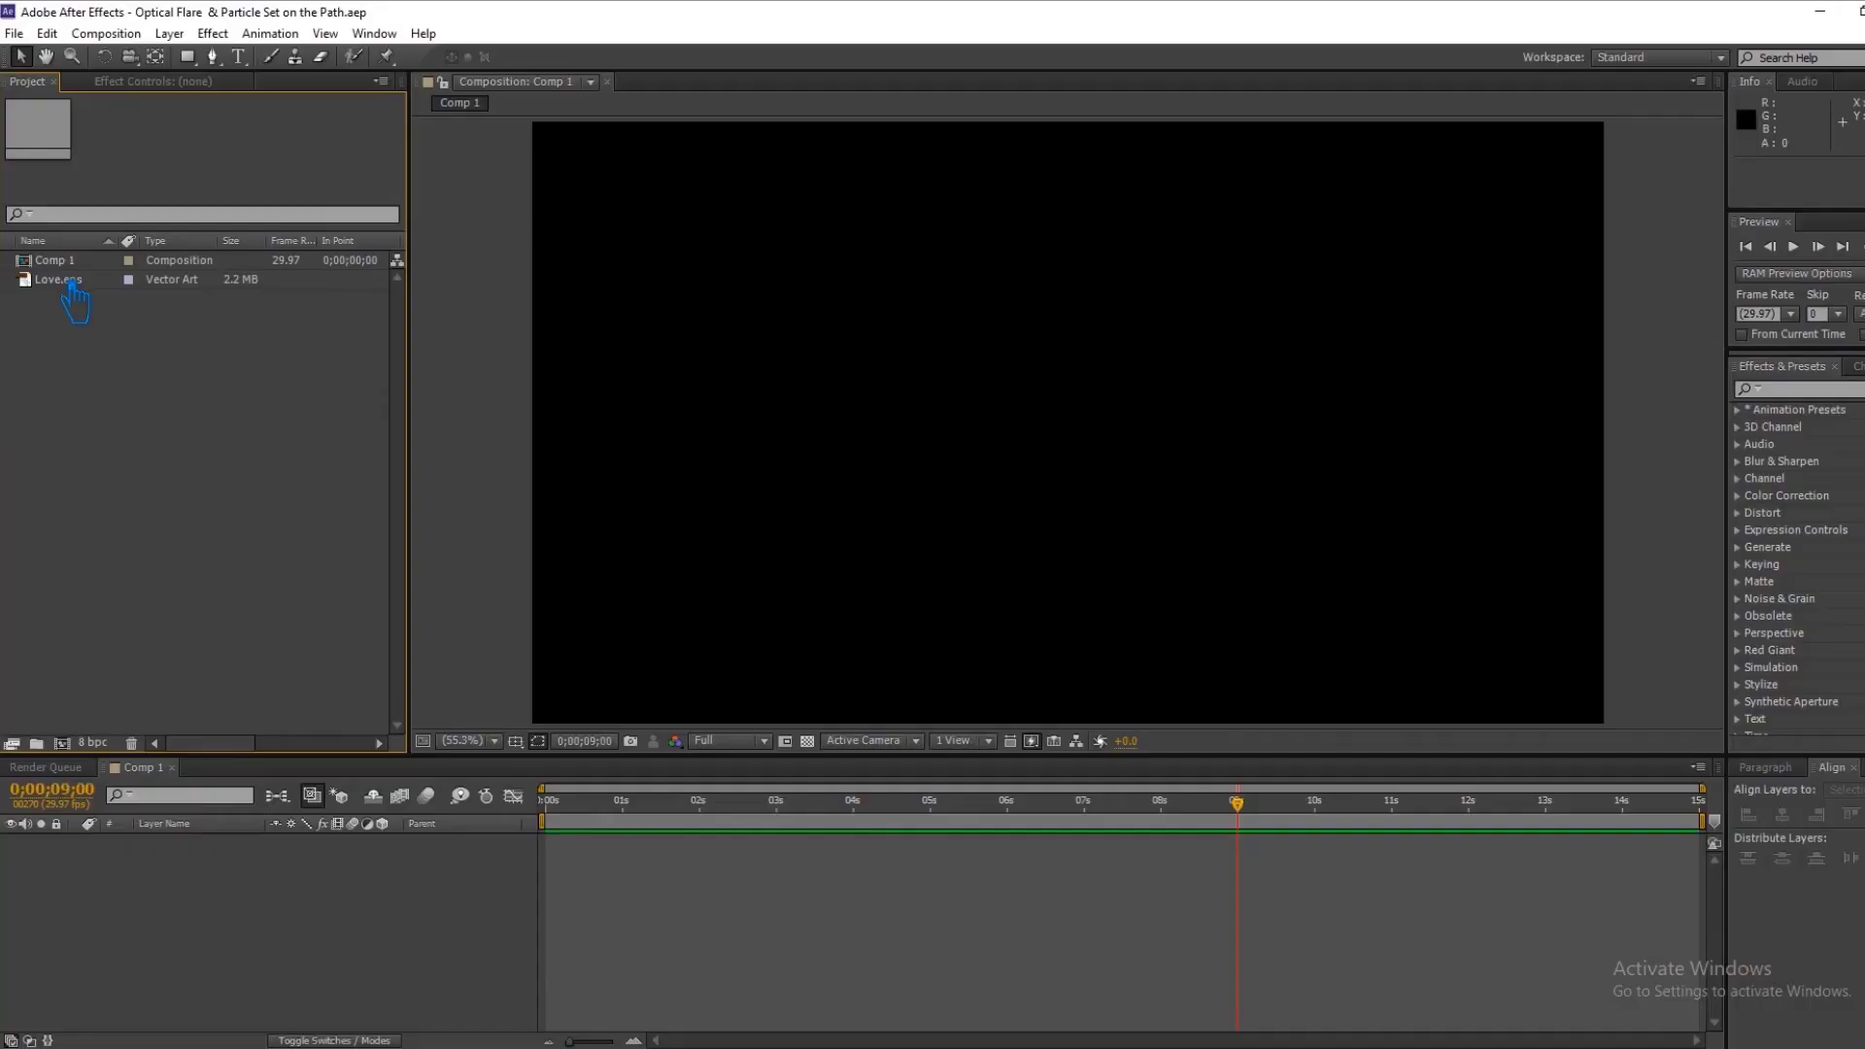
Drag the Love.eps heart artwork from the Project panel into the Comp 1 timeline.
left_click_drag(56, 279, 76, 277)
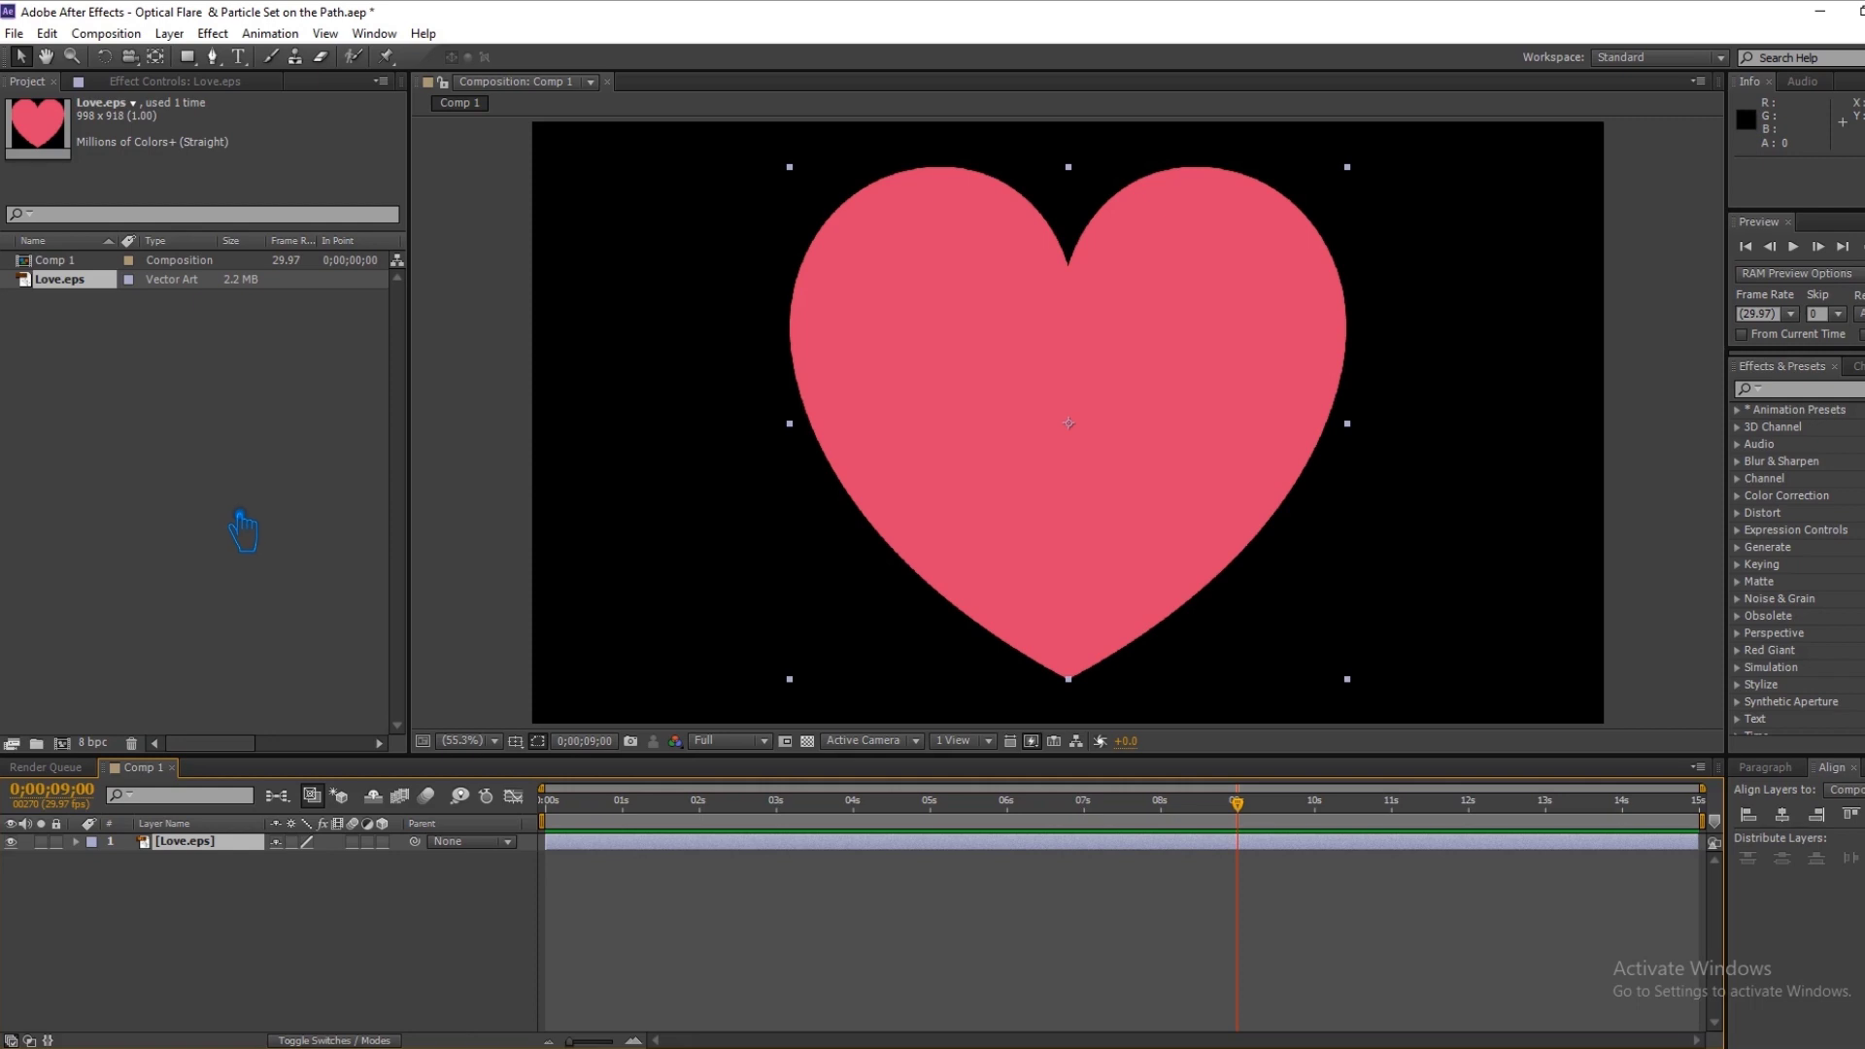
Auto-trace the Love.eps heart into Mask 1, hide the artwork, and save the project.
left_click(169, 33)
left_click(251, 748)
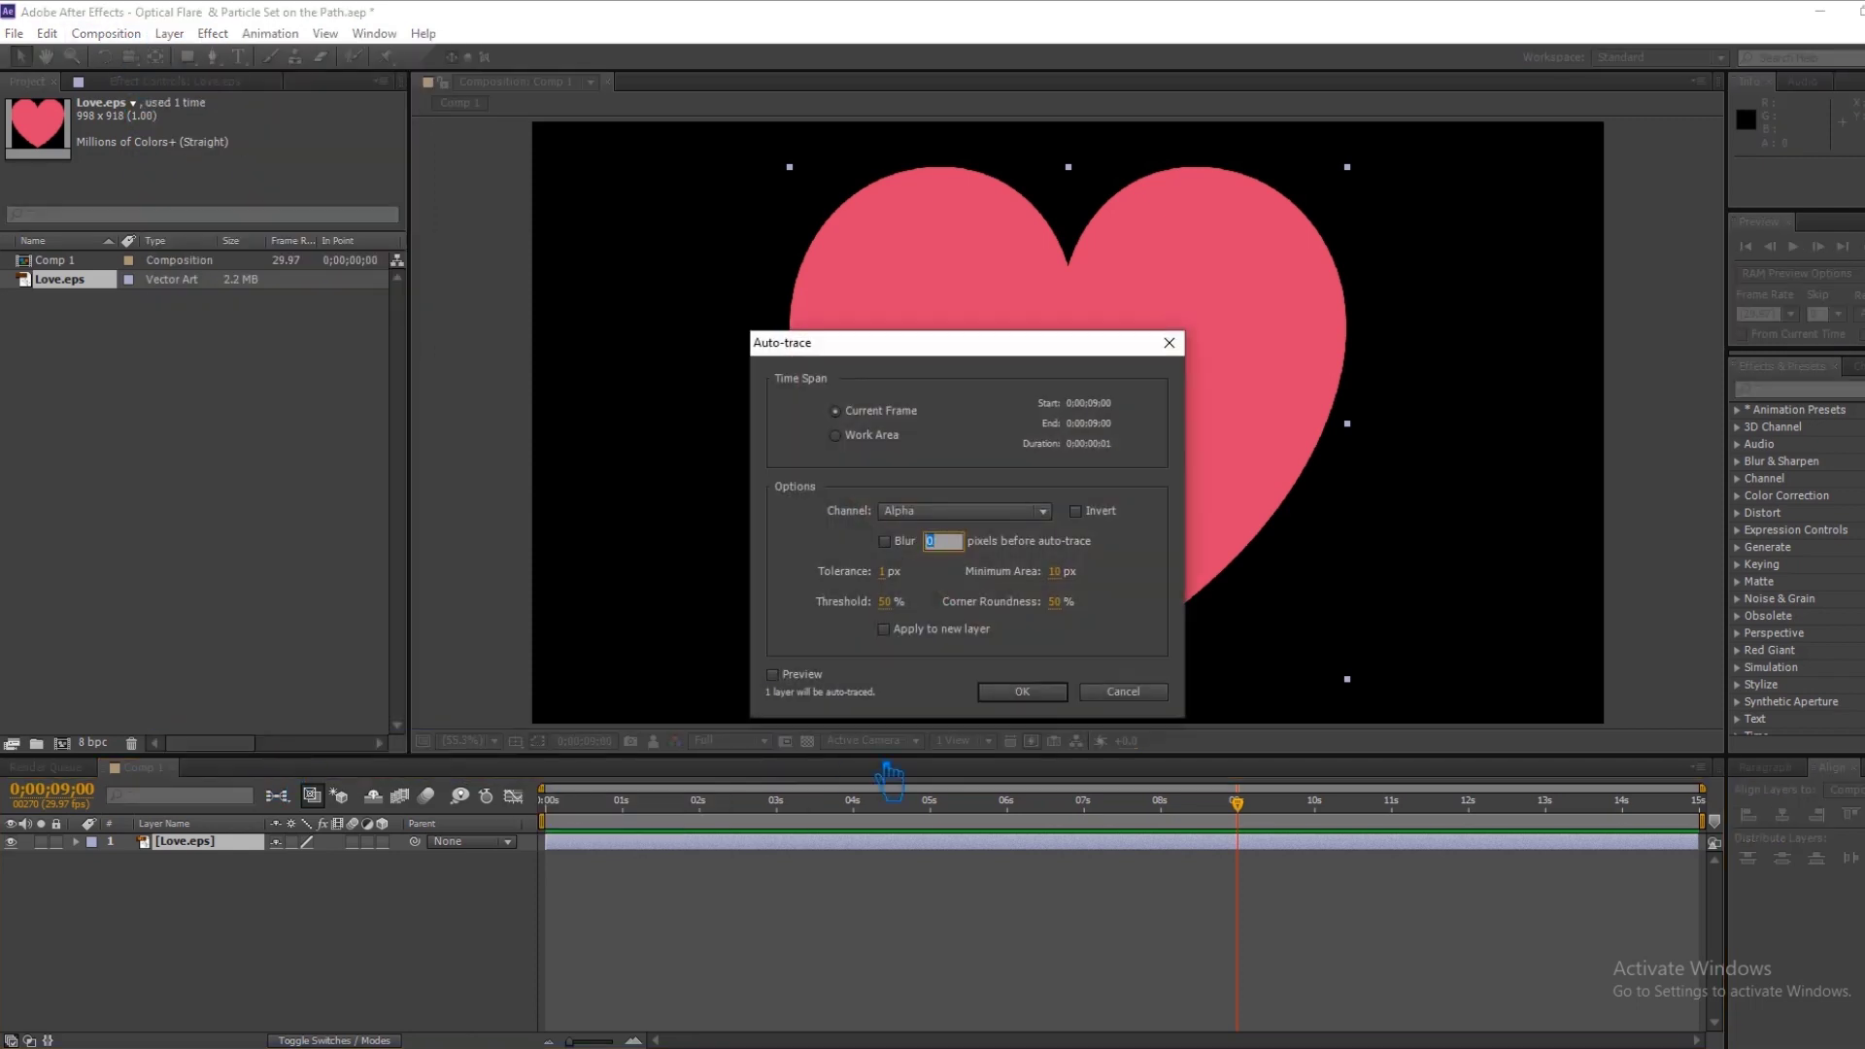
left_click(1018, 694)
left_click(12, 842)
left_click(348, 974)
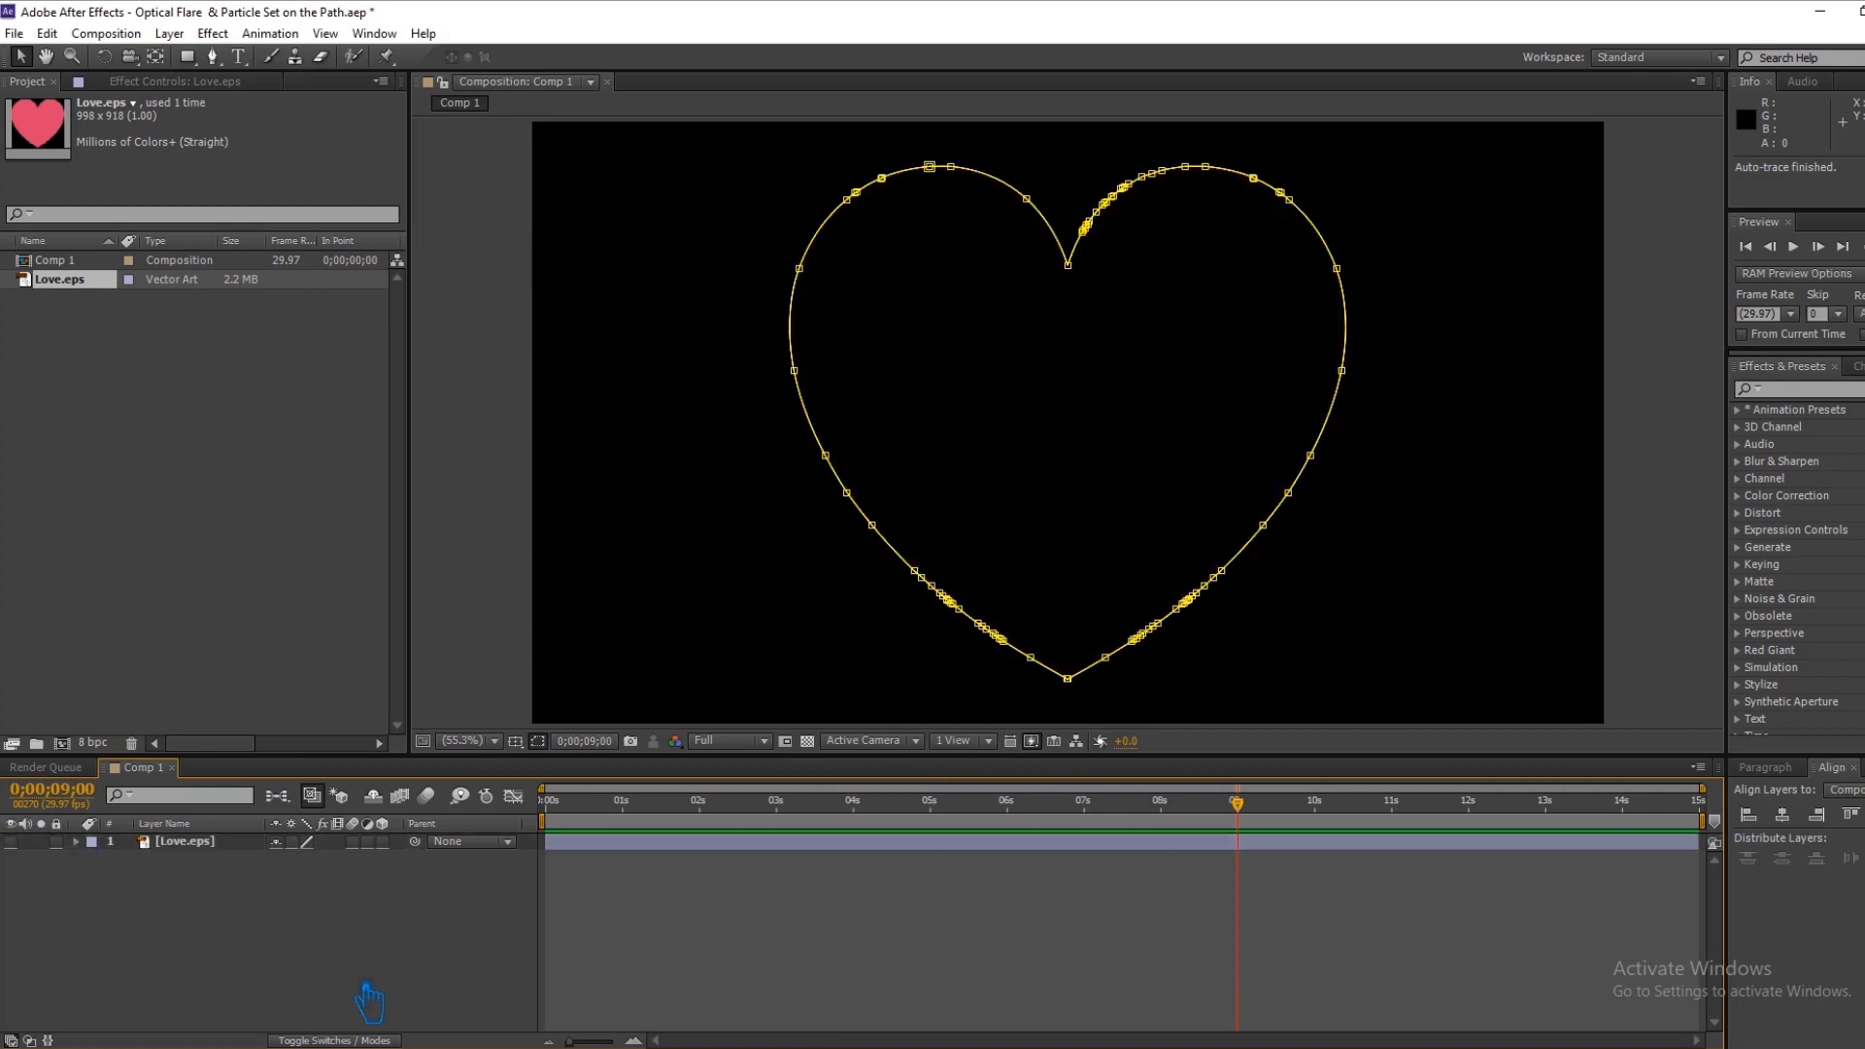
key("ctrl+s")
Add a new null object layer, Null 1, to the comp.
right_click(307, 915)
mouse_move(499, 685)
left_click(722, 801)
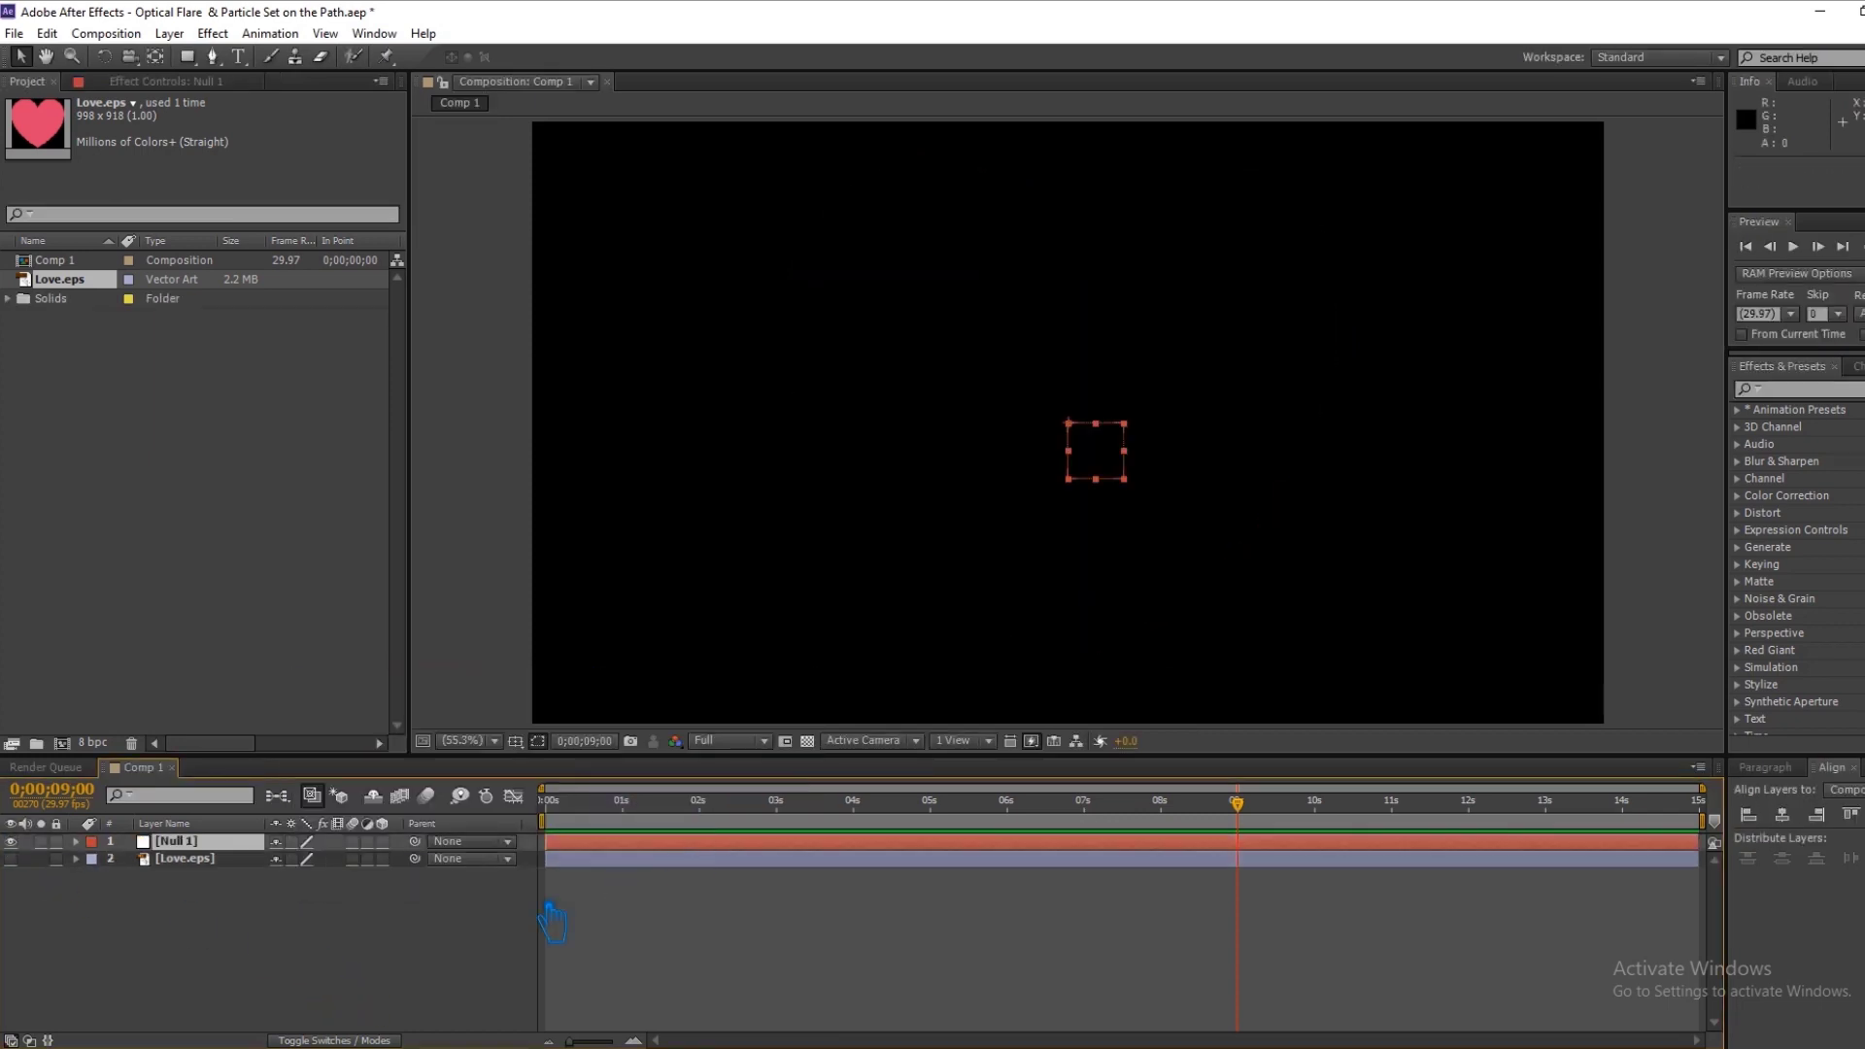
Paste Love.eps's Mask 1 path into Null 1's Position as keyframes.
left_click(76, 858)
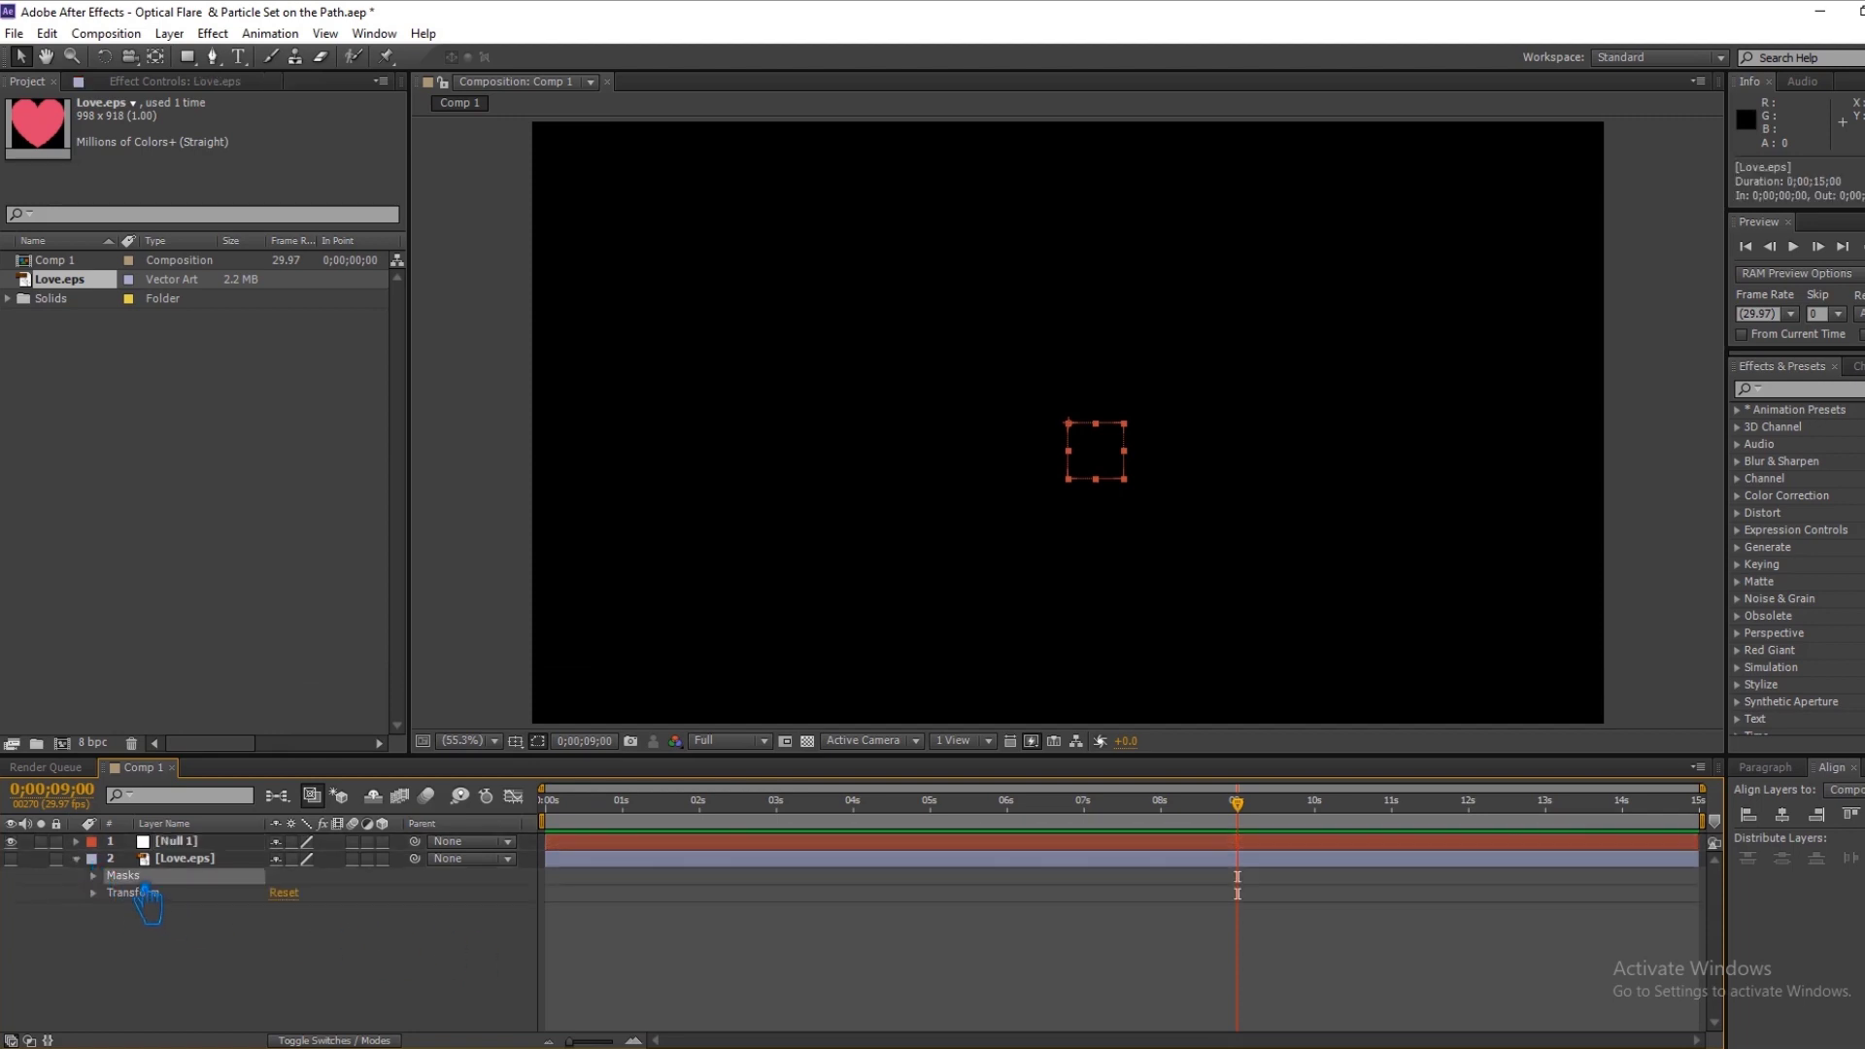
left_click(154, 893)
left_click(110, 893)
left_click(183, 910)
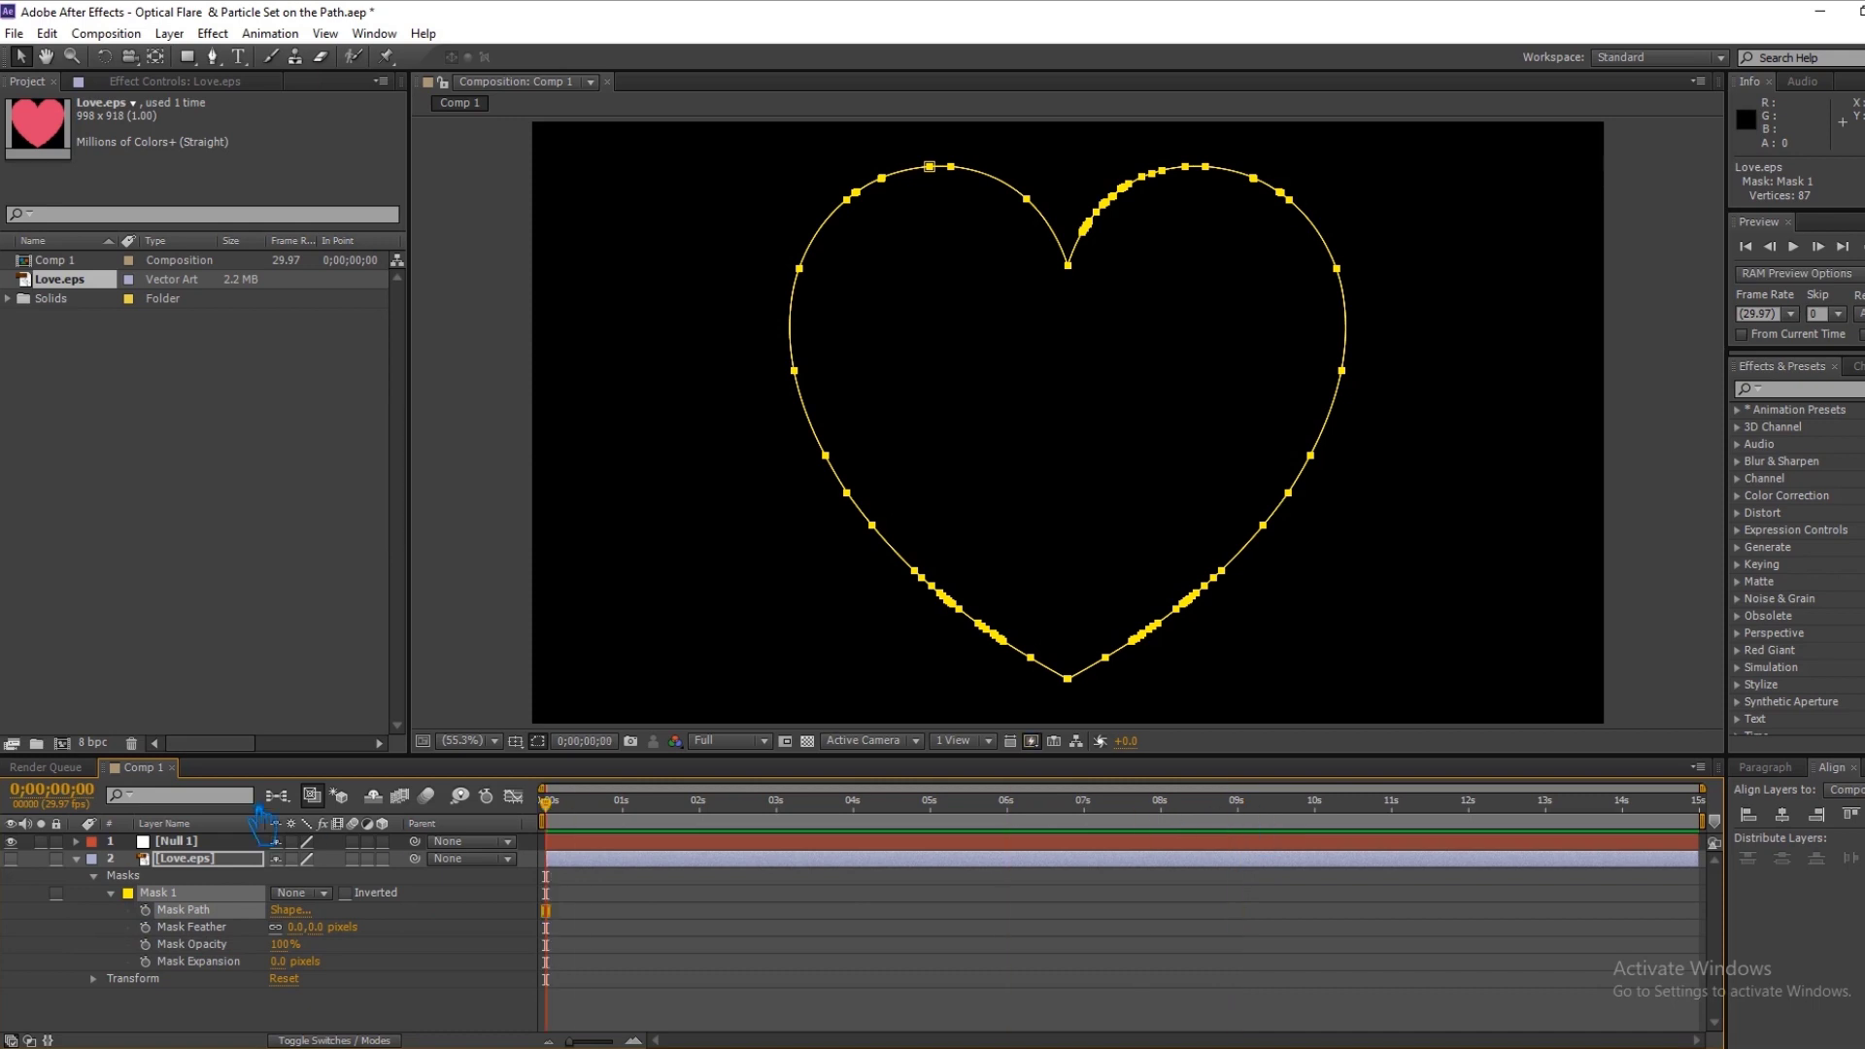
left_click(194, 841)
left_click(76, 842)
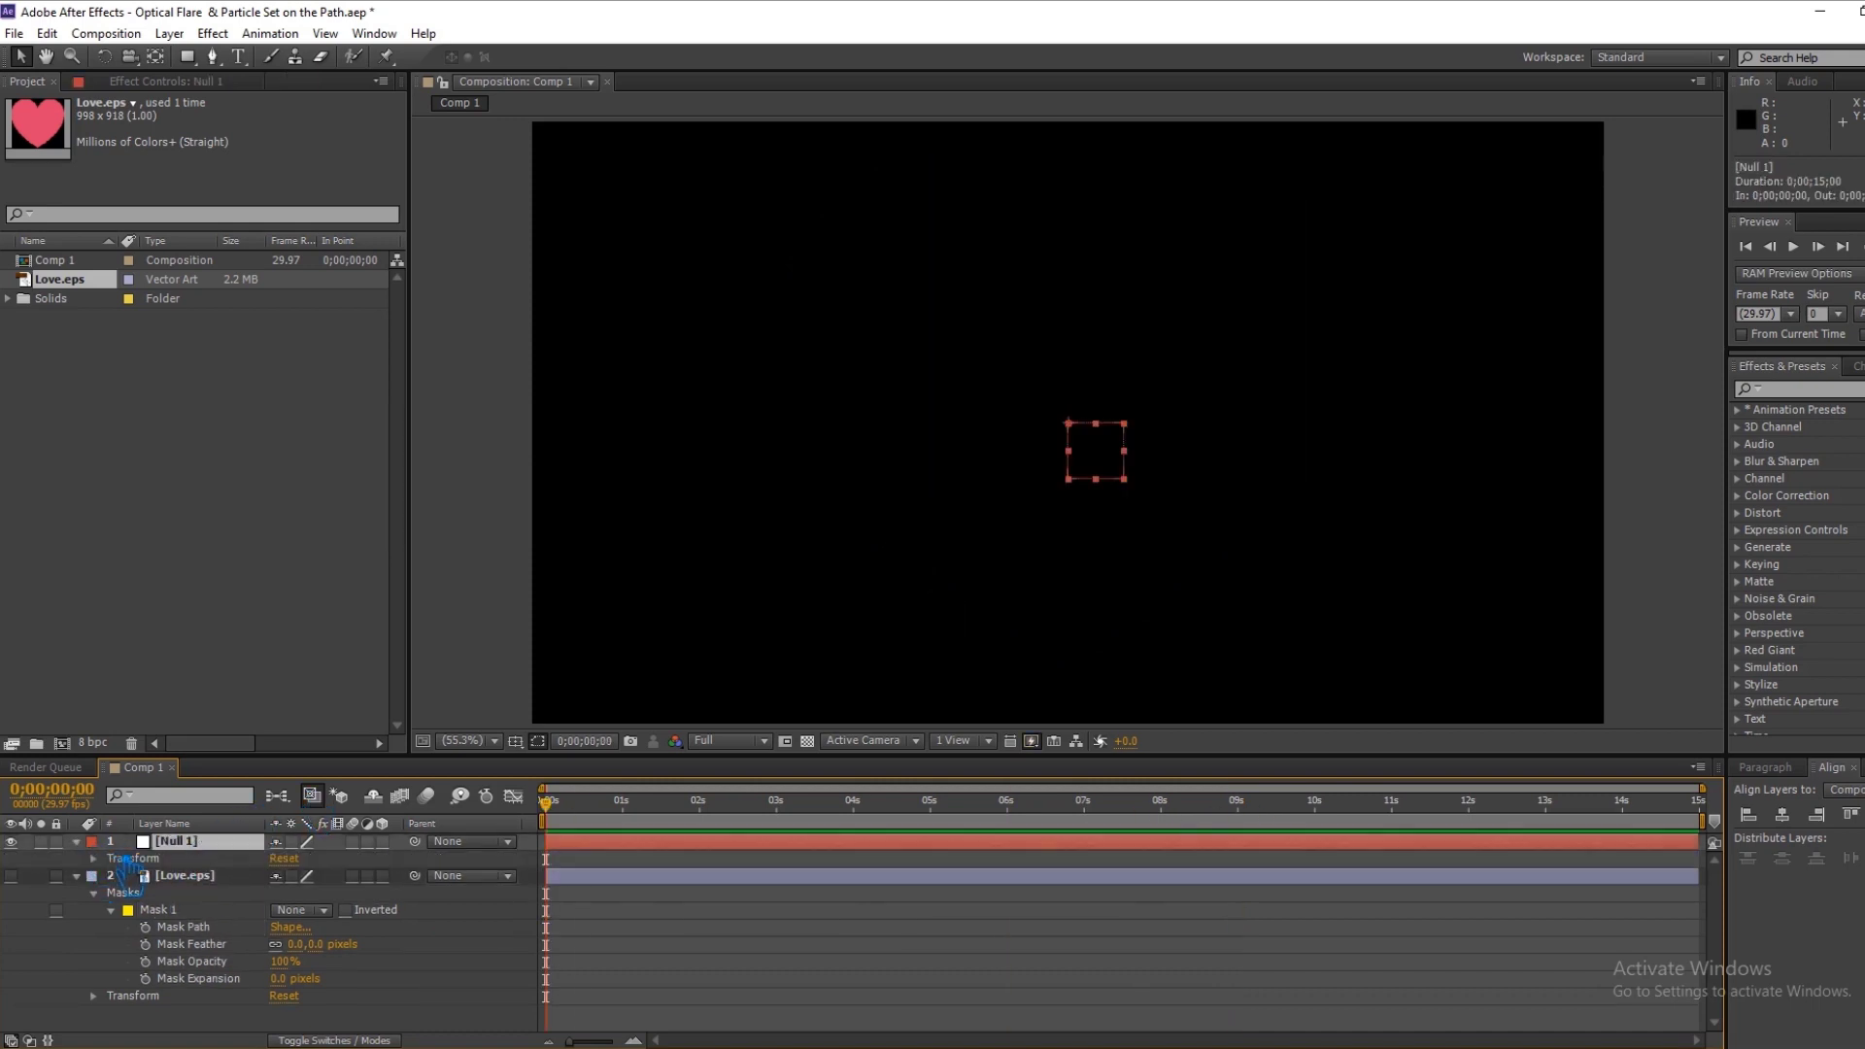
left_click(94, 859)
left_click(198, 894)
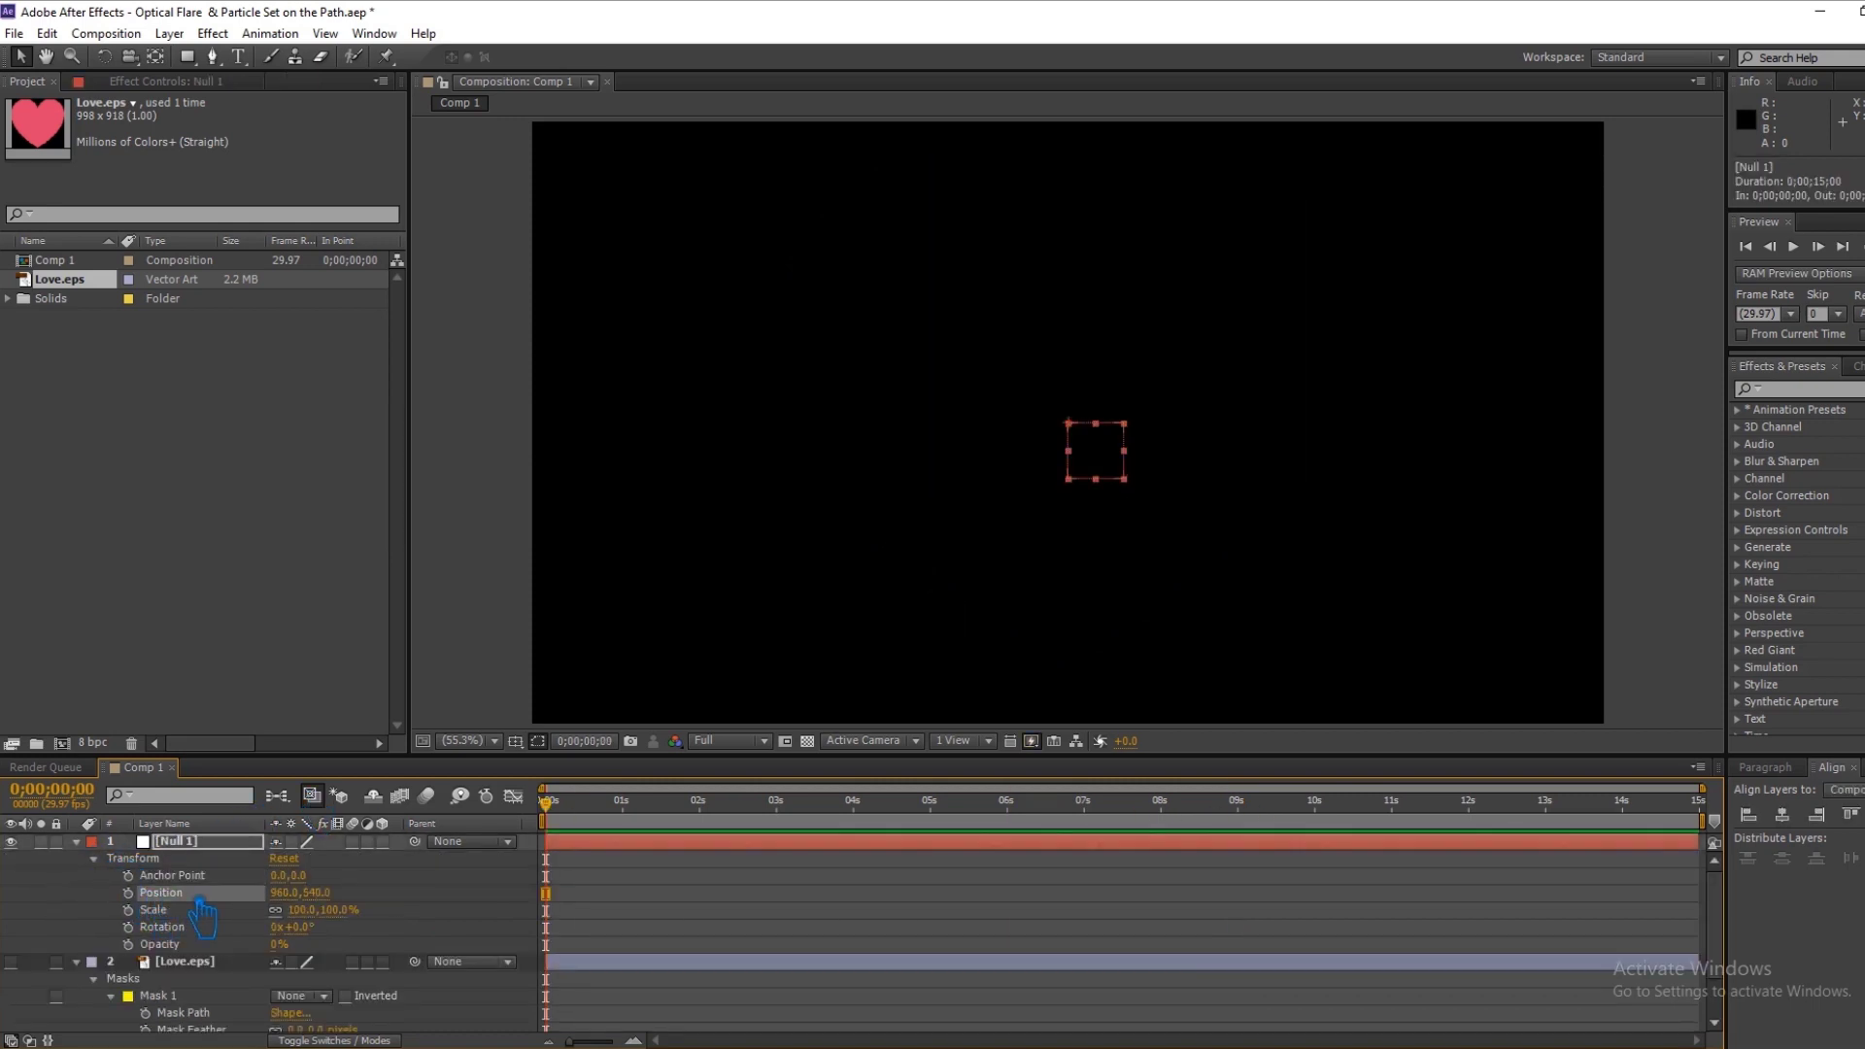
key("ctrl+v")
Stretch Null 1's heart-path Position keyframes so the loop ends at 5 seconds.
left_click(727, 918)
left_click_drag(561, 826, 749, 834)
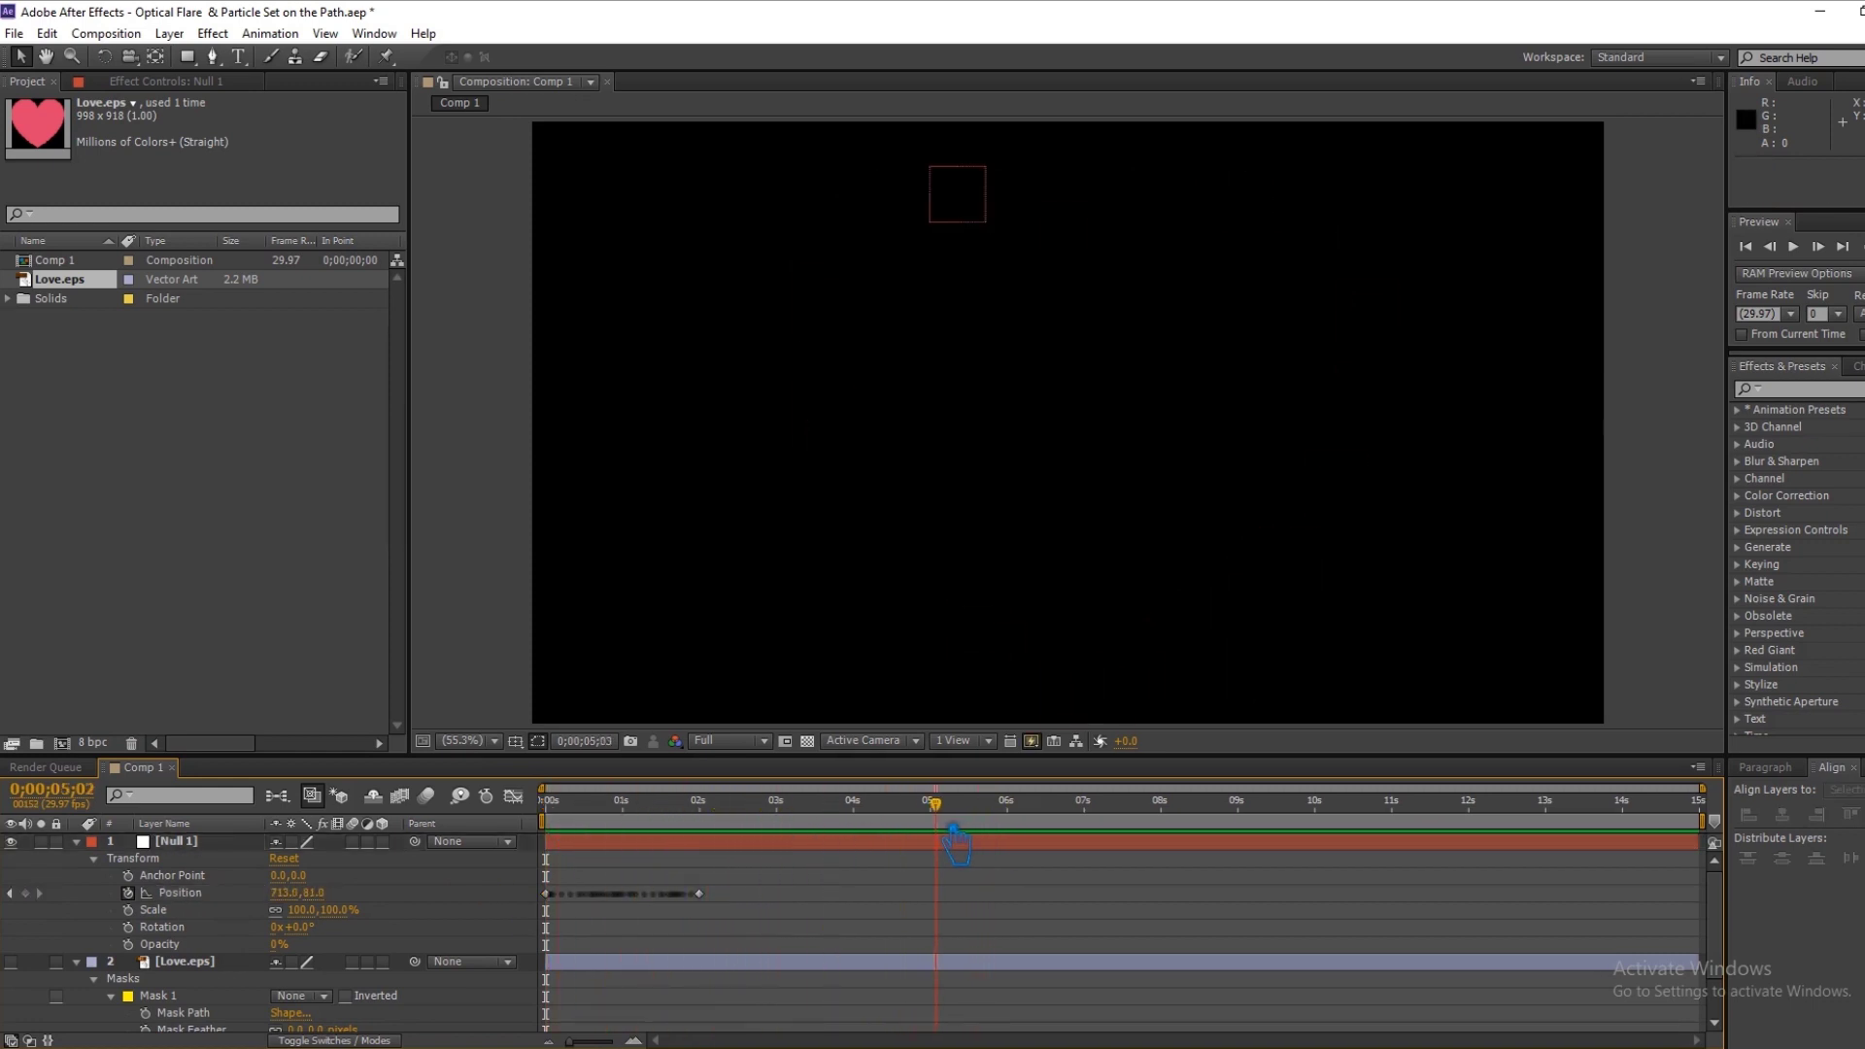
left_click(180, 893)
mouse_move(698, 894)
left_mouse_down()
mouse_move(926, 894)
mouse_move(951, 928)
left_mouse_up()
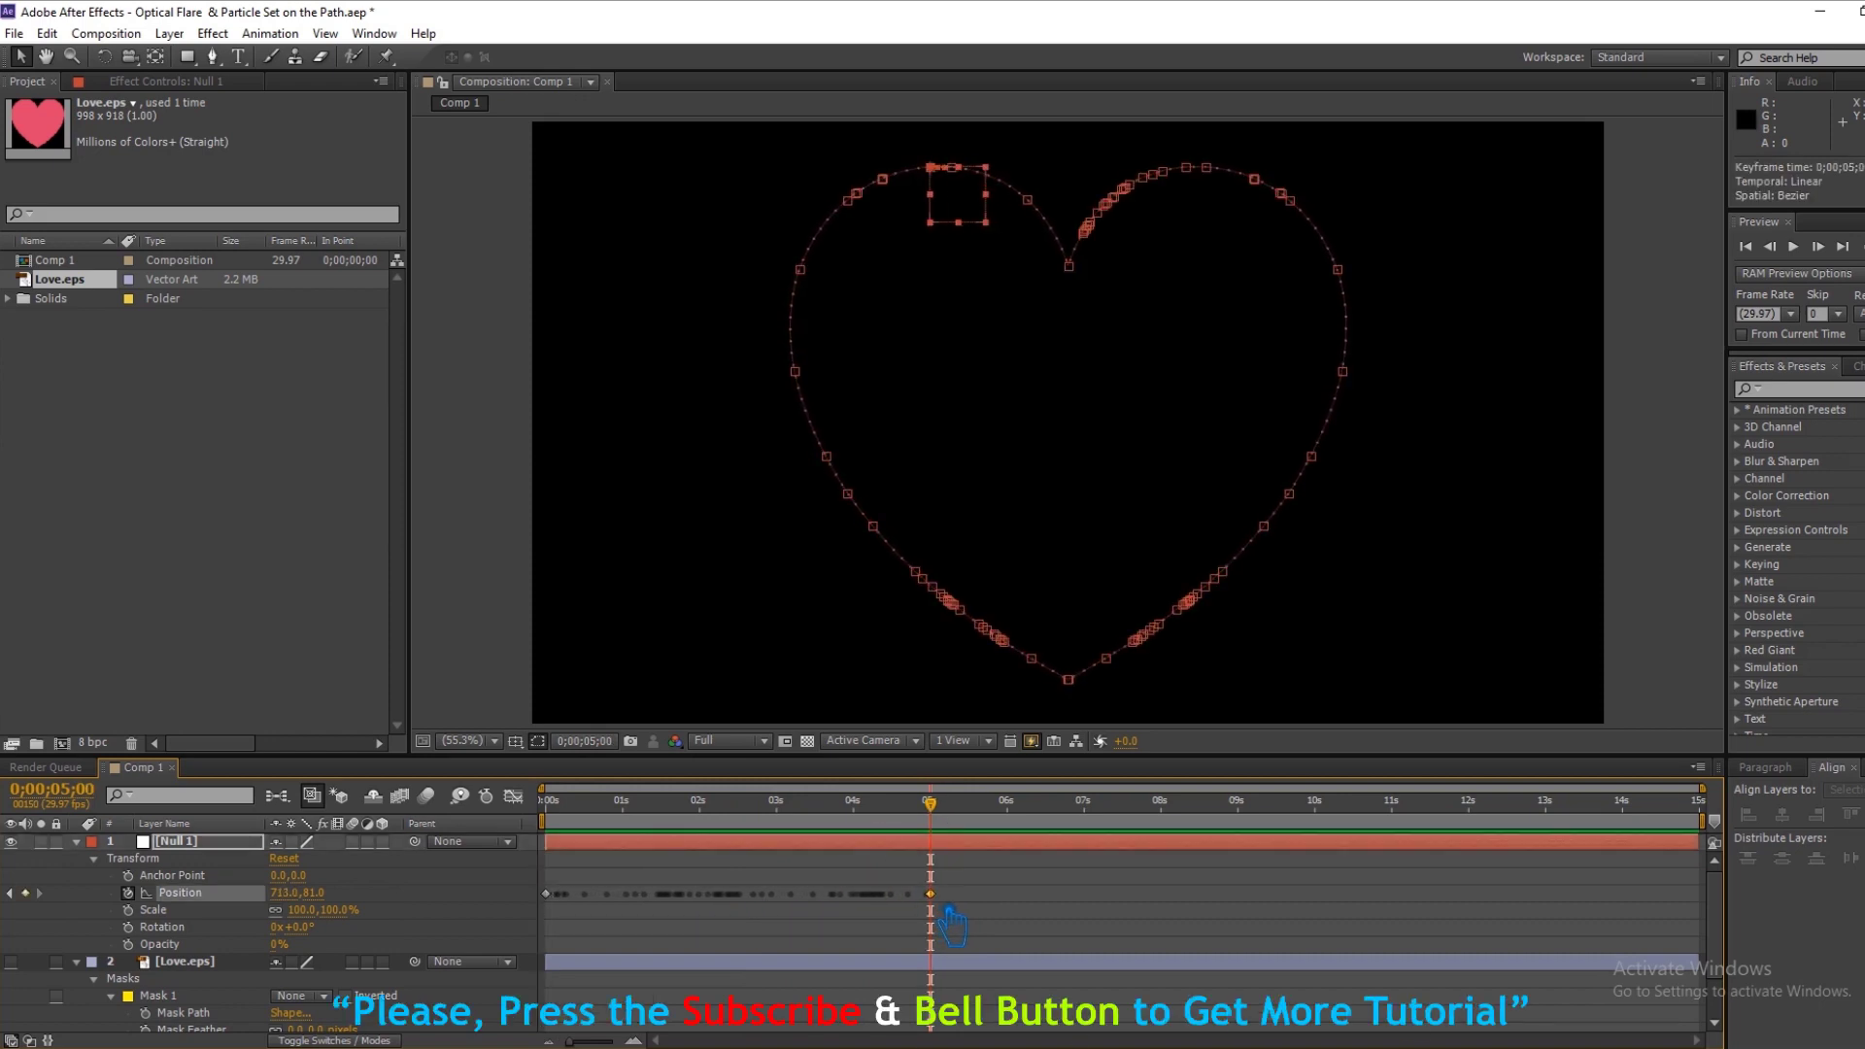
At 5;17, raise Null 1's Position Y so it exits above the frame.
left_click_drag(954, 821, 1003, 826)
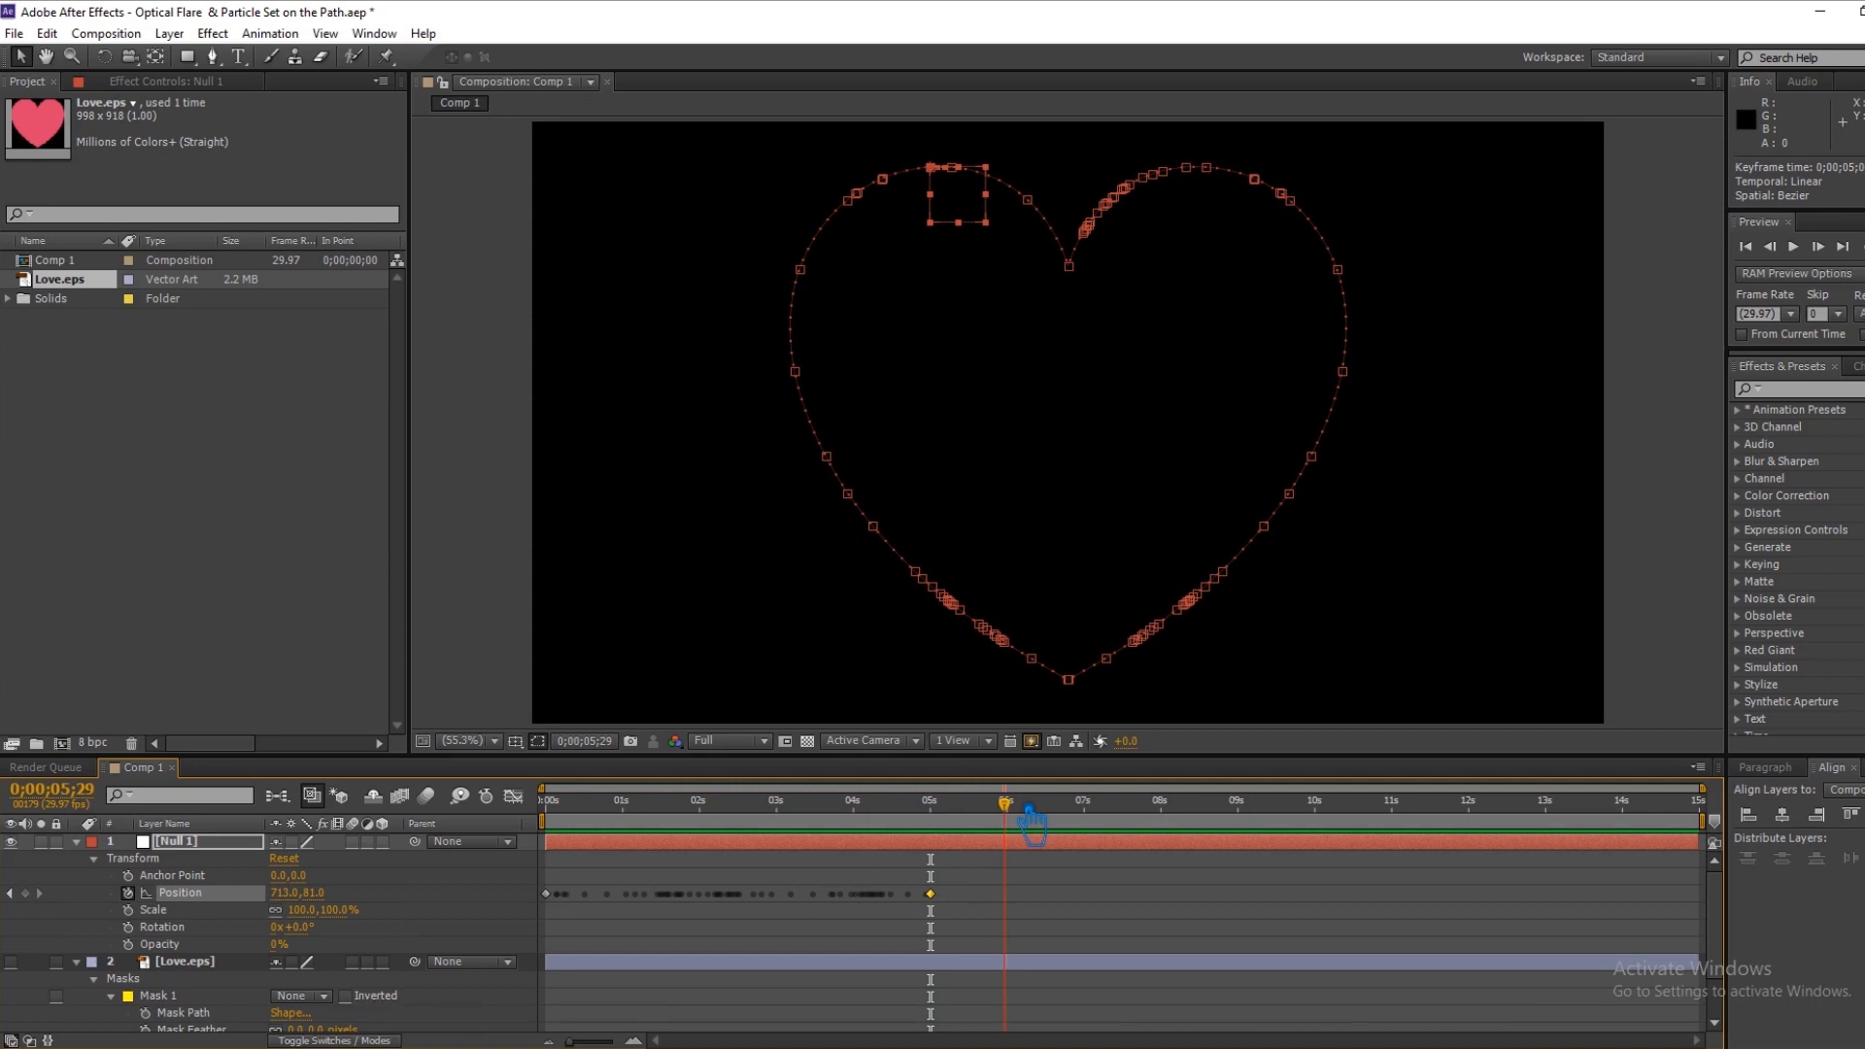
left_click_drag(316, 893, 19, 908)
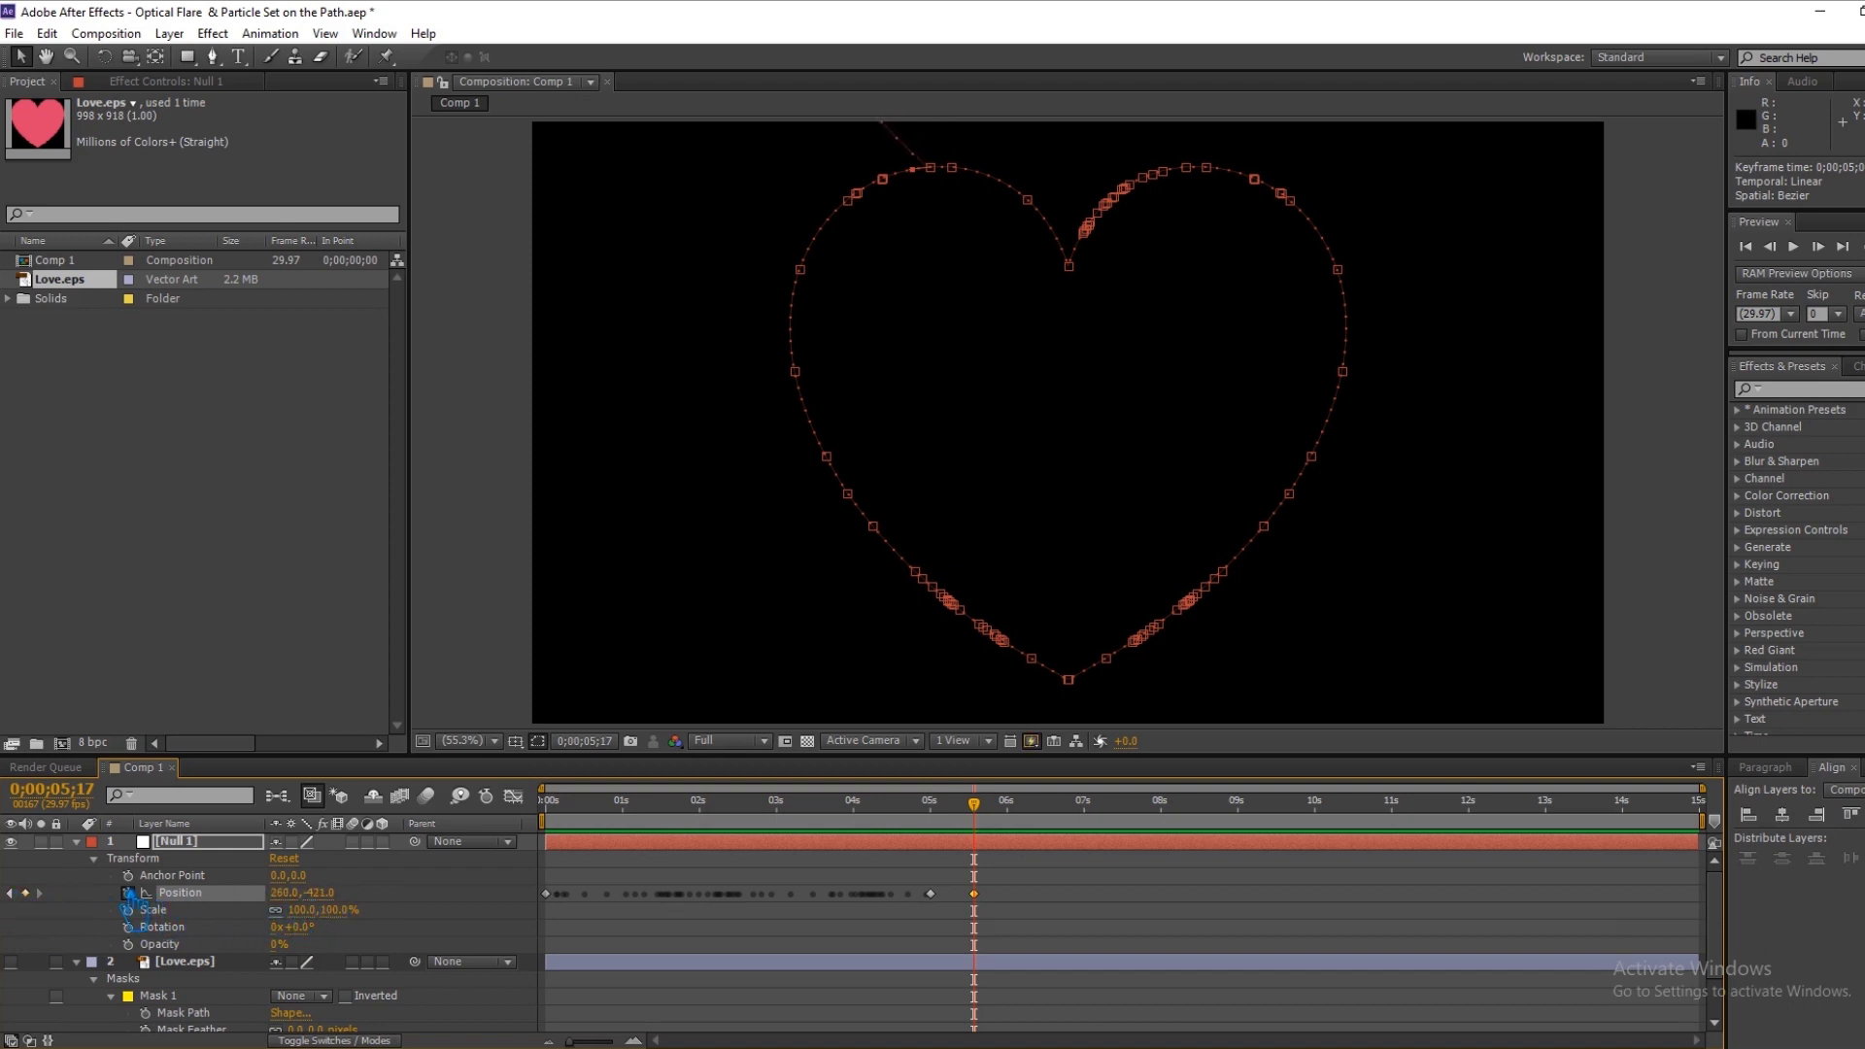
key("comma")
key("comma")
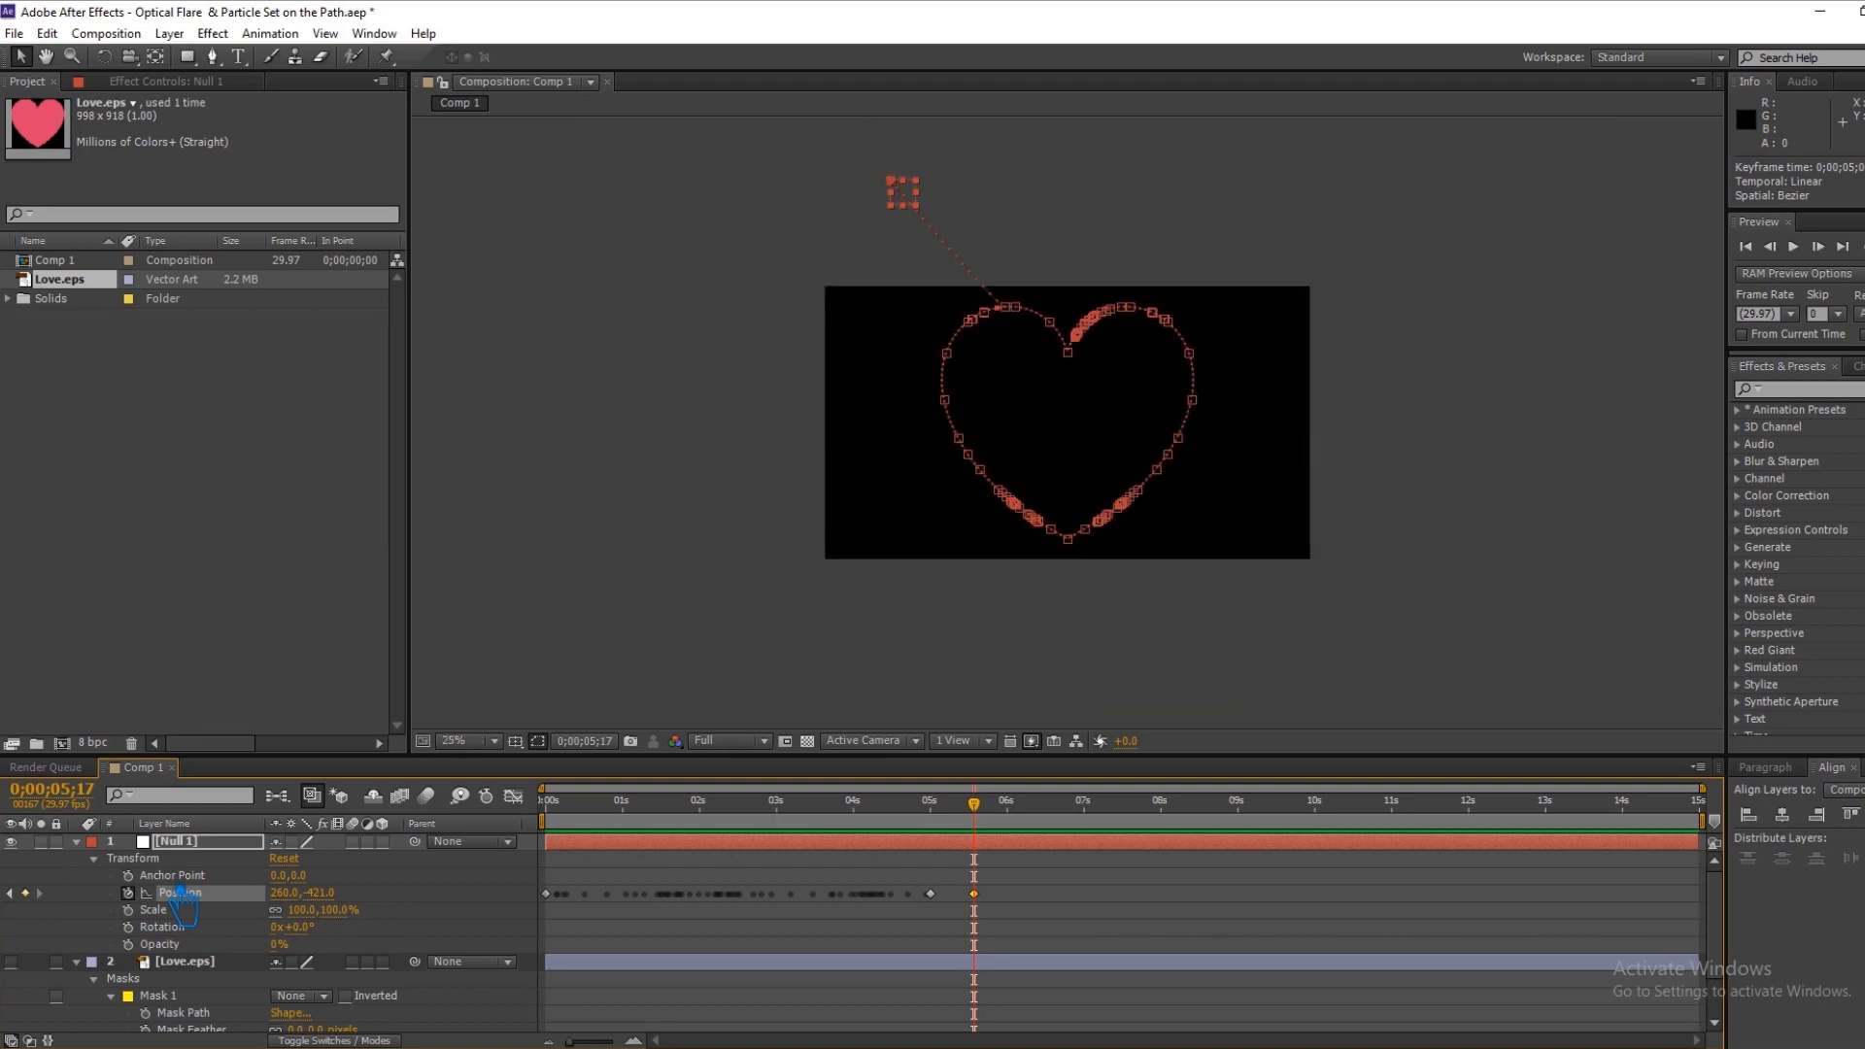
Collapse the layers and scrub Null 1's motion path to check it, ending at the start.
left_click(77, 842)
left_click(76, 859)
left_click(204, 887)
left_click(194, 859)
left_click(189, 842)
left_click(277, 993)
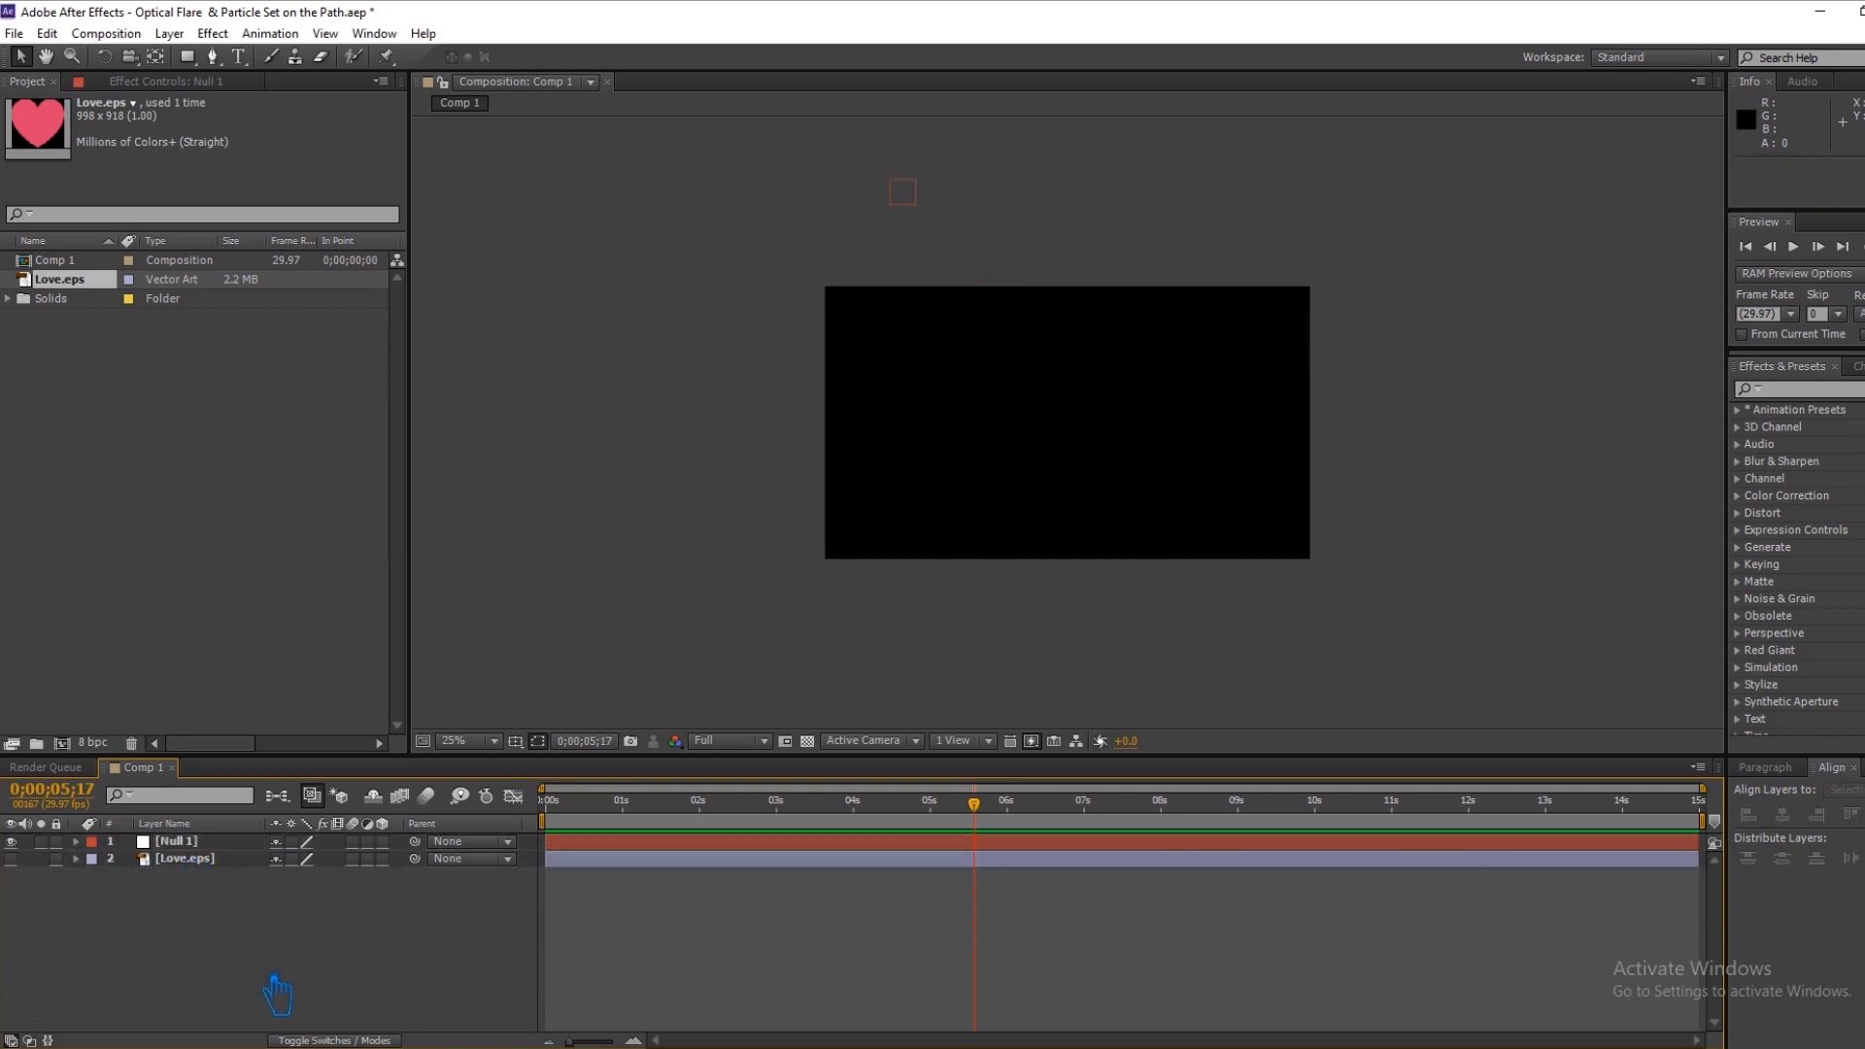
left_click(185, 842)
mouse_move(977, 814)
left_mouse_down()
mouse_move(911, 816)
mouse_move(882, 846)
mouse_move(591, 847)
mouse_move(1013, 811)
left_mouse_up()
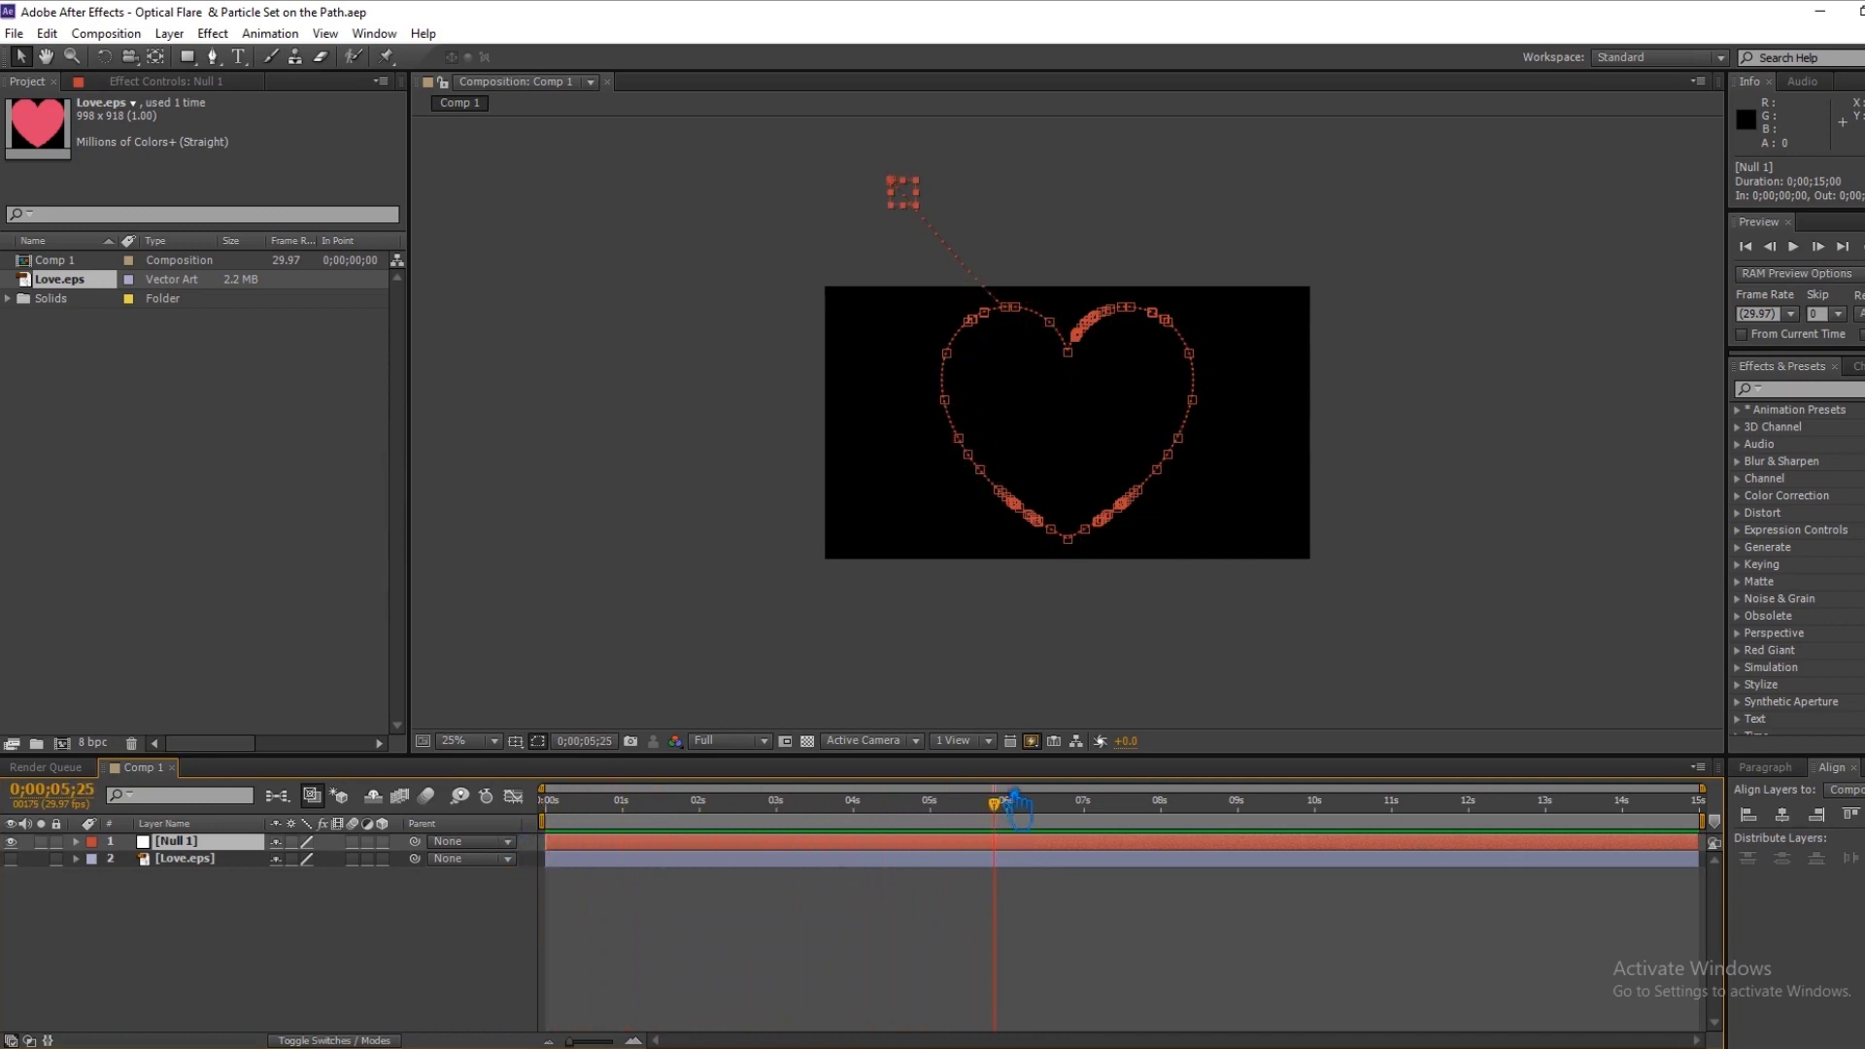
left_click_drag(1015, 807, 544, 811)
left_click(350, 938)
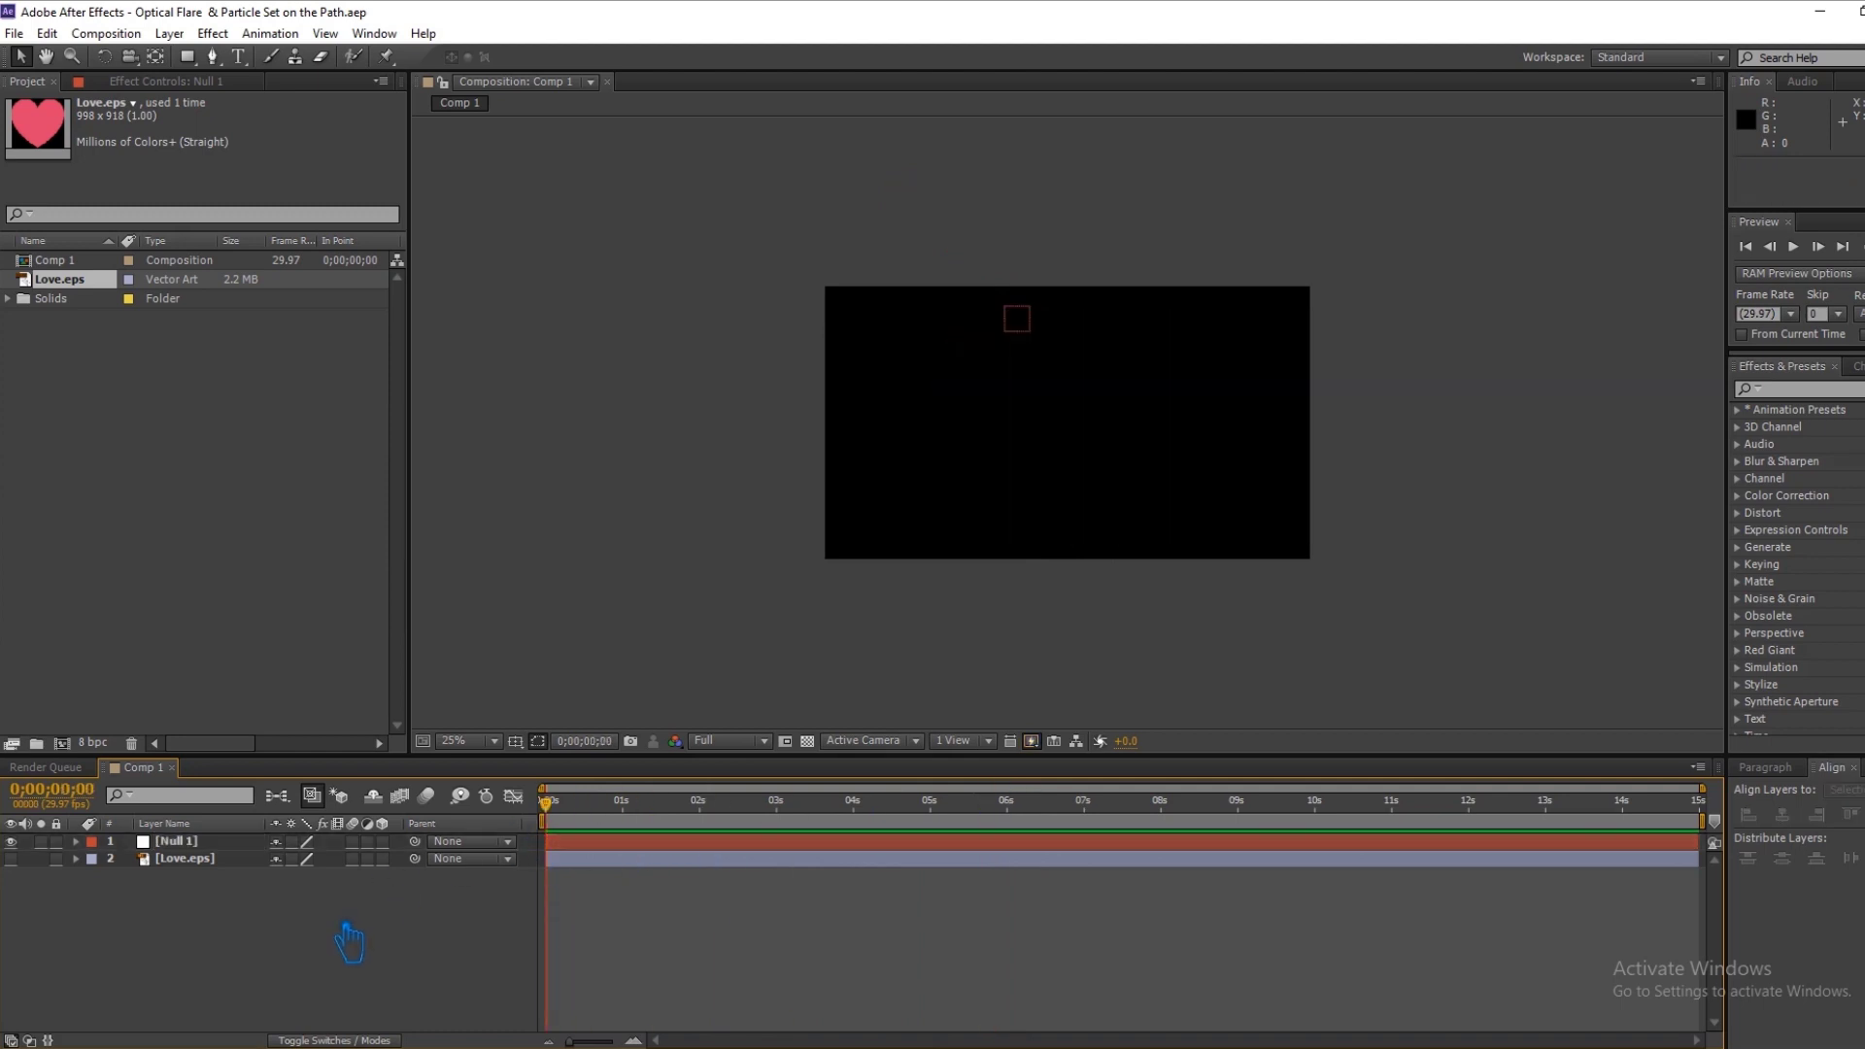
Create a 1920×1080 solid layer named 'optical flares'.
right_click(348, 932)
mouse_move(450, 708)
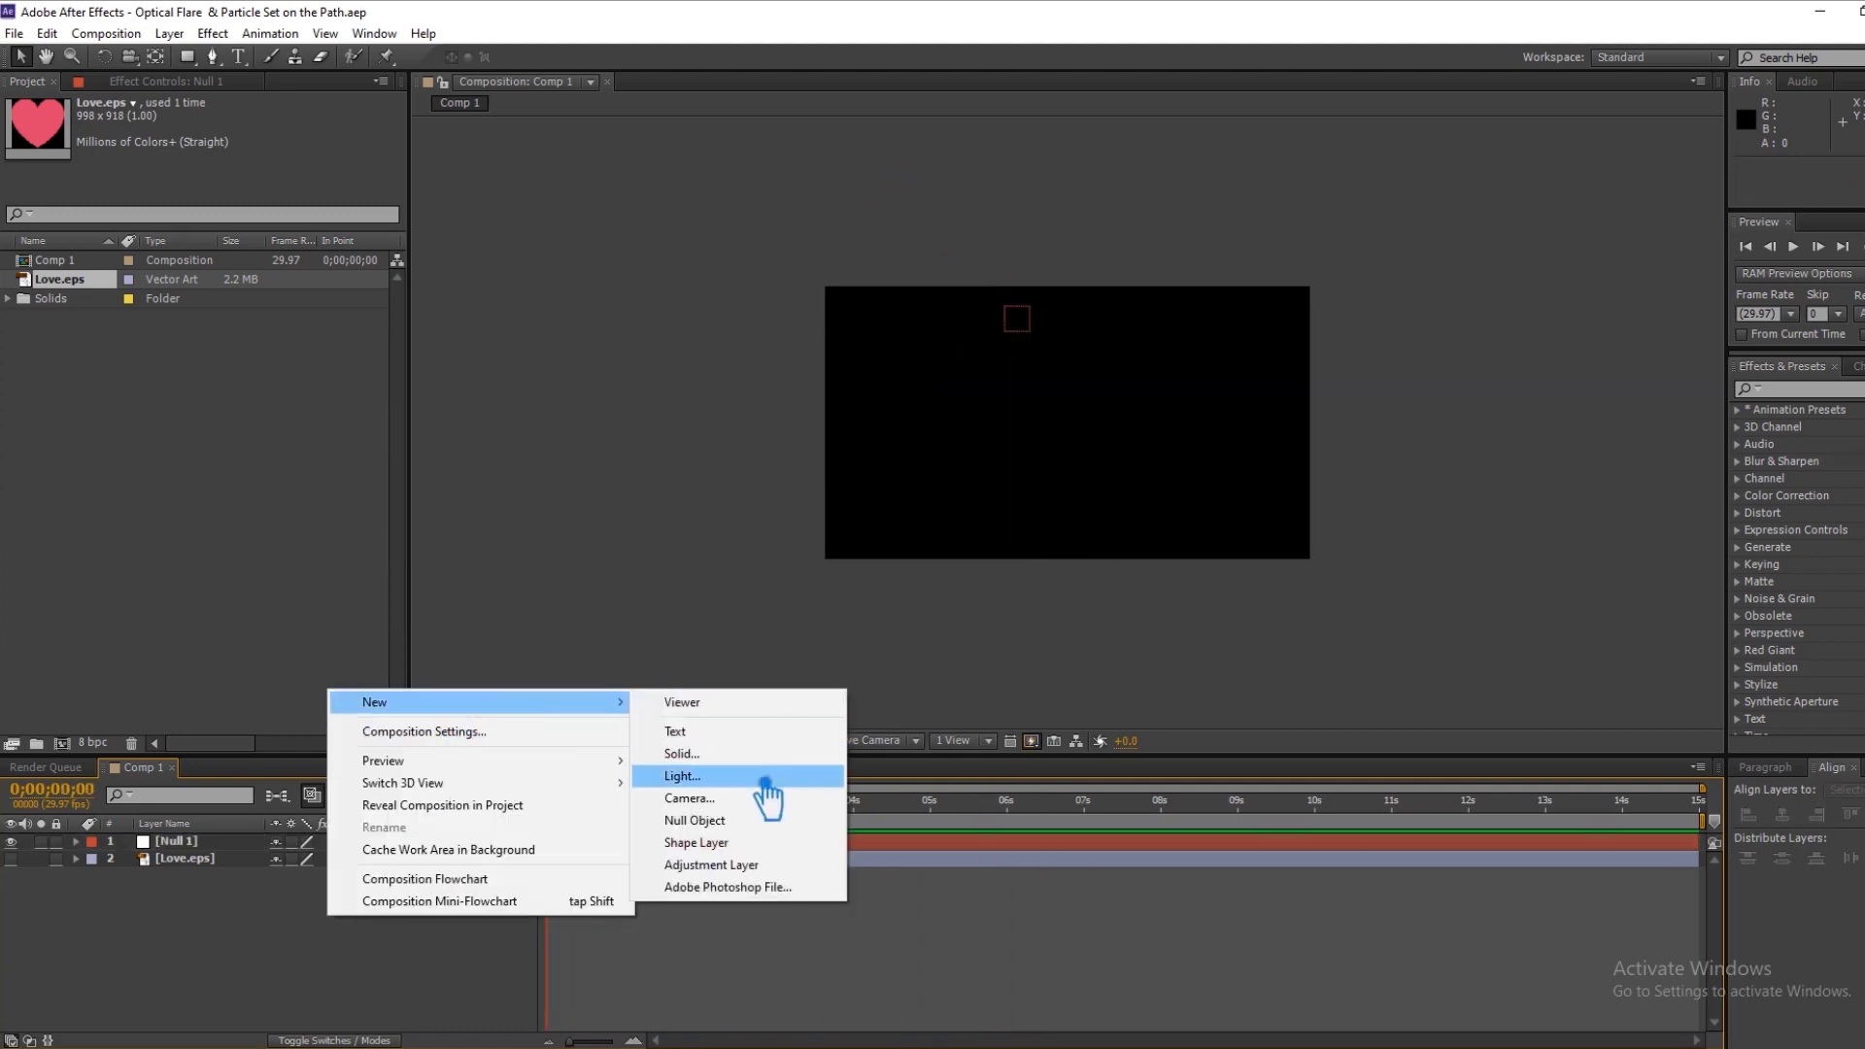
left_click(742, 756)
type("optical flares")
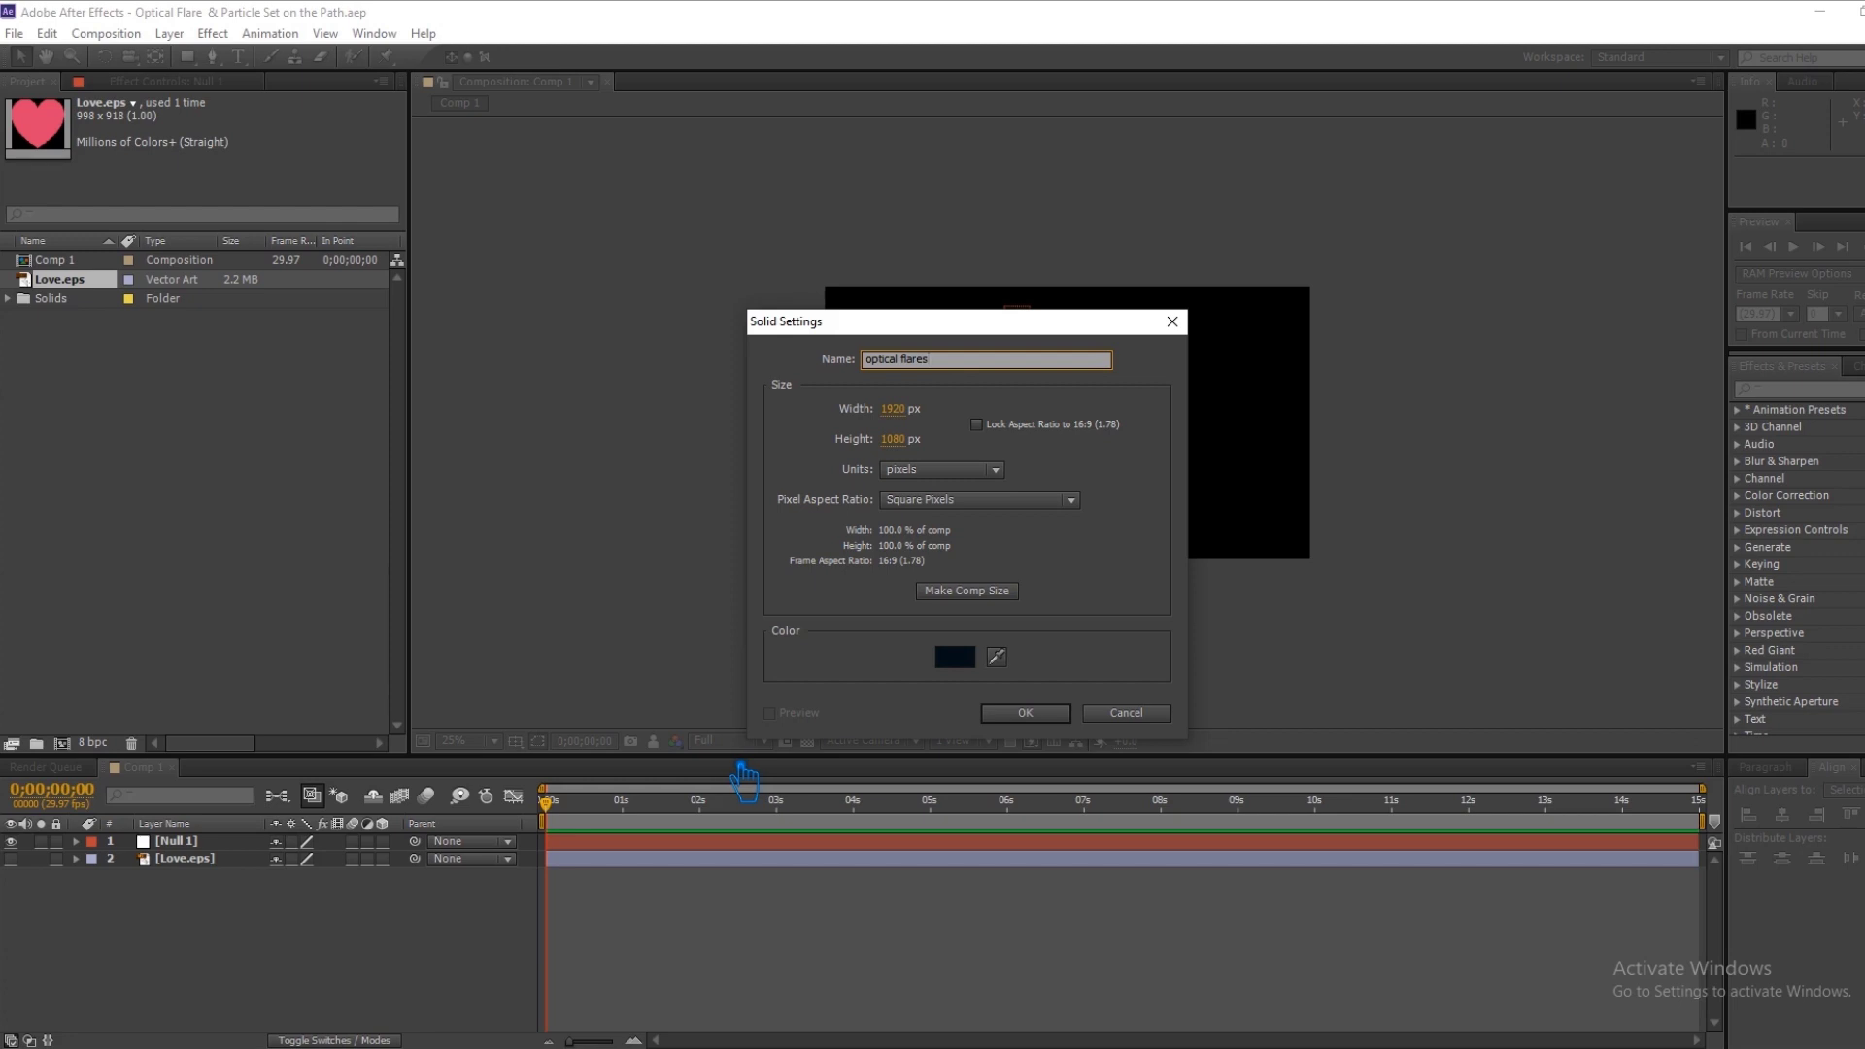
left_click(1061, 713)
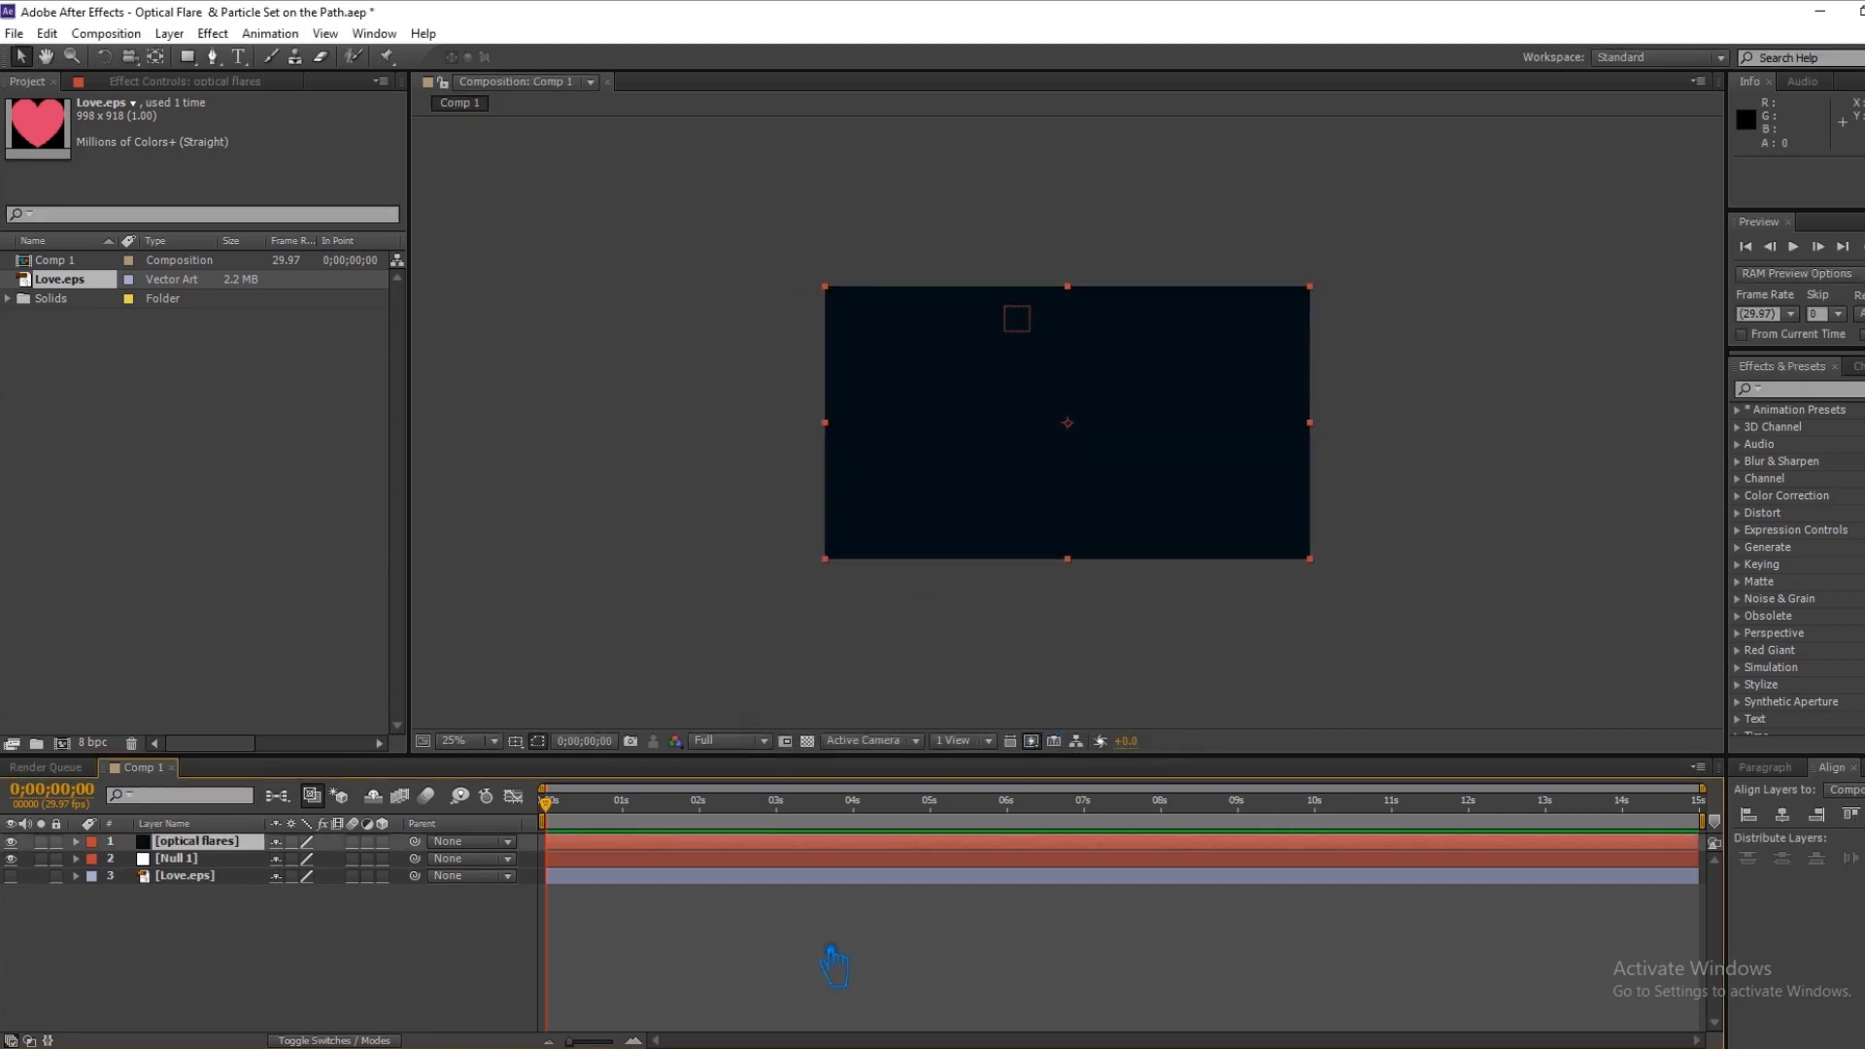
Save, then search Effects & Presets for 'optical' and apply Optical Flares to the solid.
key("period")
key("ctrl+s")
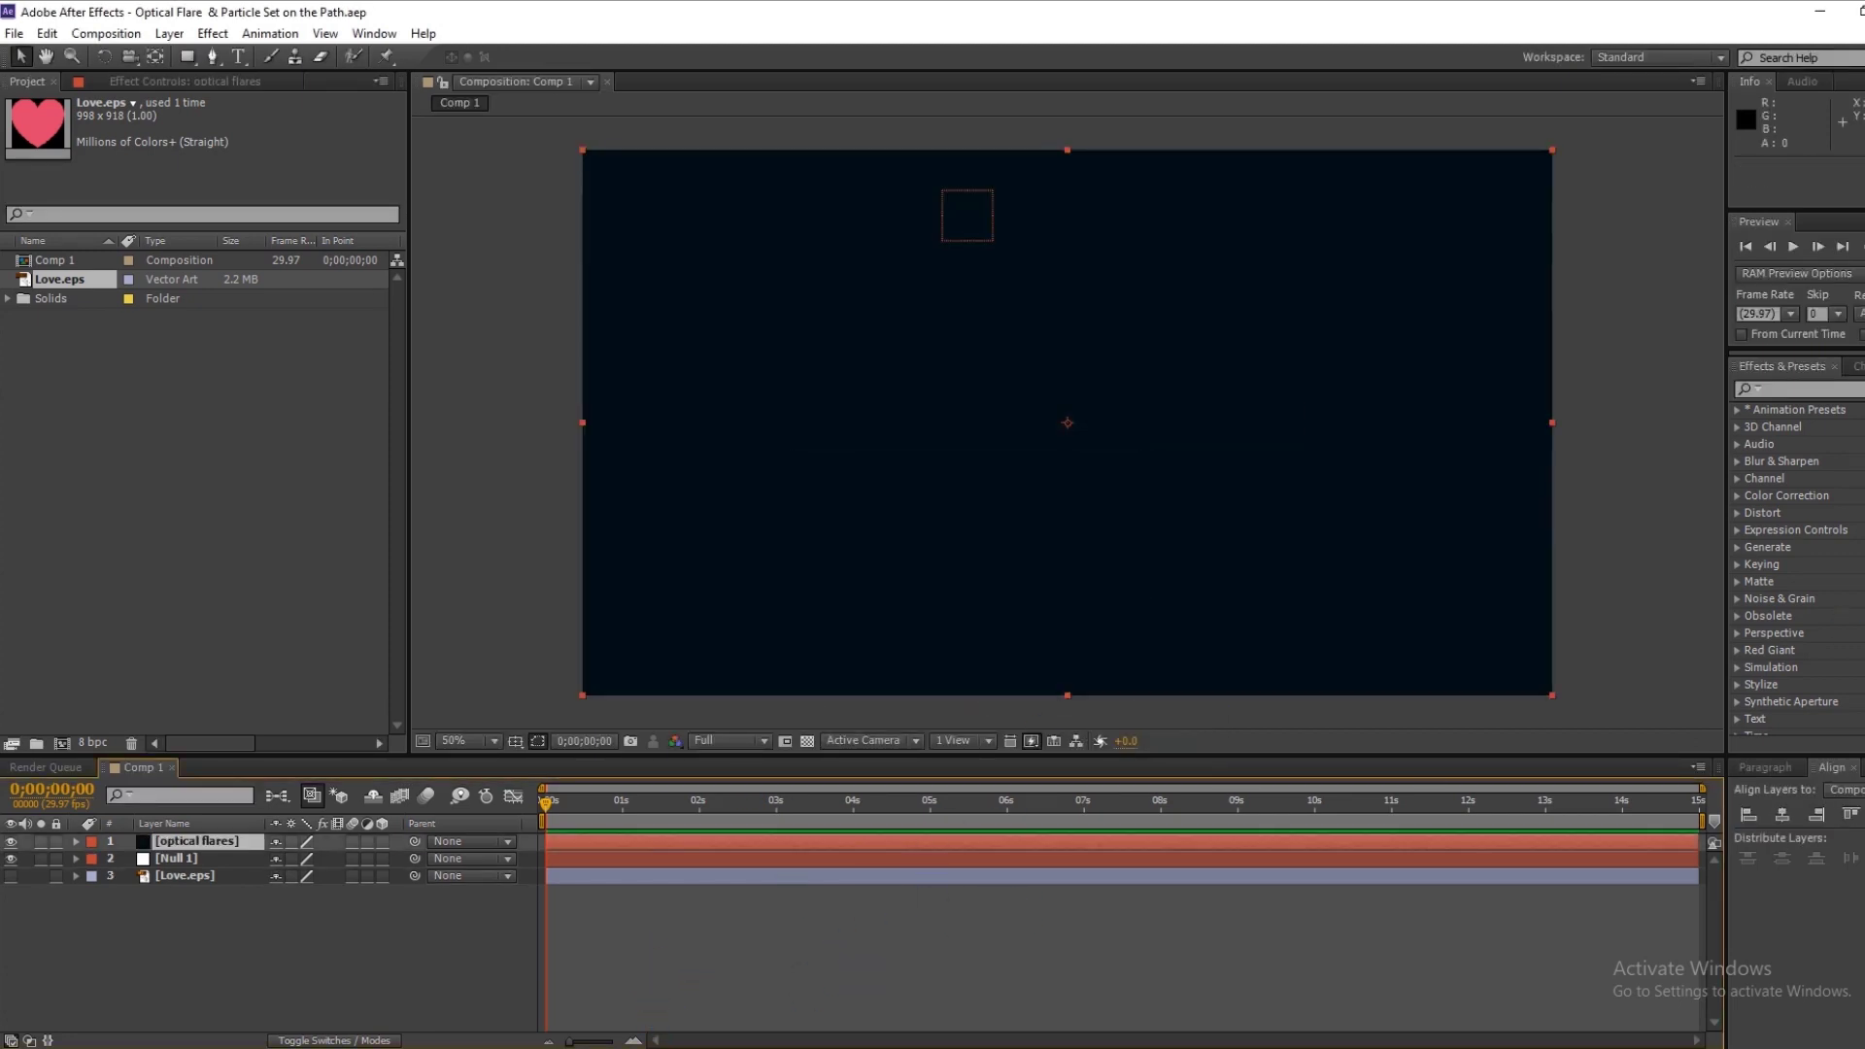
left_click(1792, 413)
type("optice")
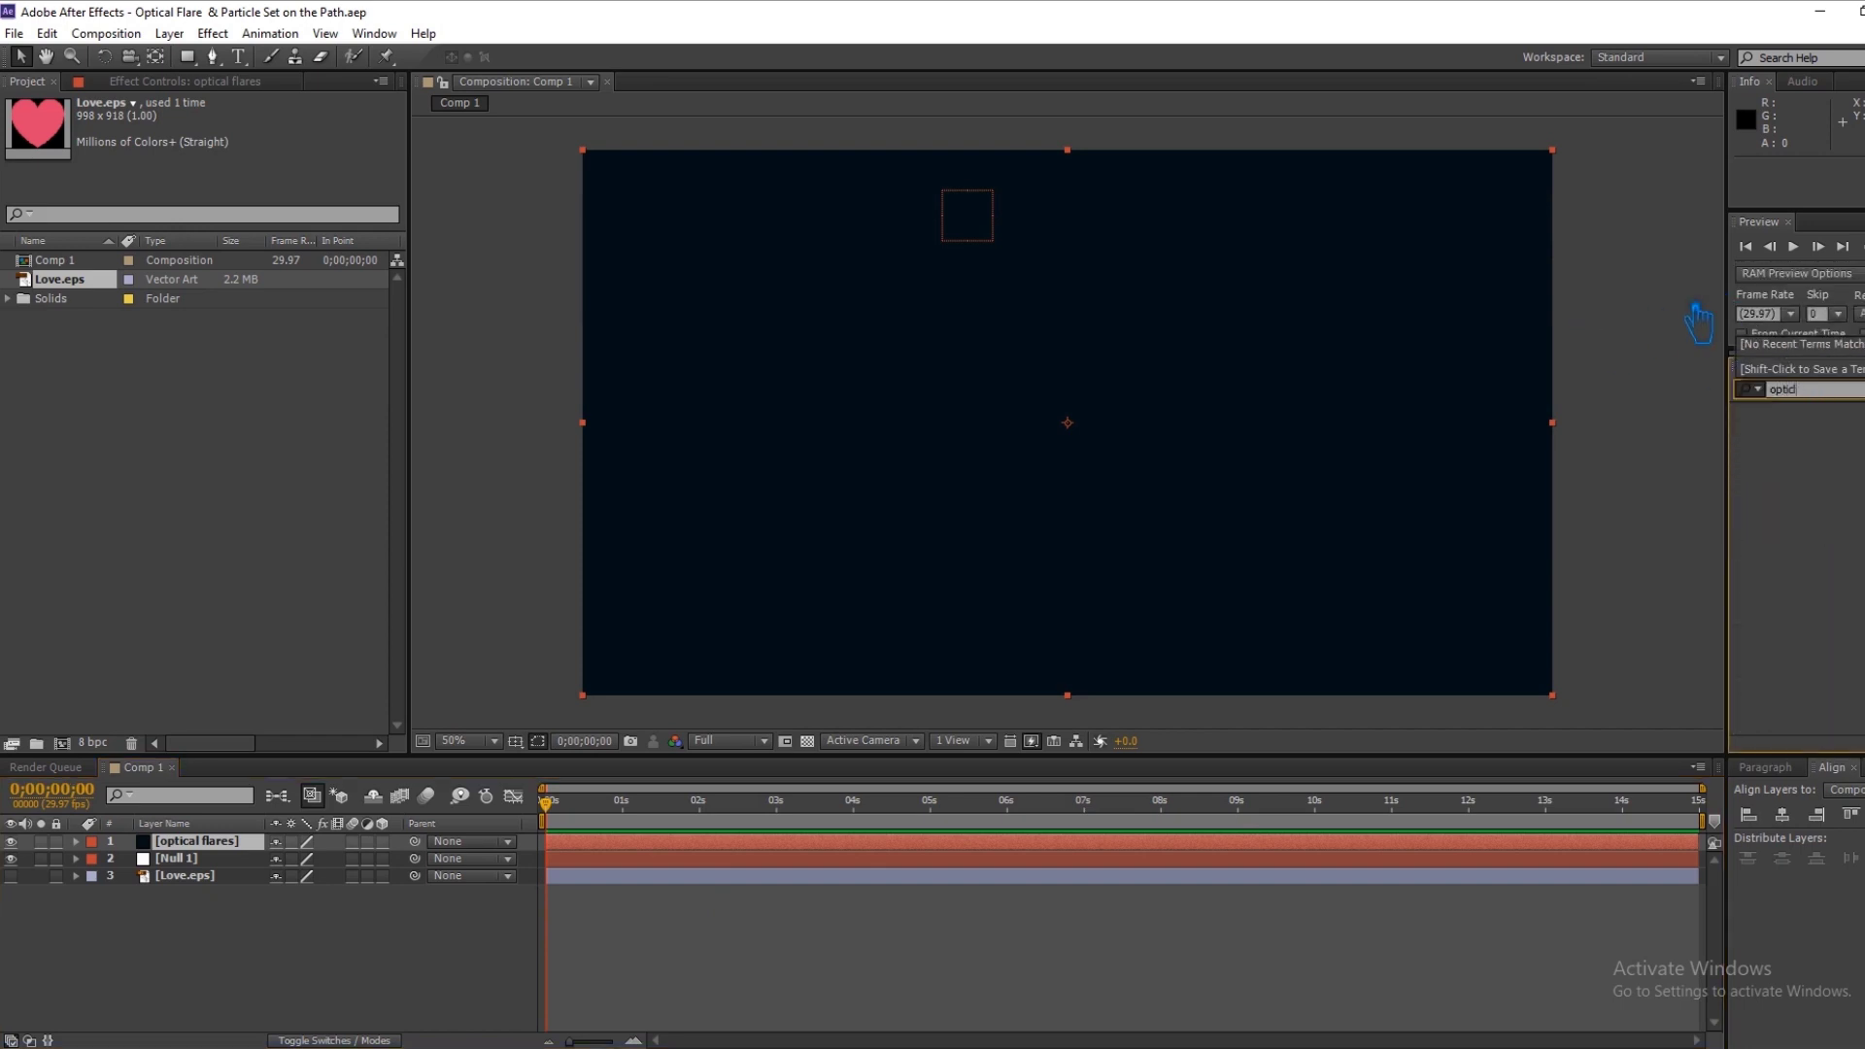
key("BackSpace")
key("BackSpace")
key("BackSpace")
type("pt")
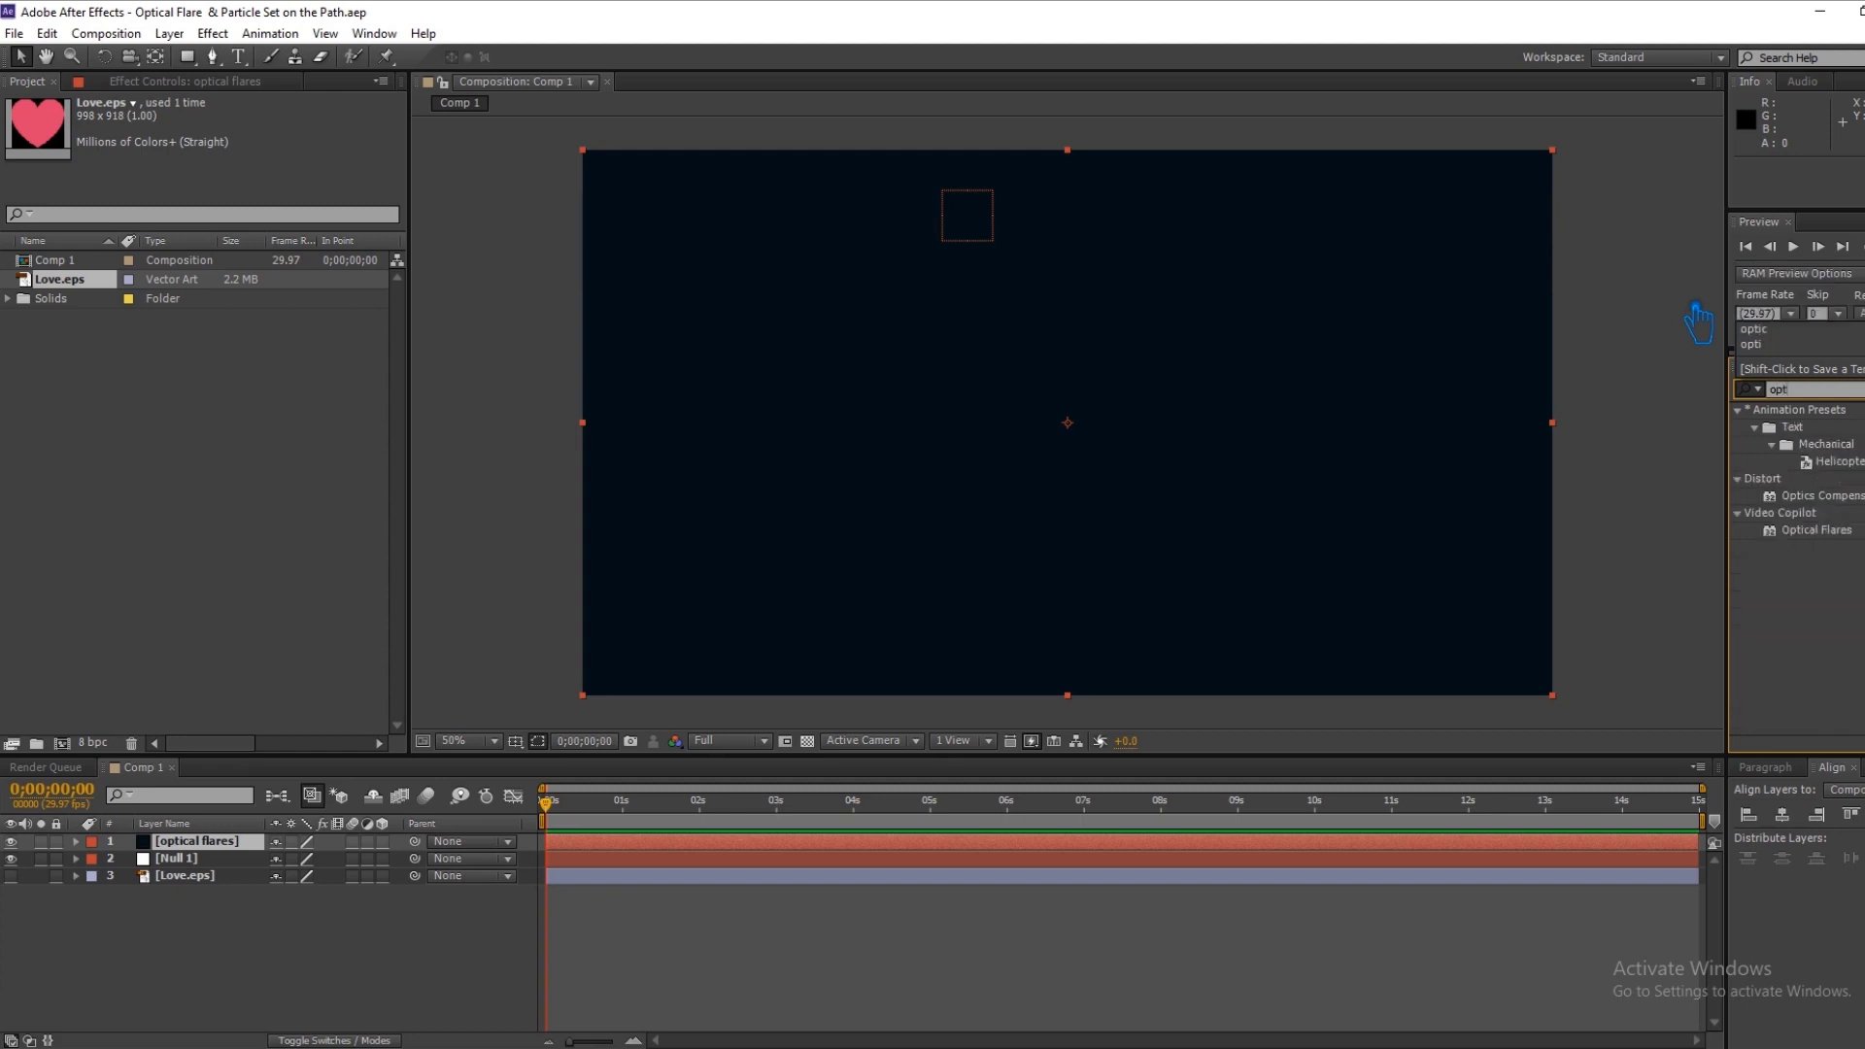
type("ical")
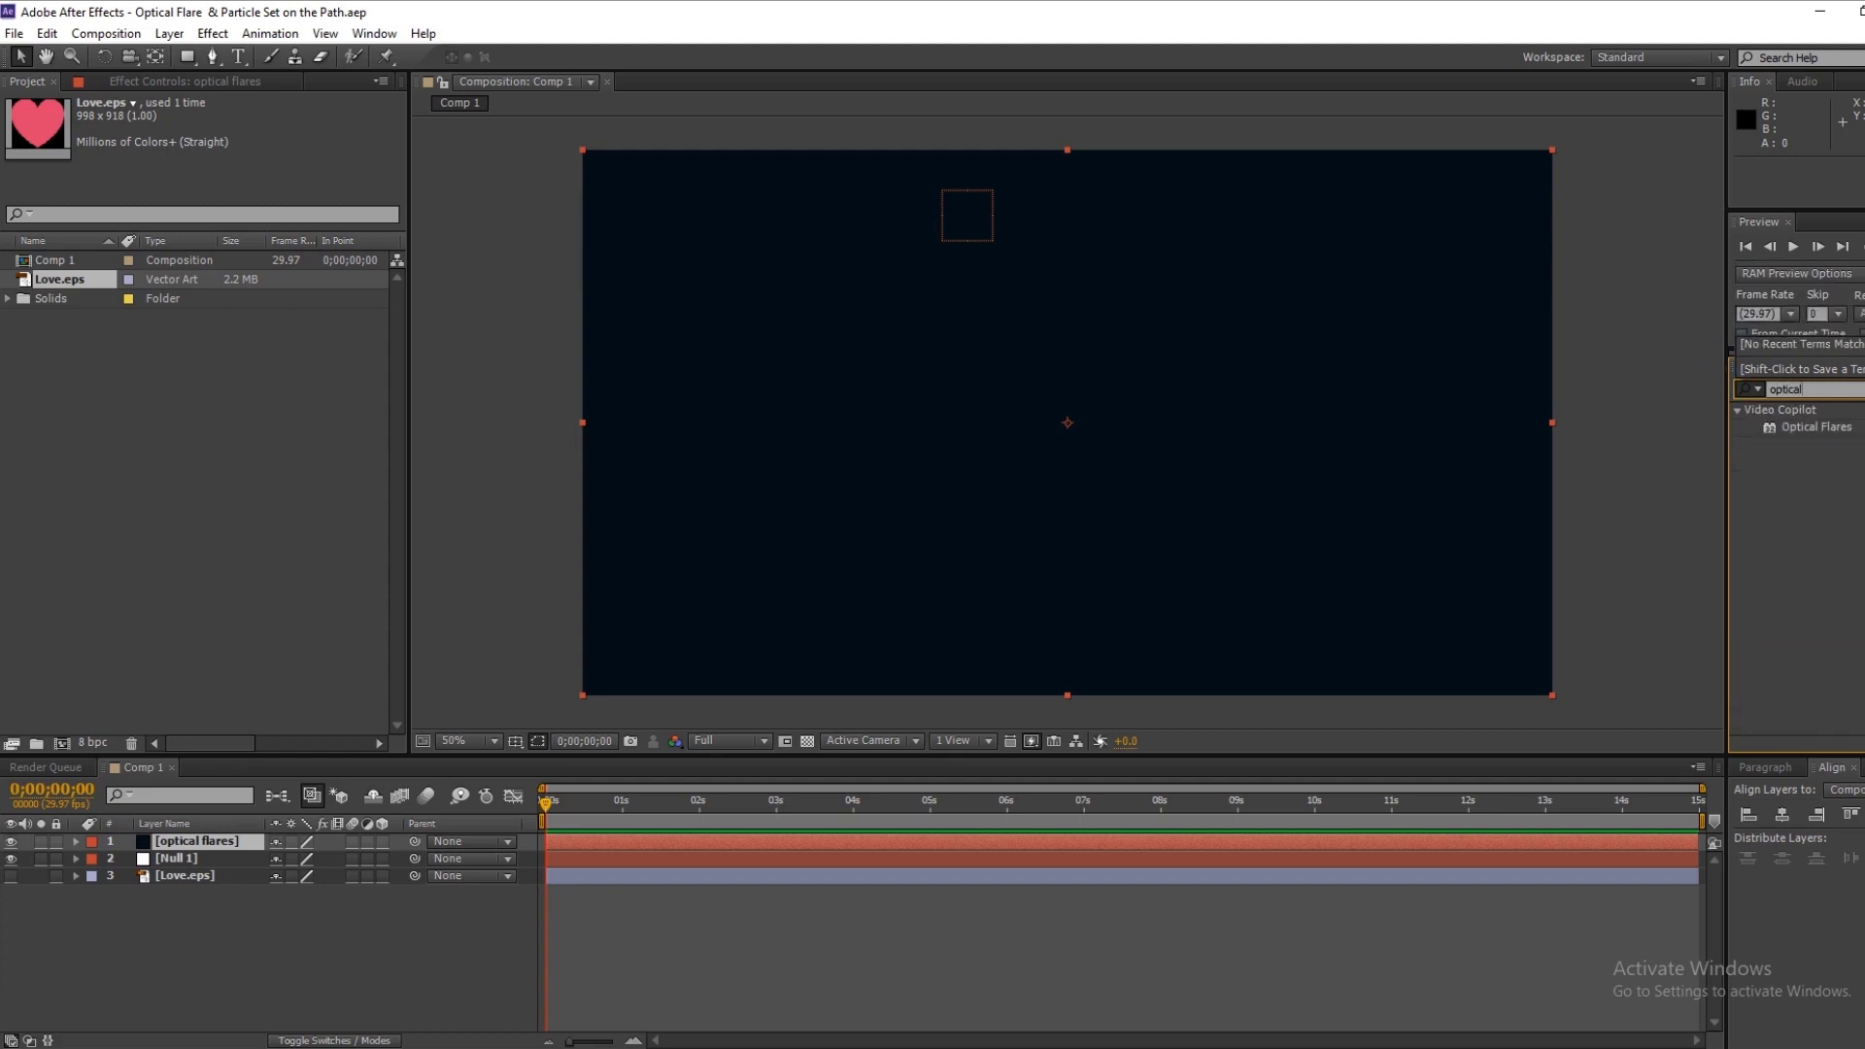
left_click_drag(1815, 428, 1166, 458)
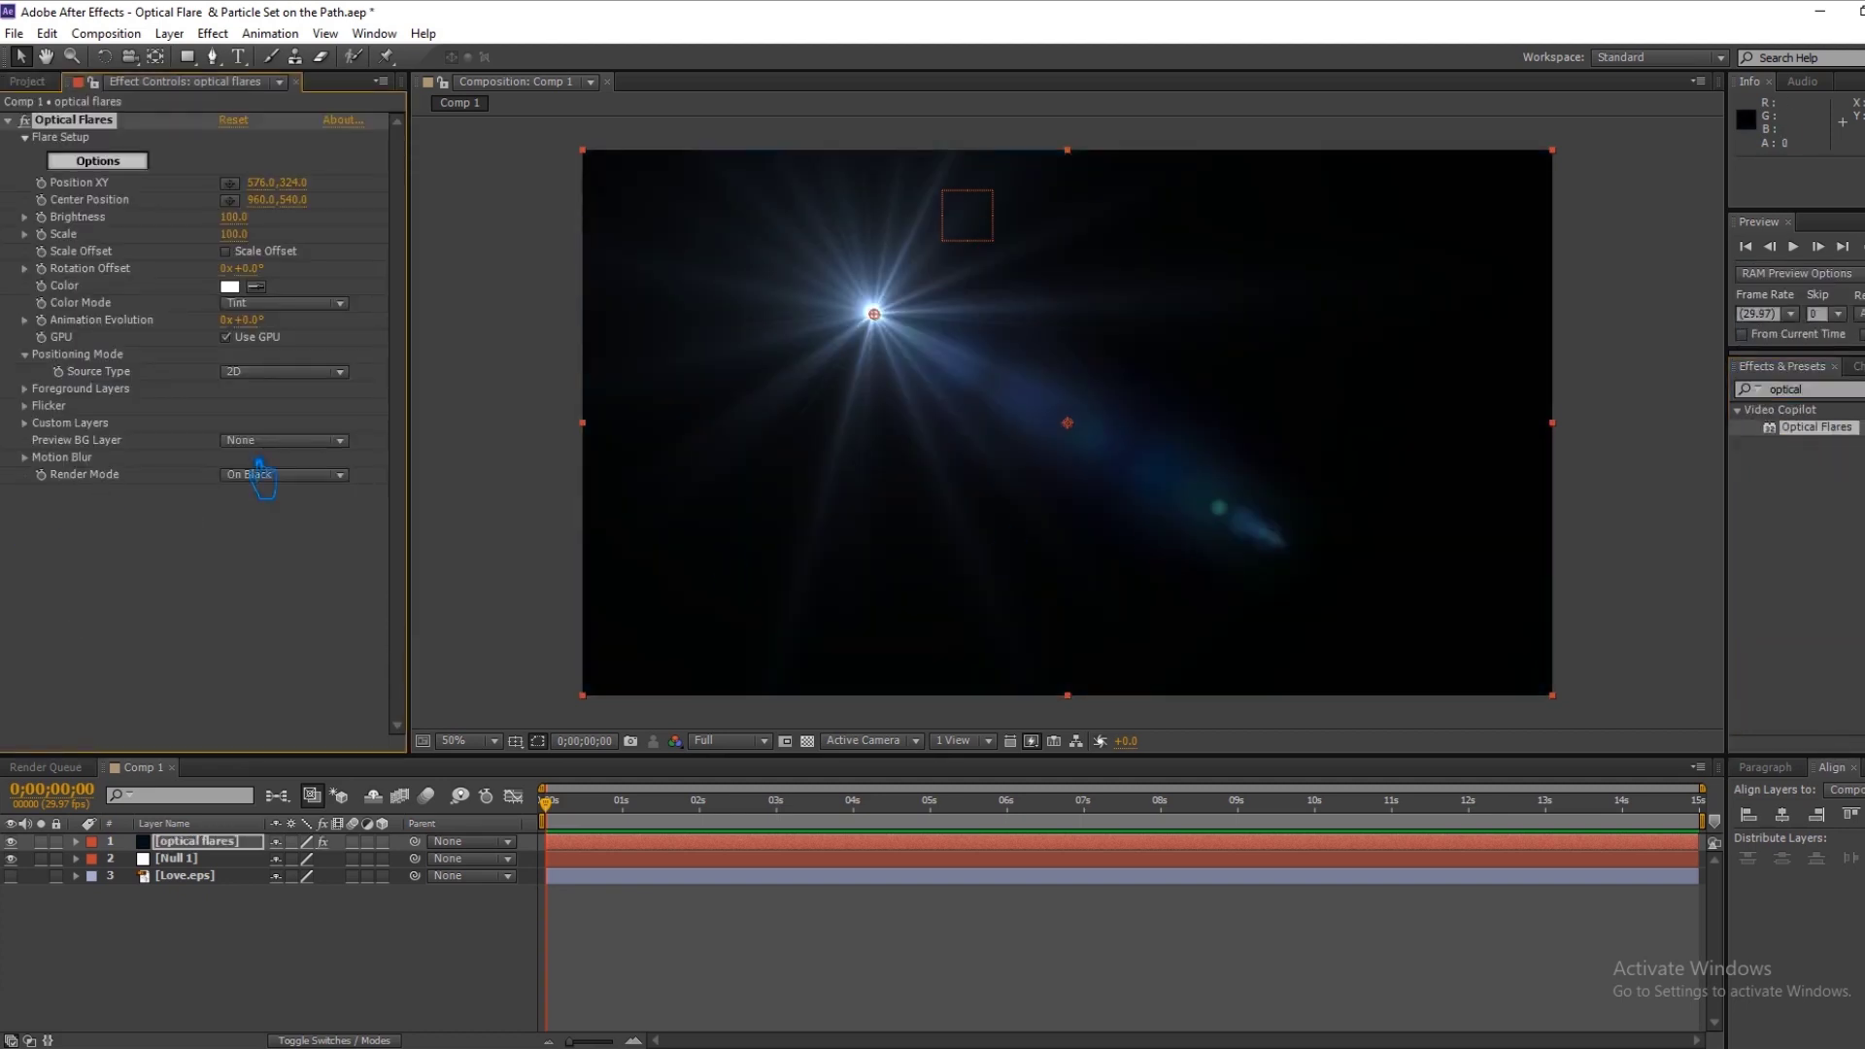
Set Optical Flares Render Mode to On Transparent, enable Scale Offset, and open Options.
left_click(286, 475)
left_click(296, 516)
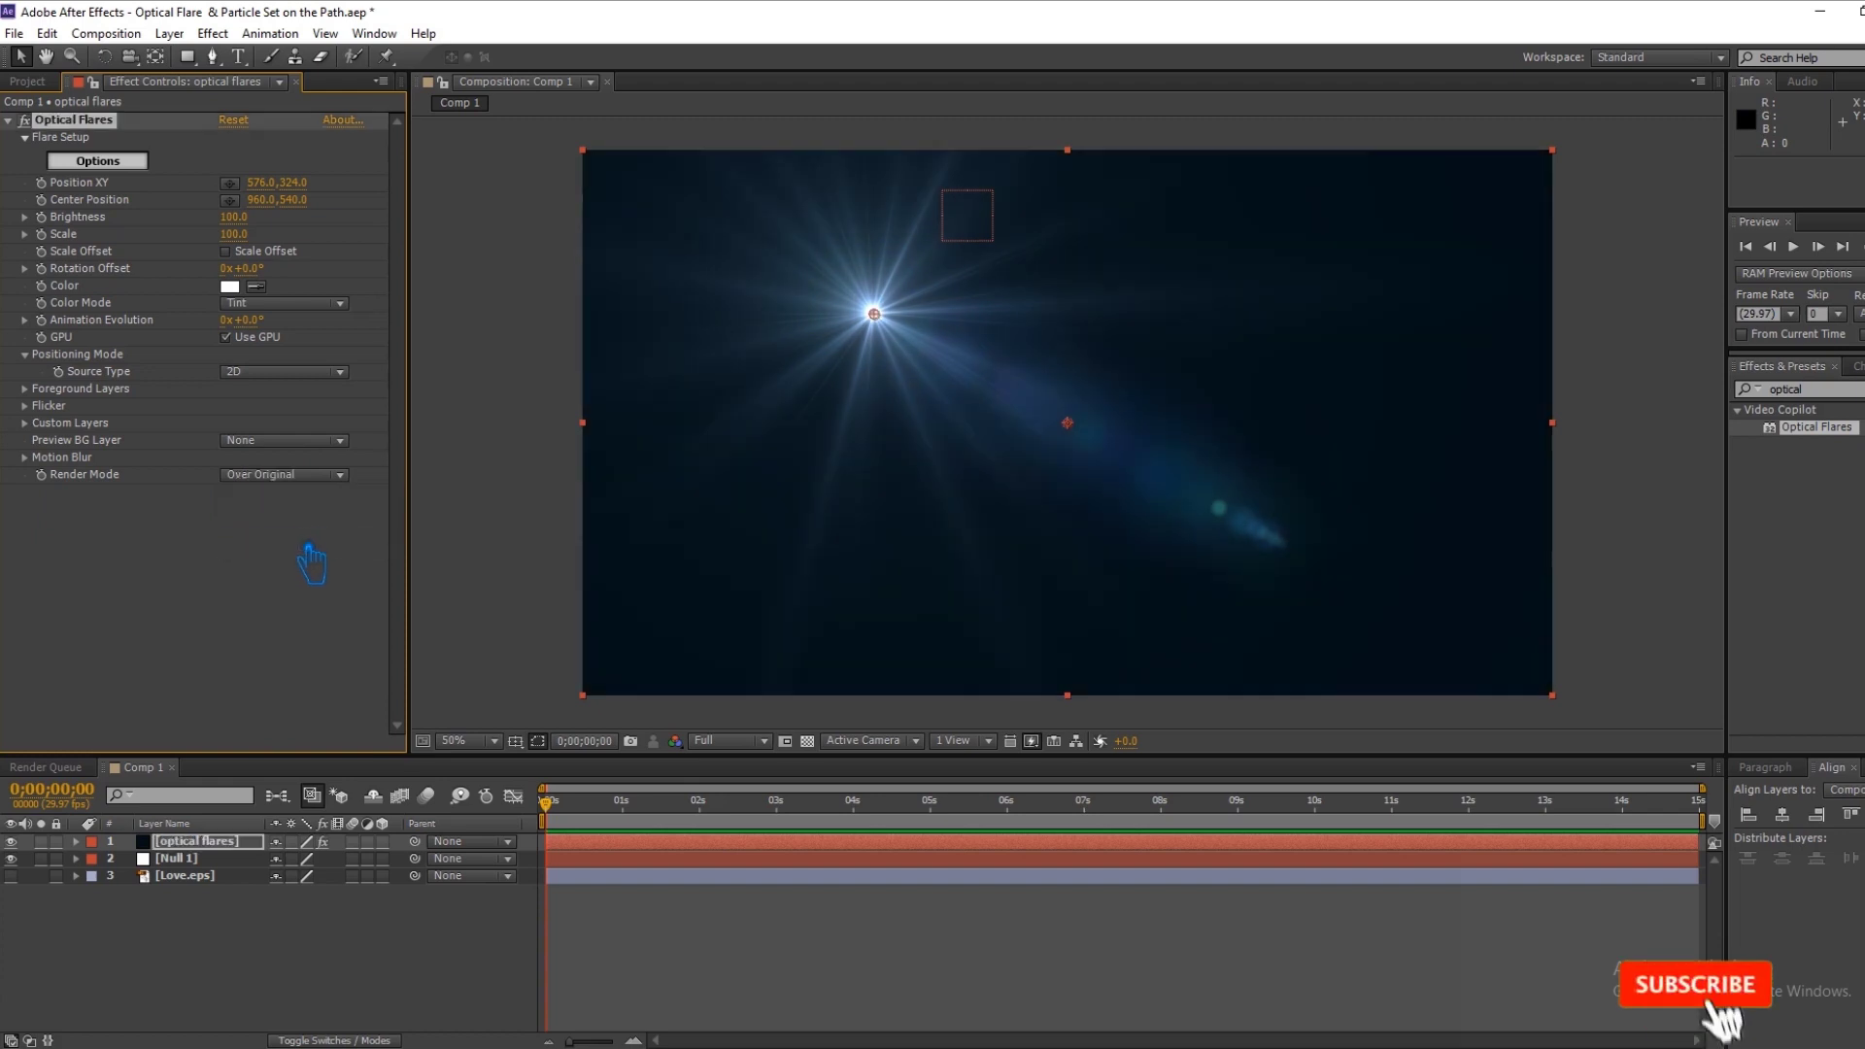
left_click(306, 476)
left_click(314, 522)
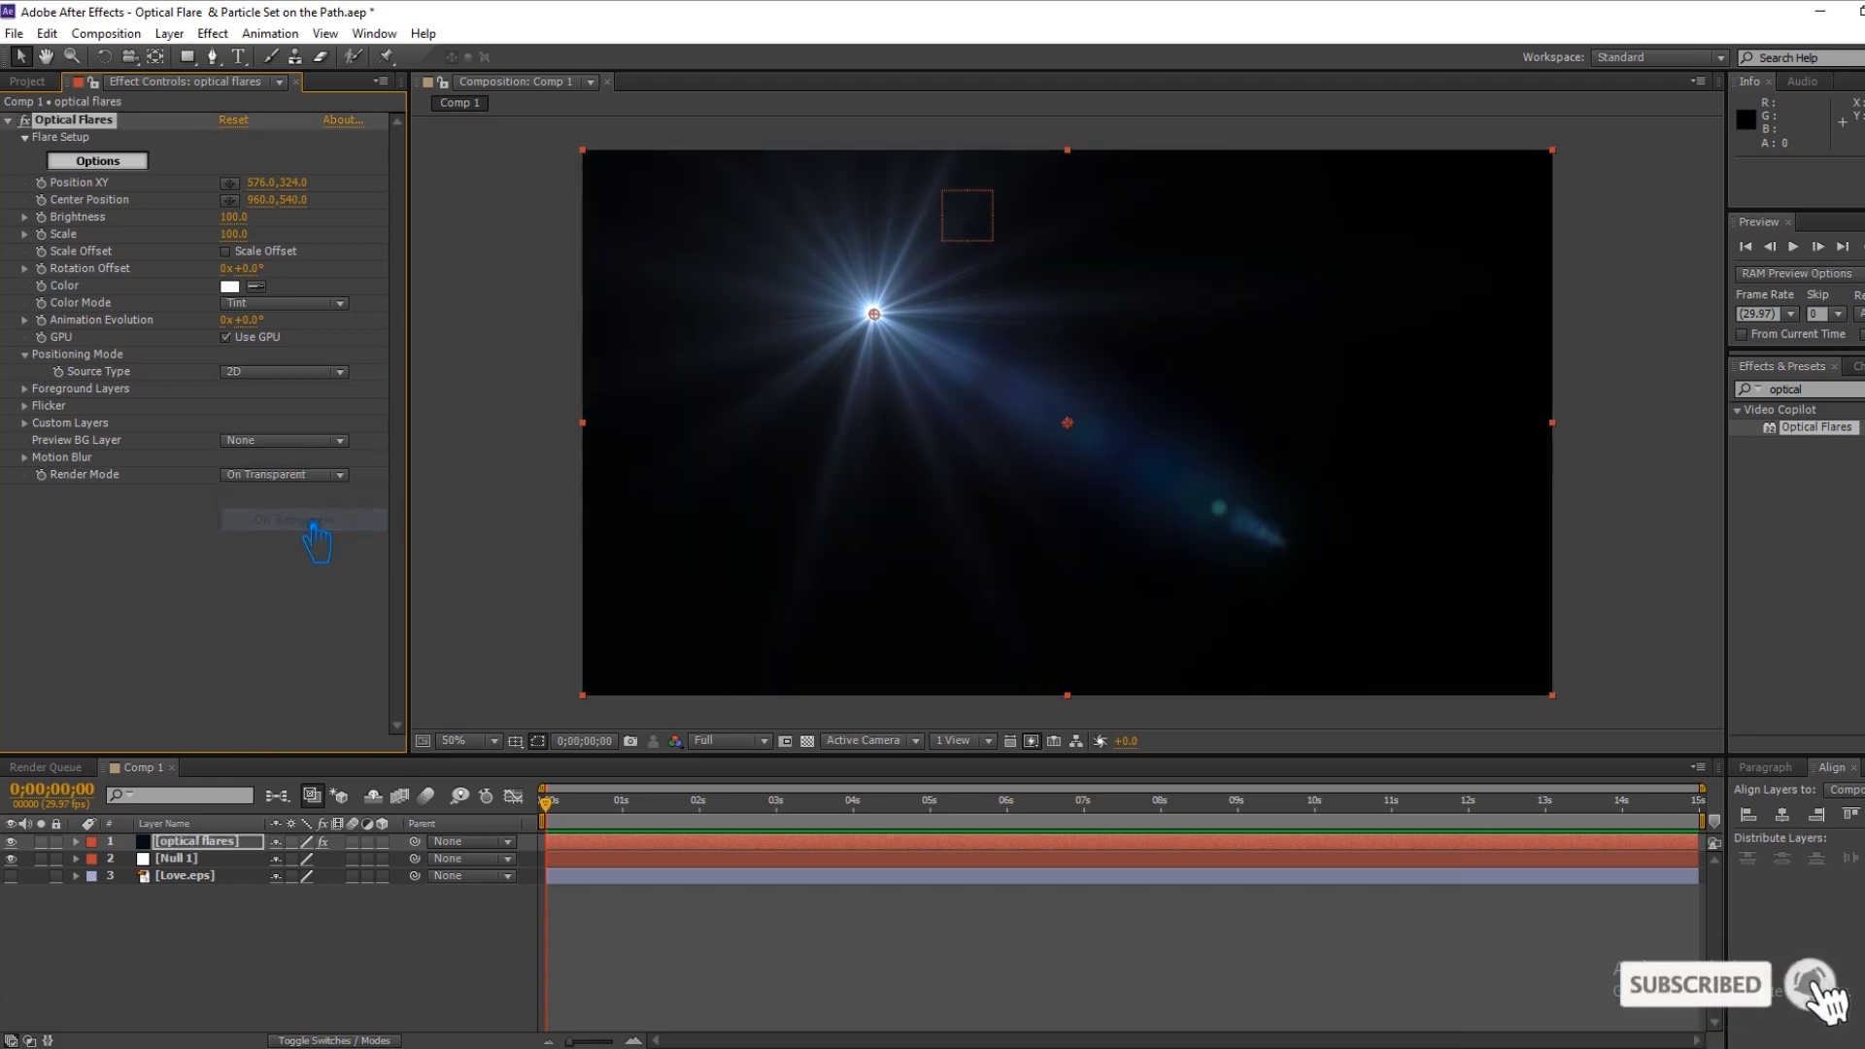
left_click(290, 317)
left_click(291, 330)
left_click(123, 165)
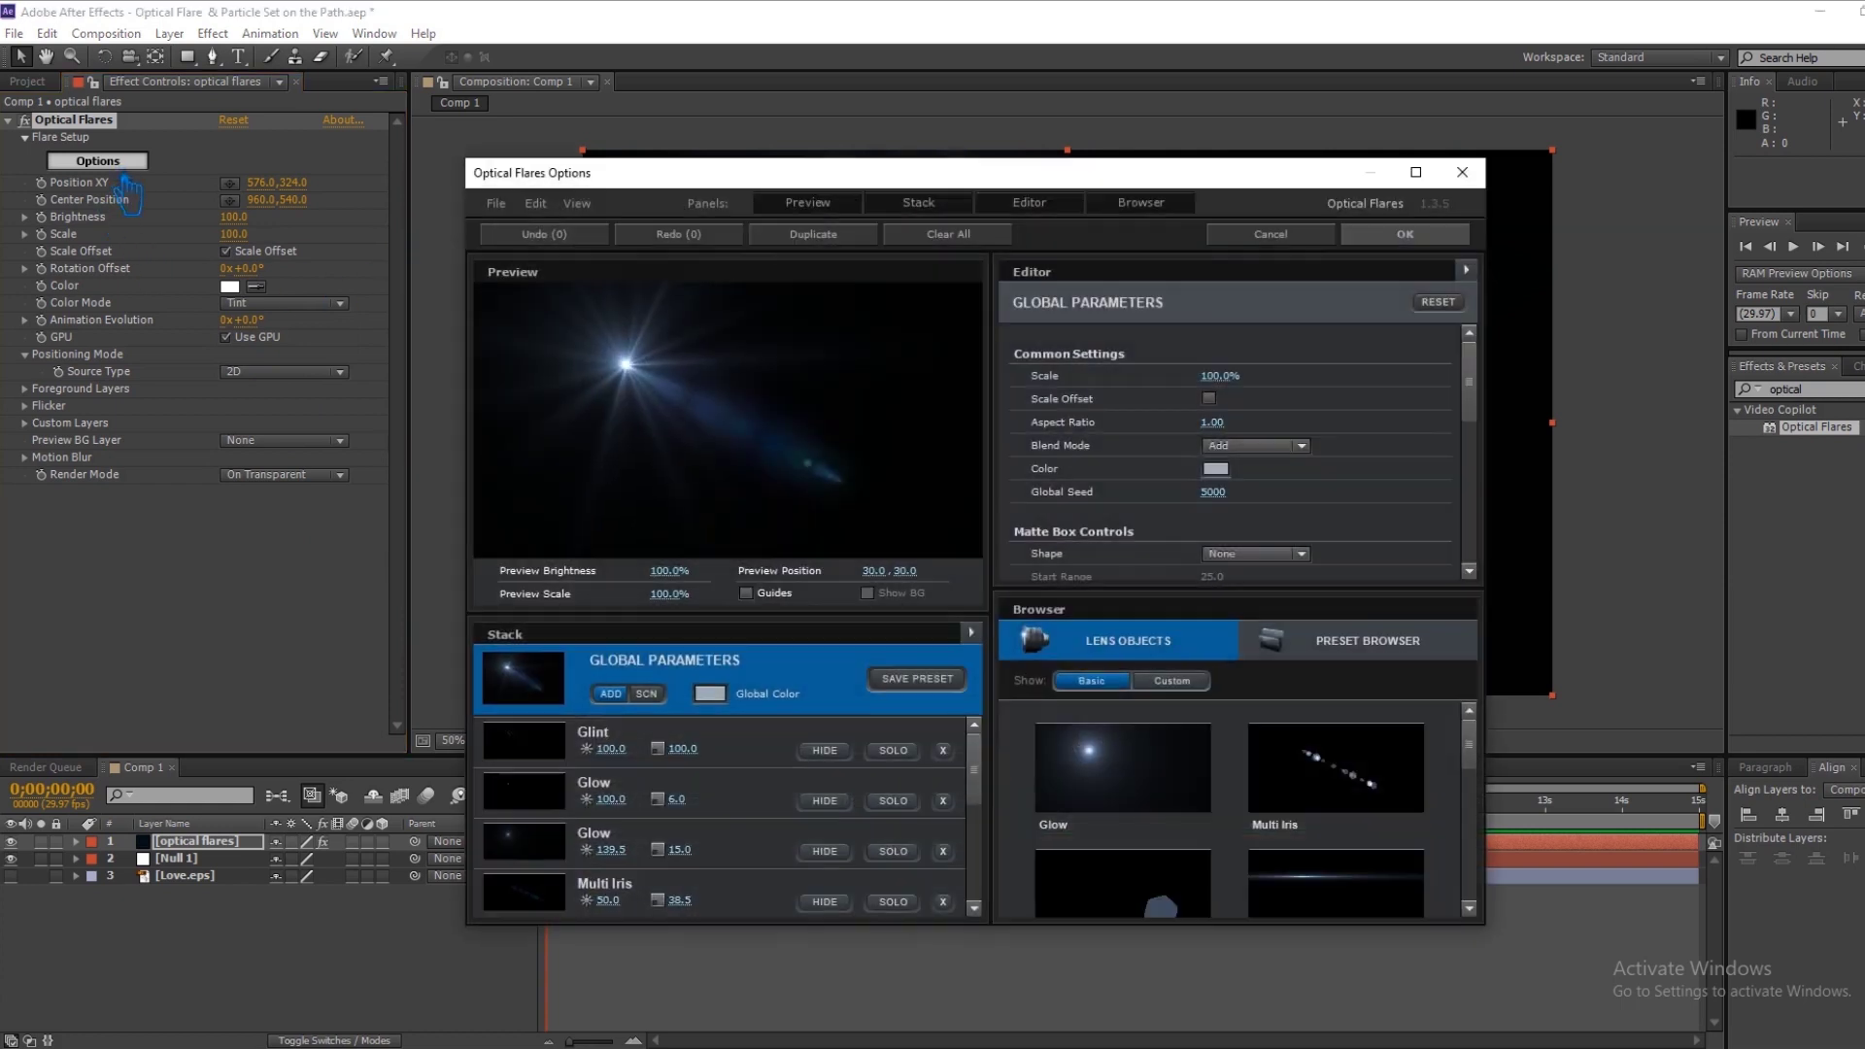
Add a Glow element, hide the Spike Ball element, and lower the Glow brightness.
scroll(708, 778, "down", 3)
left_click(1122, 768)
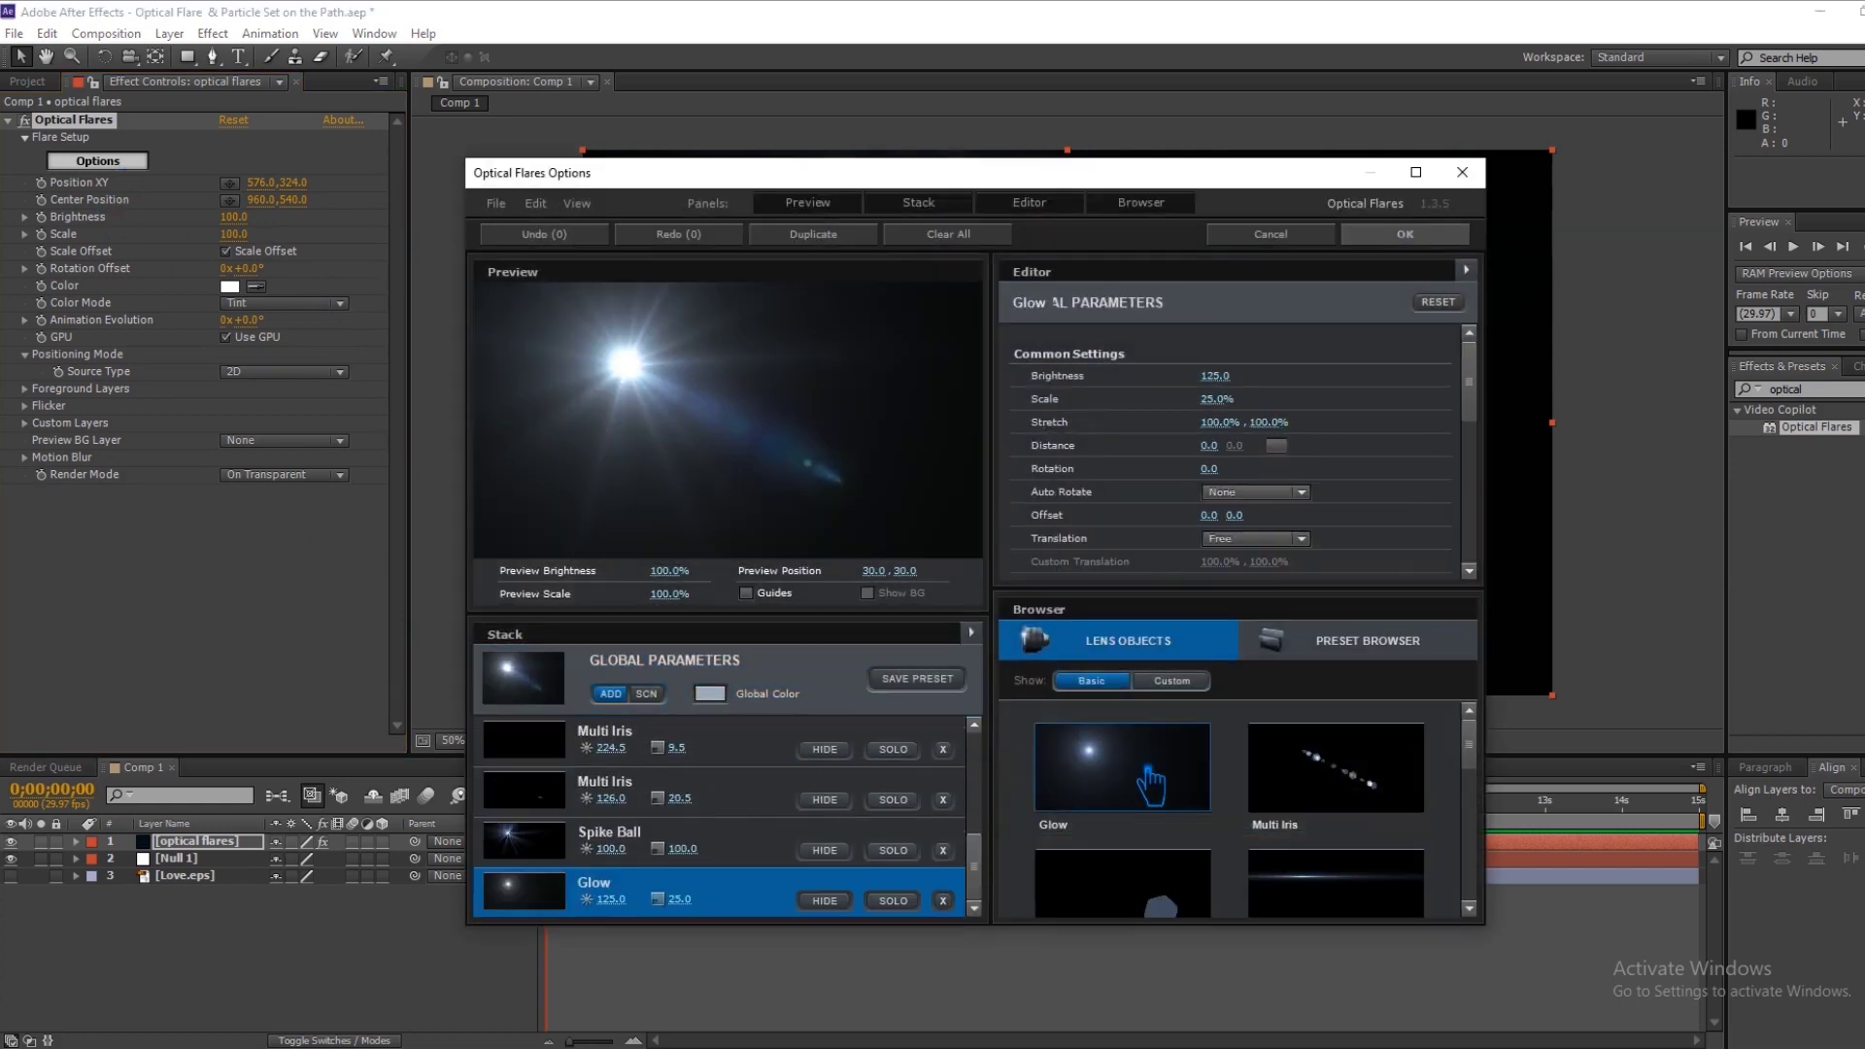
left_click(825, 851)
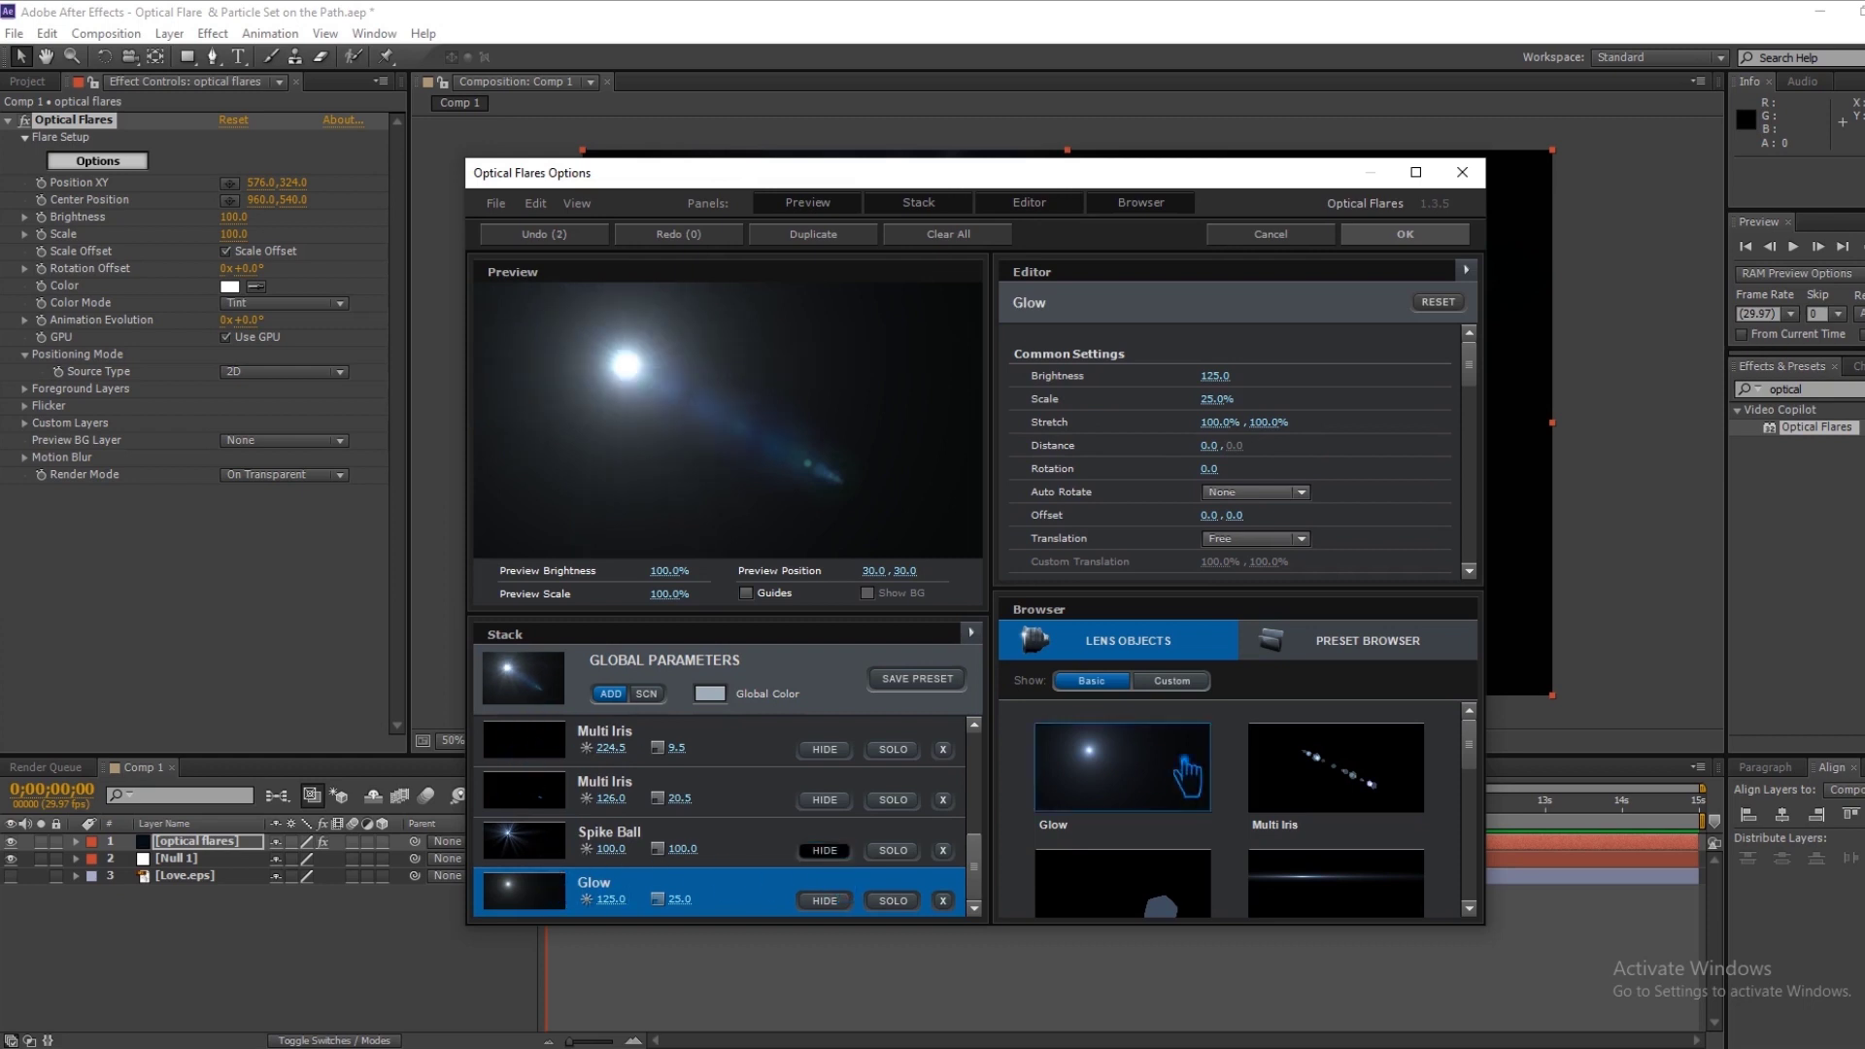
scroll(1301, 836, "down", 2)
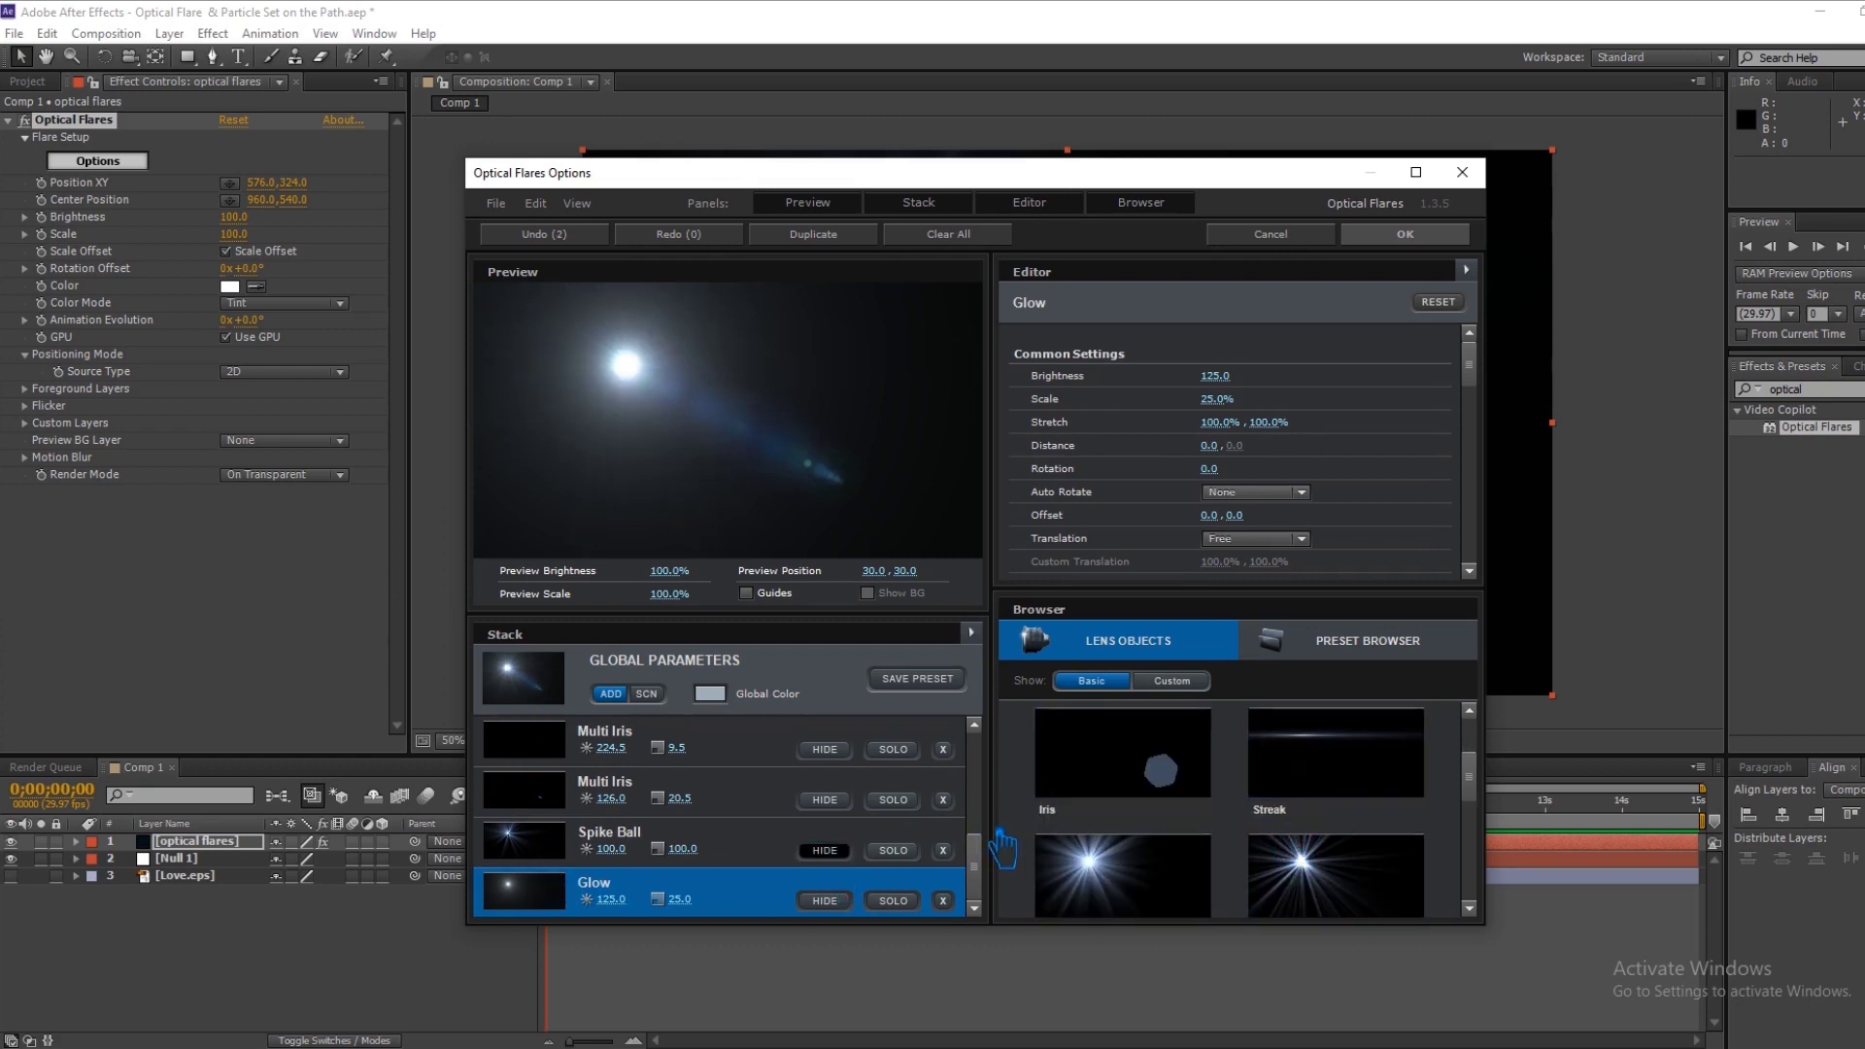
left_click_drag(1236, 381, 1127, 428)
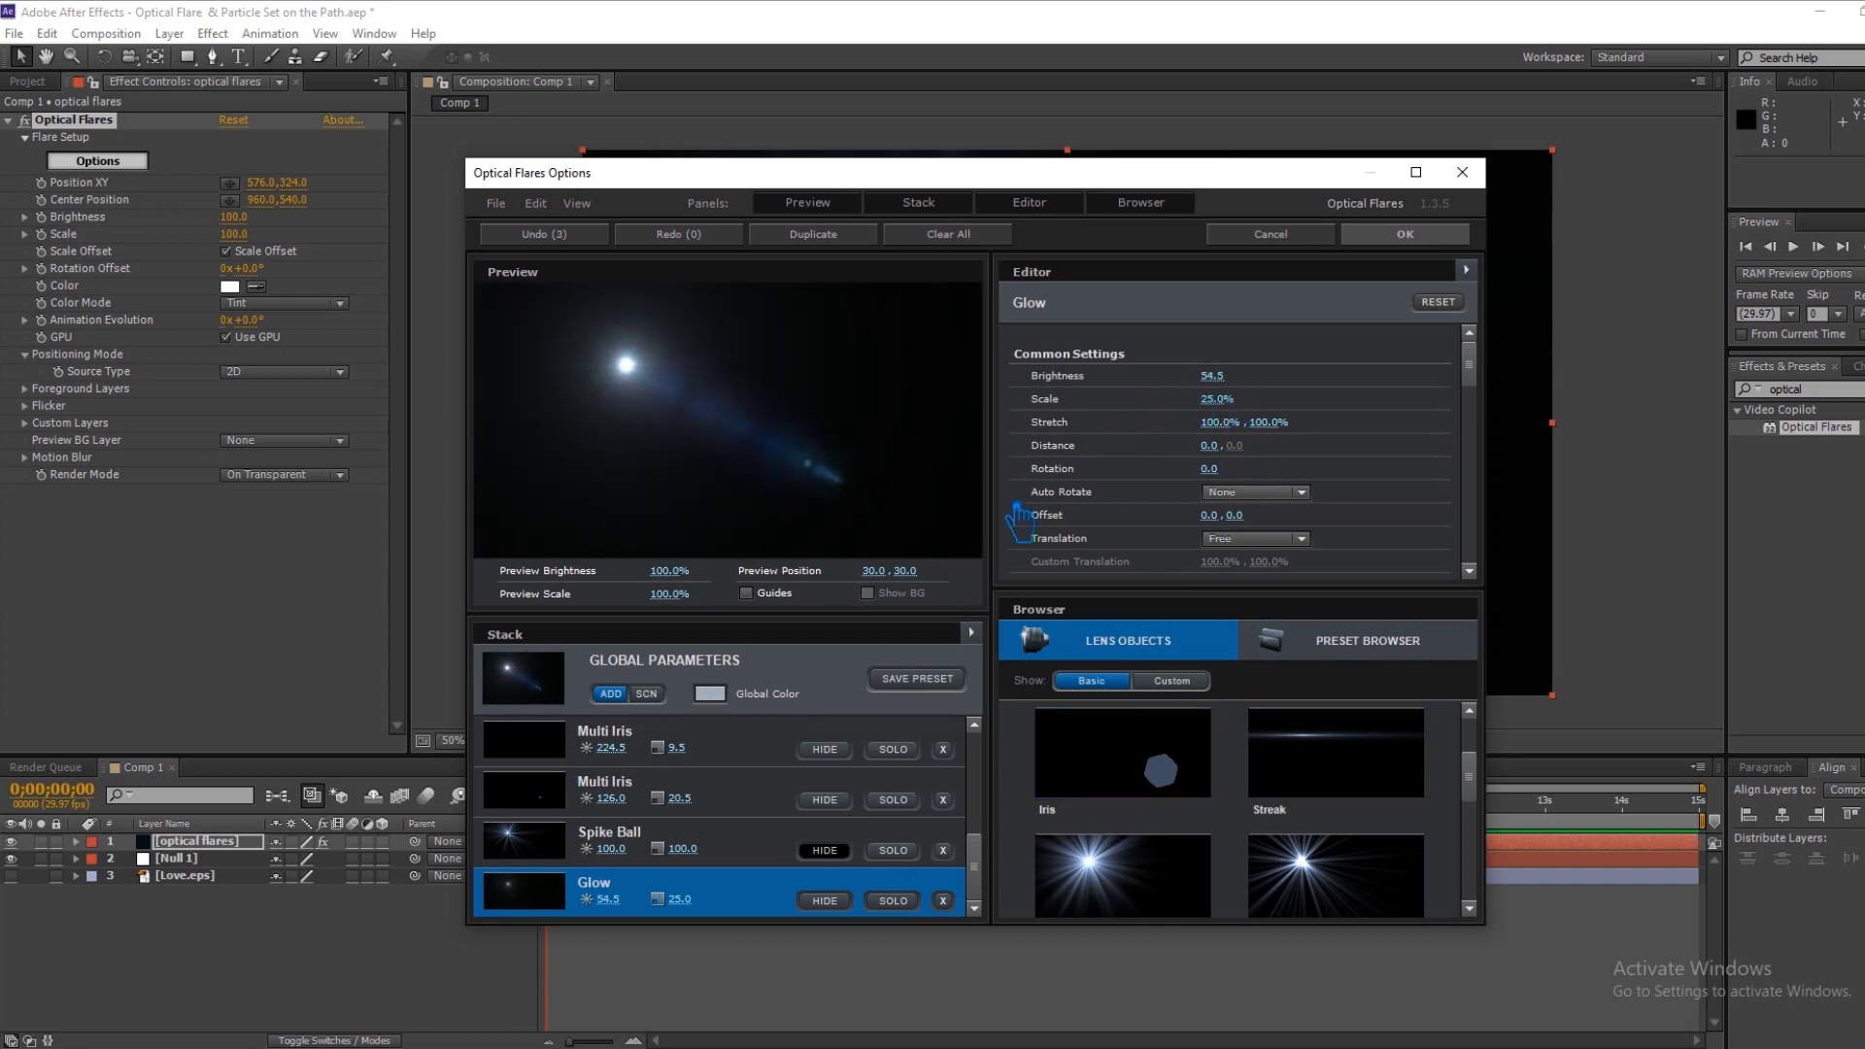
Set the flare's Global Color to pink F266FF, dim Glow further, and apply.
left_click(705, 695)
left_click(564, 591)
left_click_drag(586, 593, 641, 707)
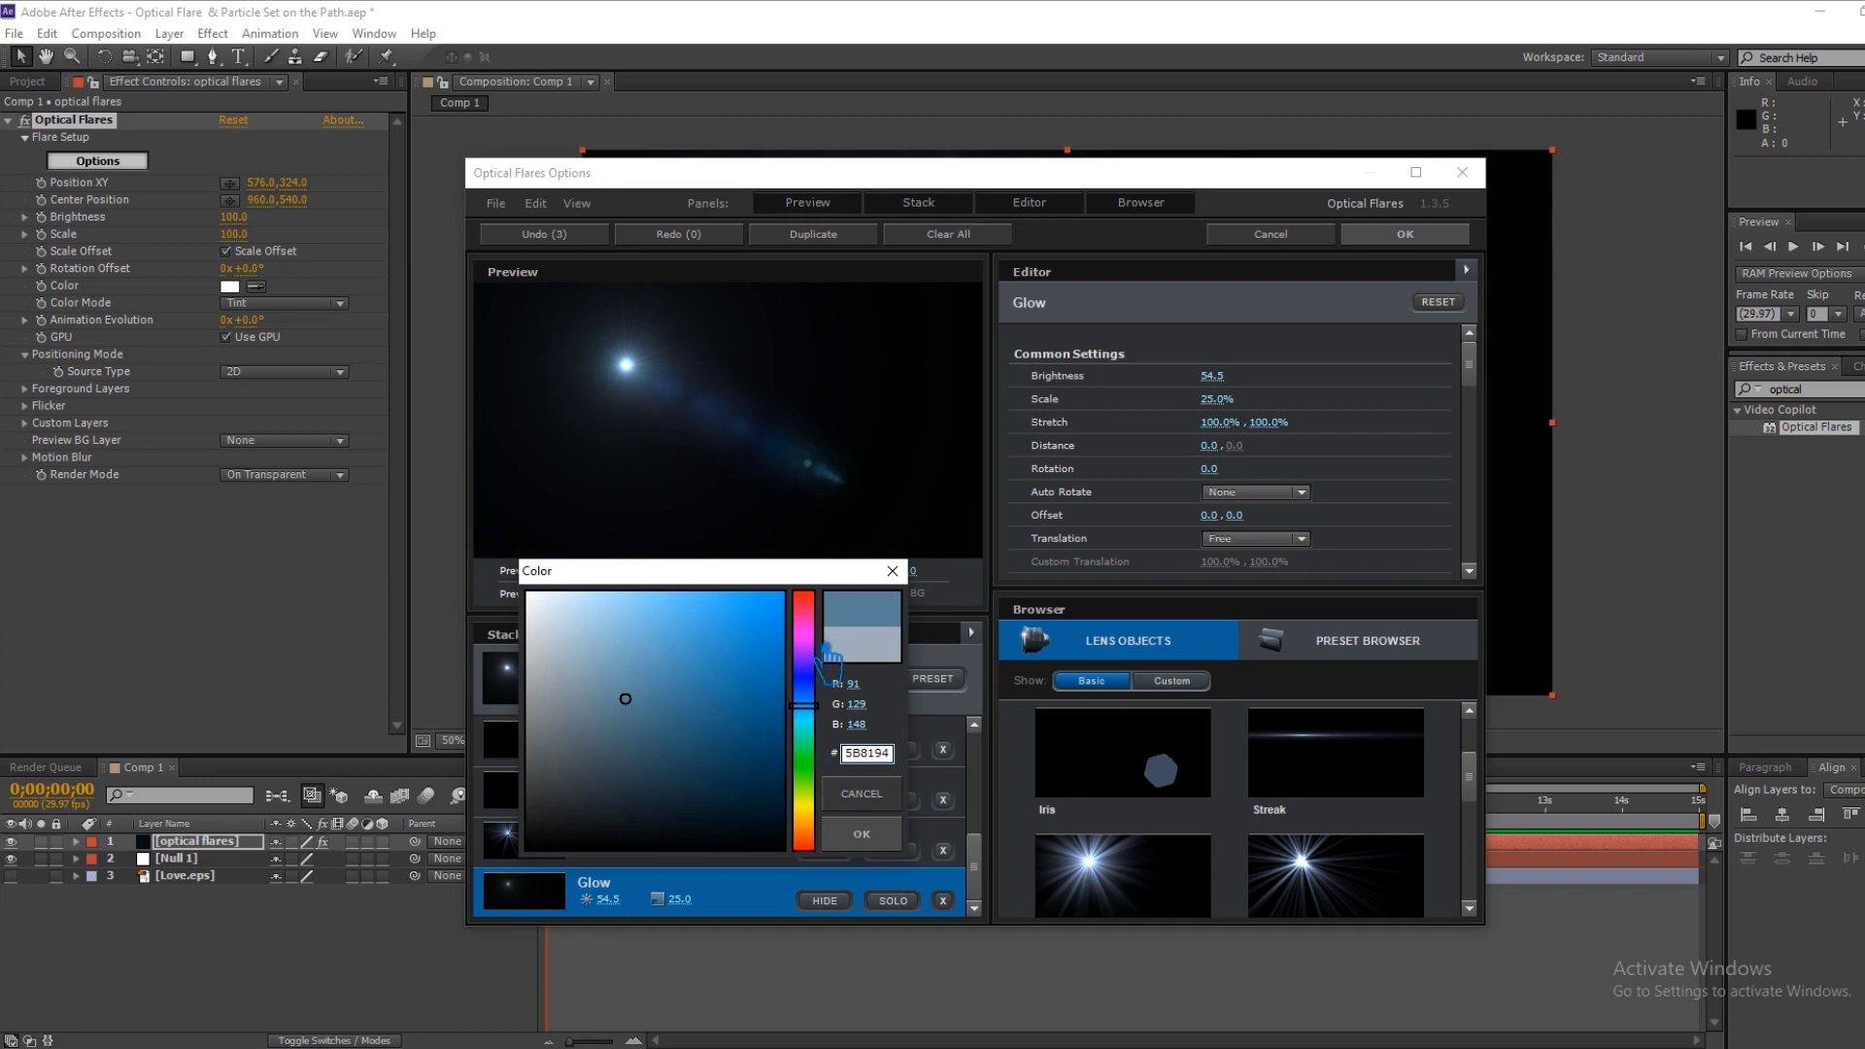
left_click(804, 638)
left_click(623, 626)
left_click_drag(623, 626, 690, 591)
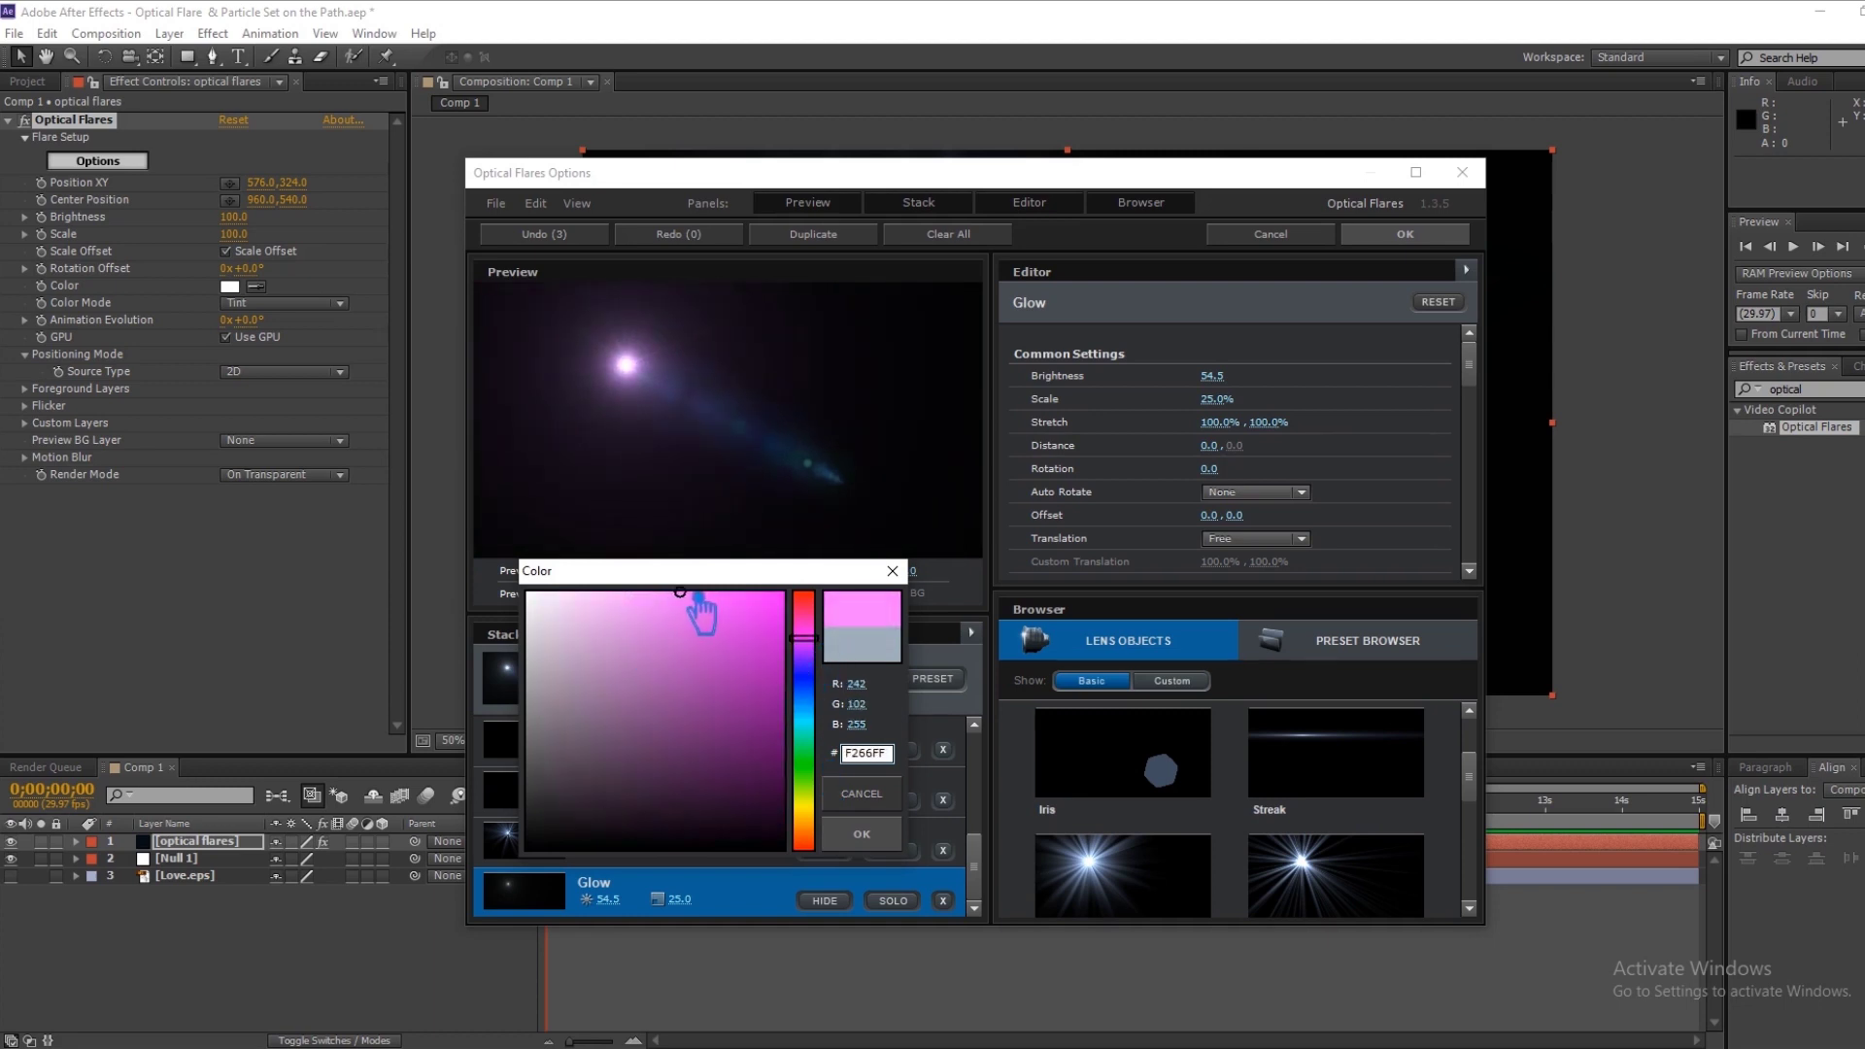
left_click(867, 753)
left_click(862, 834)
left_click_drag(1220, 379, 1195, 401)
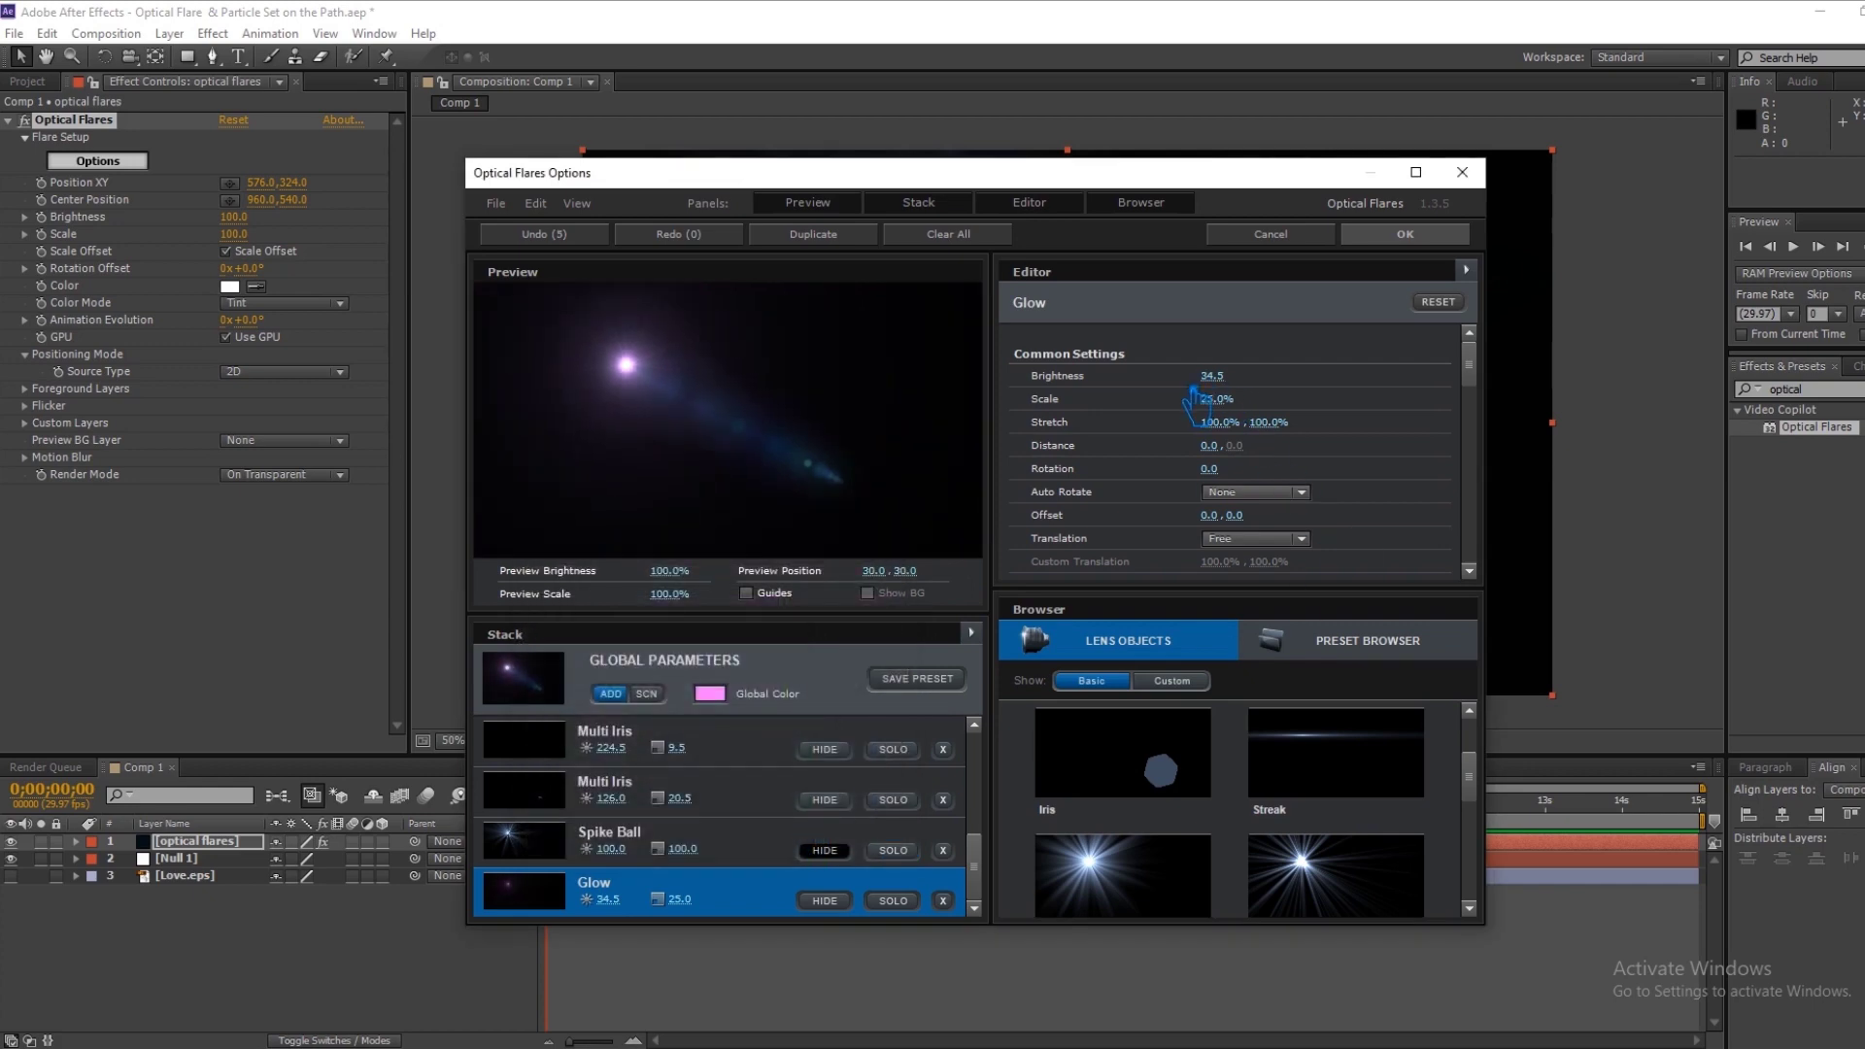
left_click(1424, 236)
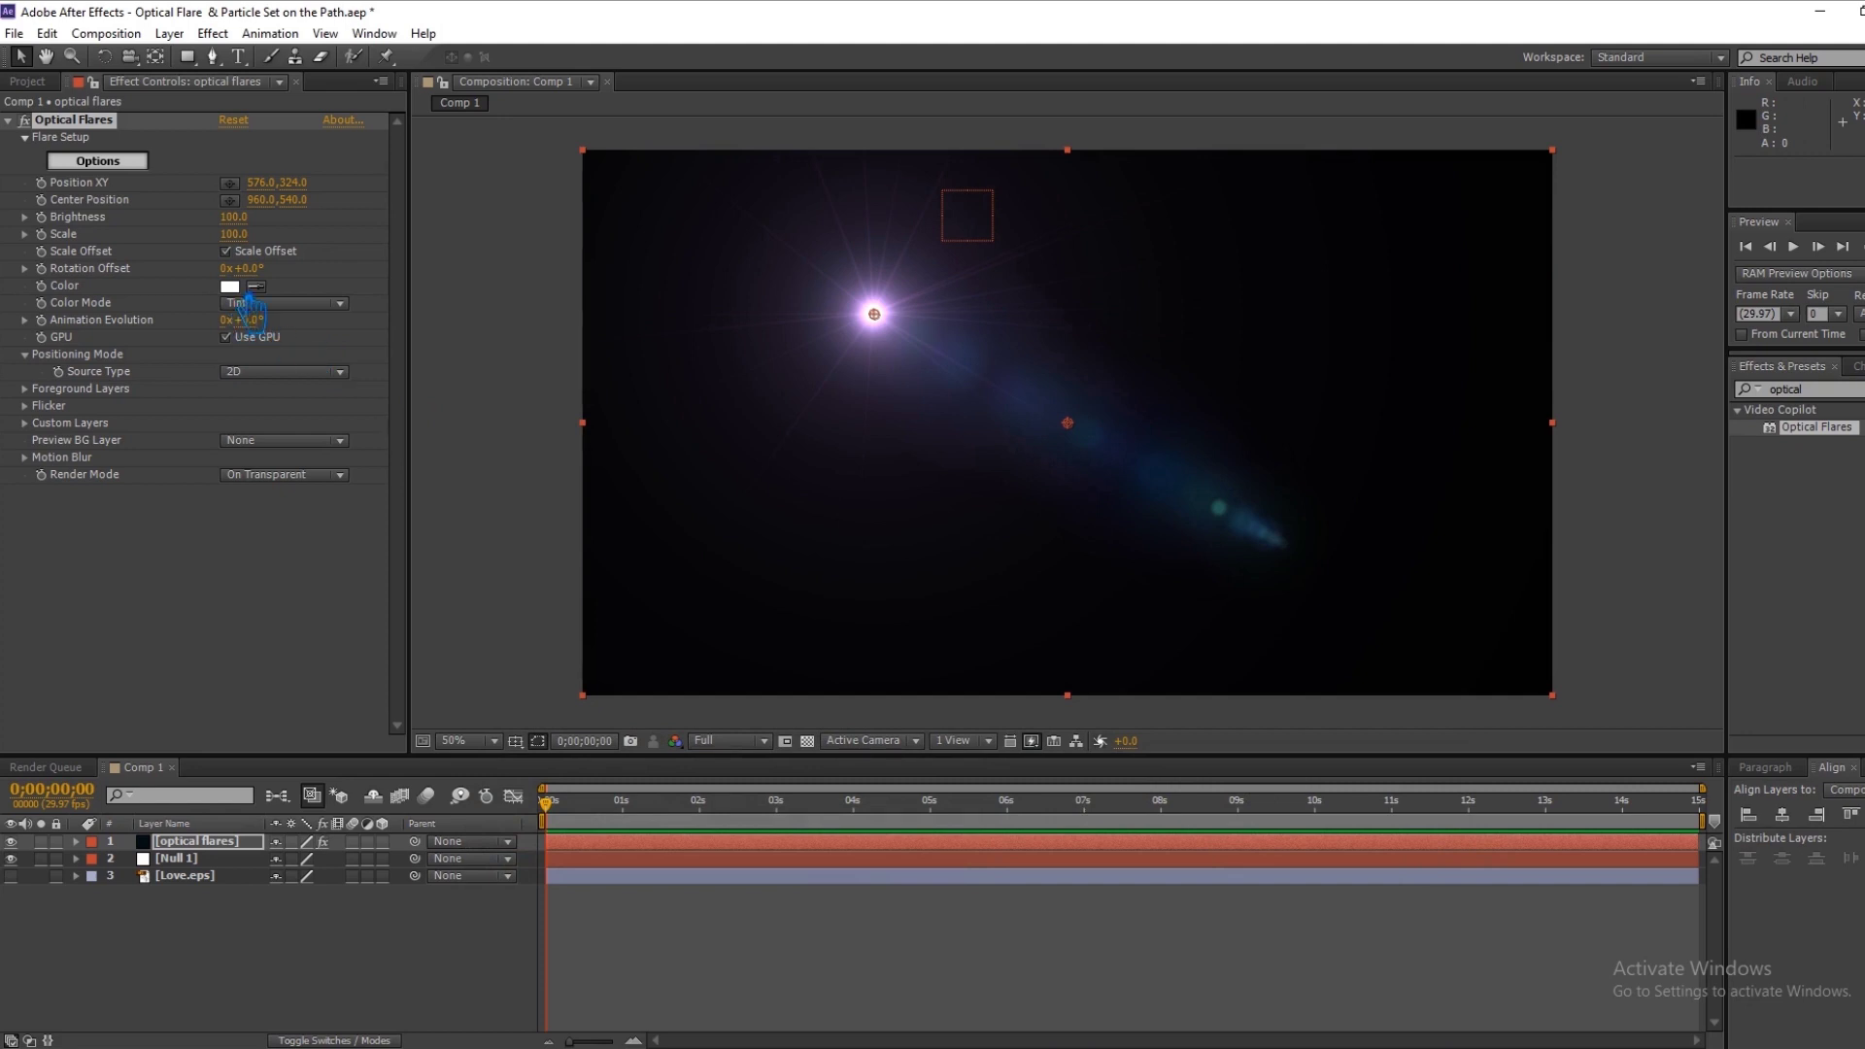
Set the Optical Flares Color swatch to pink F266FF.
left_click(230, 286)
left_click(1049, 651)
type("F266FF")
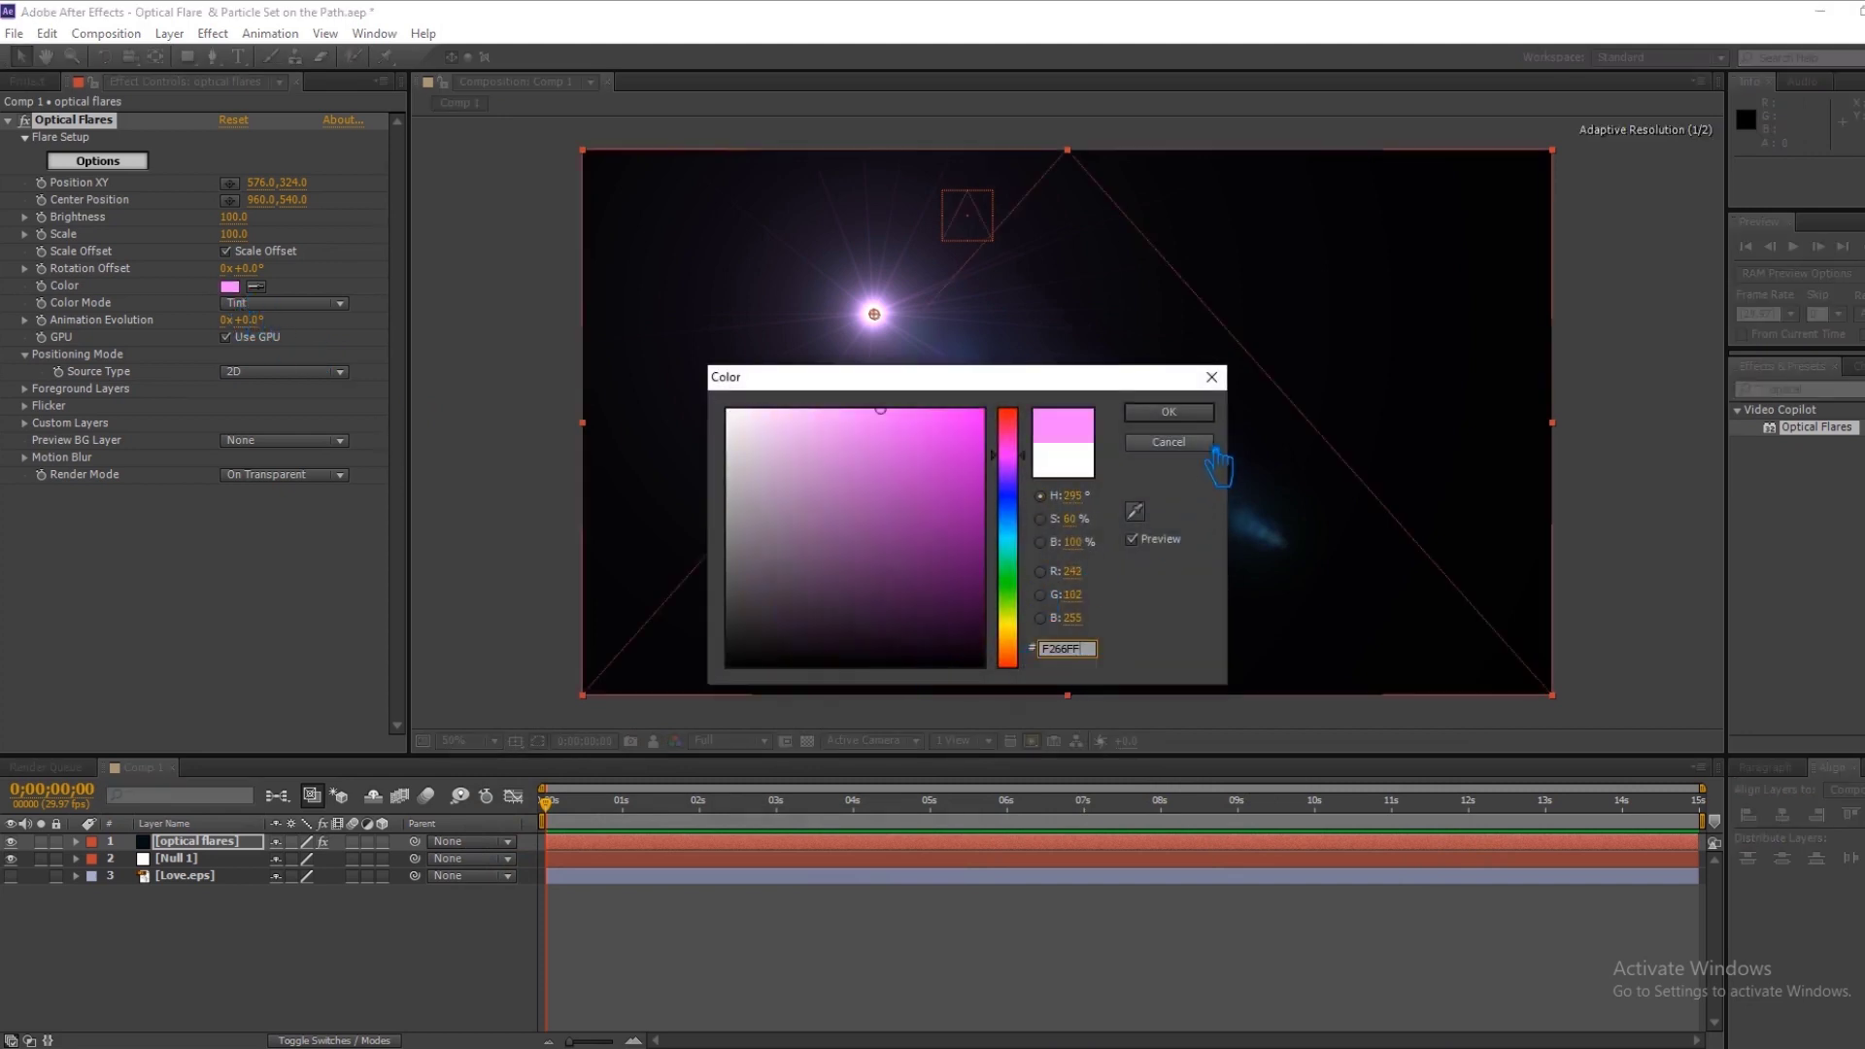
left_click(1169, 412)
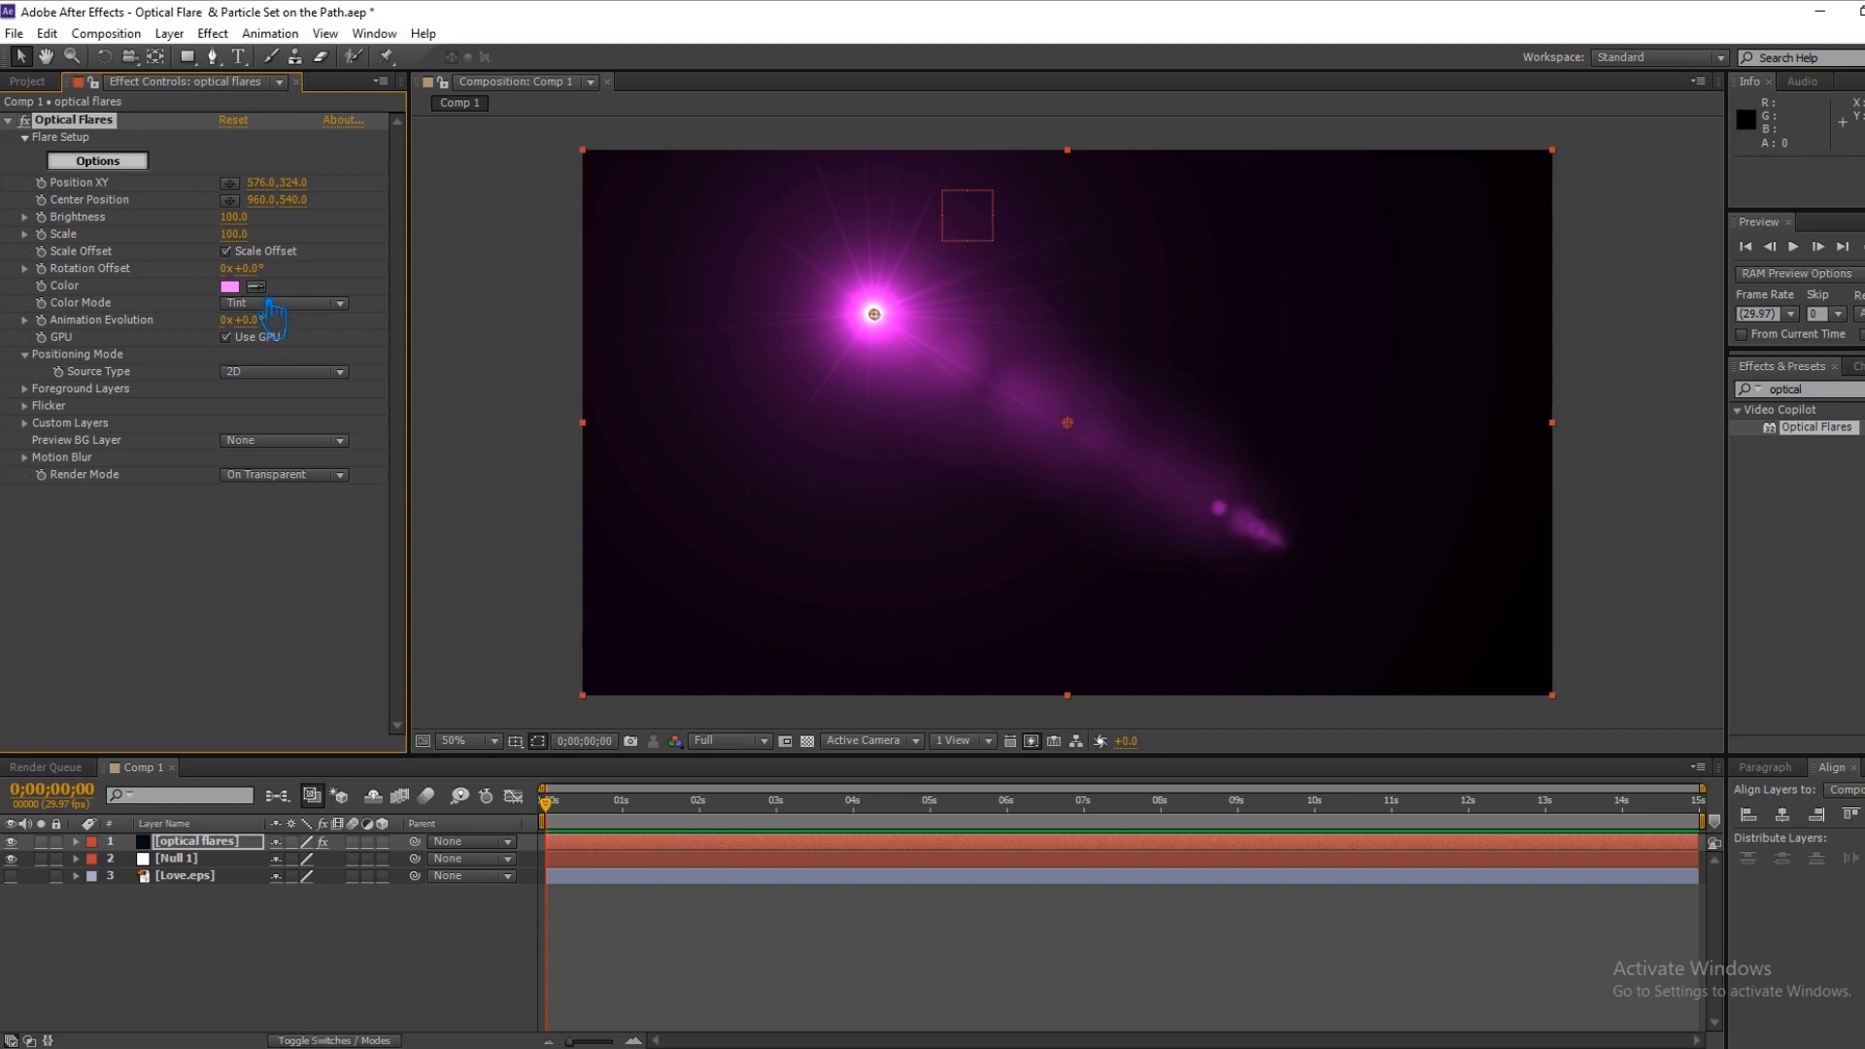
Lower the Optical Flares Brightness to 60.
left_click_drag(255, 226, 194, 223)
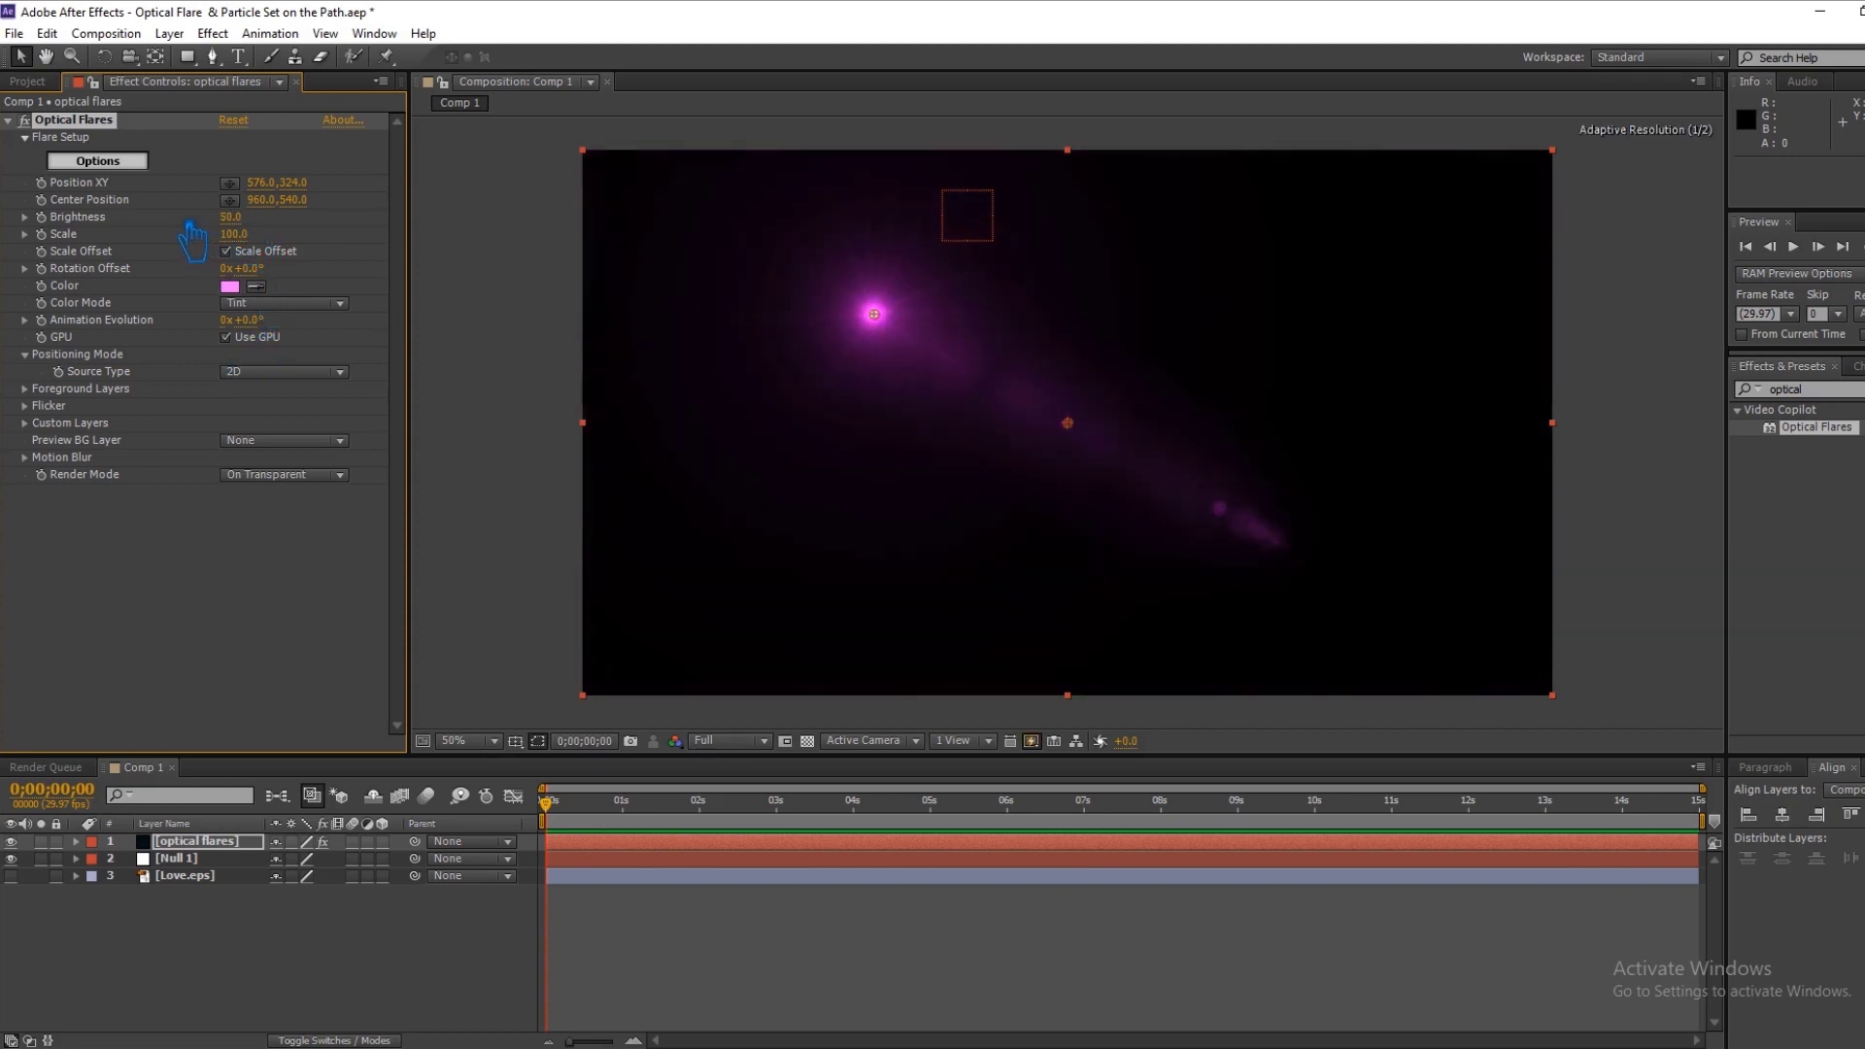
left_click(233, 218)
type("60")
key("Return")
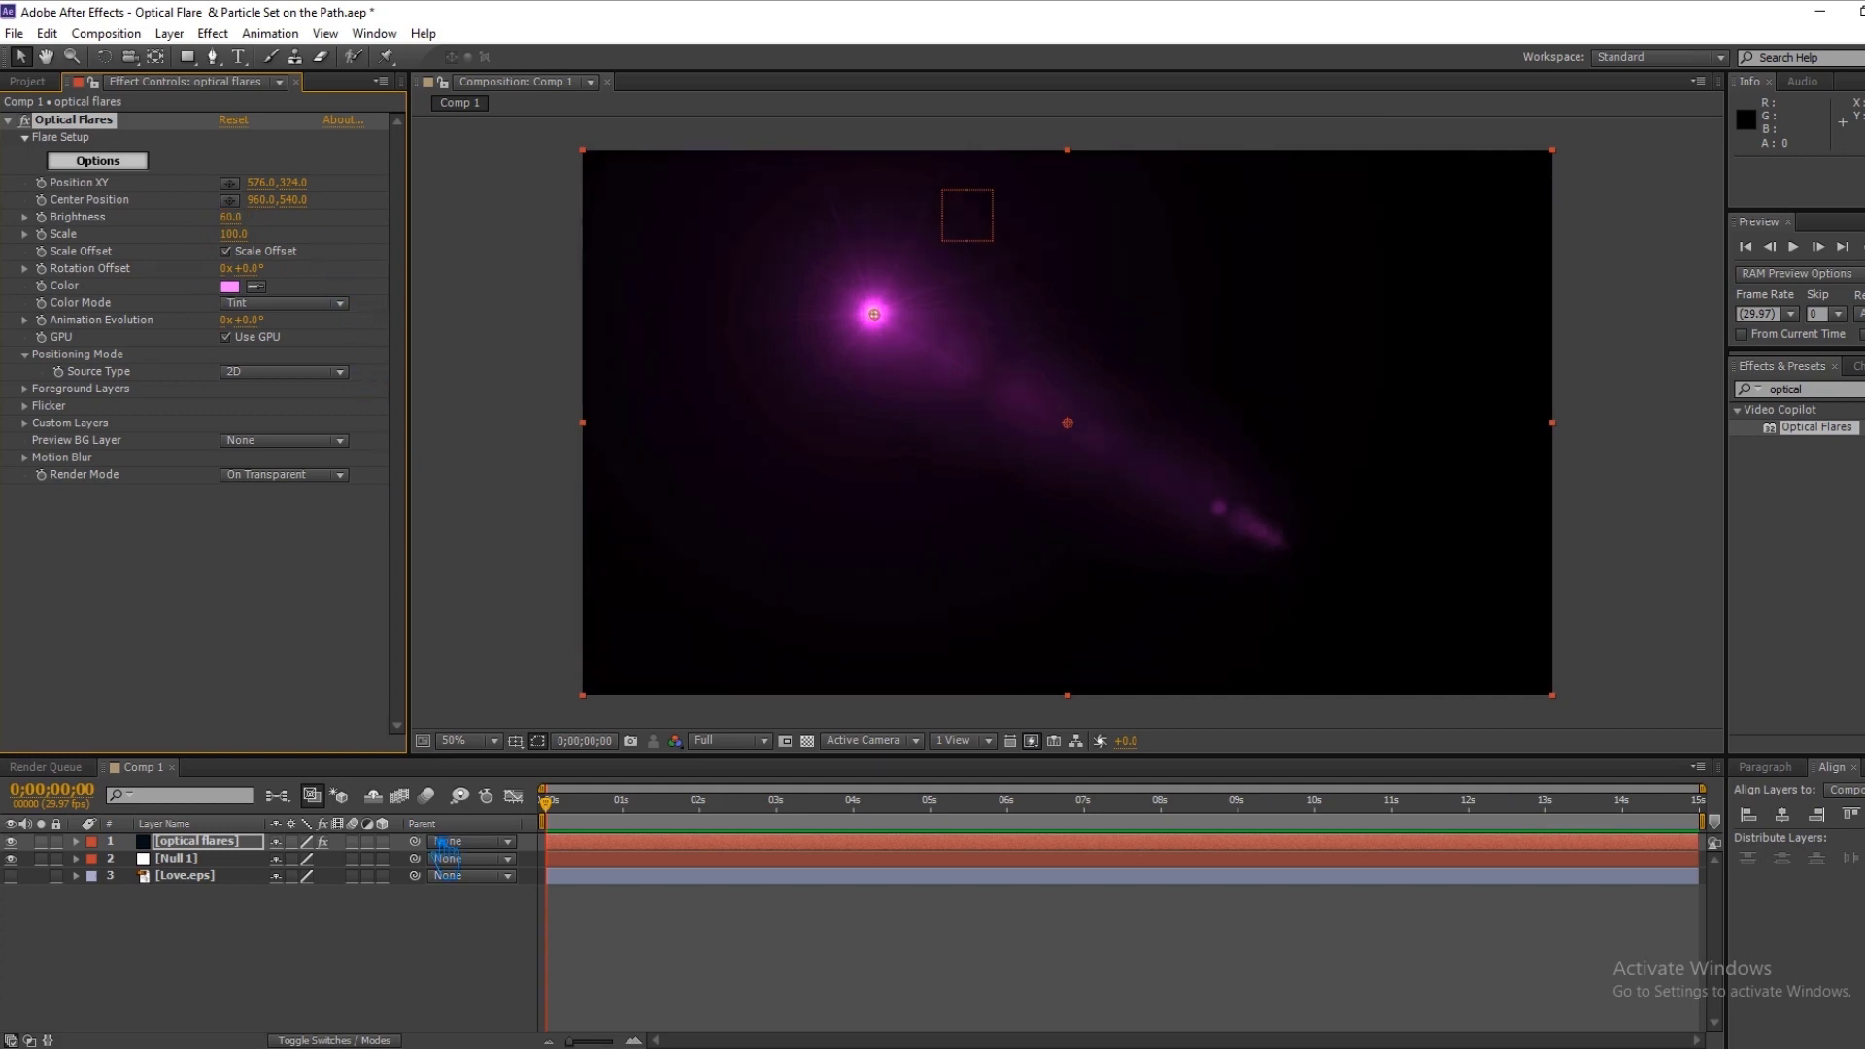
left_click(251, 965)
Select and copy Null 1's 89 Position keyframes.
left_click(180, 859)
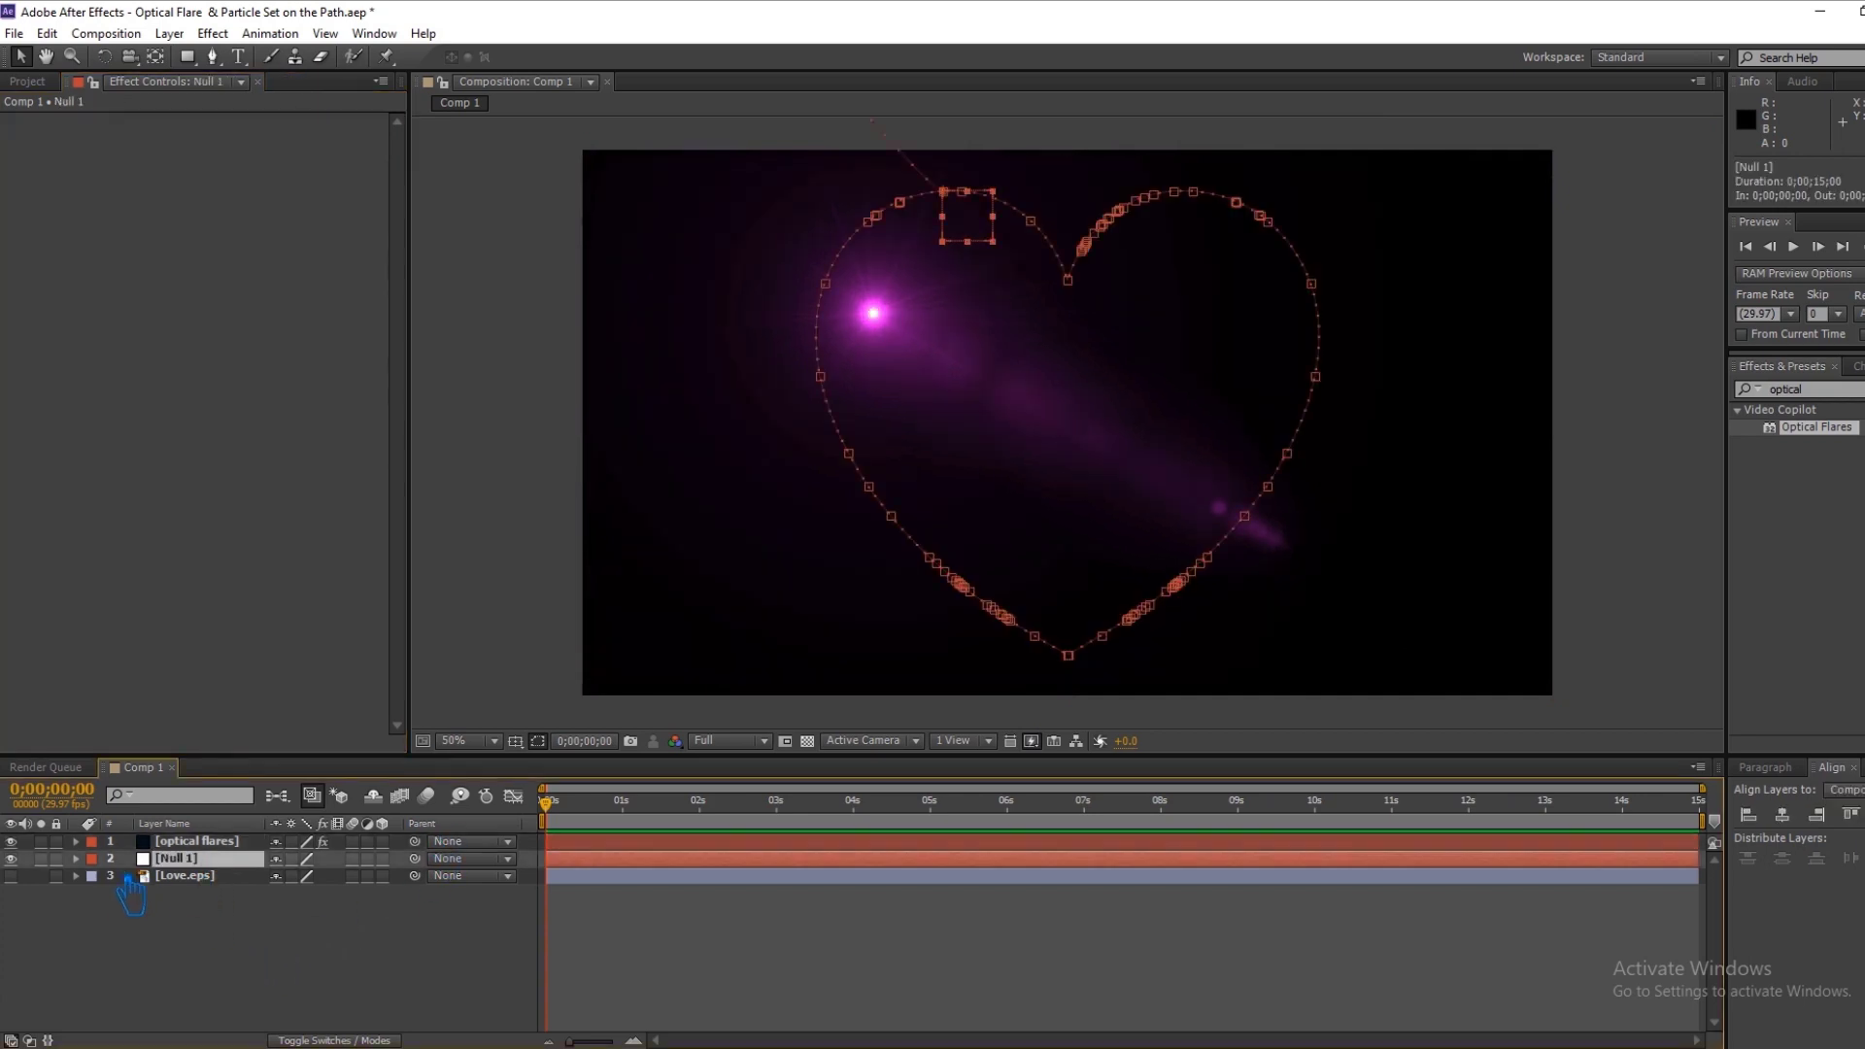
left_click(77, 859)
left_click(180, 910)
key("ctrl+c")
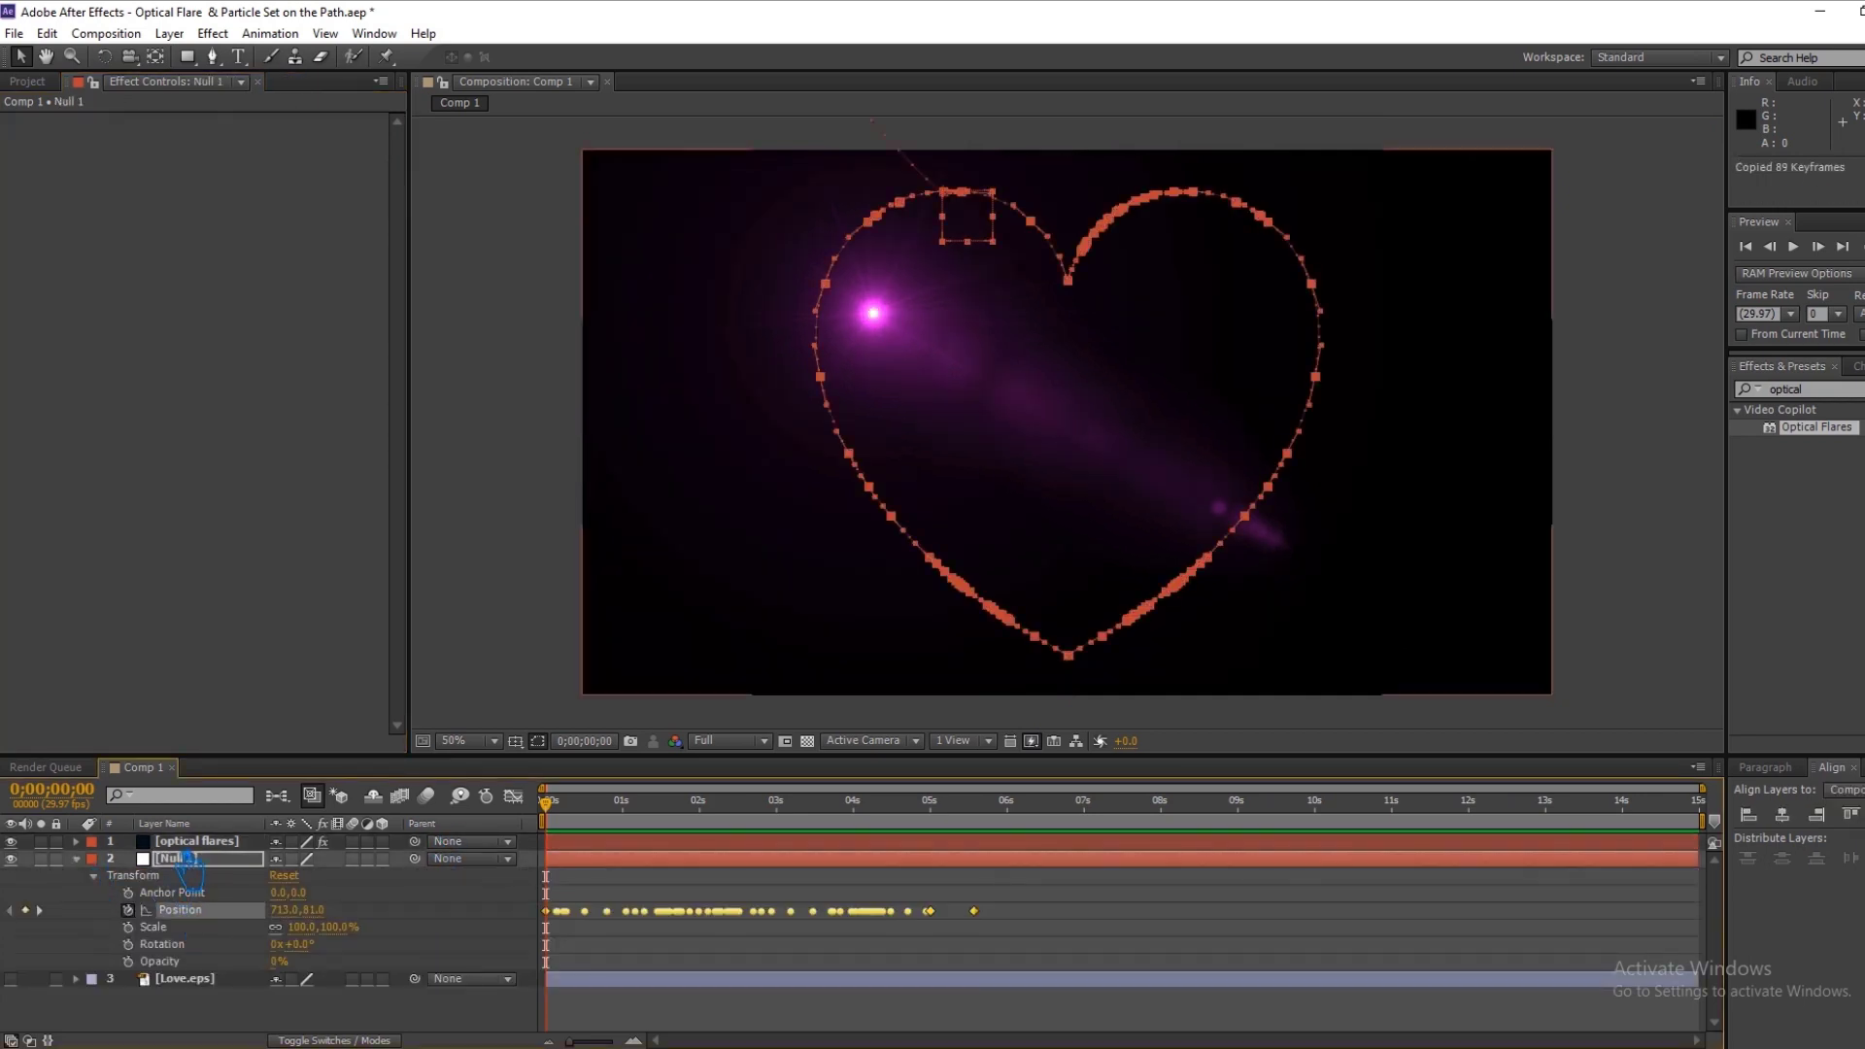
left_click(47, 33)
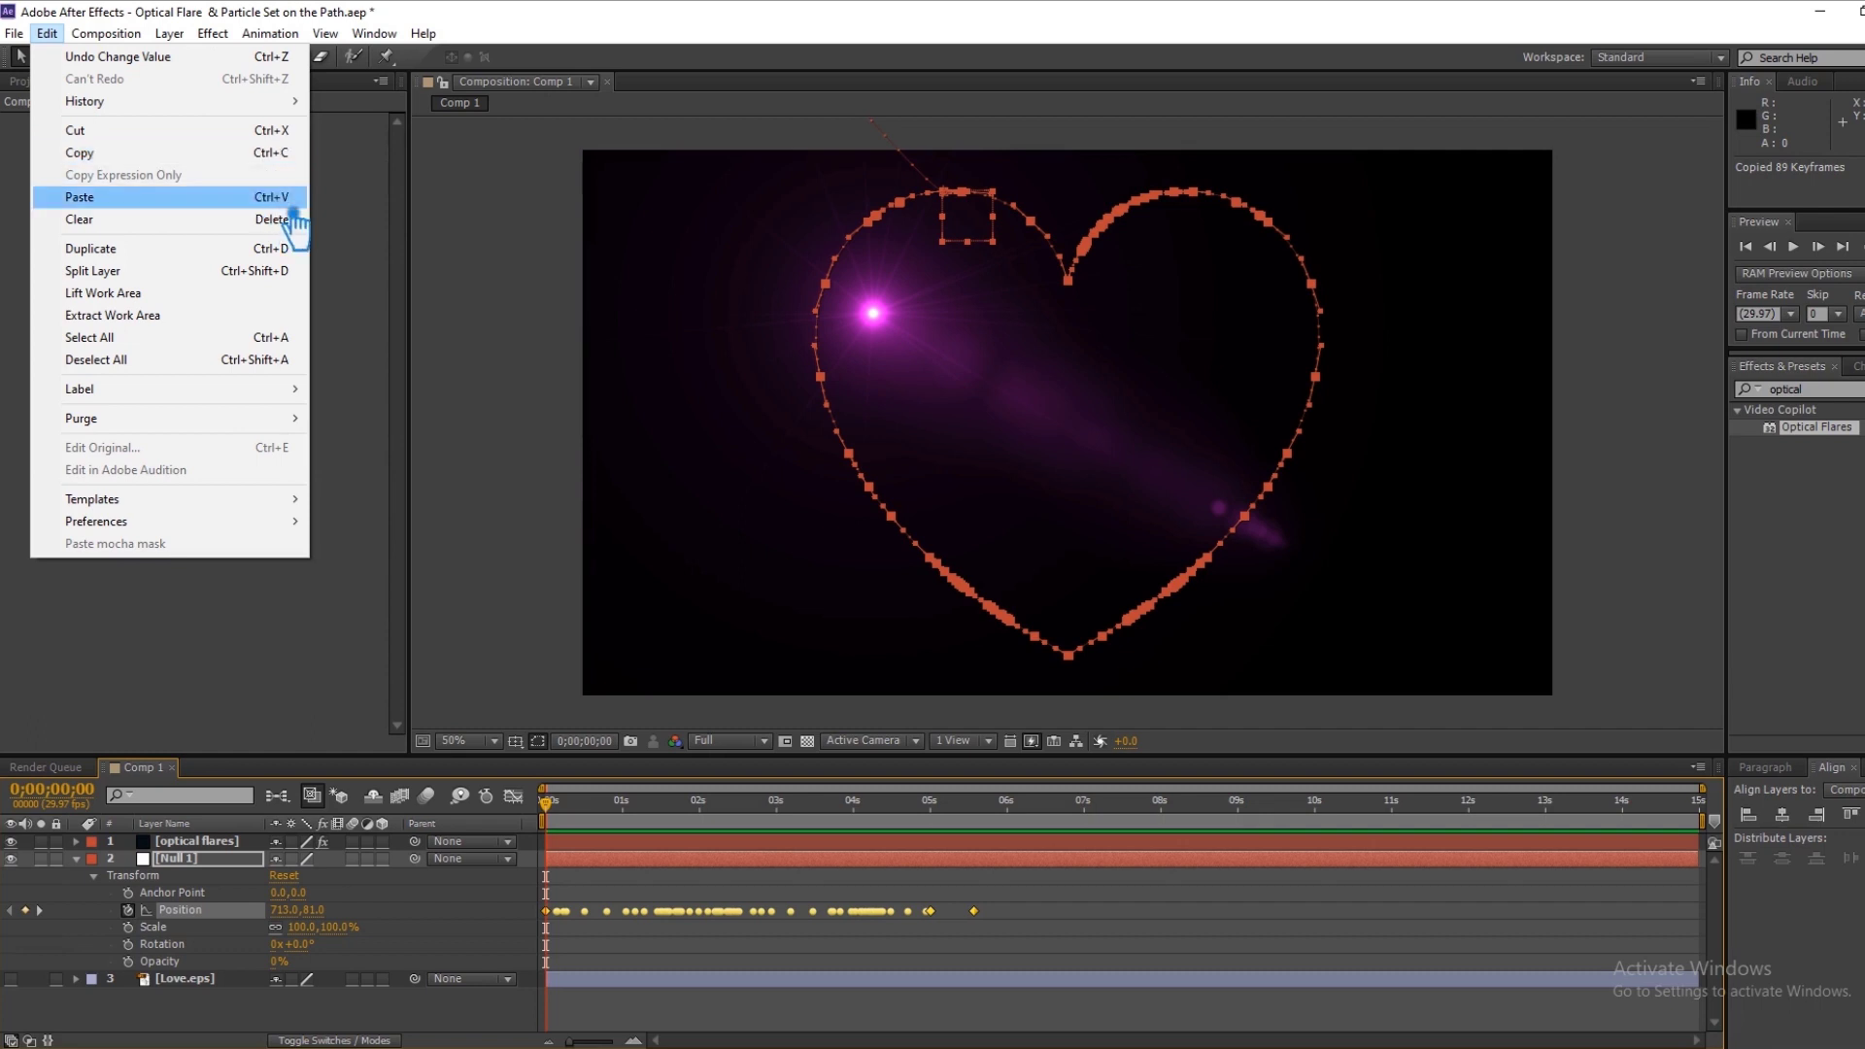
Paste the keyframes onto Optical Flares' Position XY and preview the flare following the heart.
left_click(291, 153)
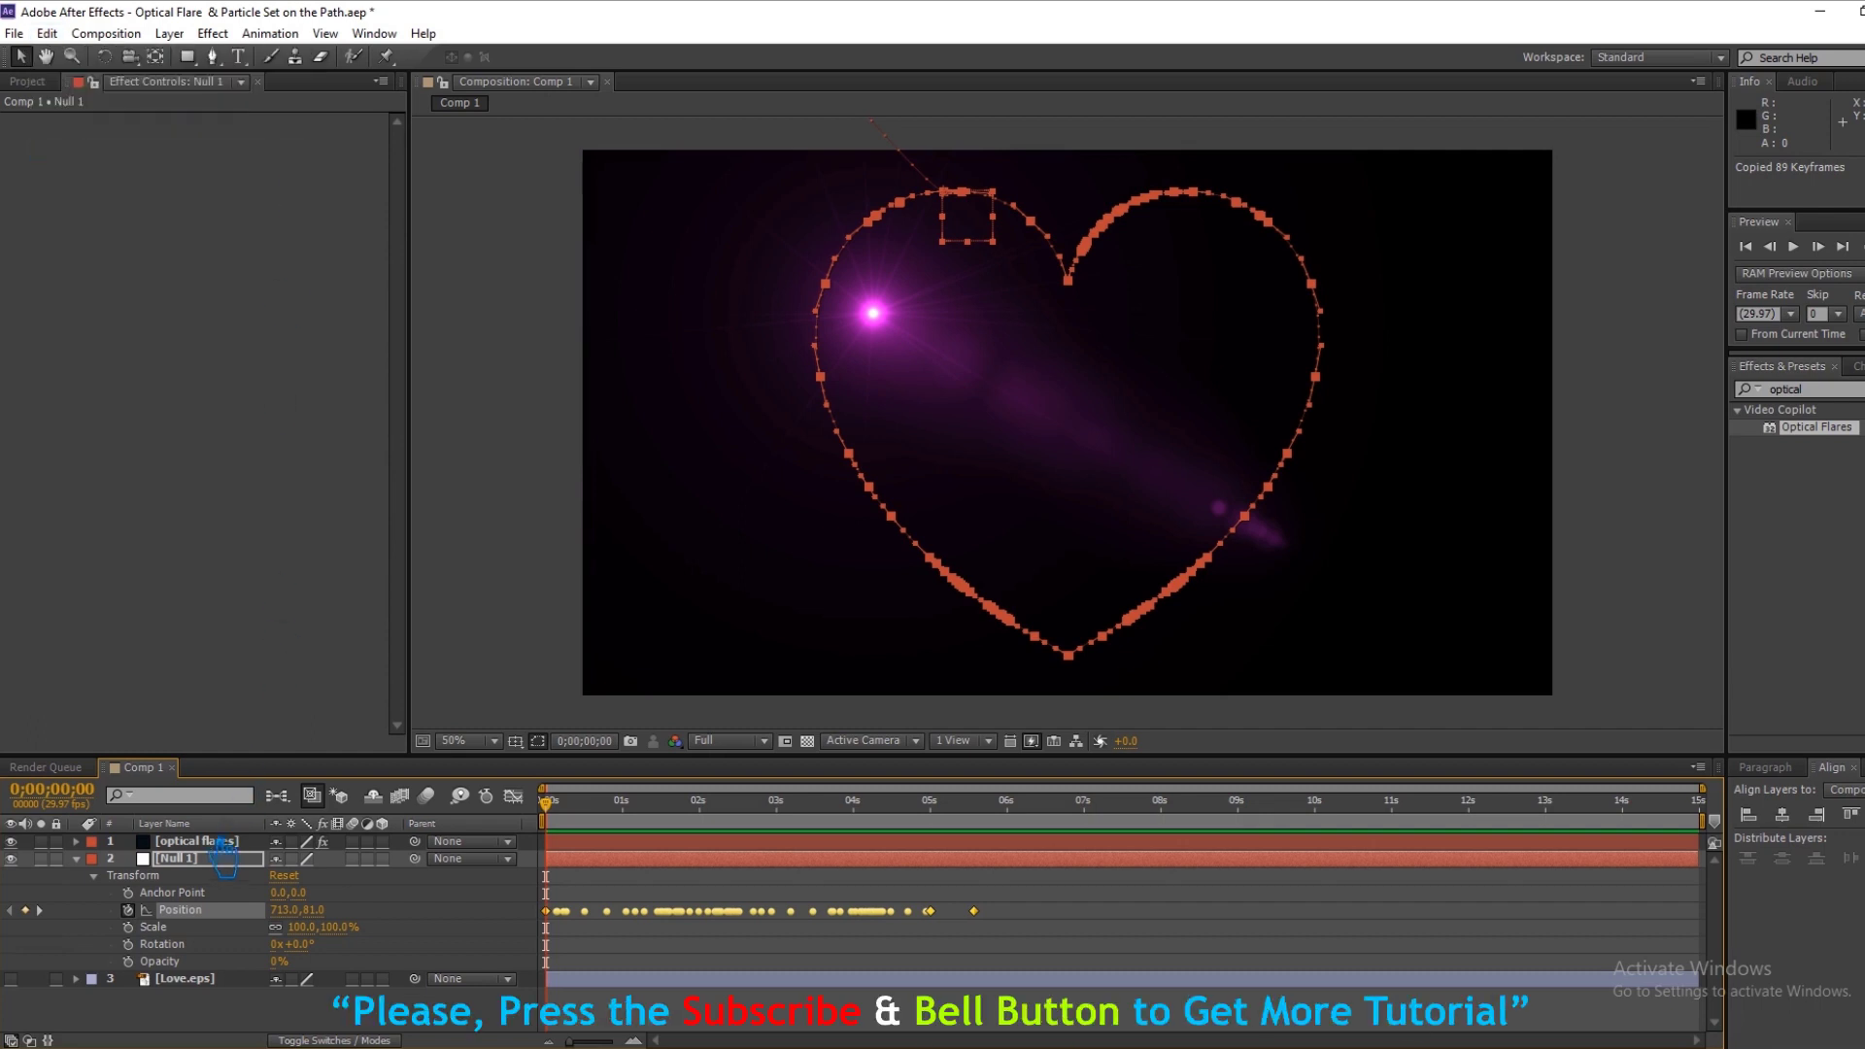
left_click(184, 842)
left_click(76, 859)
left_click(75, 842)
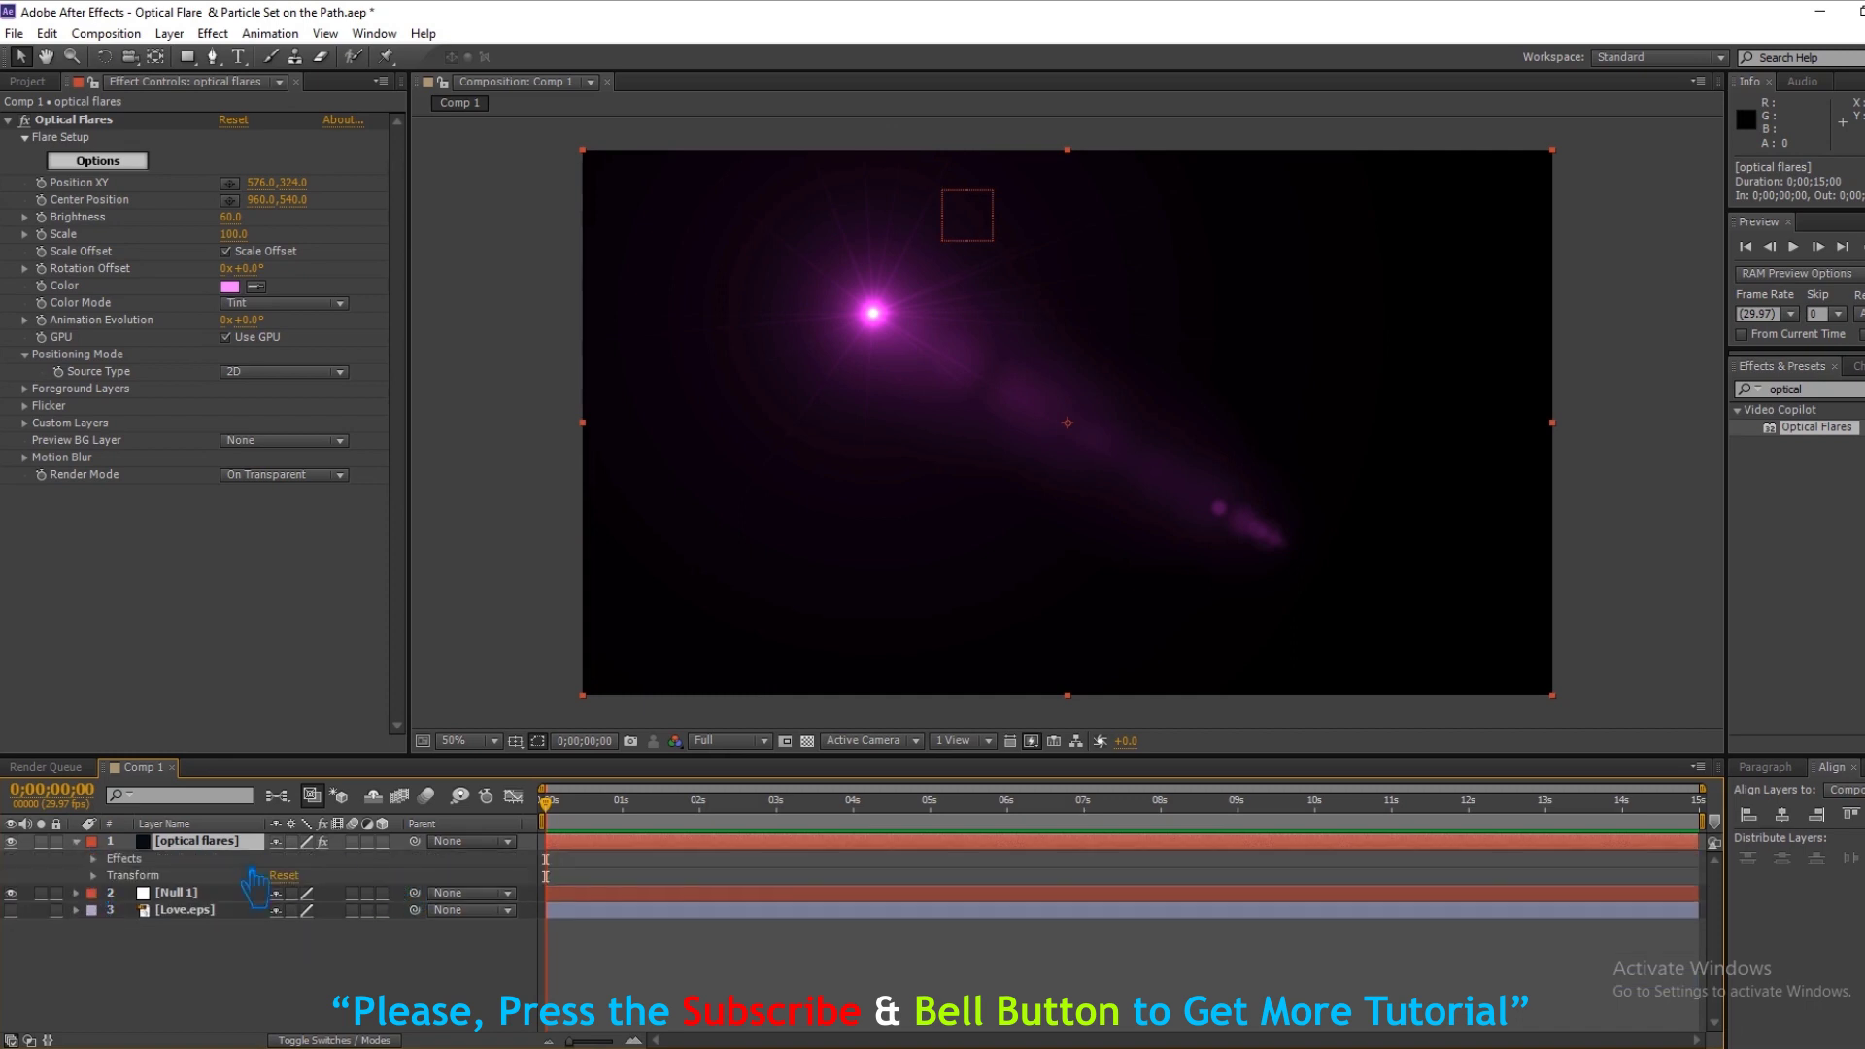
left_click(94, 858)
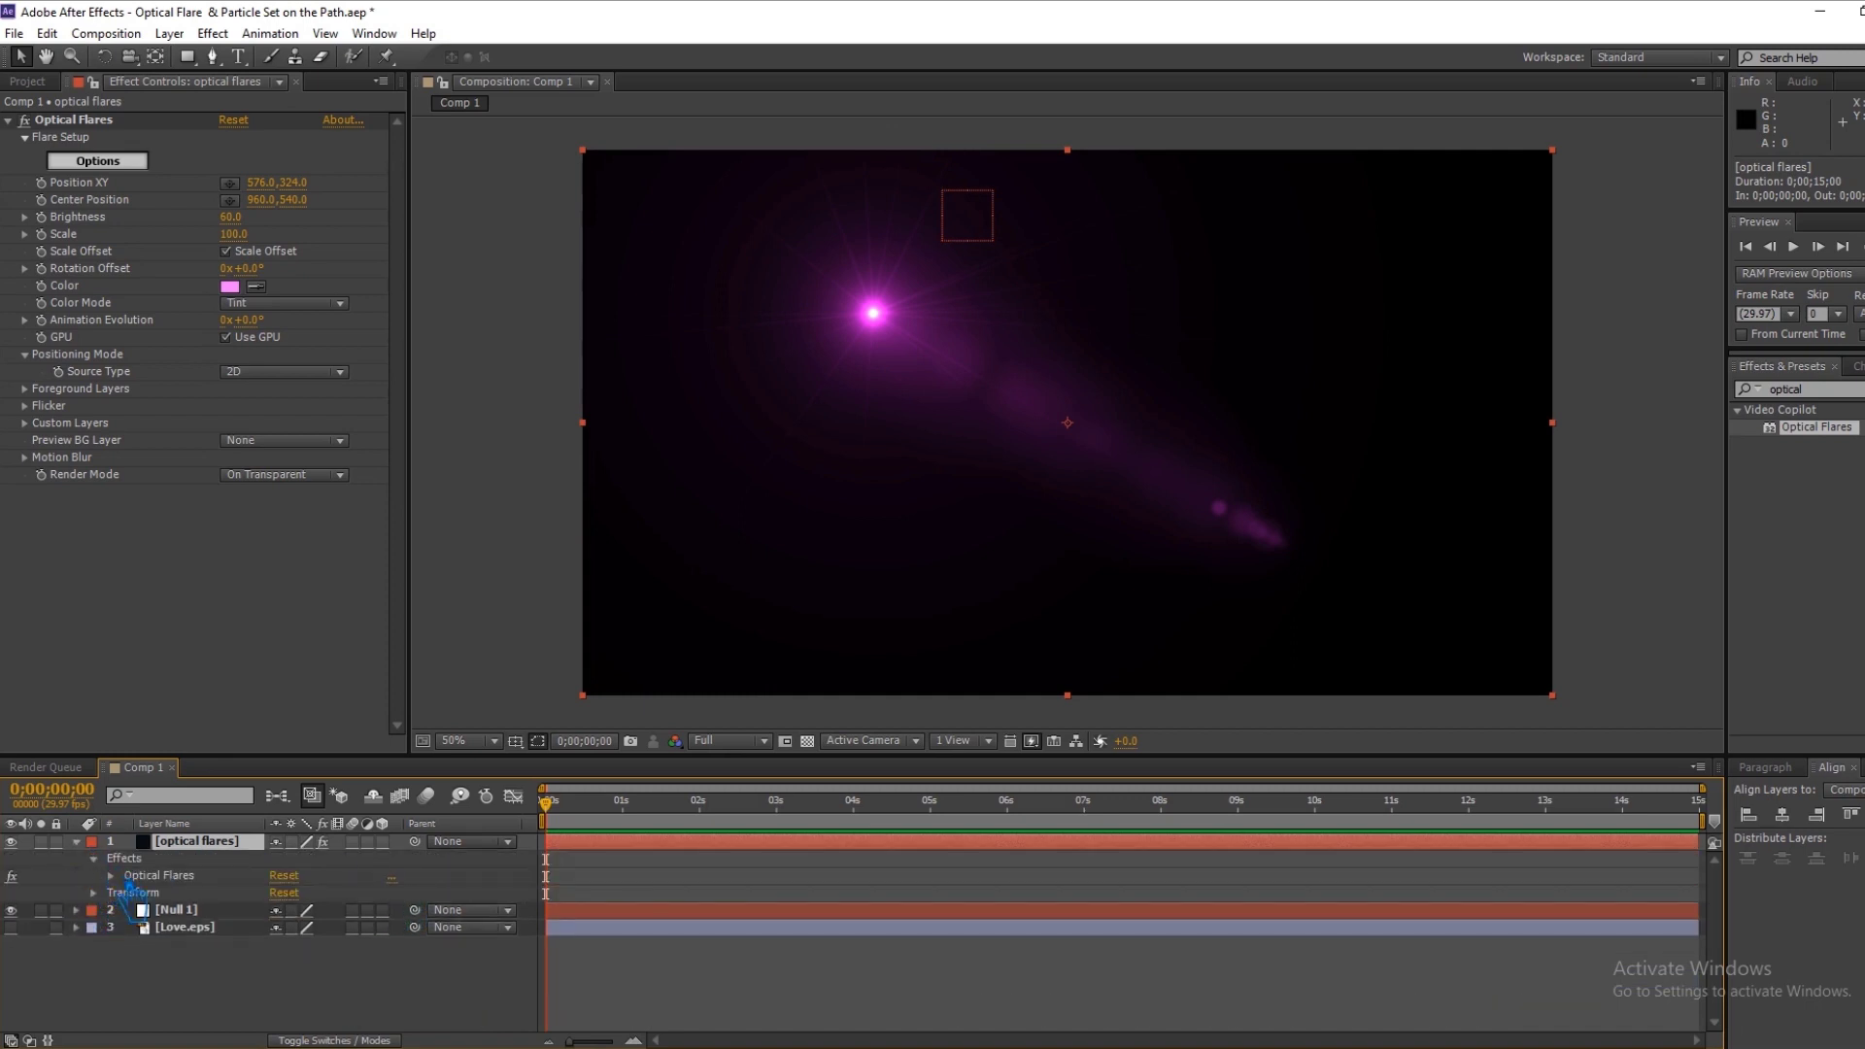
left_click(113, 875)
left_click(191, 859)
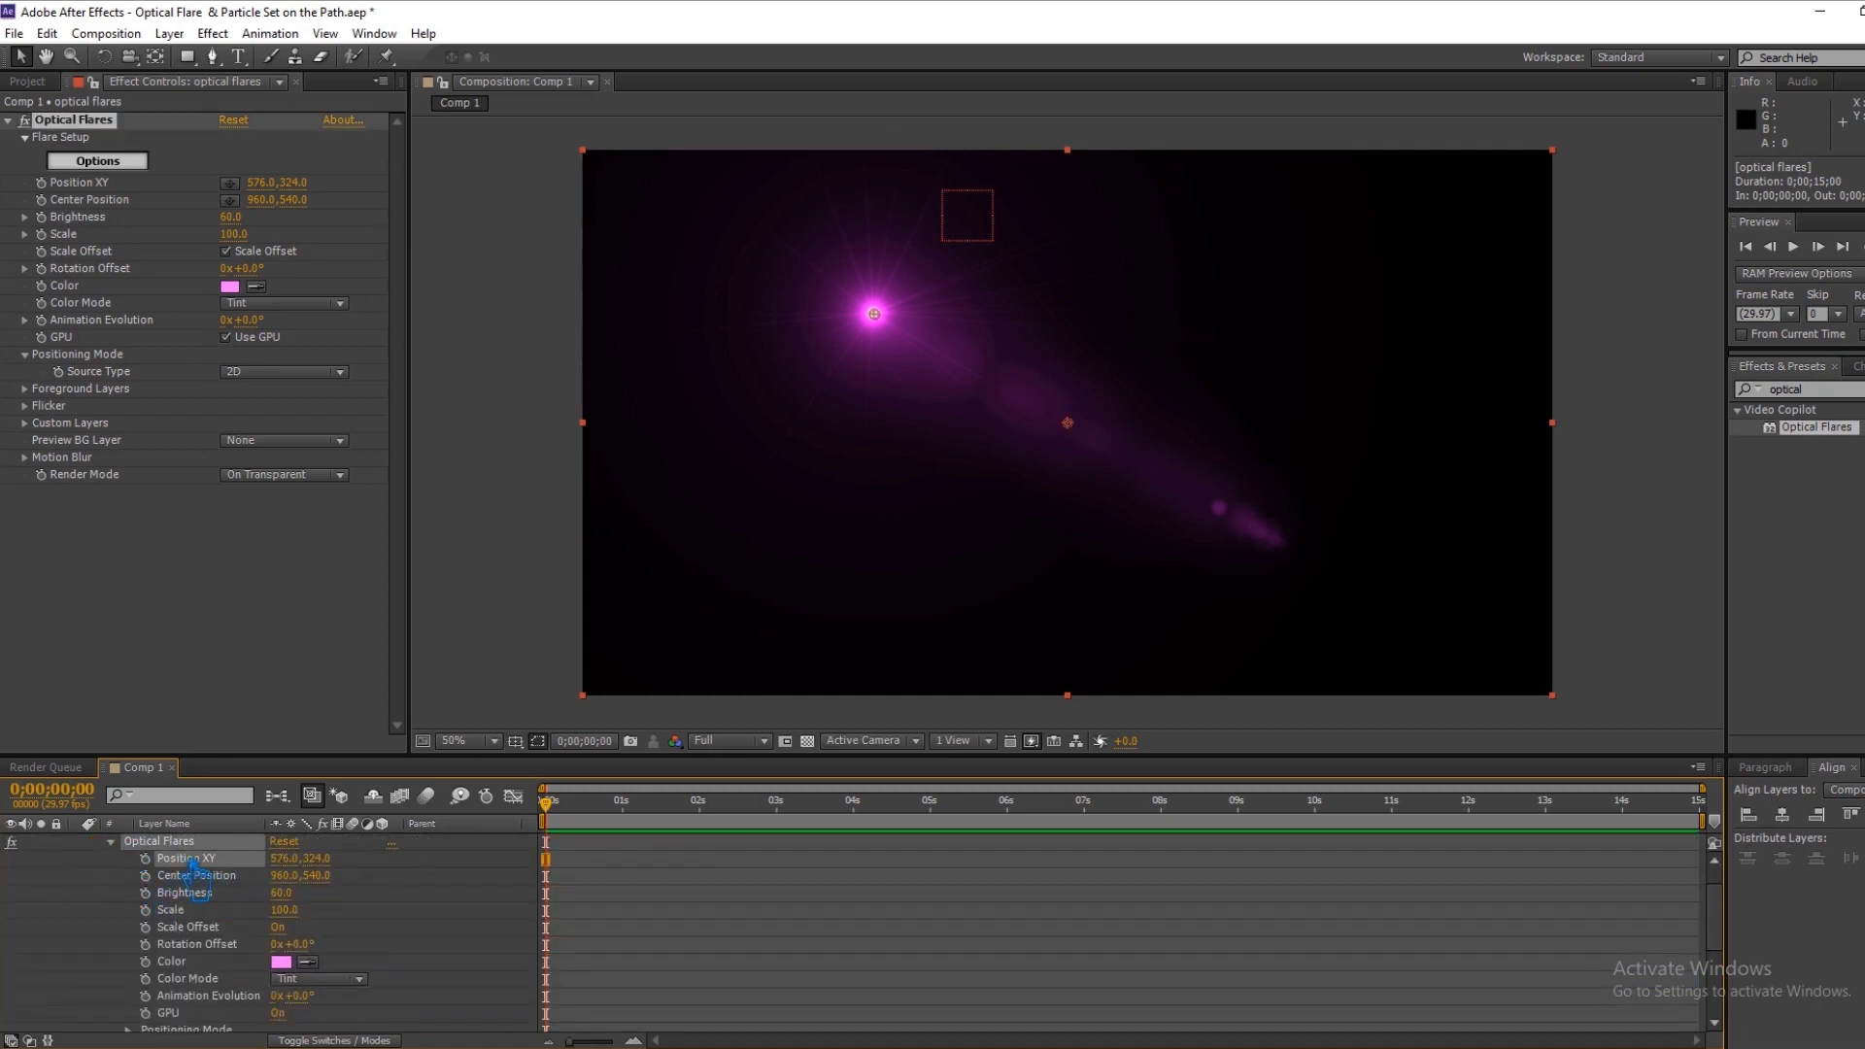
key("ctrl+v")
key("u")
key("u")
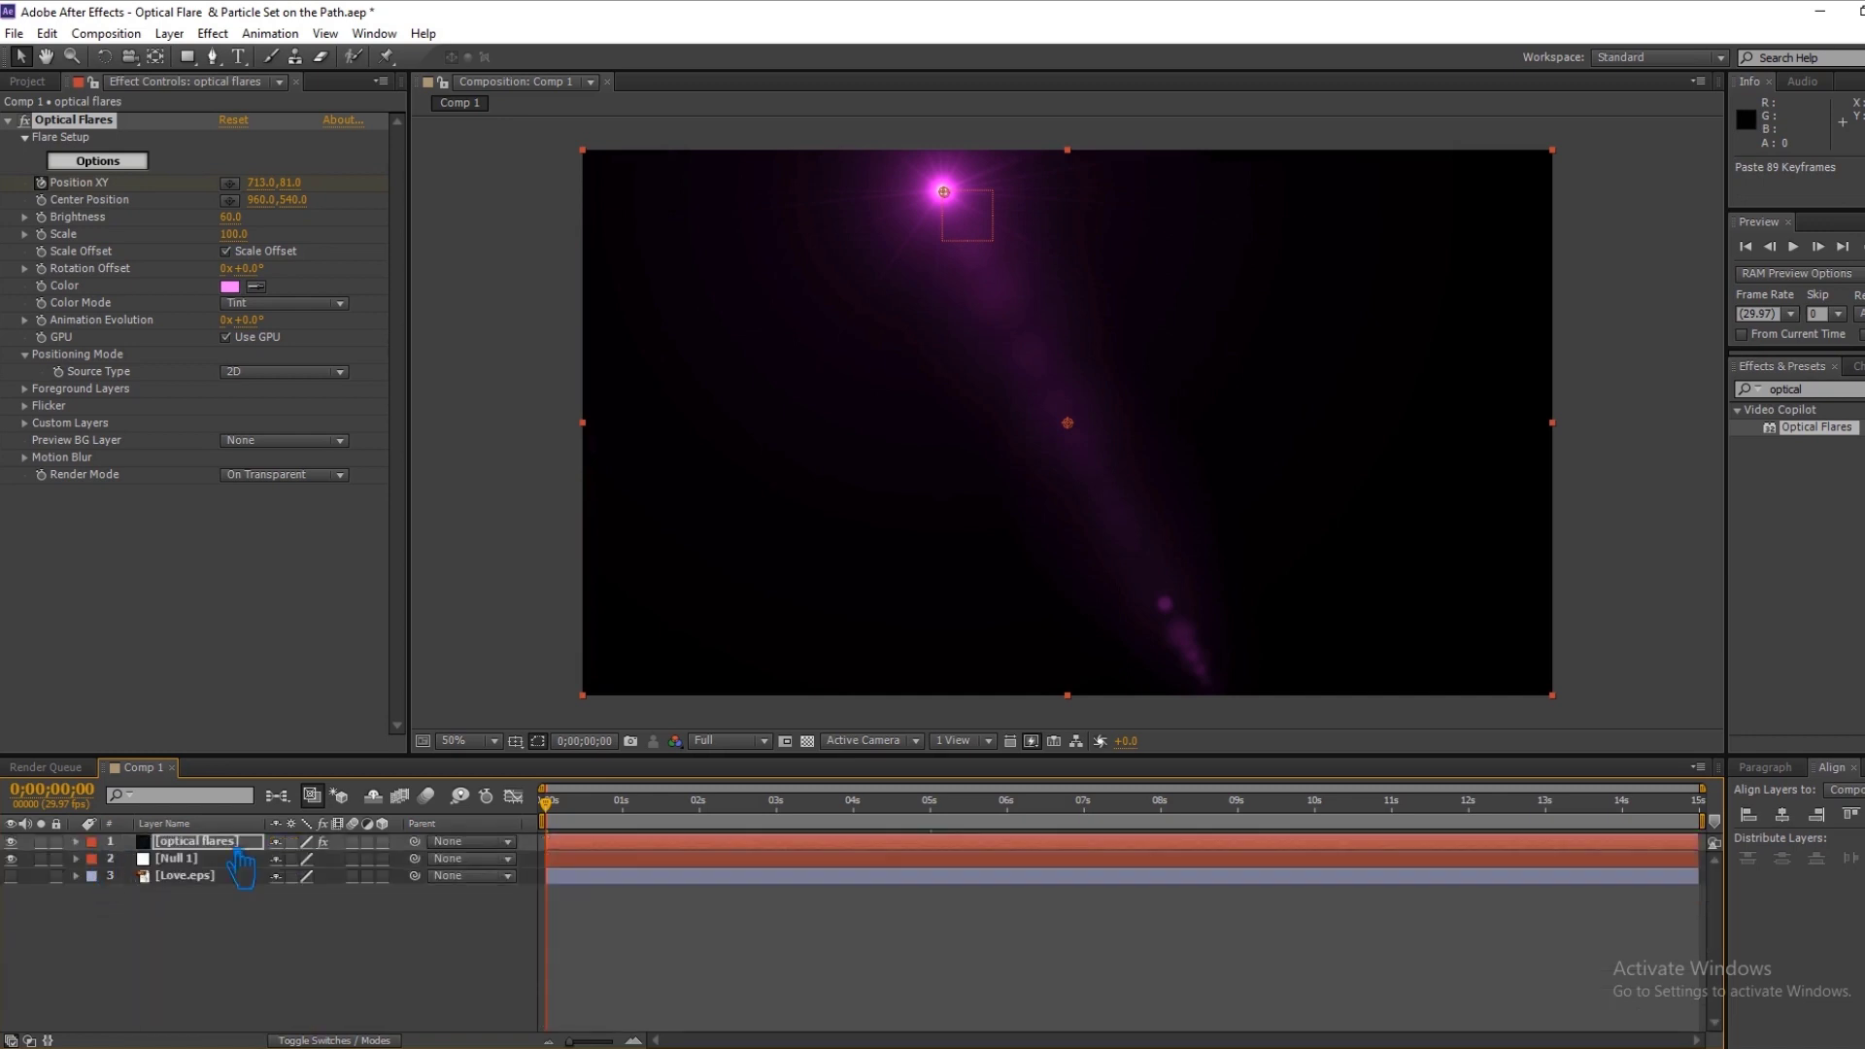
left_click_drag(547, 829, 1022, 828)
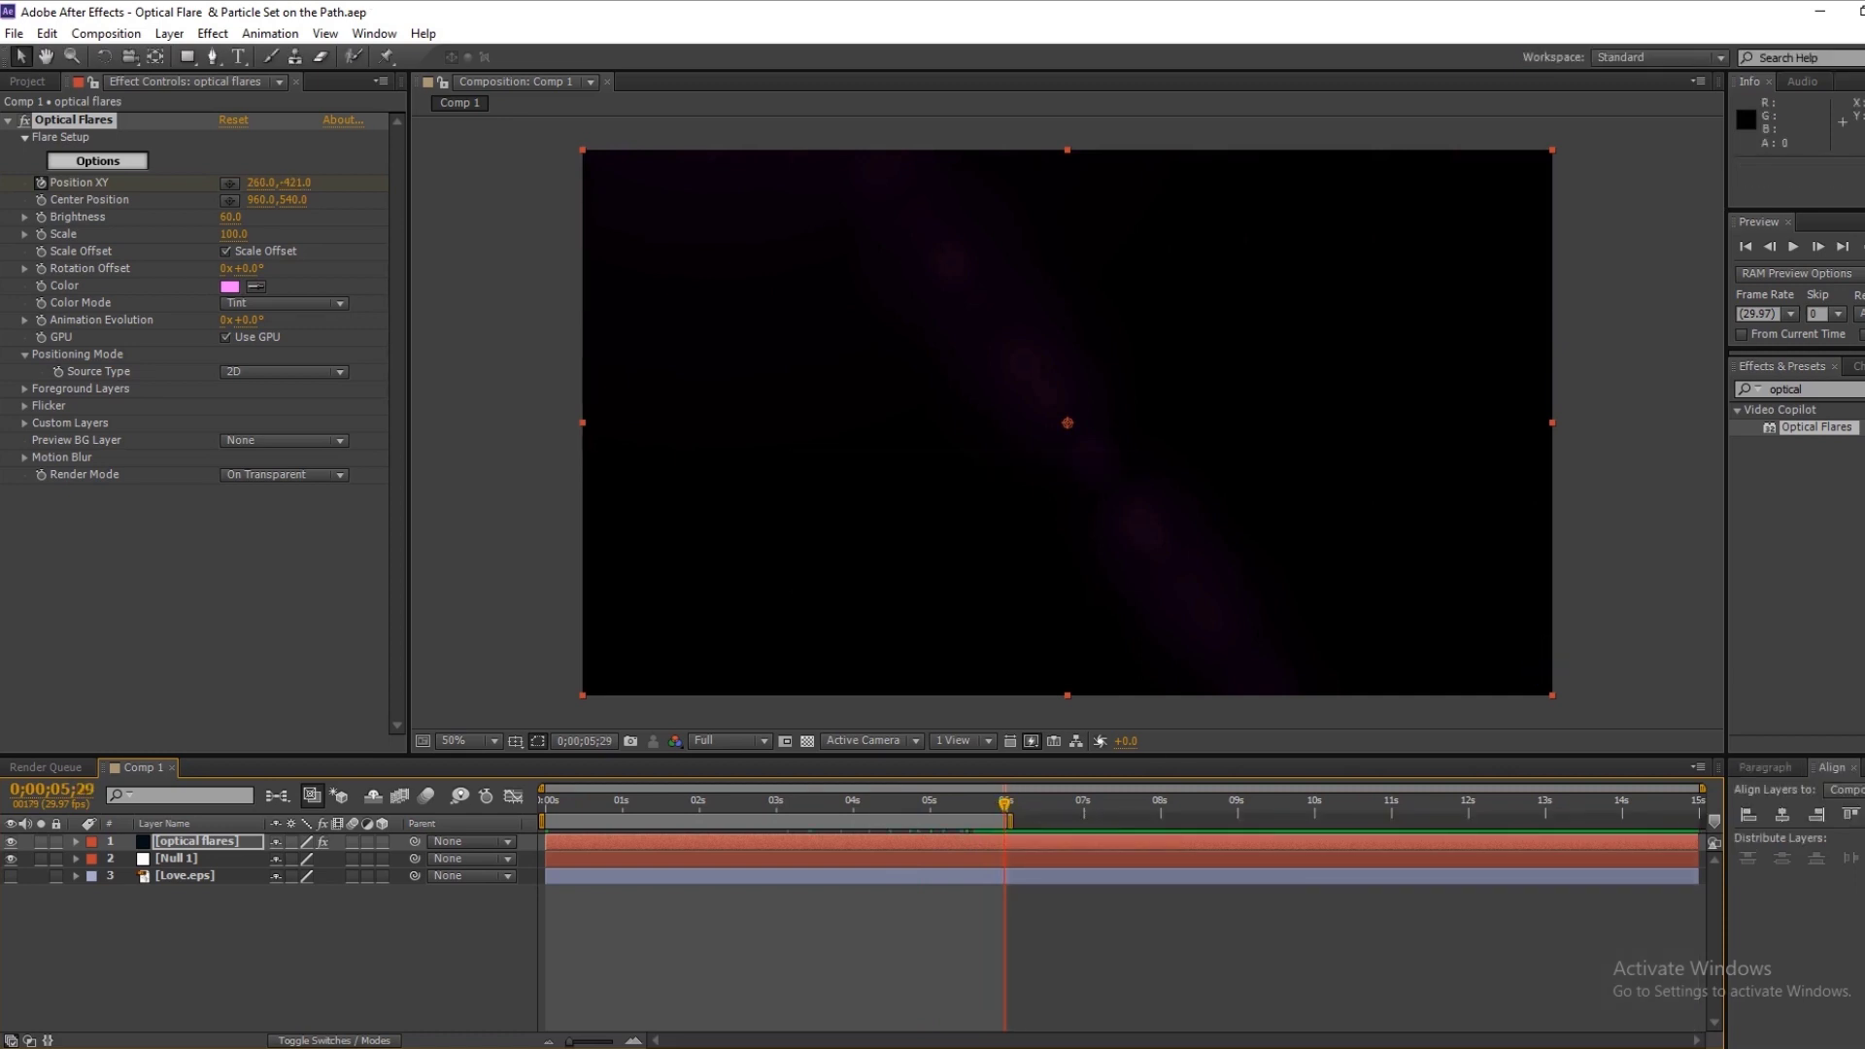
key("KP_0")
left_click(208, 878)
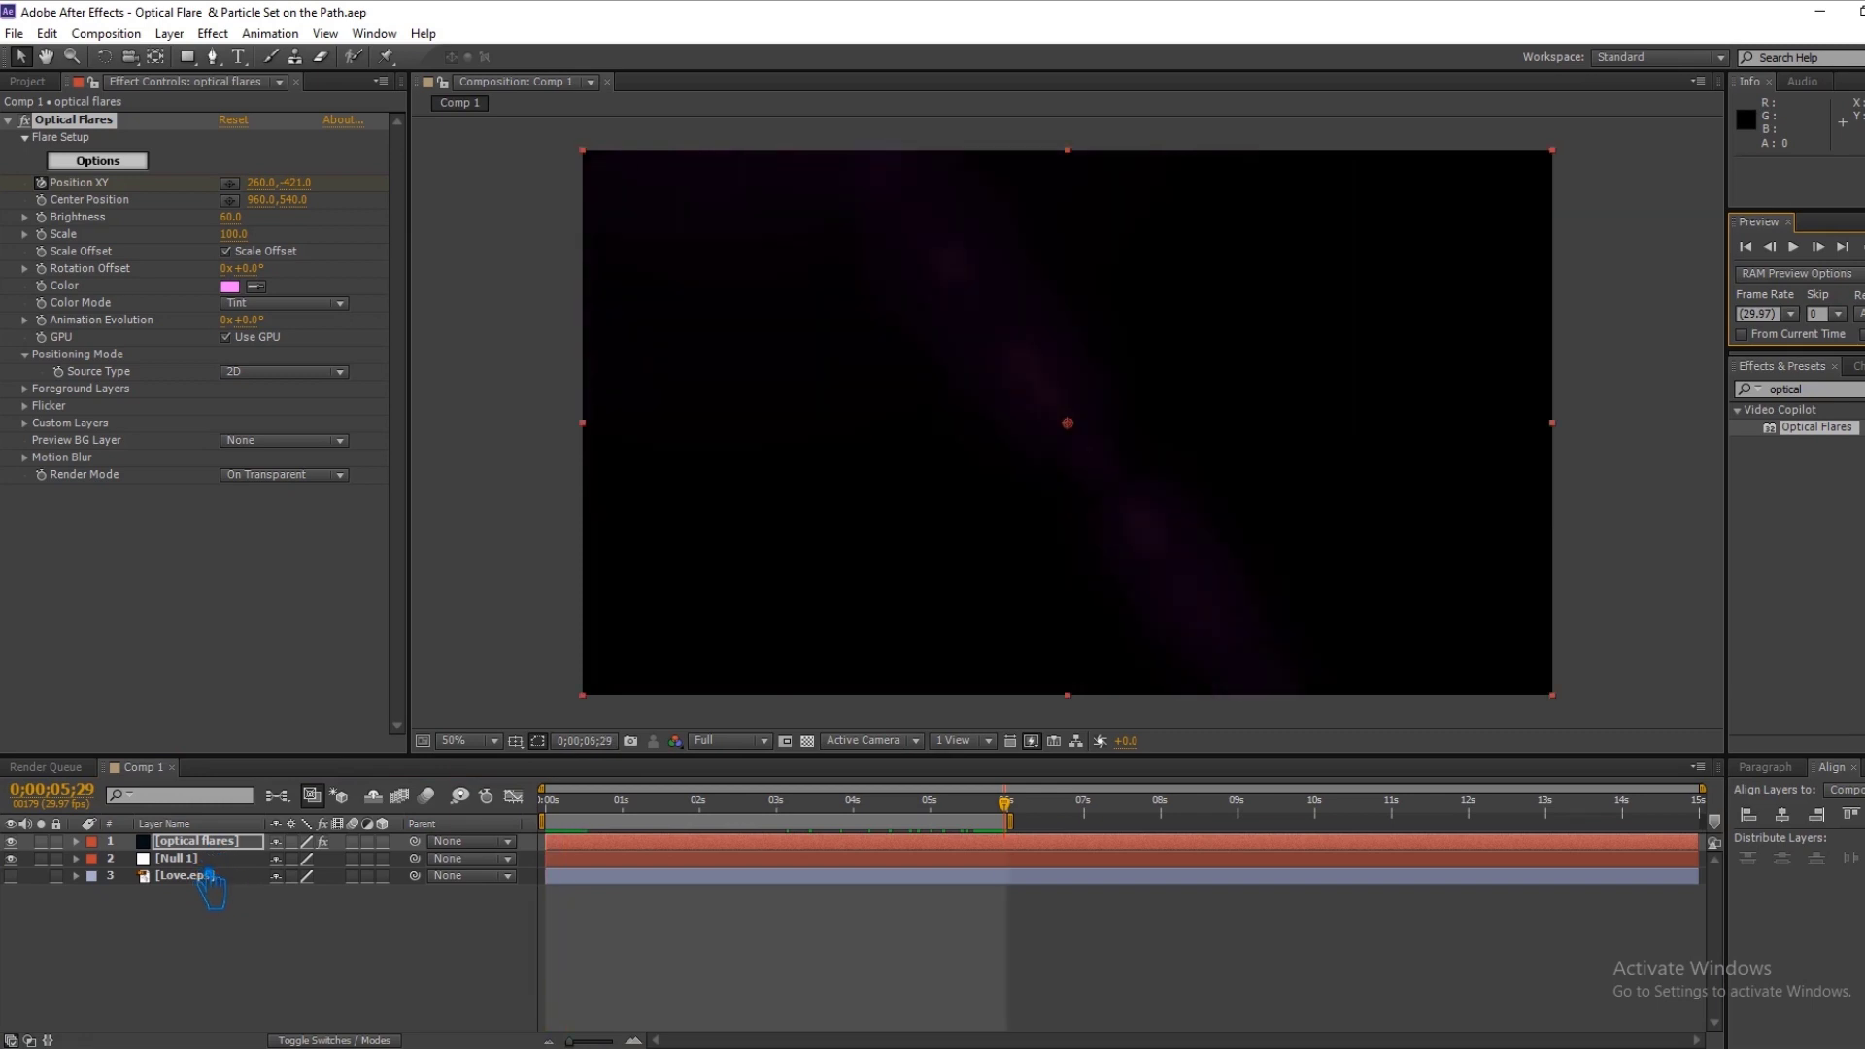
left_click(204, 863)
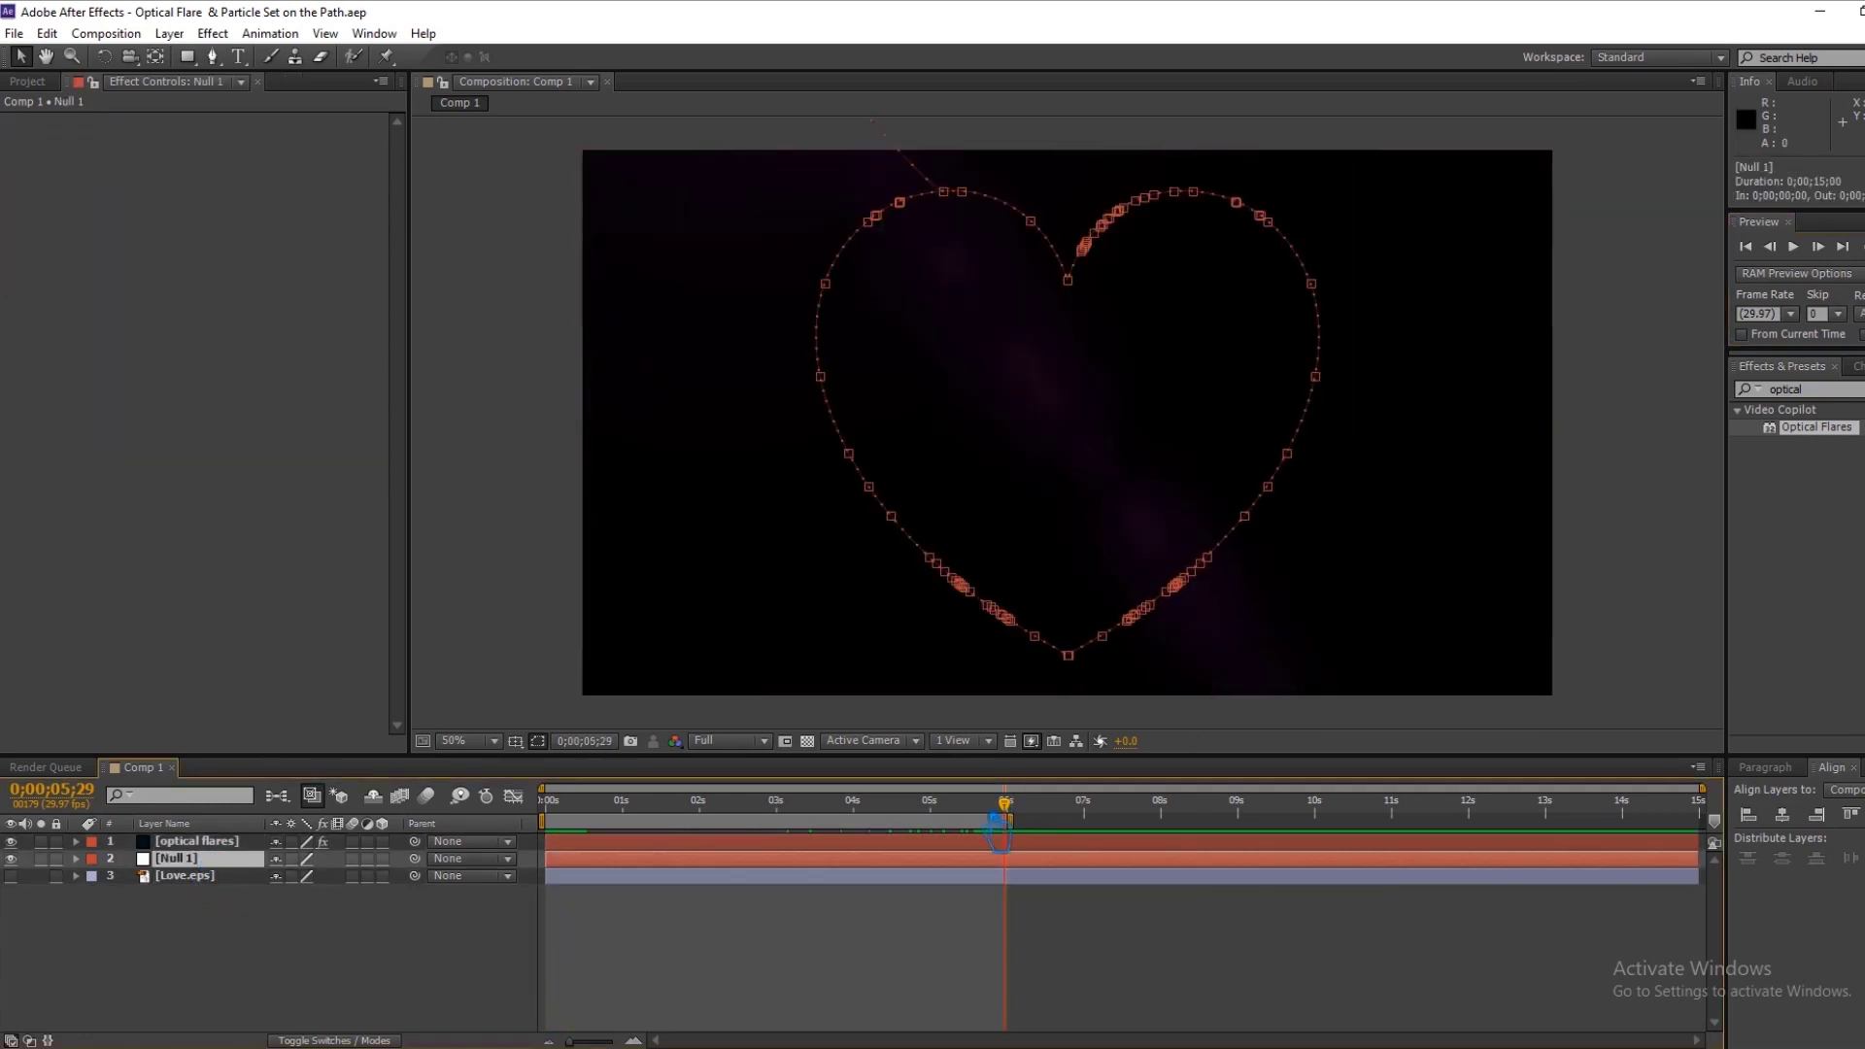
mouse_move(1027, 825)
left_mouse_down()
mouse_move(554, 835)
mouse_move(977, 846)
left_mouse_up()
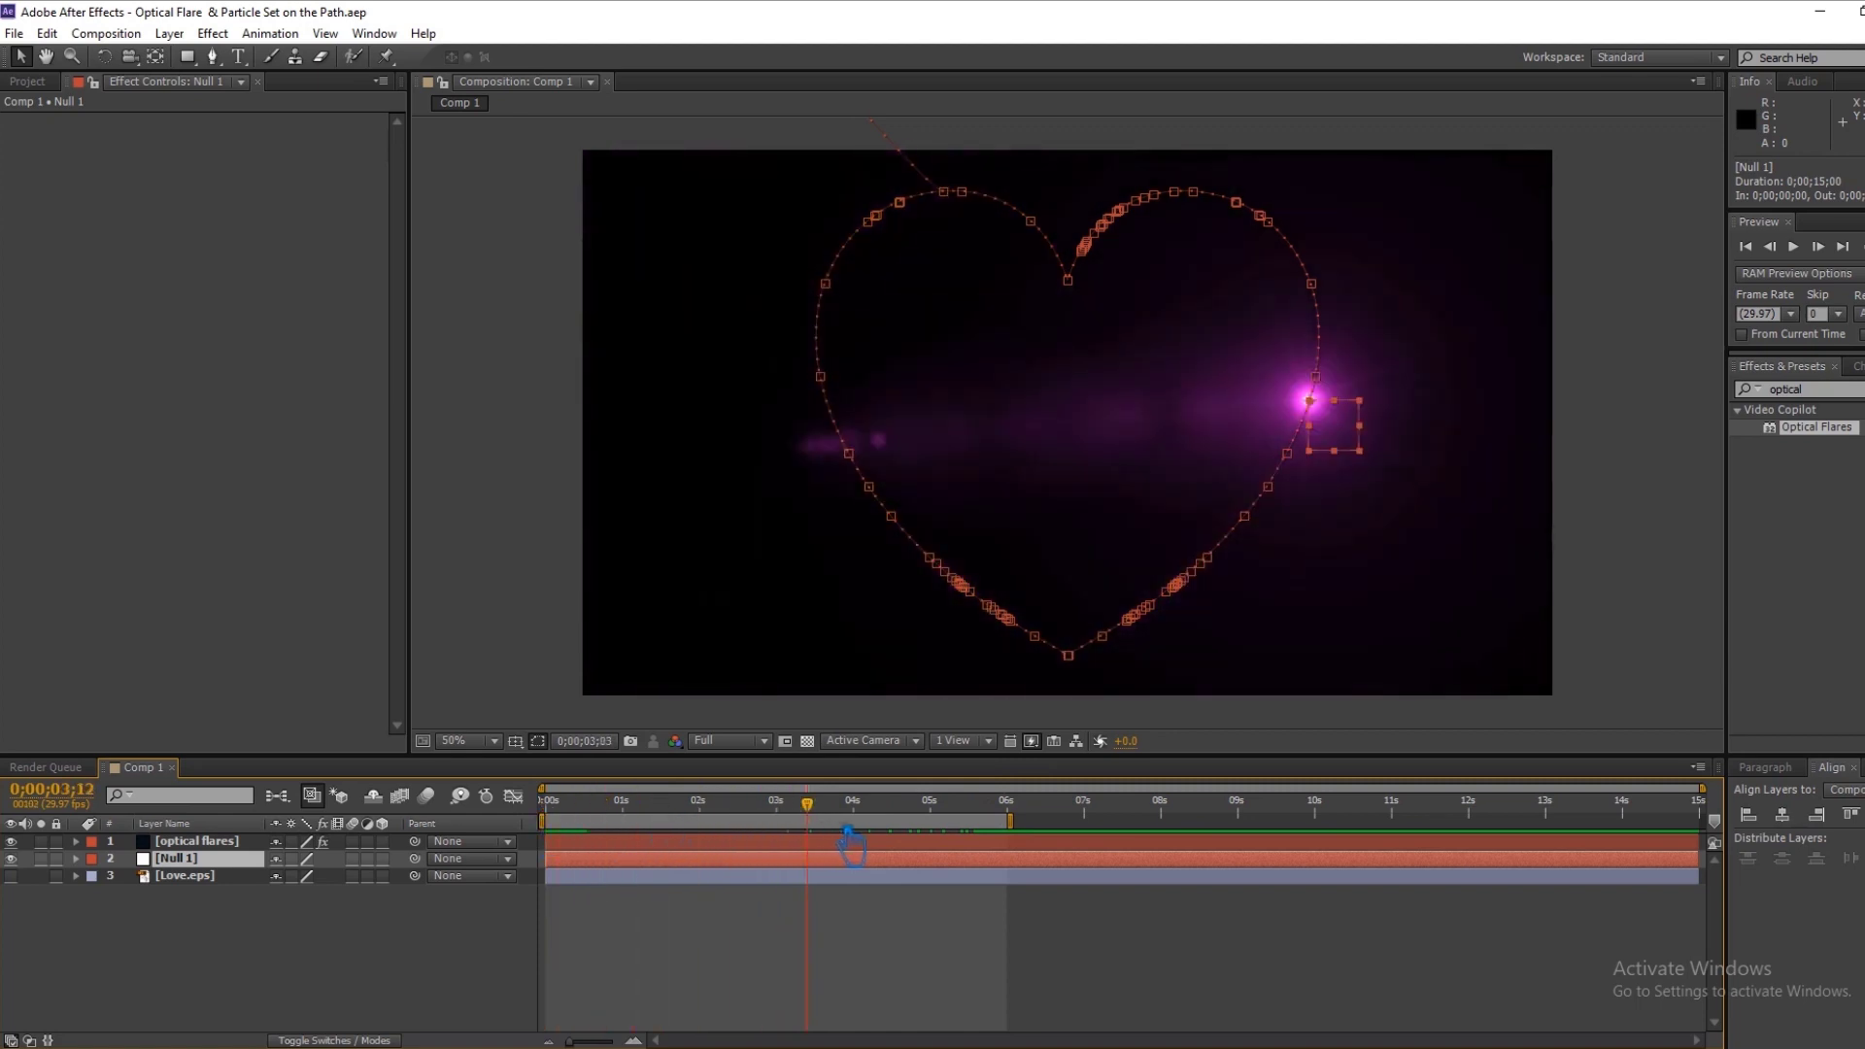
mouse_move(977, 846)
left_mouse_down()
mouse_move(624, 845)
mouse_move(989, 853)
left_mouse_up()
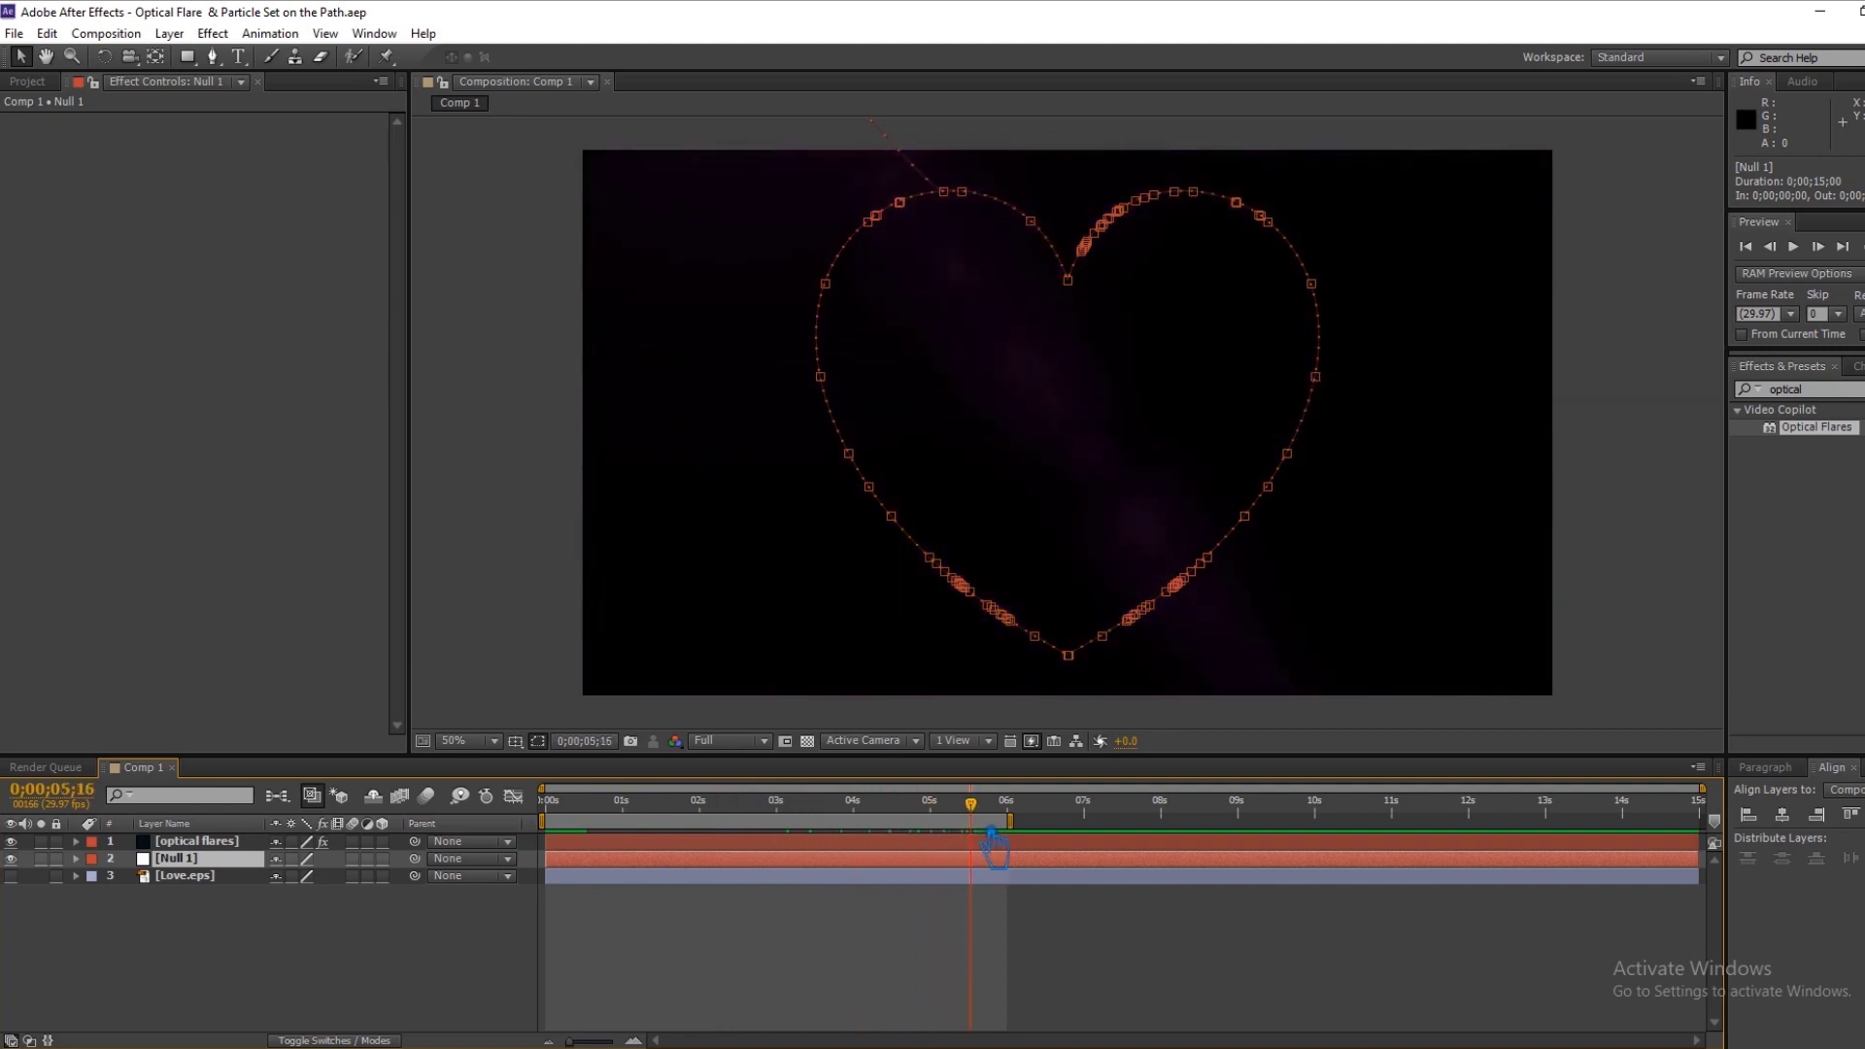
left_click(194, 841)
left_click(76, 841)
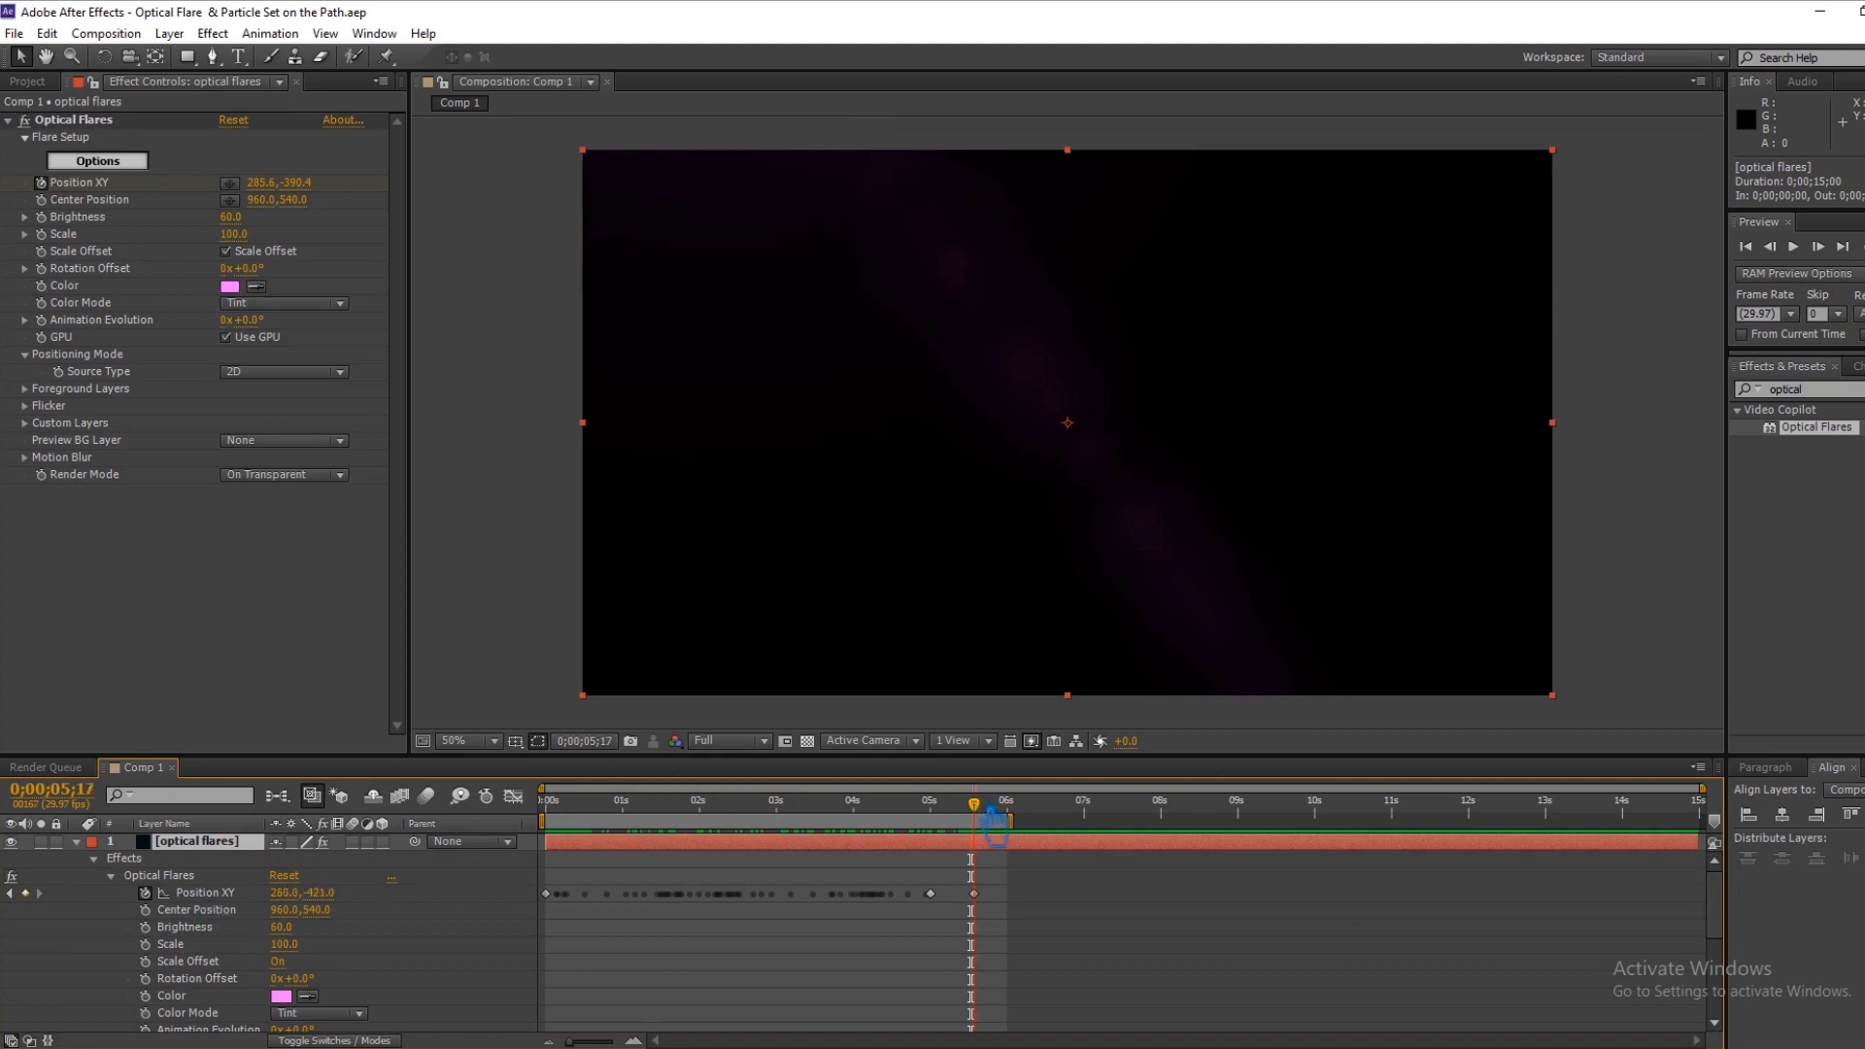
Keyframe the flare's Brightness from 60 at 5;17 down to 0 at 5;28.
left_click(145, 927)
left_click_drag(1001, 824, 1016, 824)
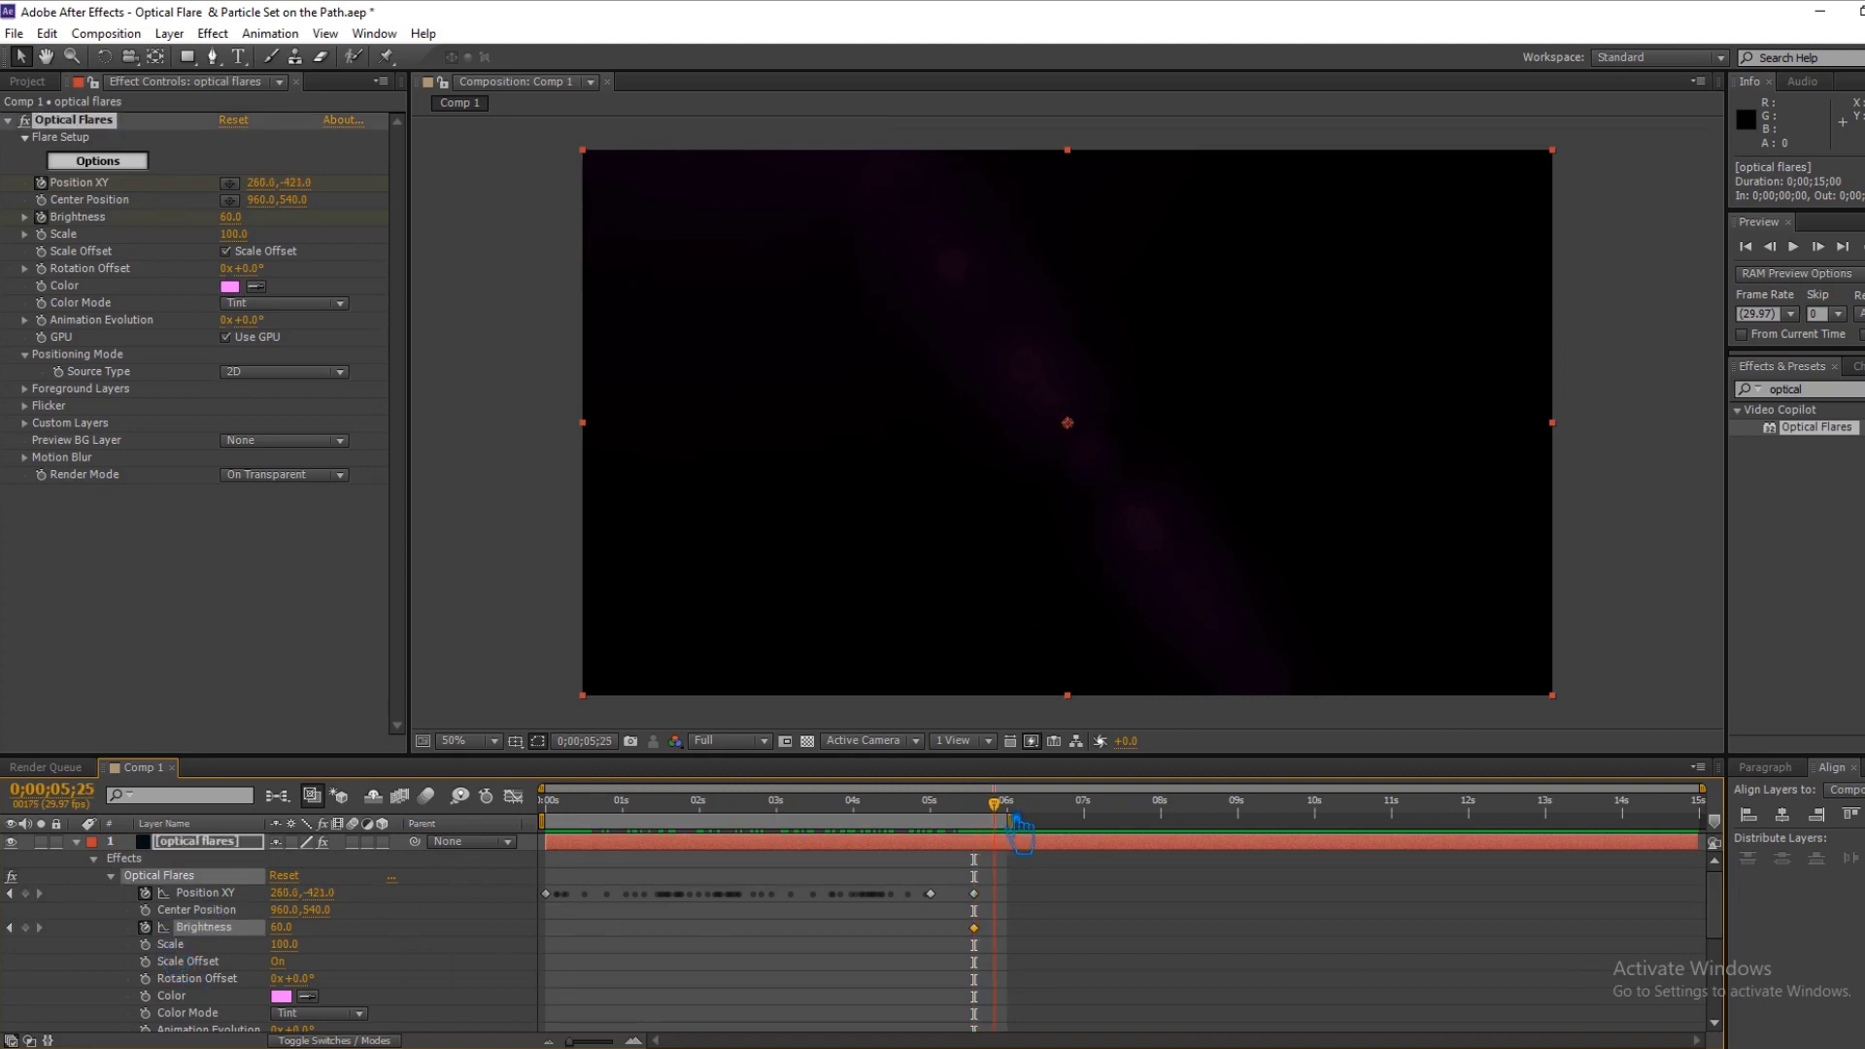
left_click(292, 929)
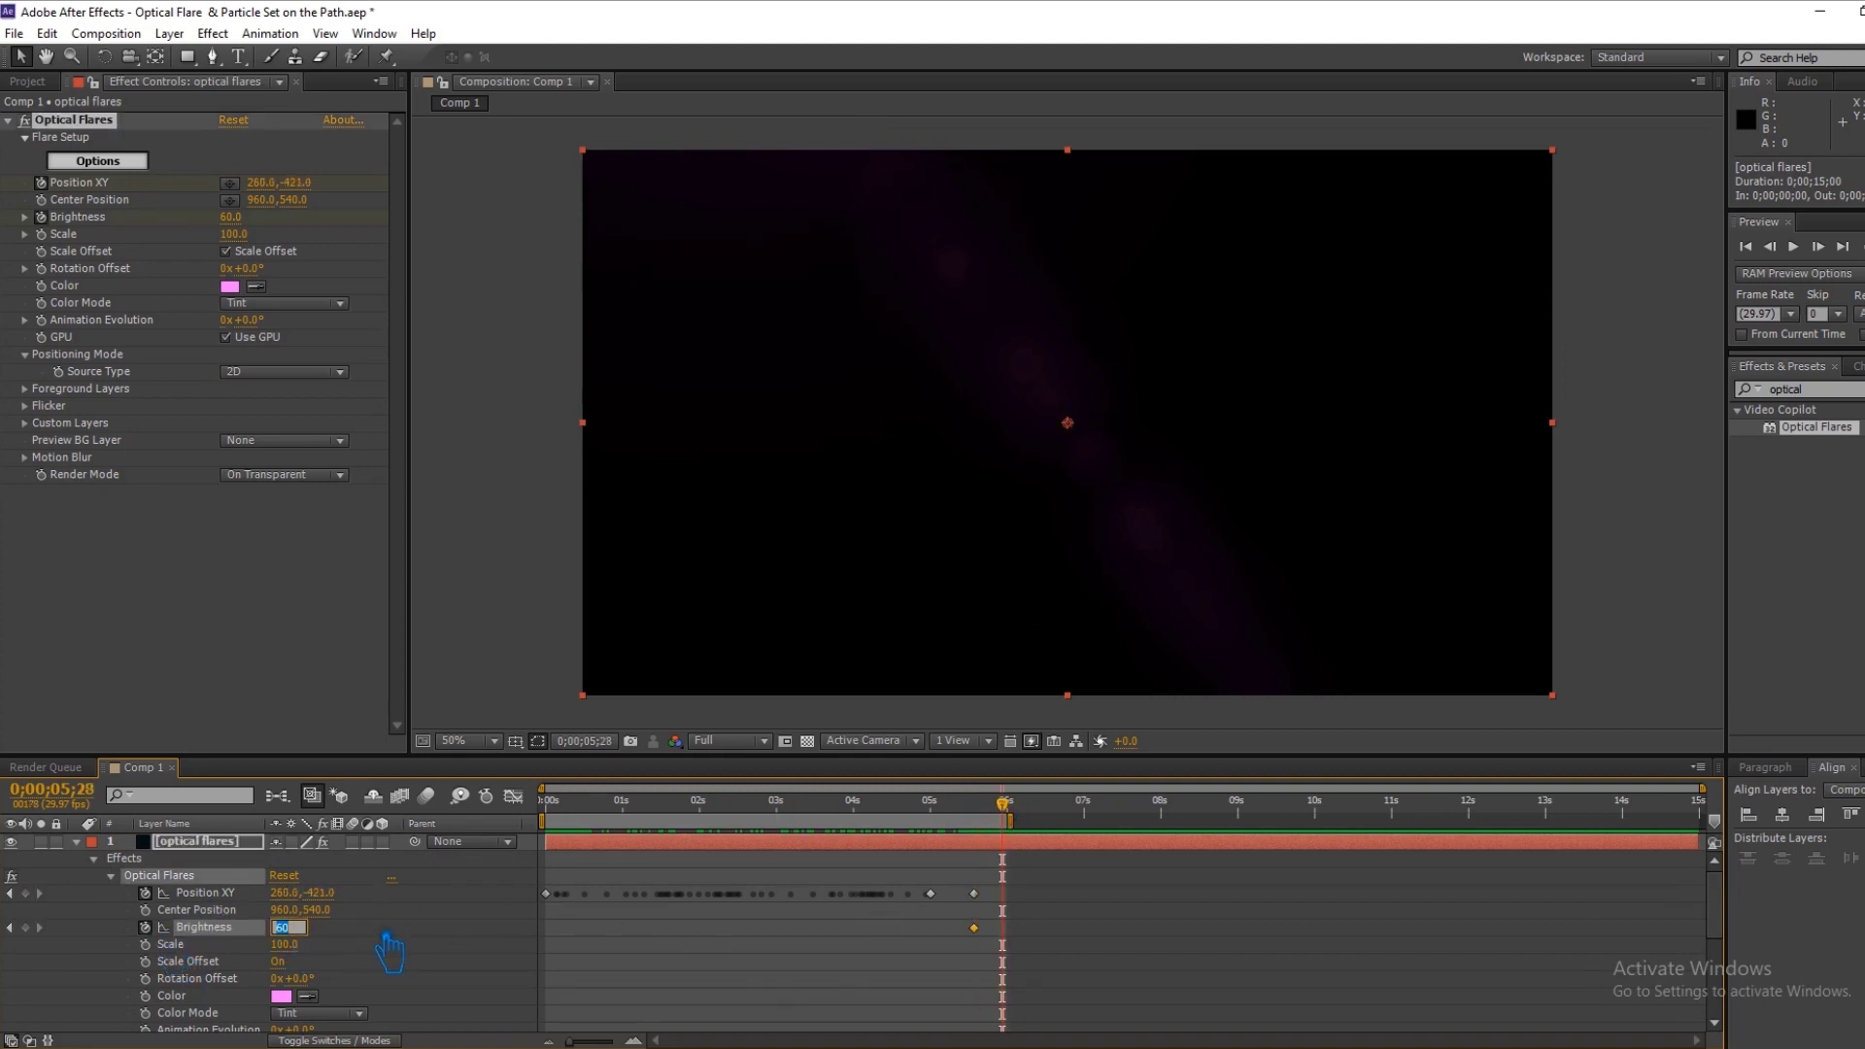
type("0")
key("Return")
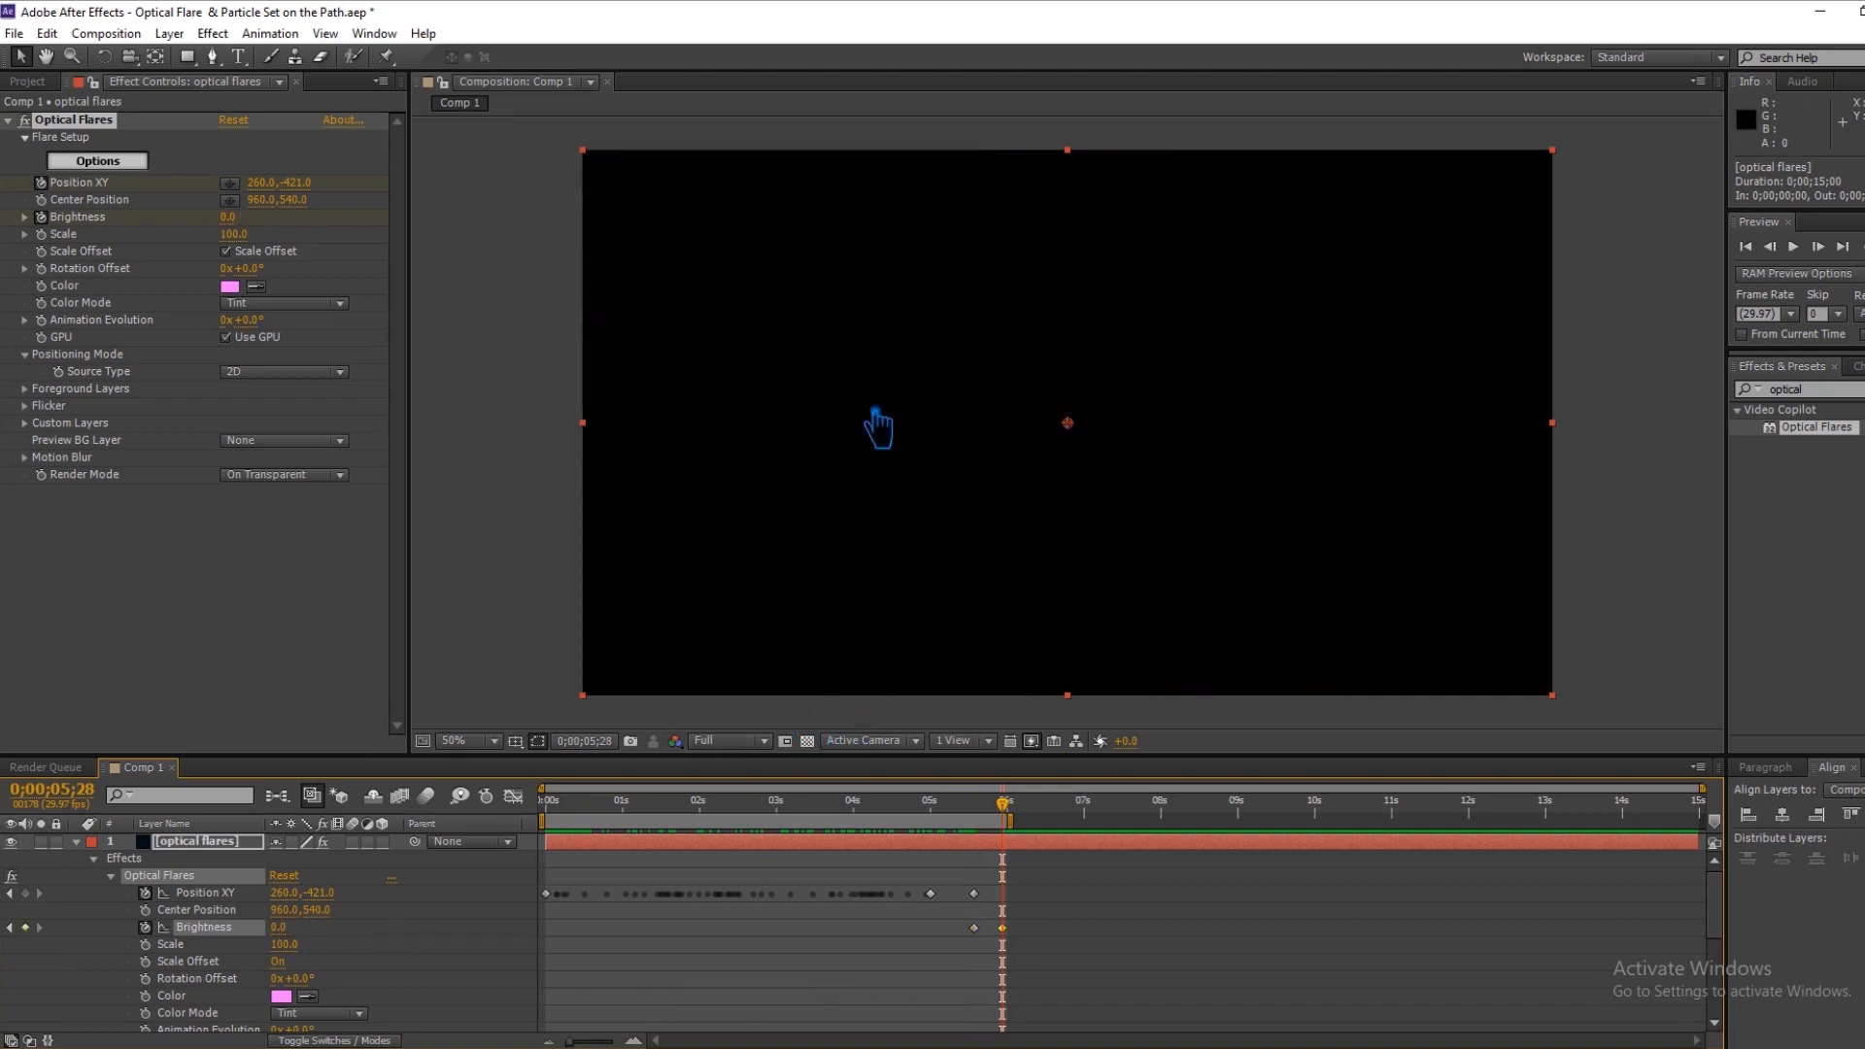
left_click(95, 855)
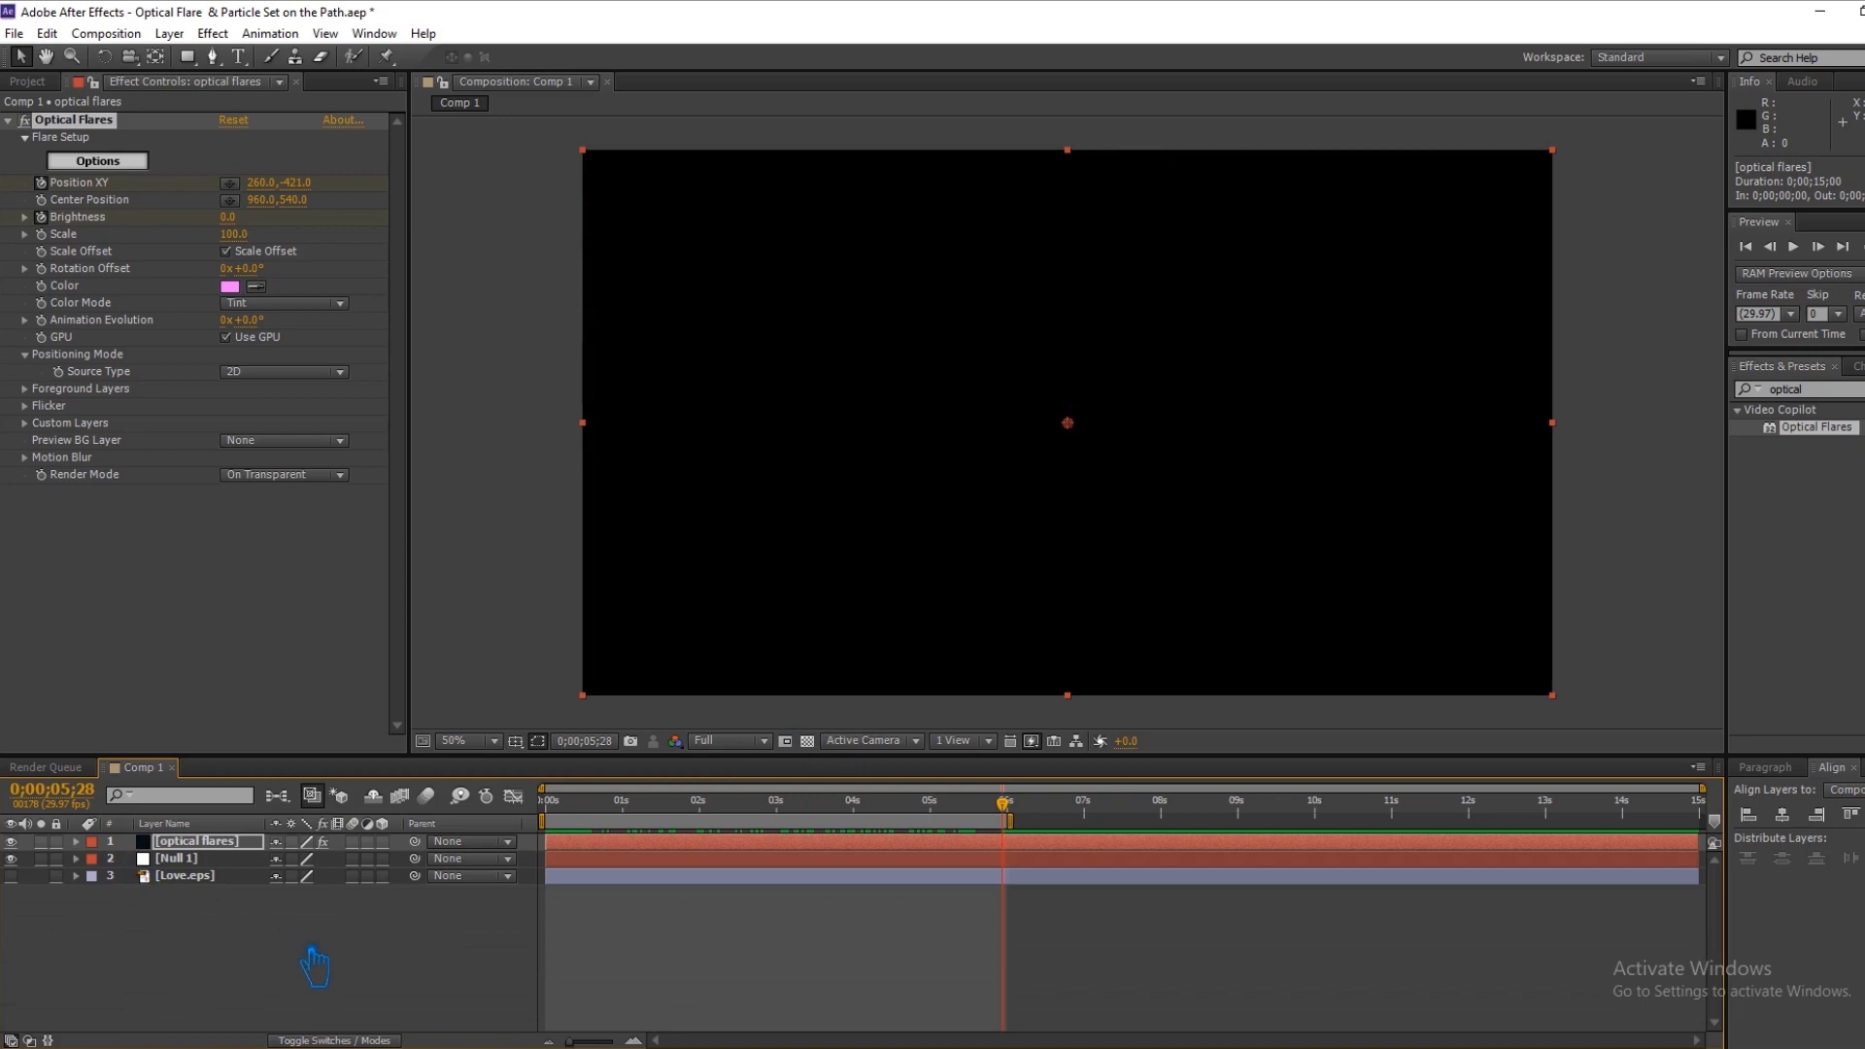
Create a new dark solid layer named 'particle'.
right_click(346, 957)
mouse_move(476, 730)
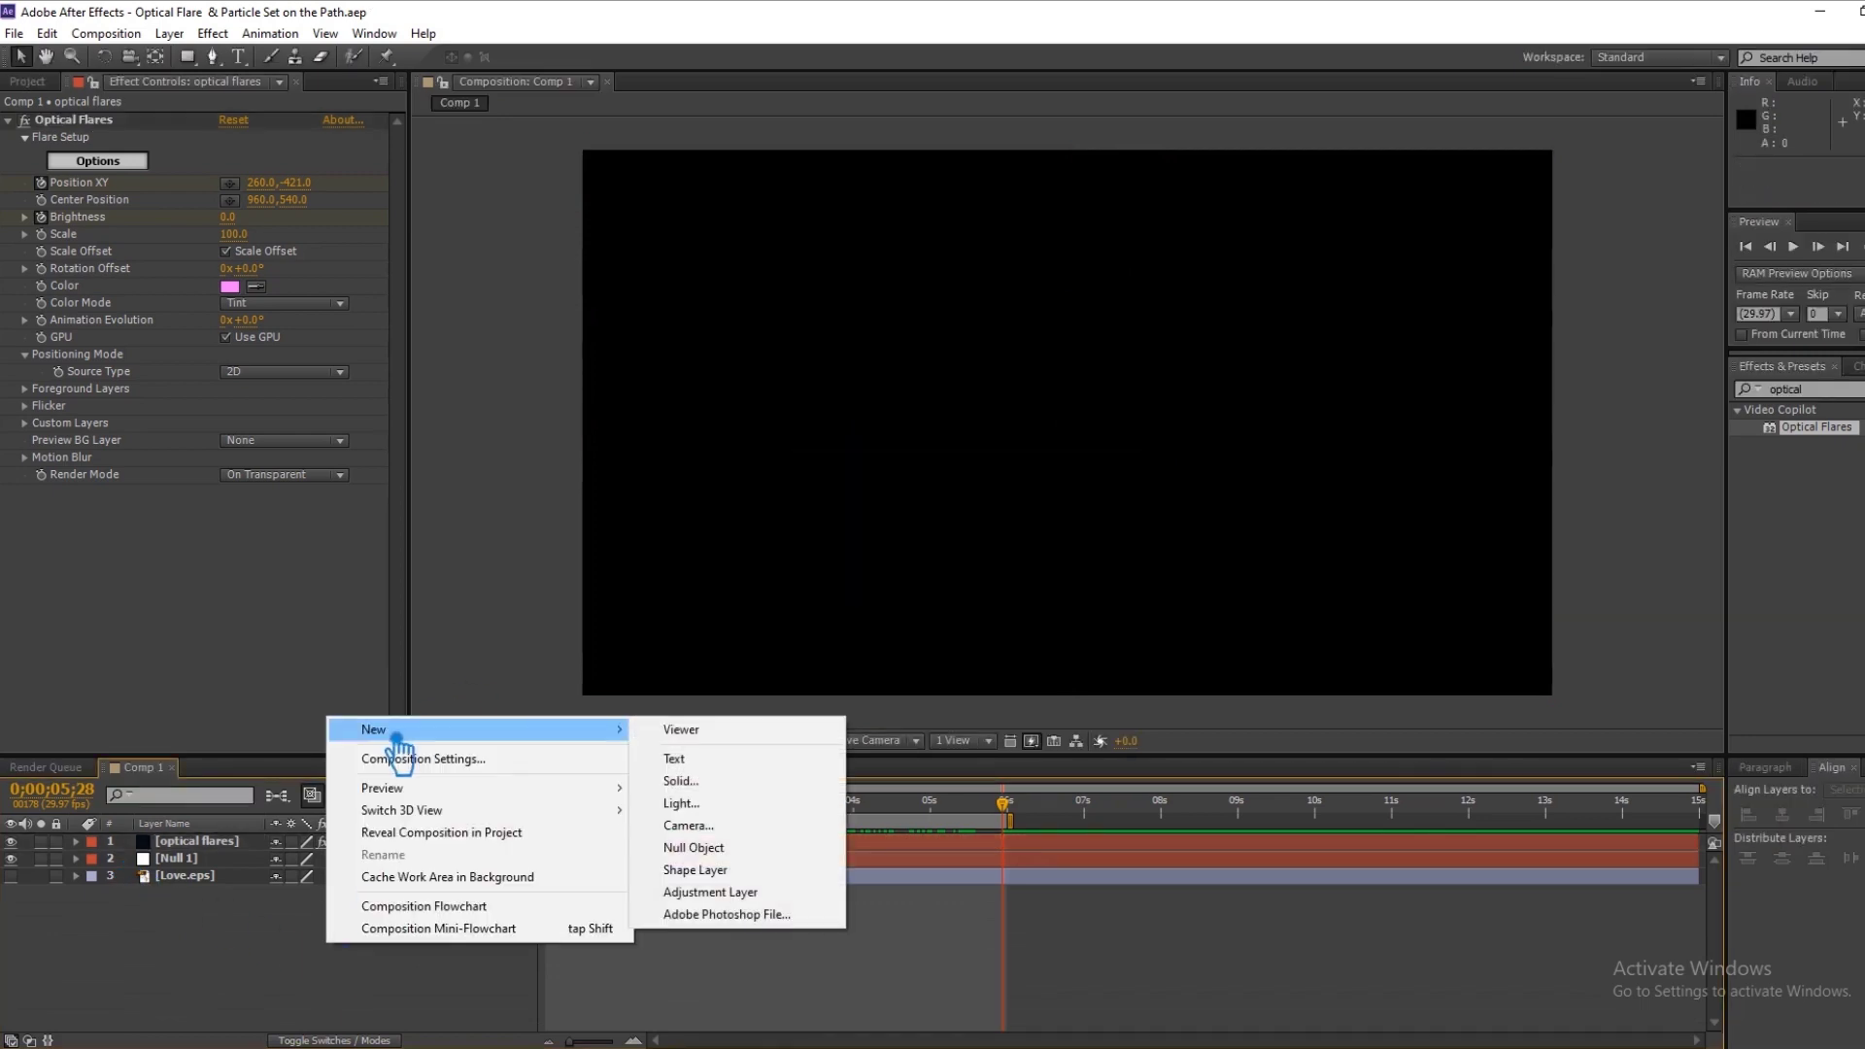
left_click(712, 778)
type("particle")
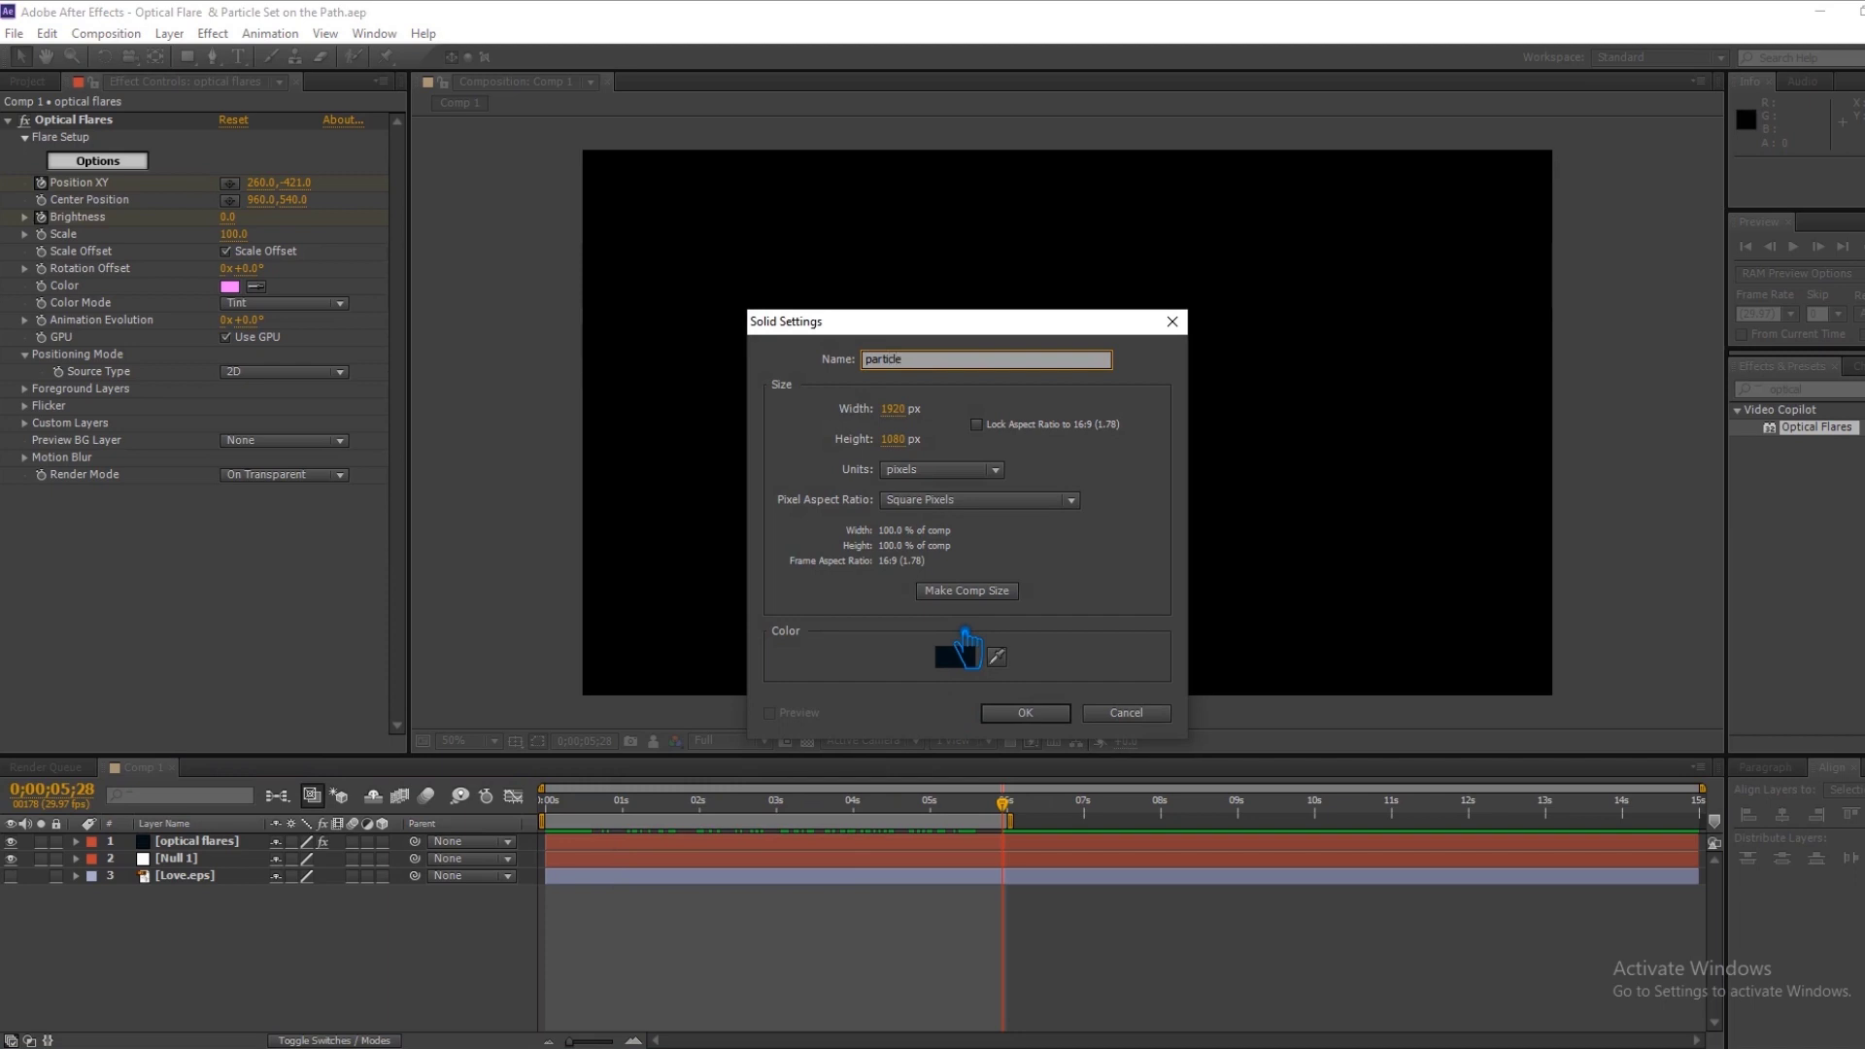
left_click(1030, 717)
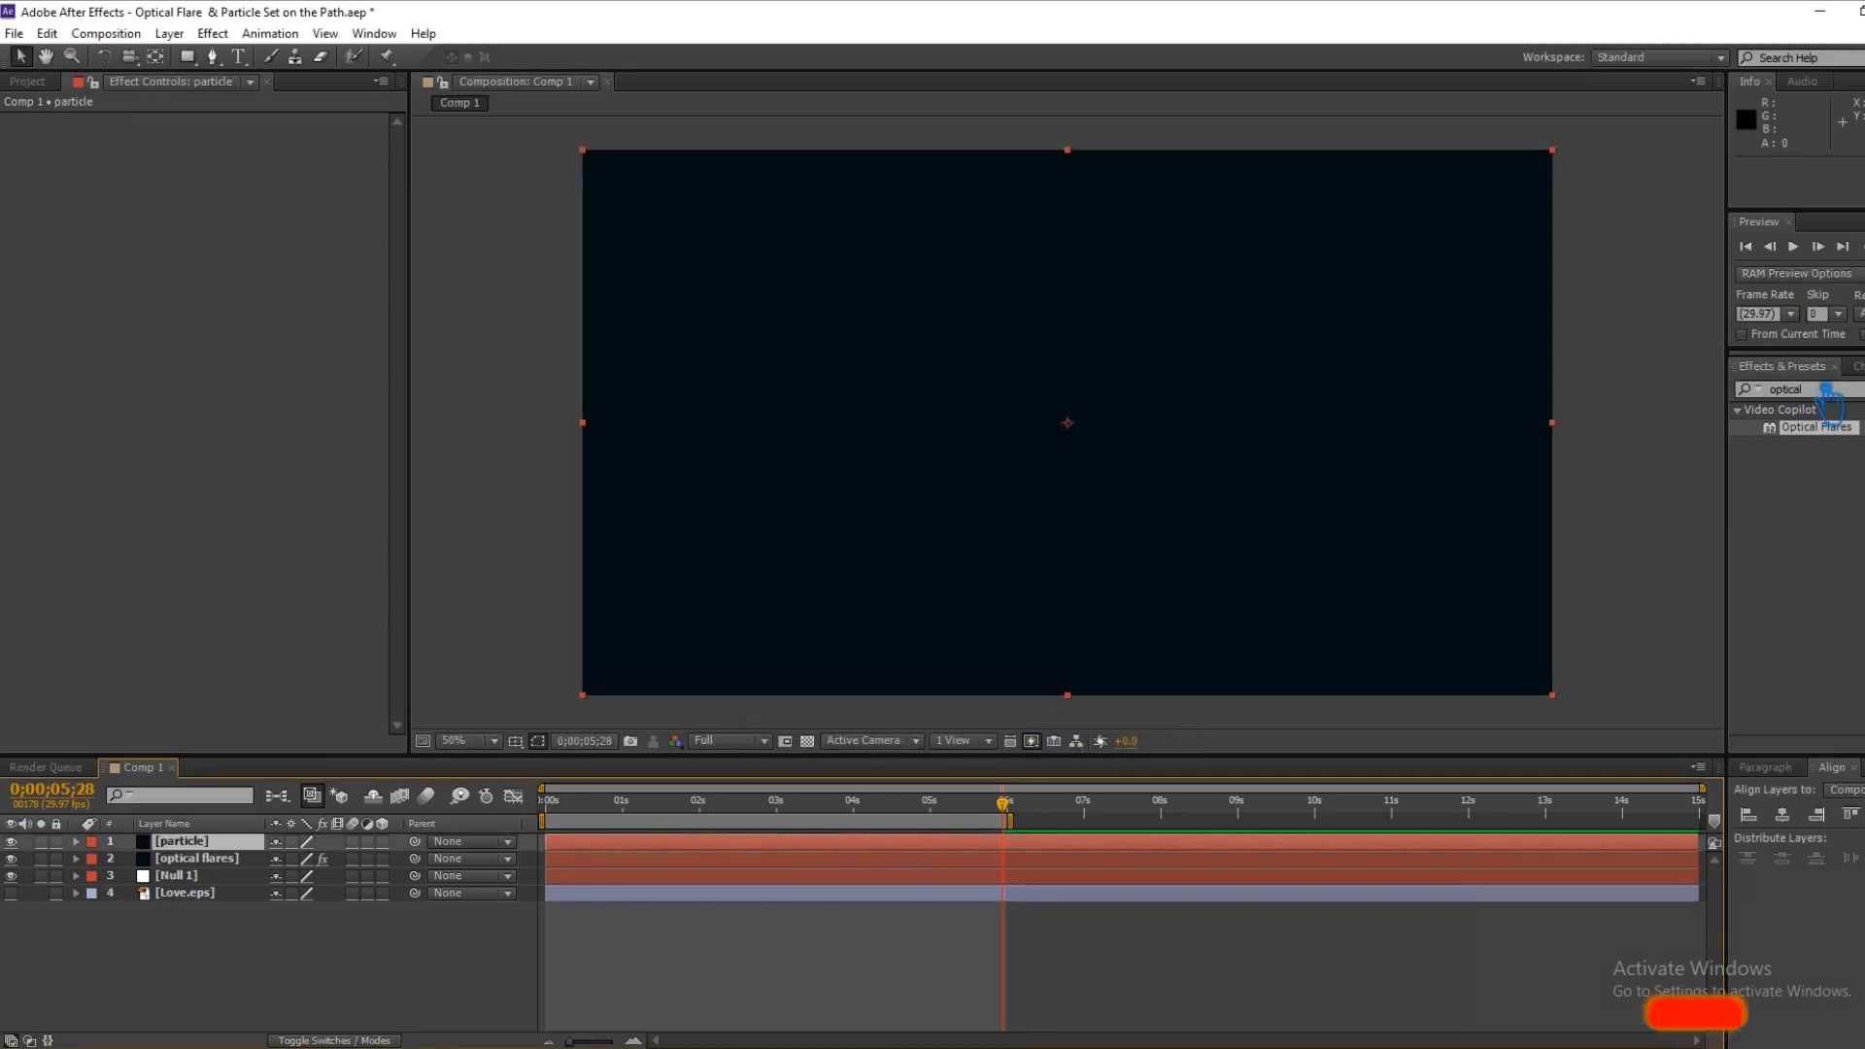
Search Effects & Presets for 'particular' and apply Trapcode Particular to the particle layer.
left_click(1787, 388)
type("particle")
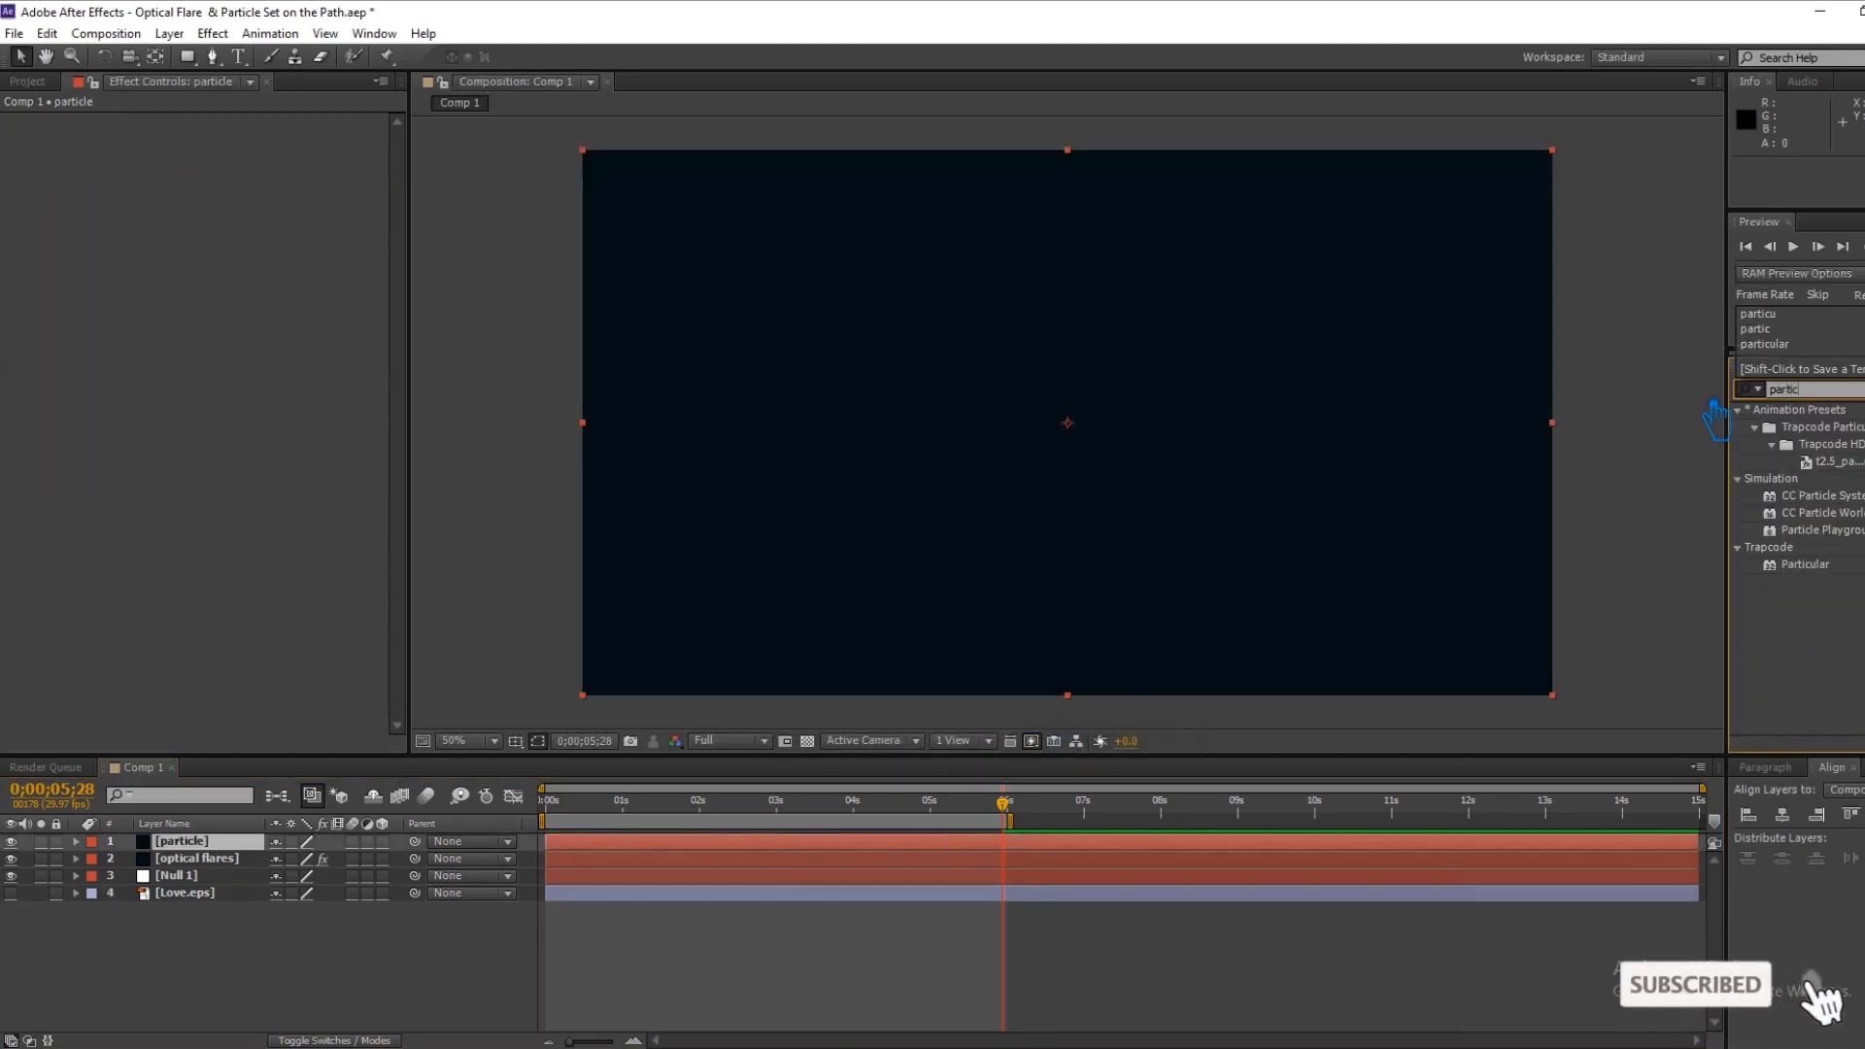
key("Return")
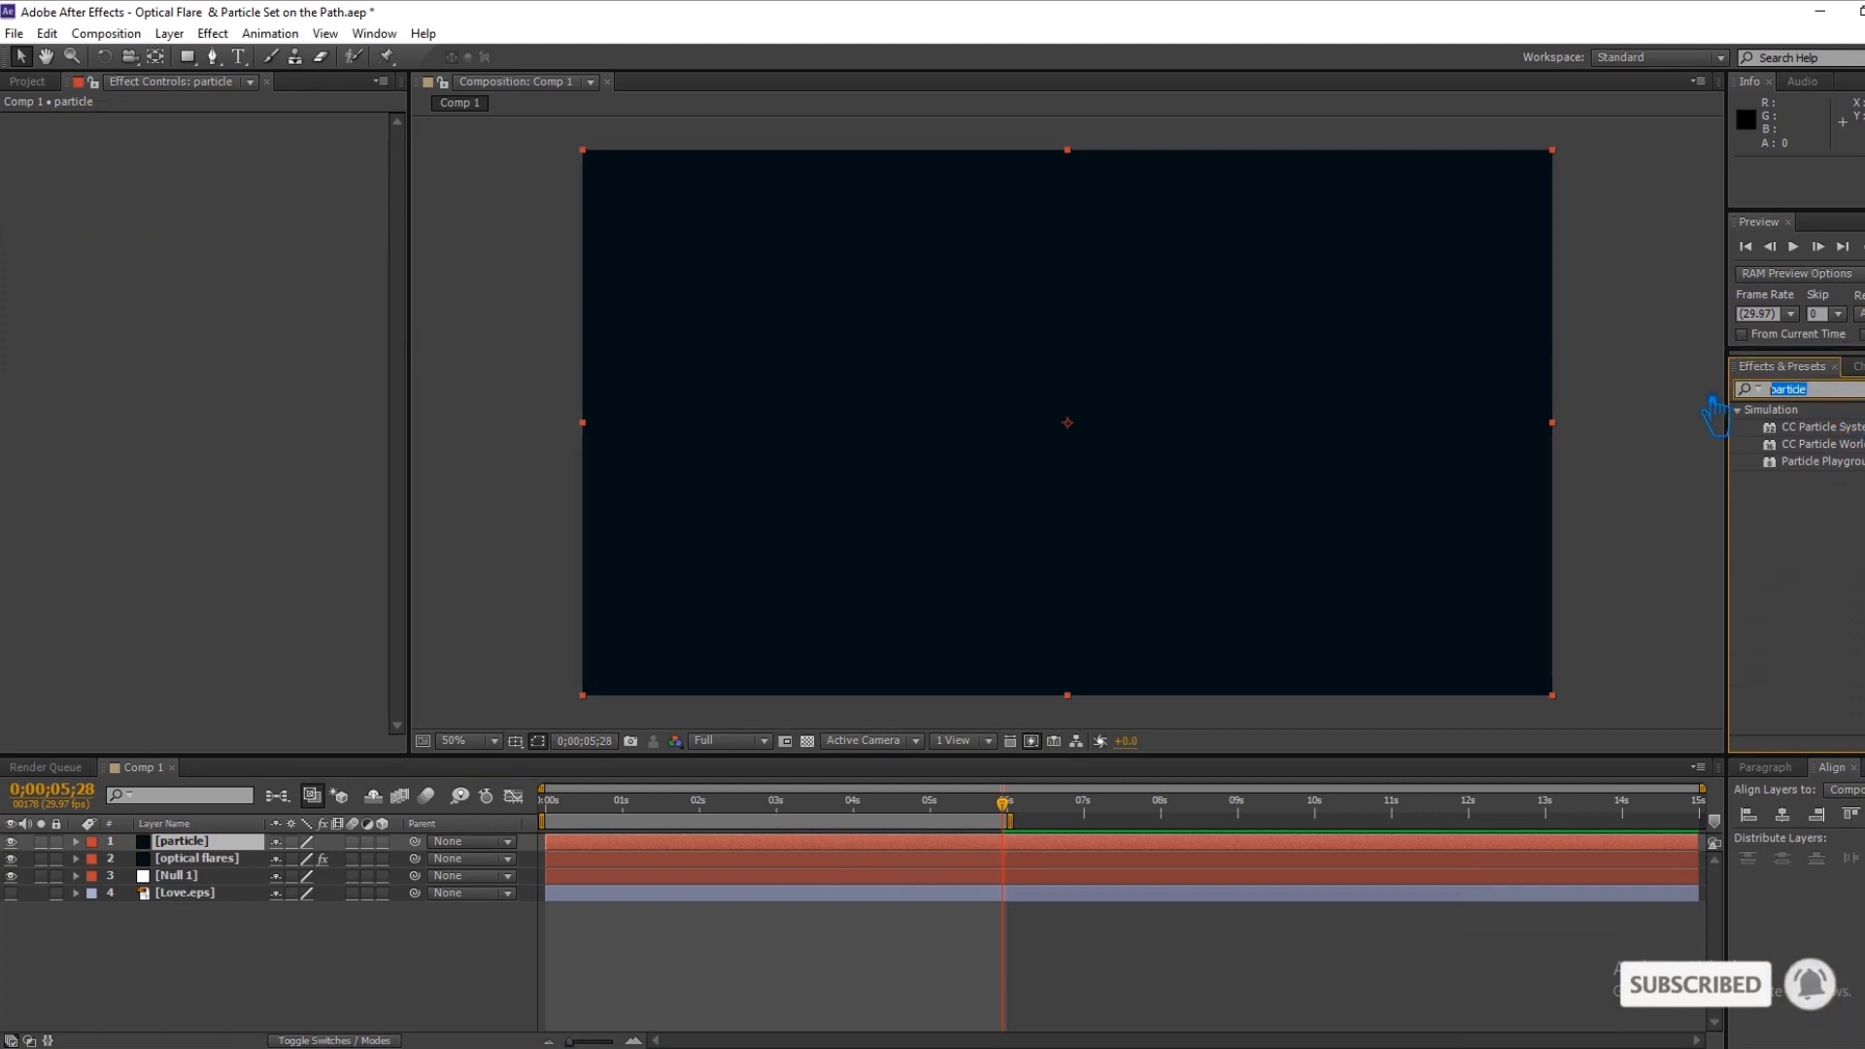
type("par")
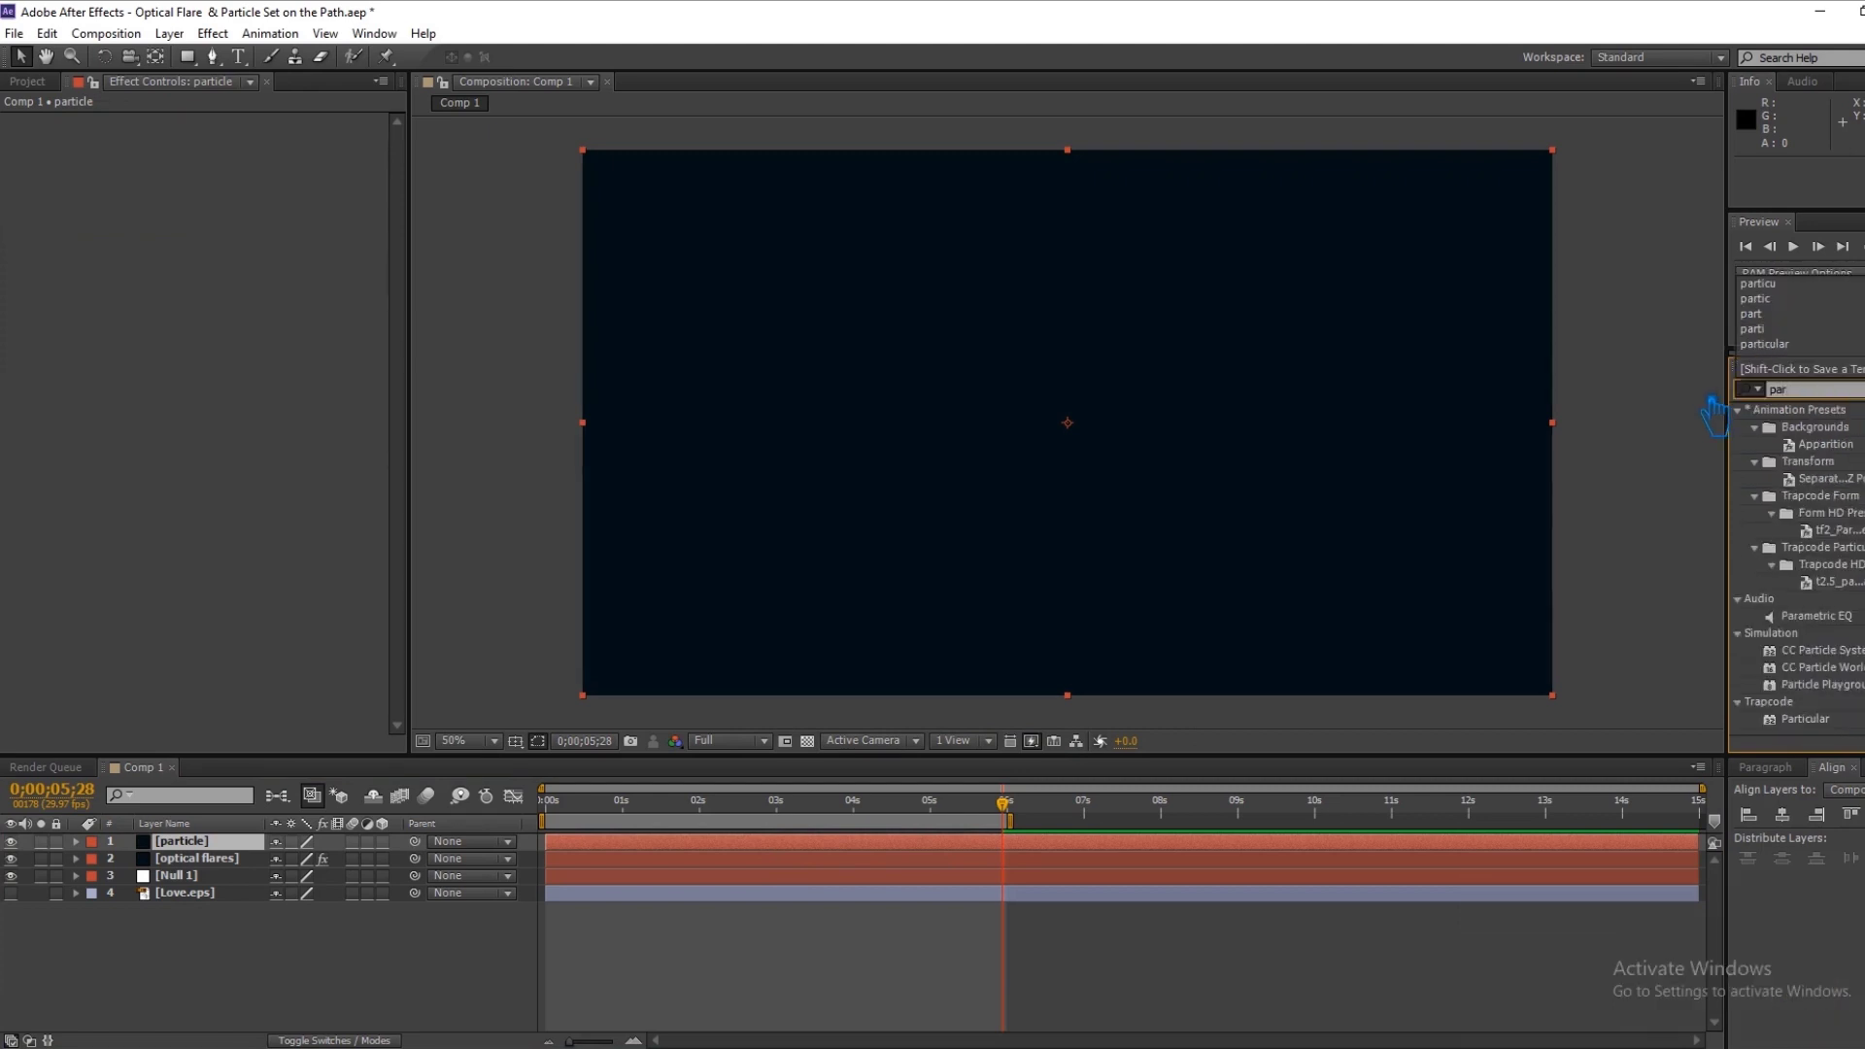
type("ticu")
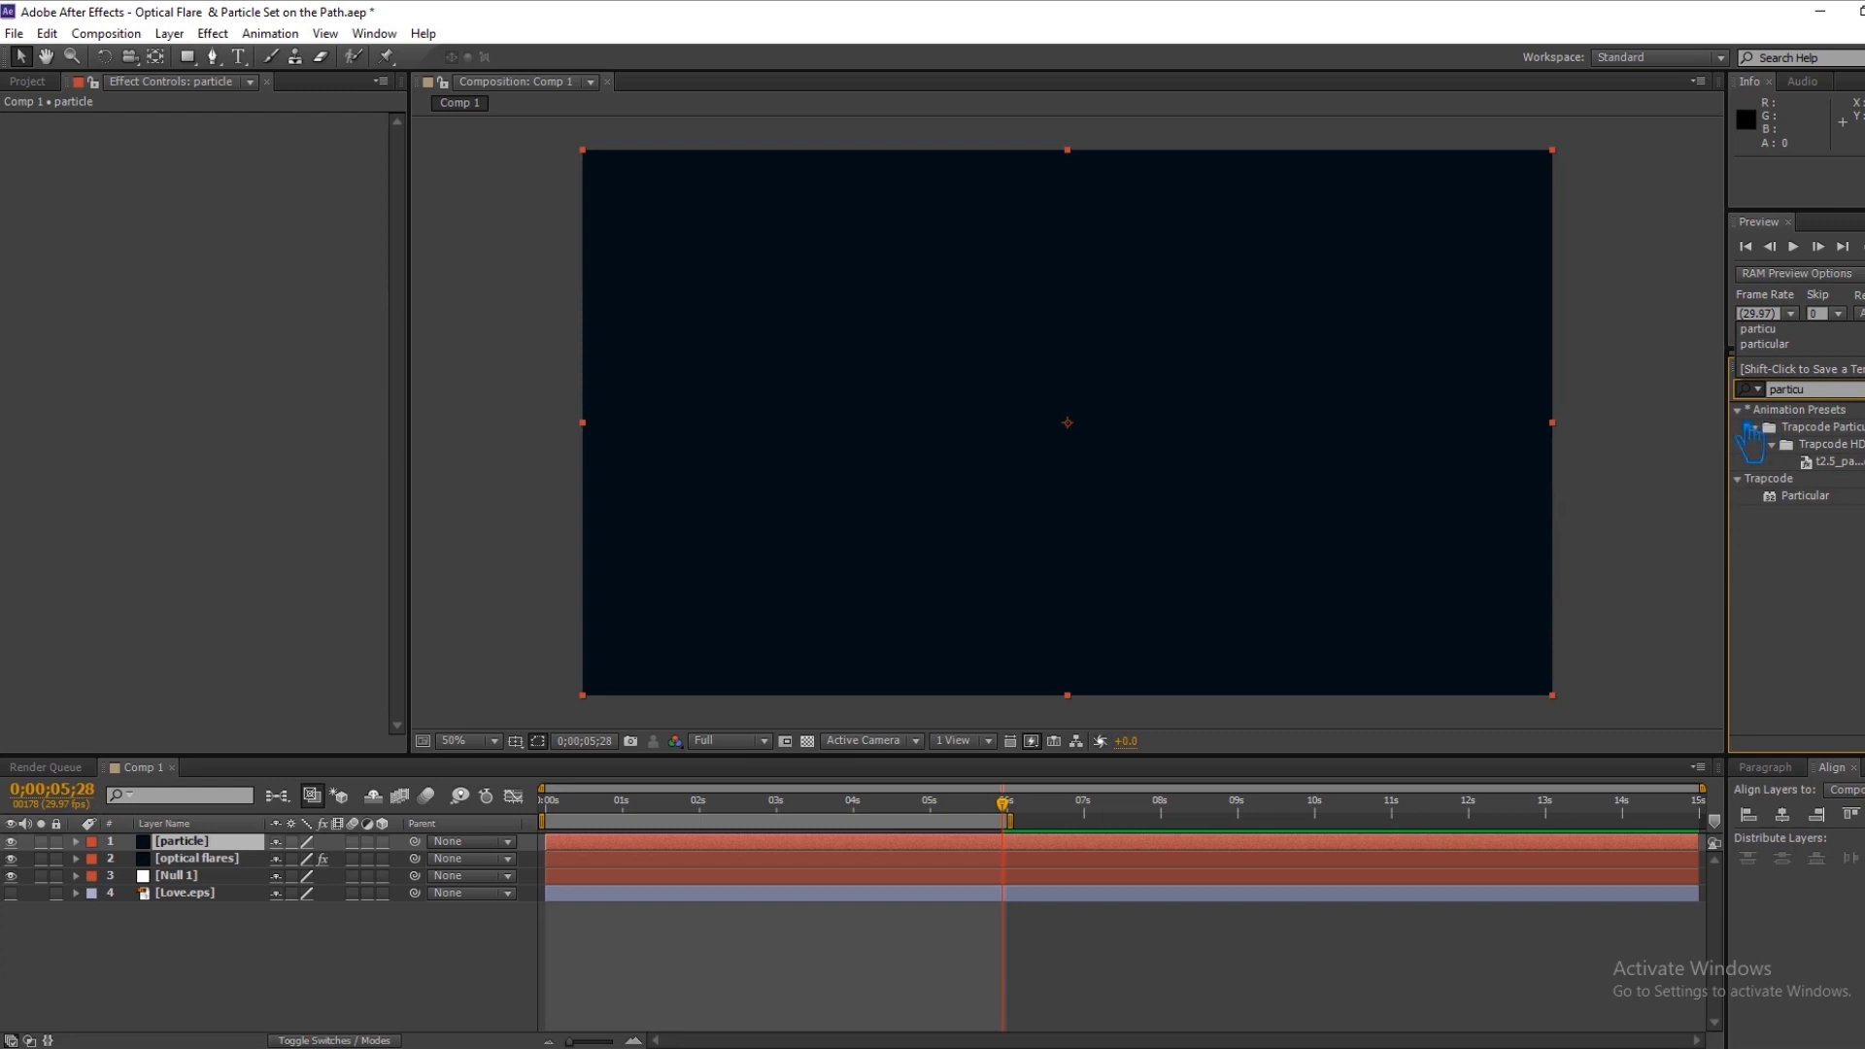
left_click_drag(1805, 496, 1241, 507)
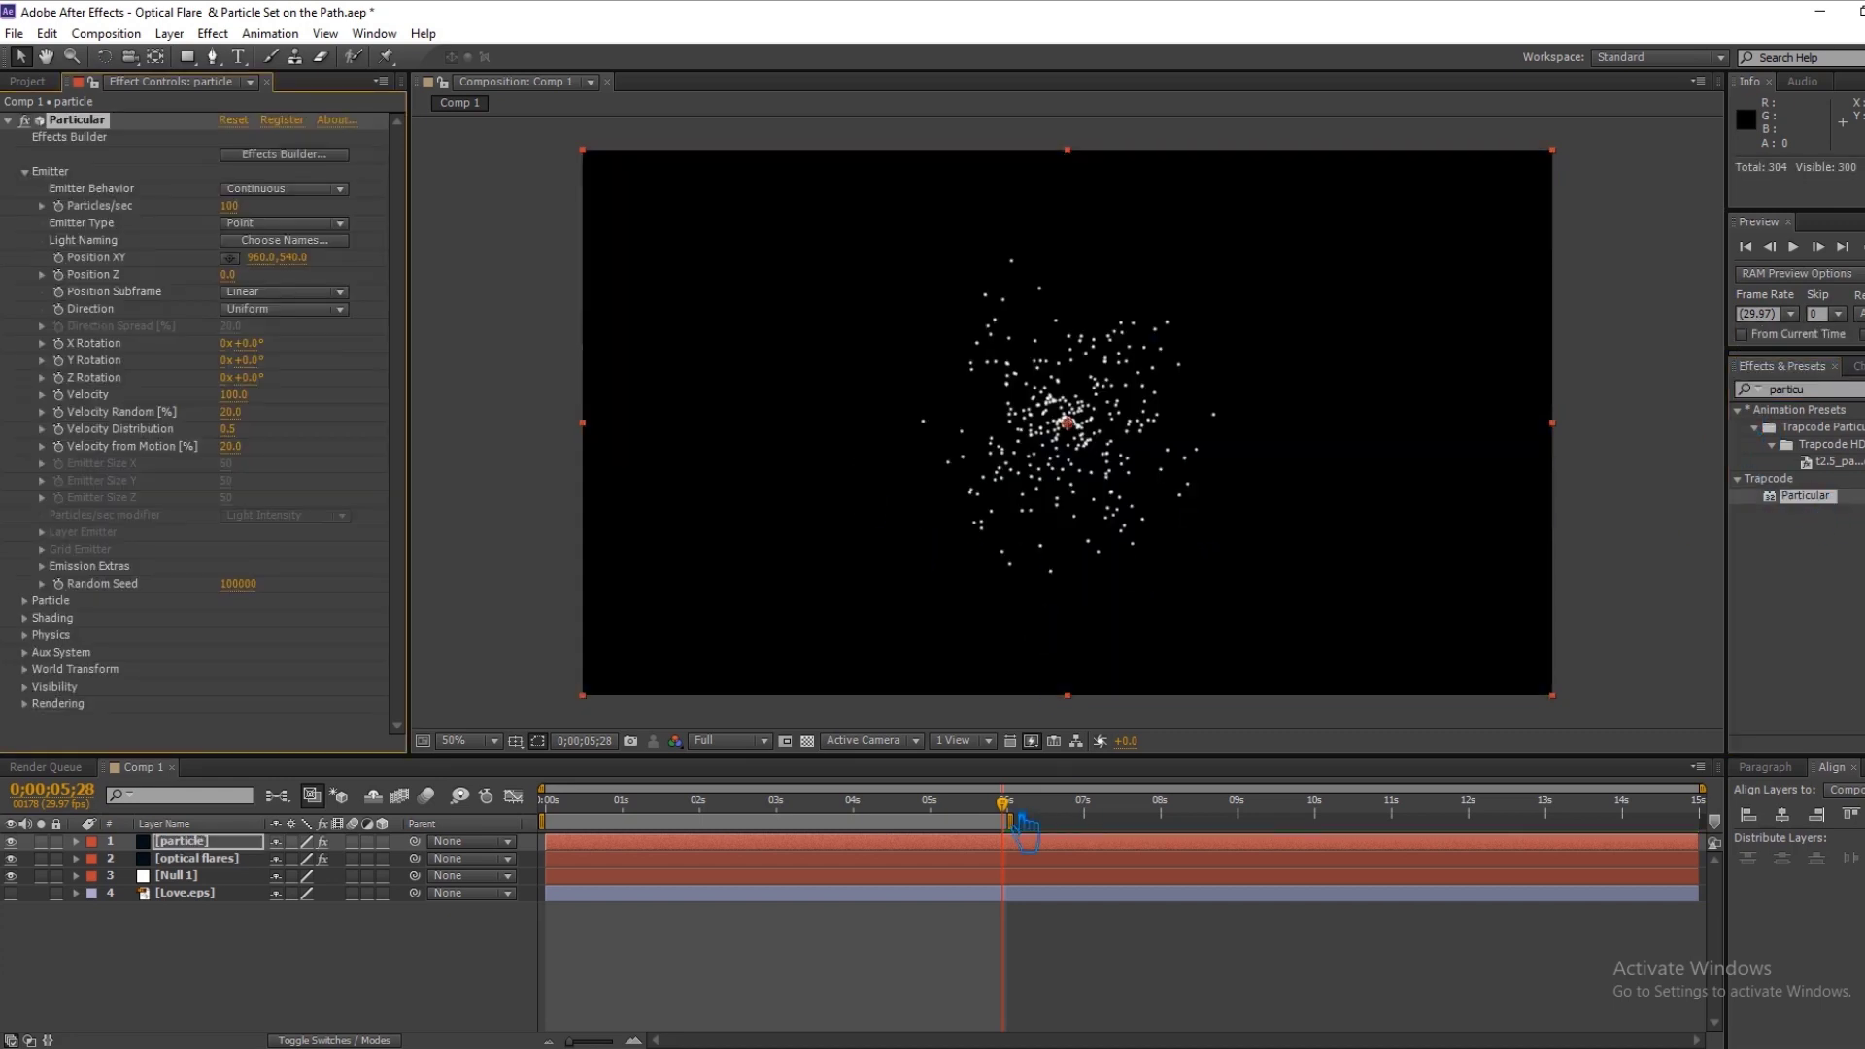
Scrub back in time, try pasting a hex into Particular's particle Color, then cancel.
left_click_drag(1011, 821, 812, 826)
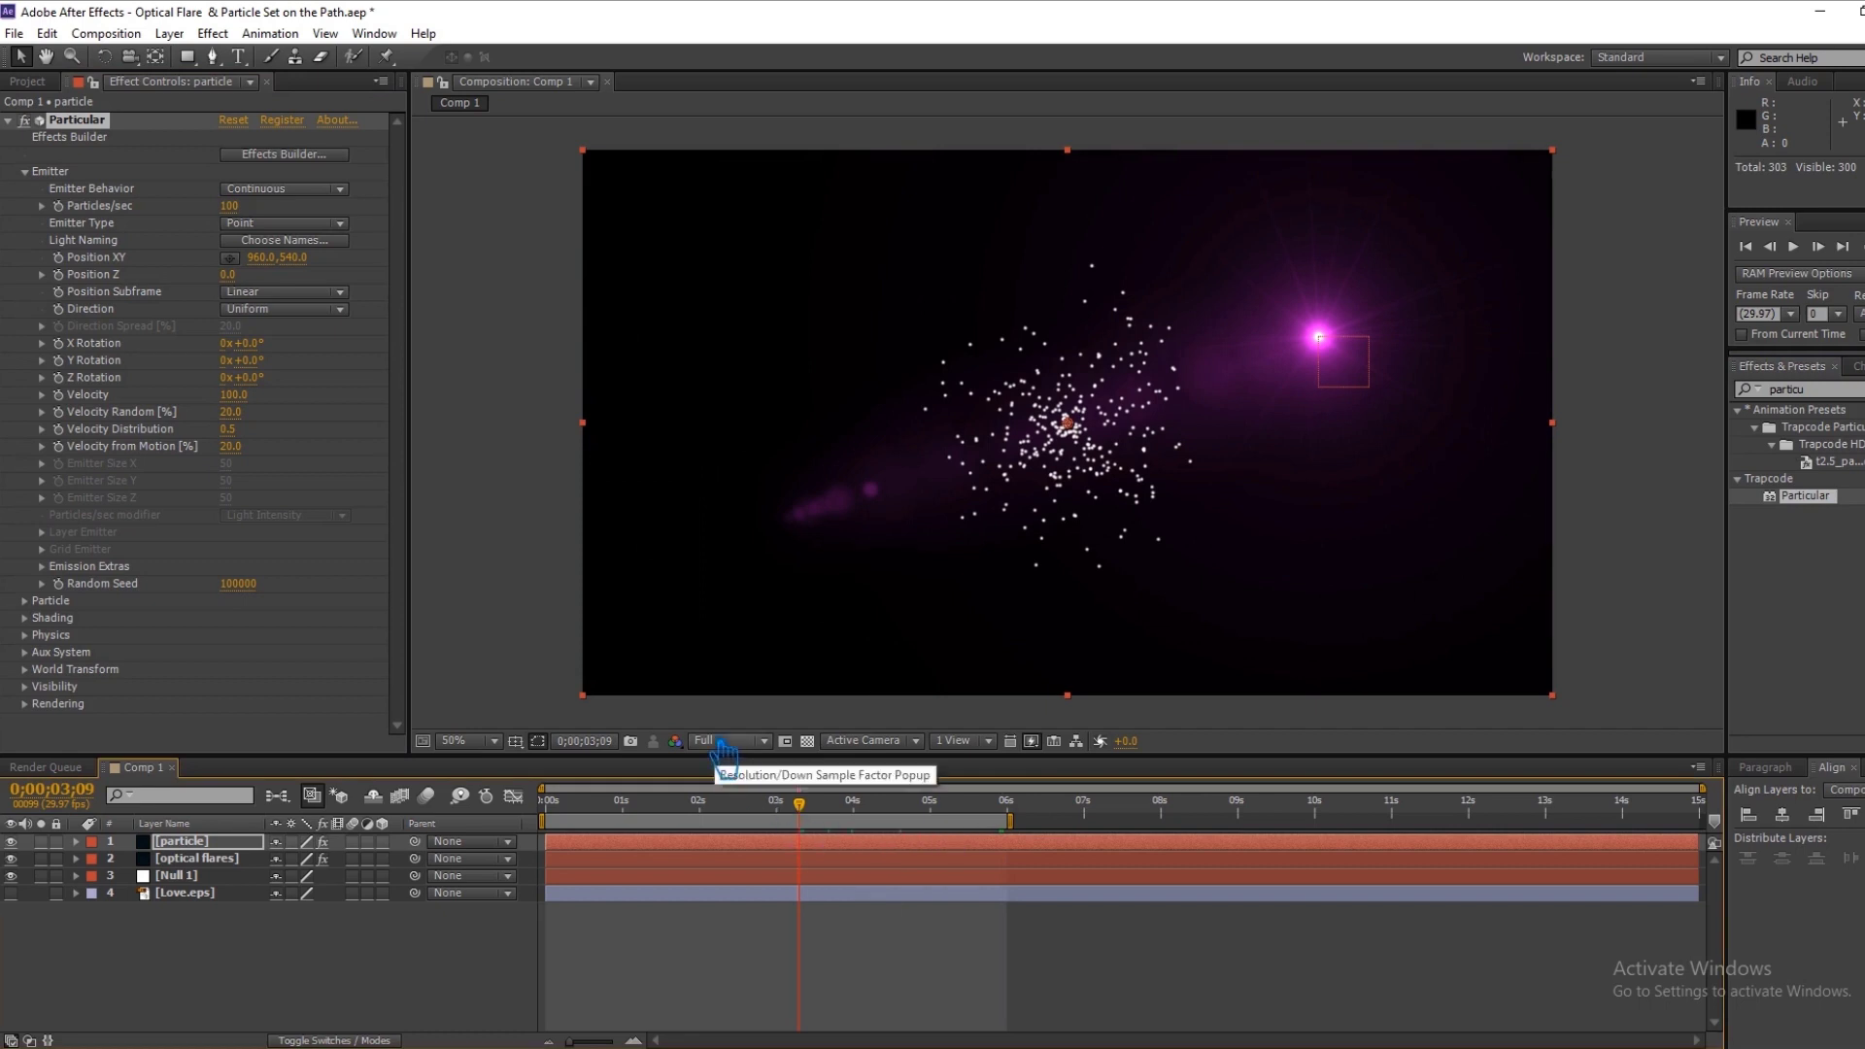
mouse_move(810, 825)
left_mouse_down()
mouse_move(663, 829)
mouse_move(940, 865)
left_mouse_up()
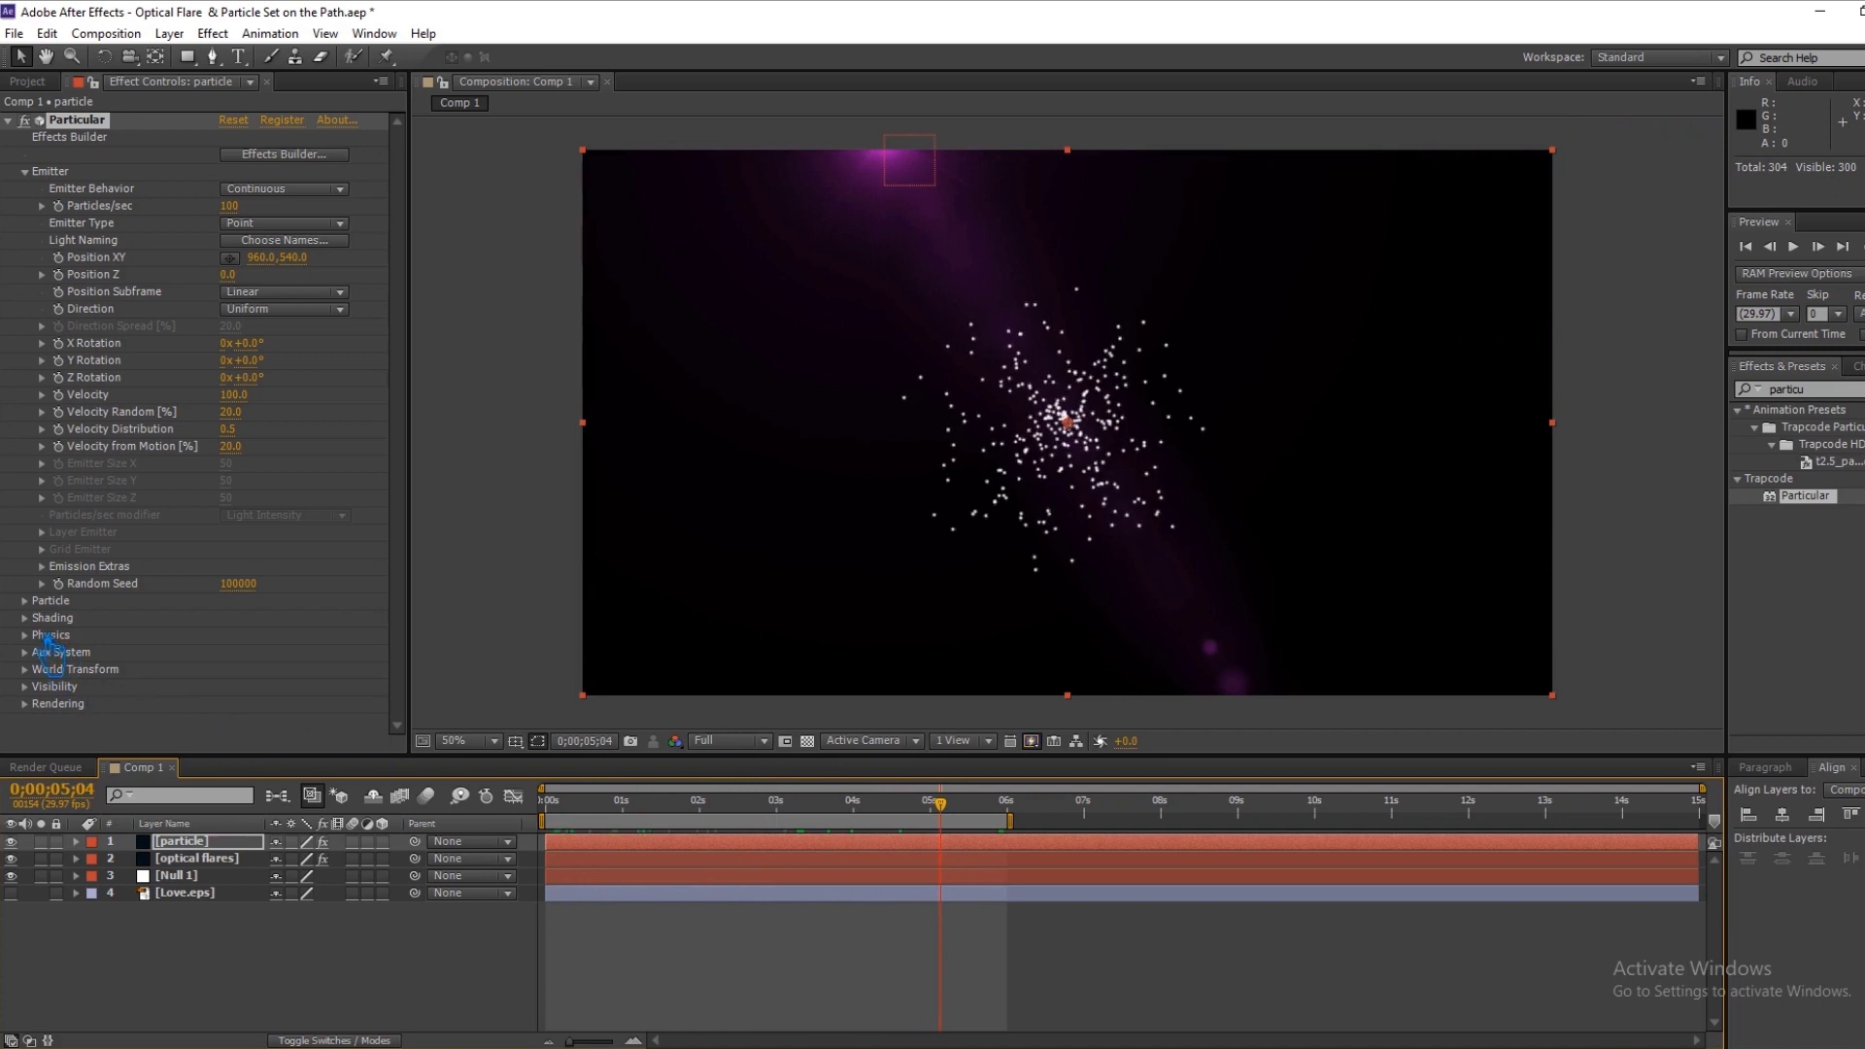
left_click(27, 600)
scroll(44, 627, "down", 3)
left_click(230, 623)
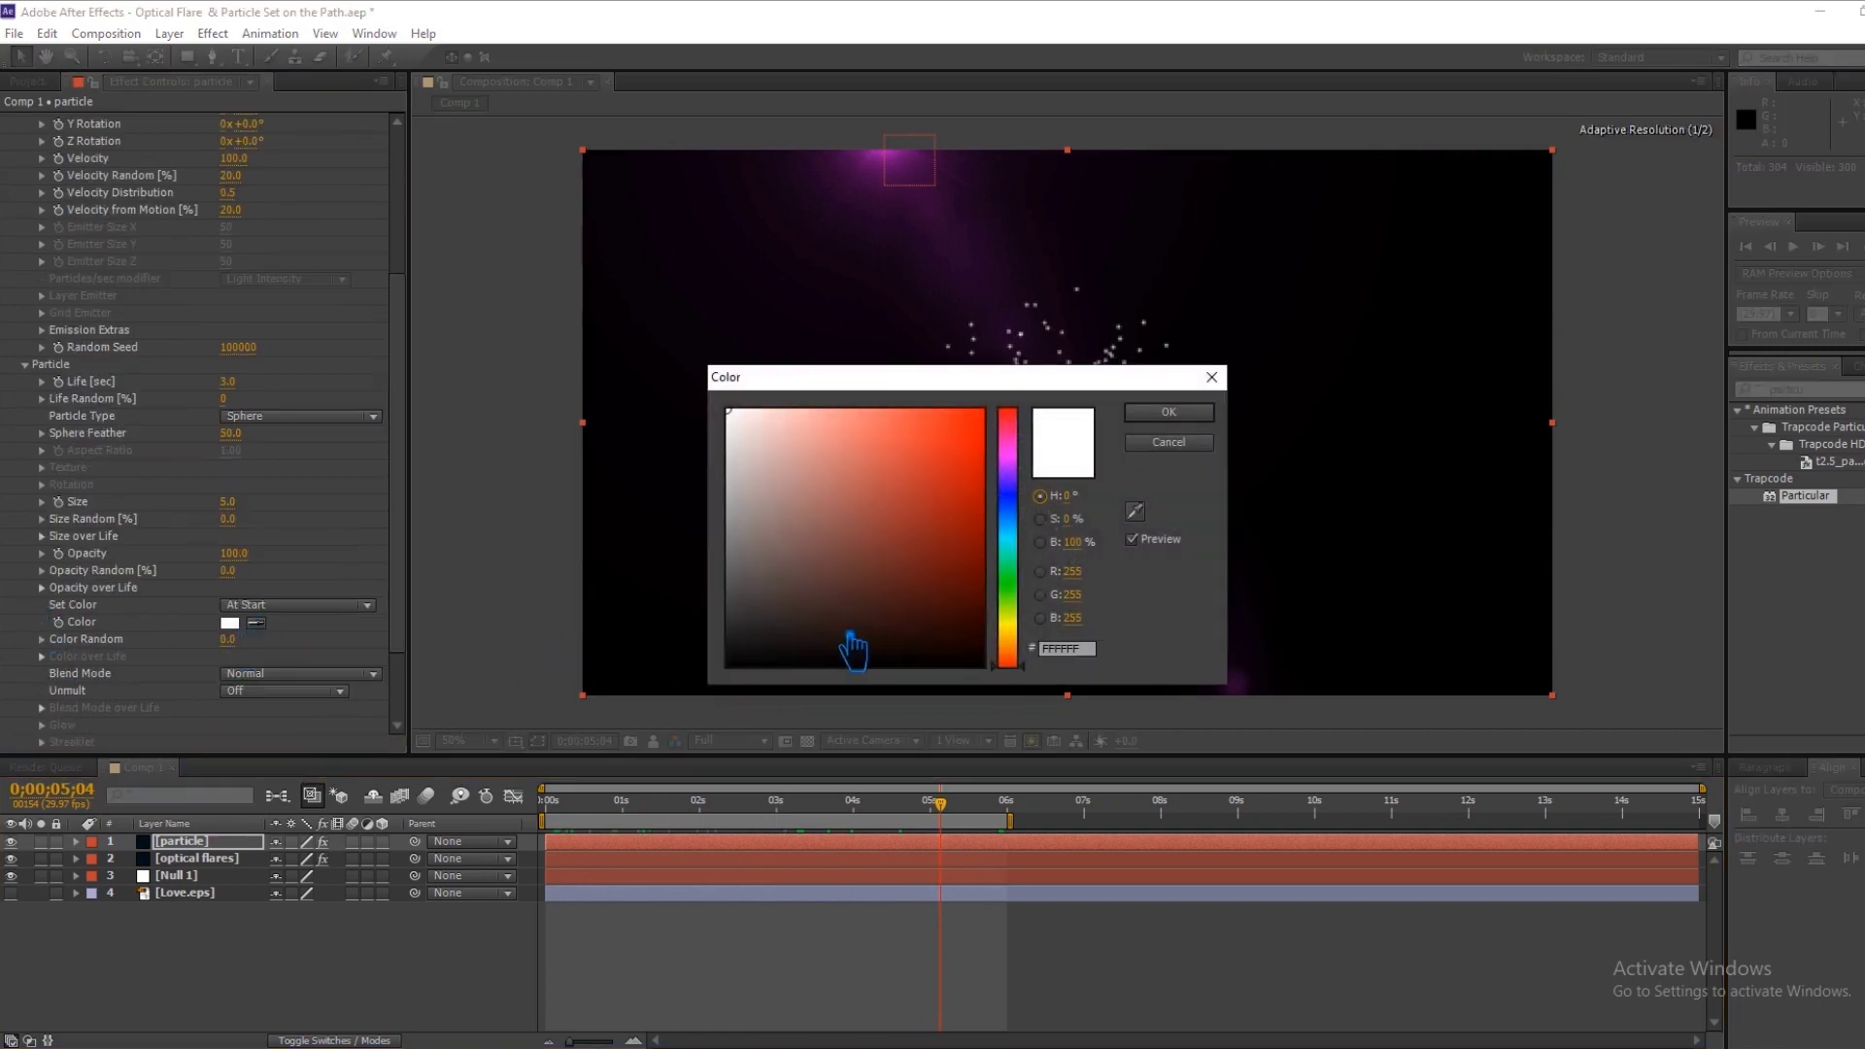
double_click(1066, 649)
type("ADBEAF")
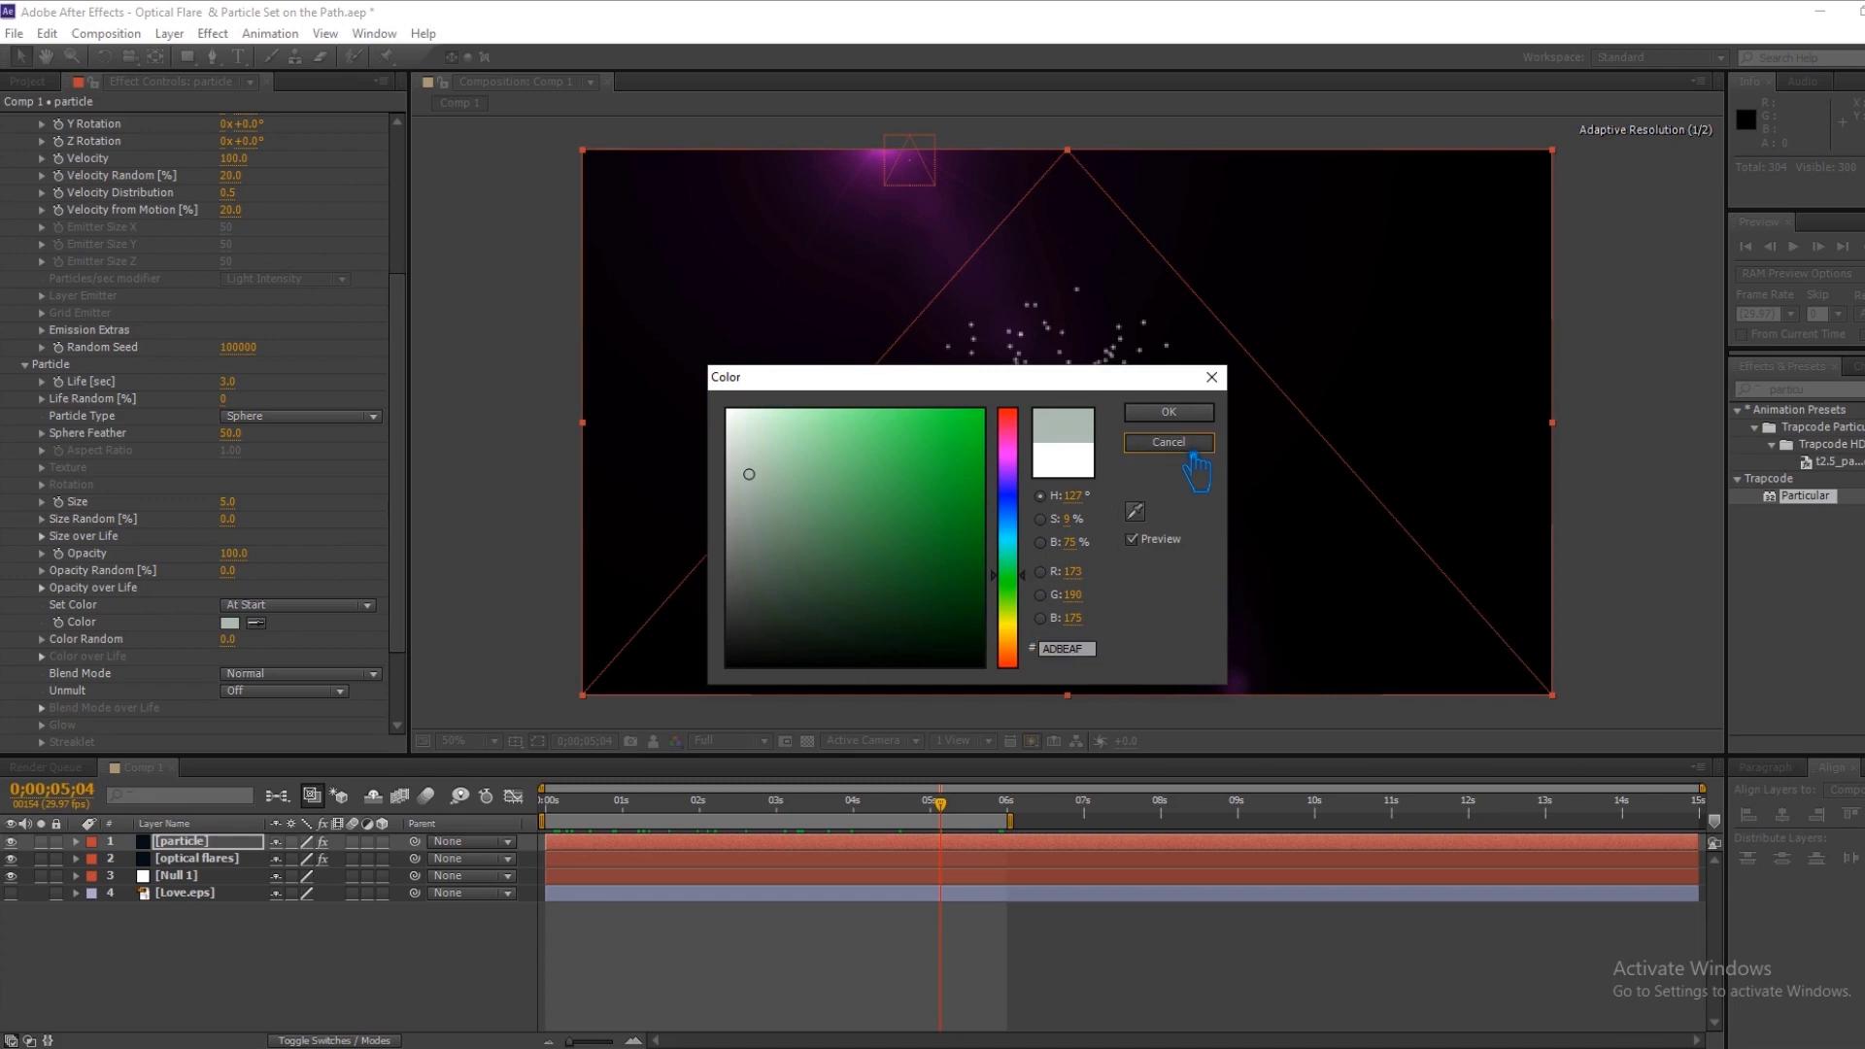
left_click(1169, 442)
Check the Optical Flares layer's colour to confirm its pink value.
left_click(197, 859)
left_click(230, 286)
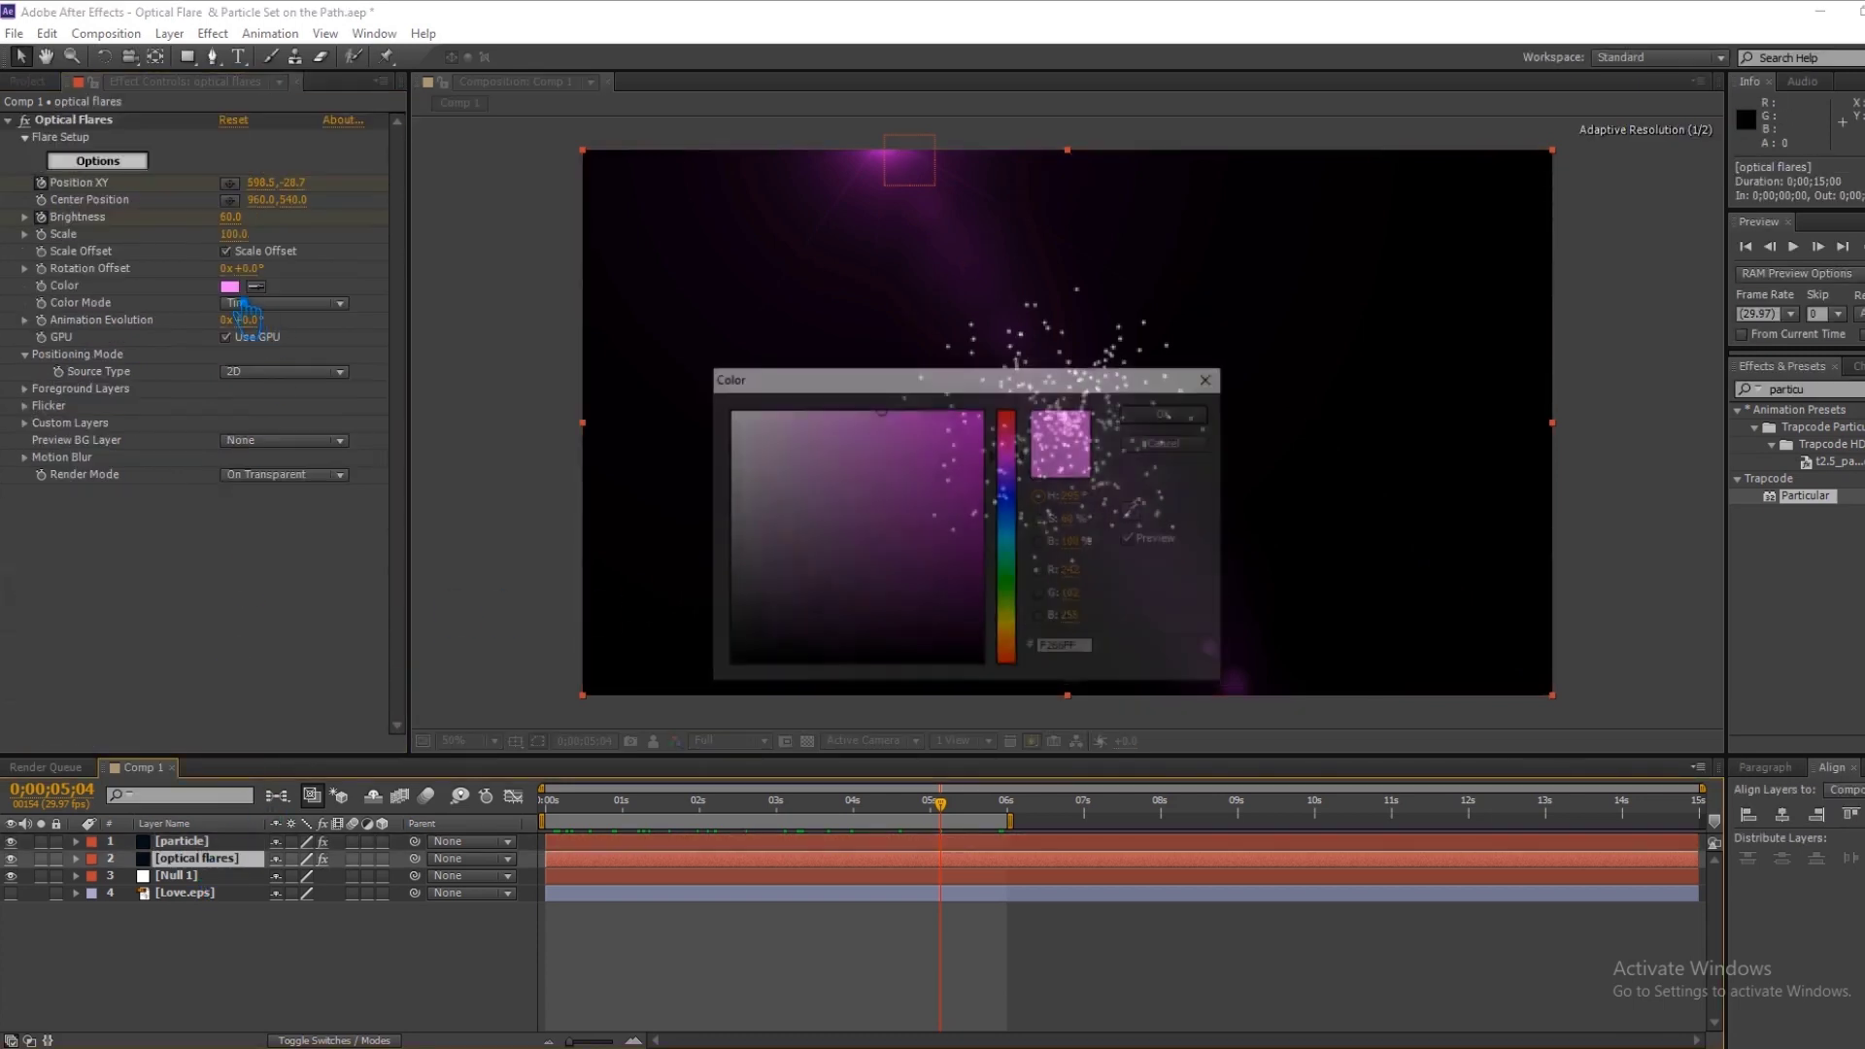
left_click(1206, 418)
Set Particular's particle Color to the flare's pink hex value.
left_click(180, 841)
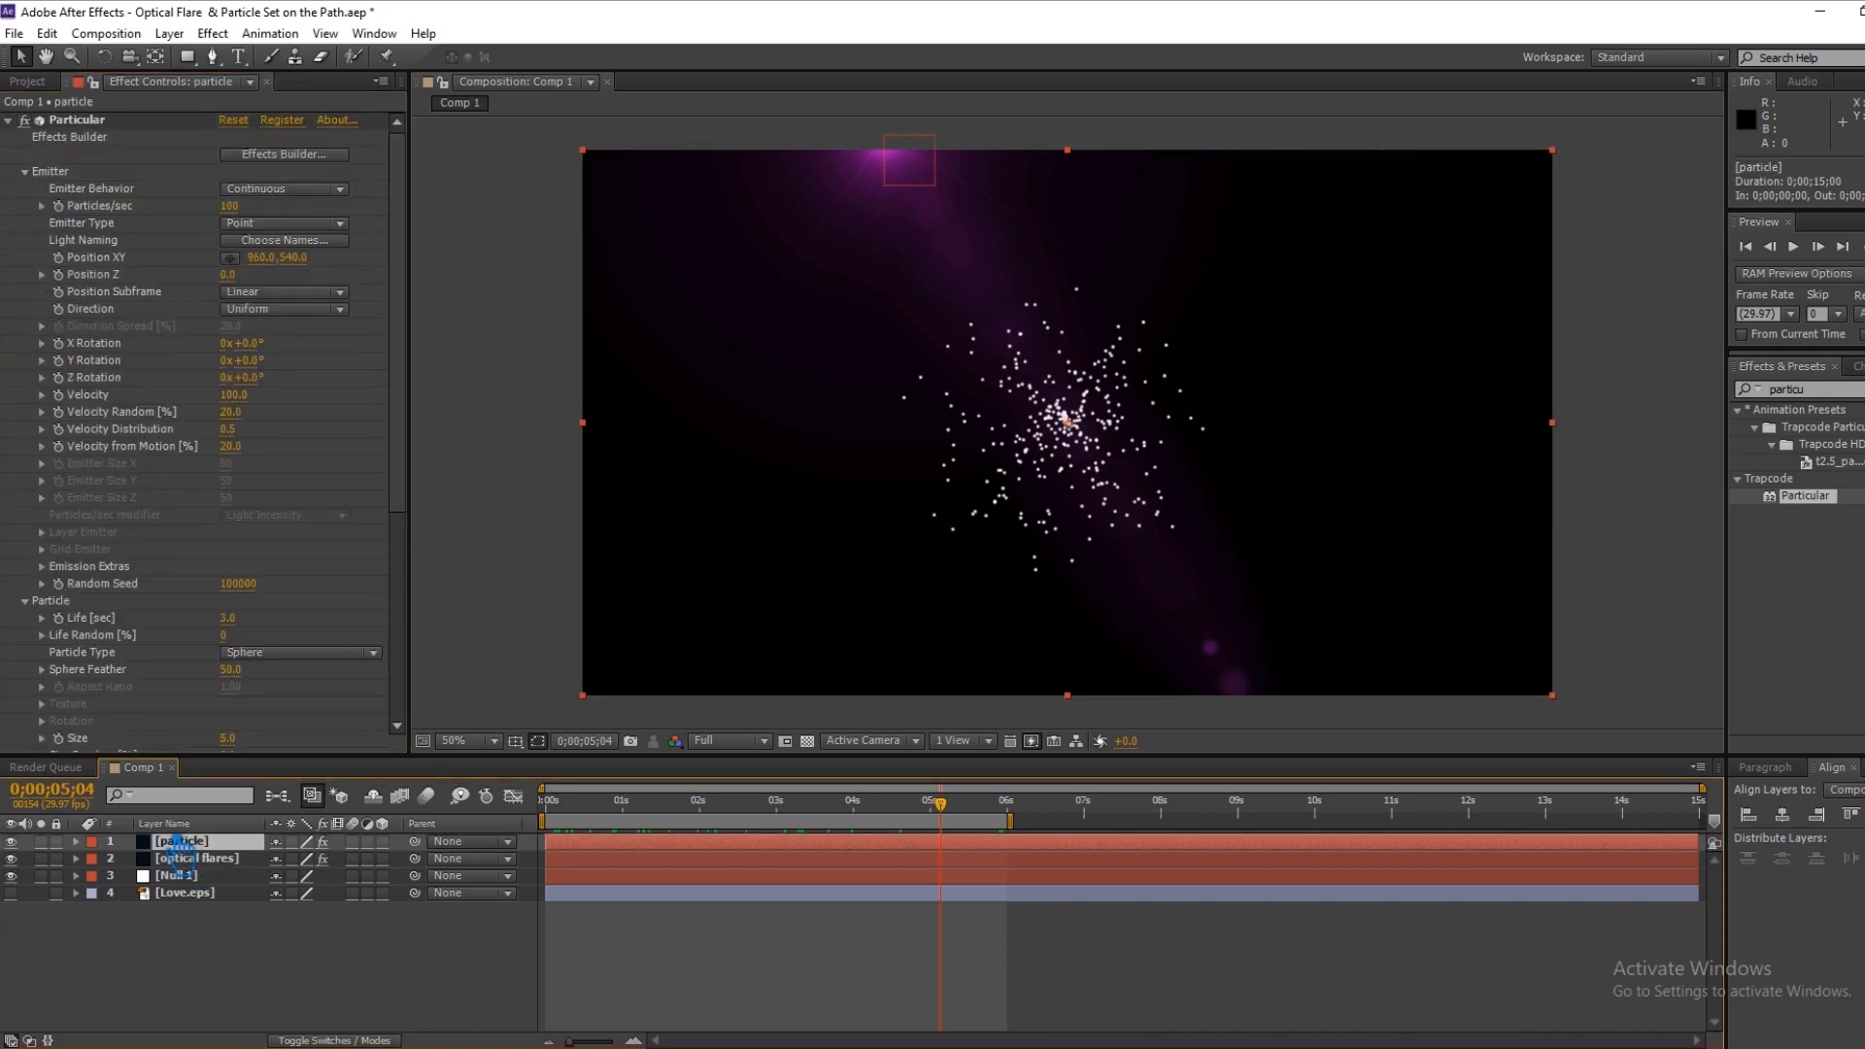
scroll(240, 705, "down", 3)
left_click(238, 724)
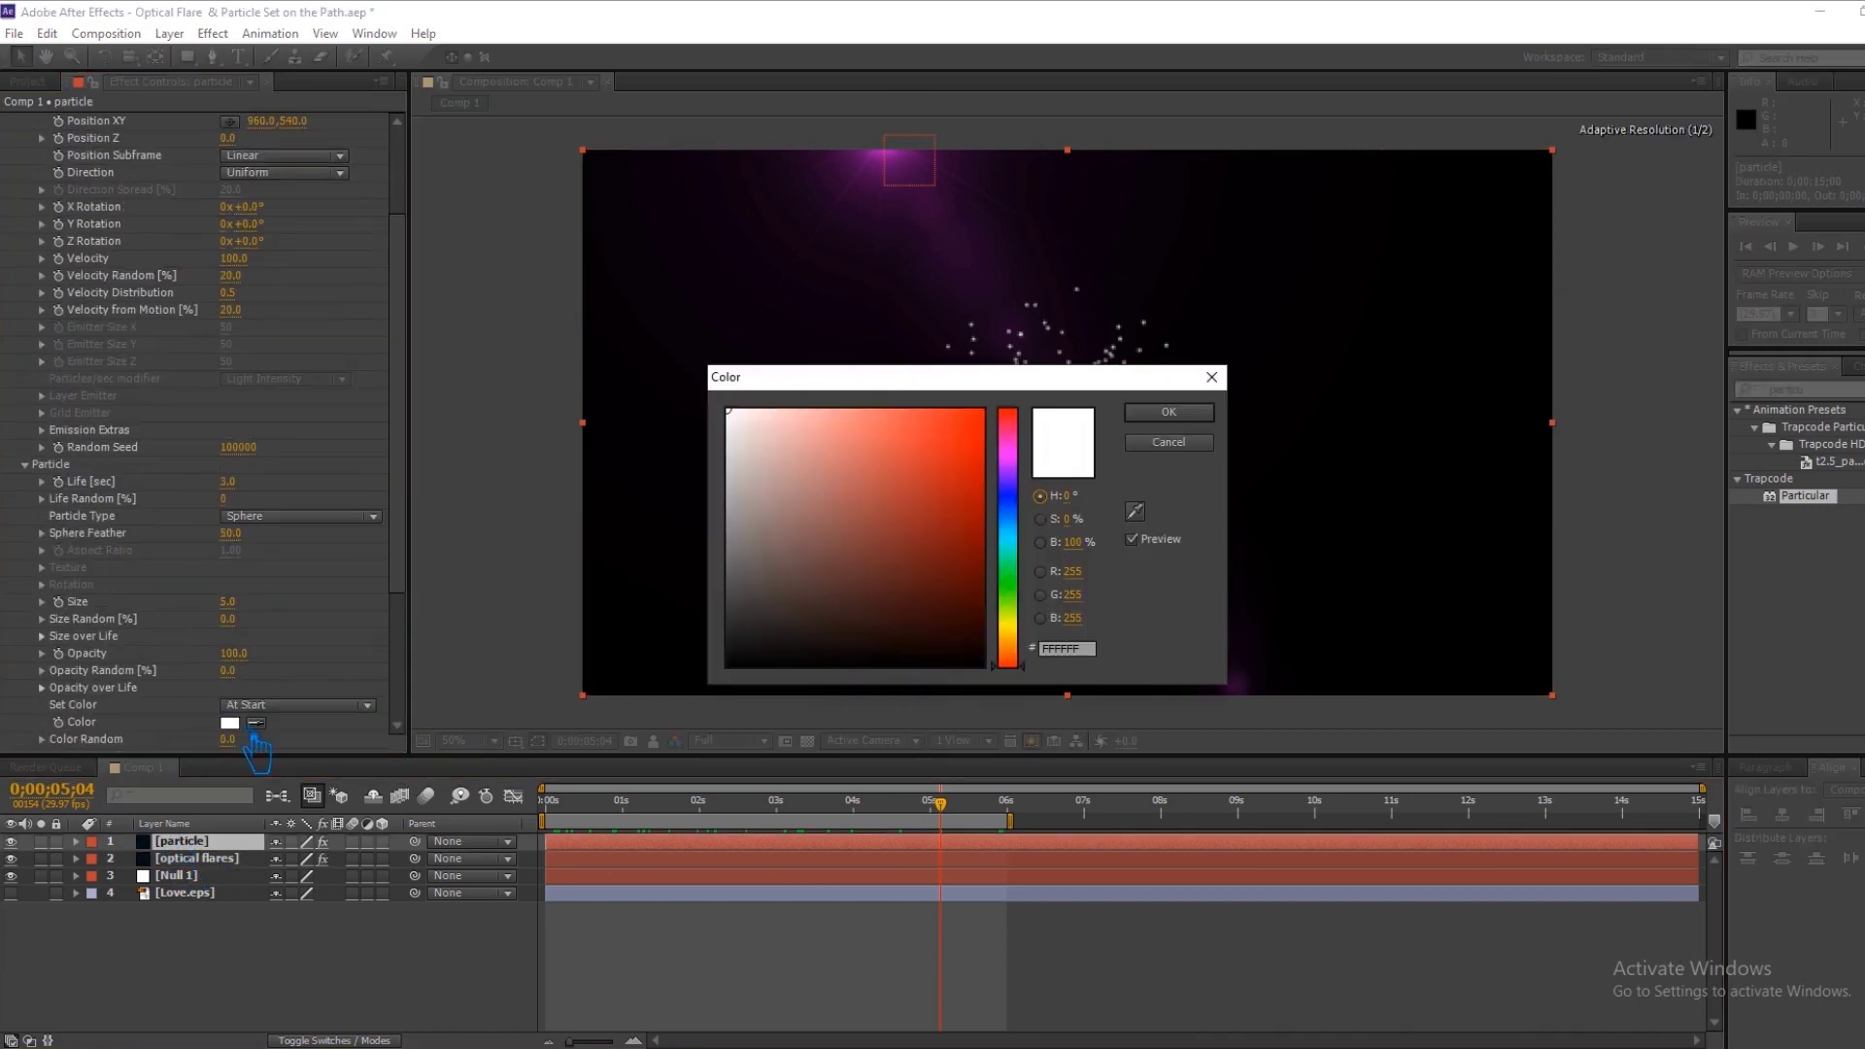
left_click(1100, 653)
type("f155ff")
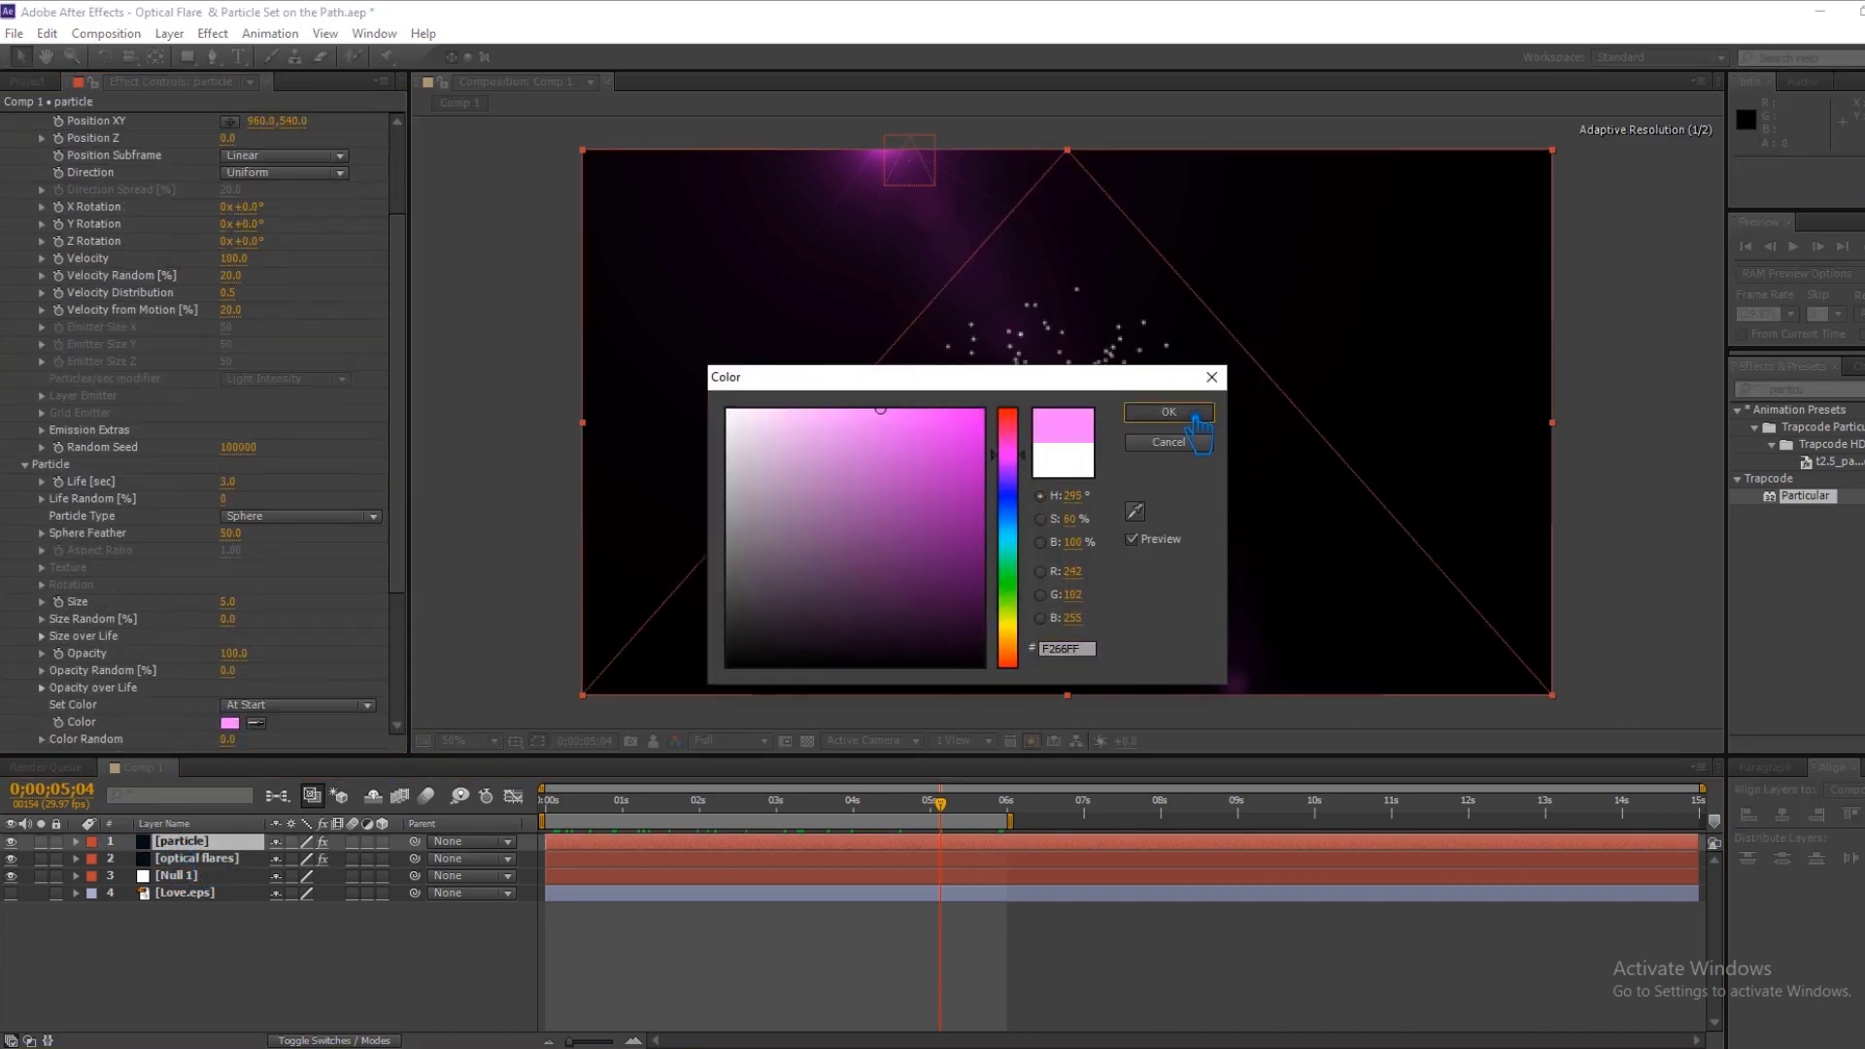
left_click(1200, 413)
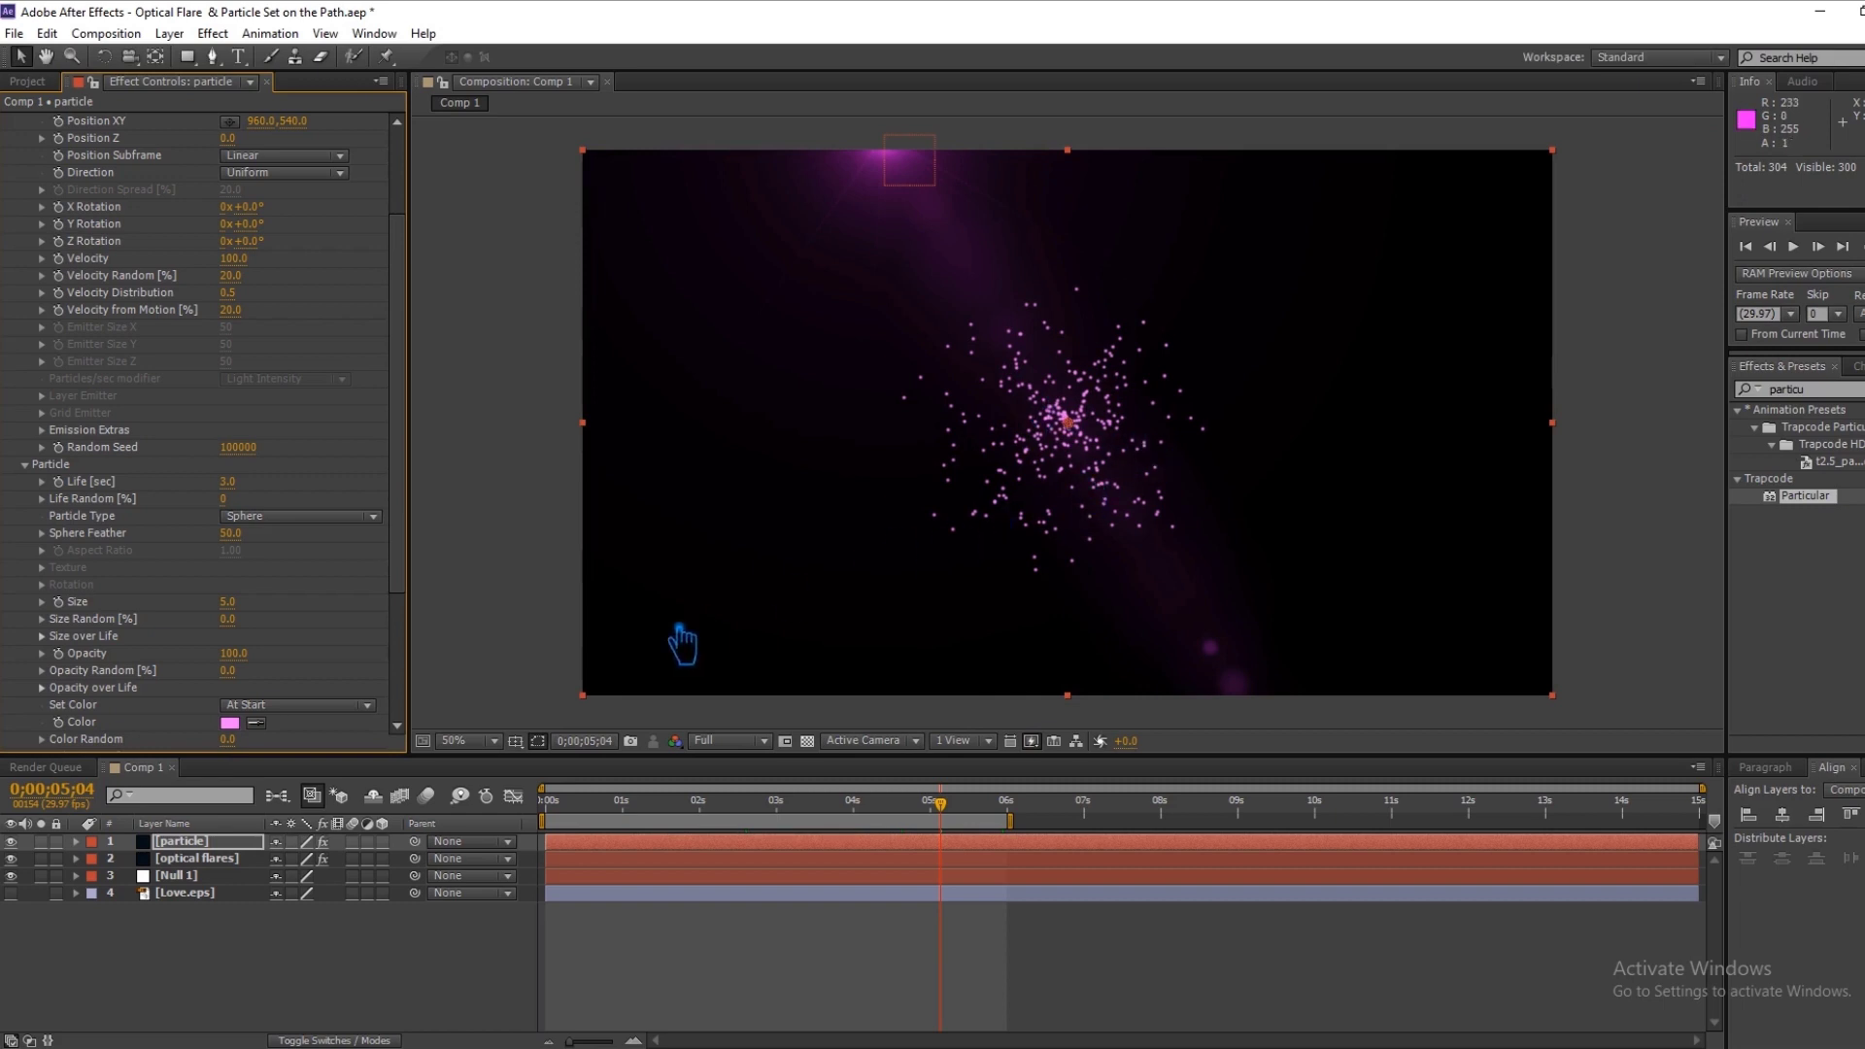
Copy Null 1's heart-path Position keyframes.
left_click(76, 841)
left_click(77, 841)
left_click(107, 876)
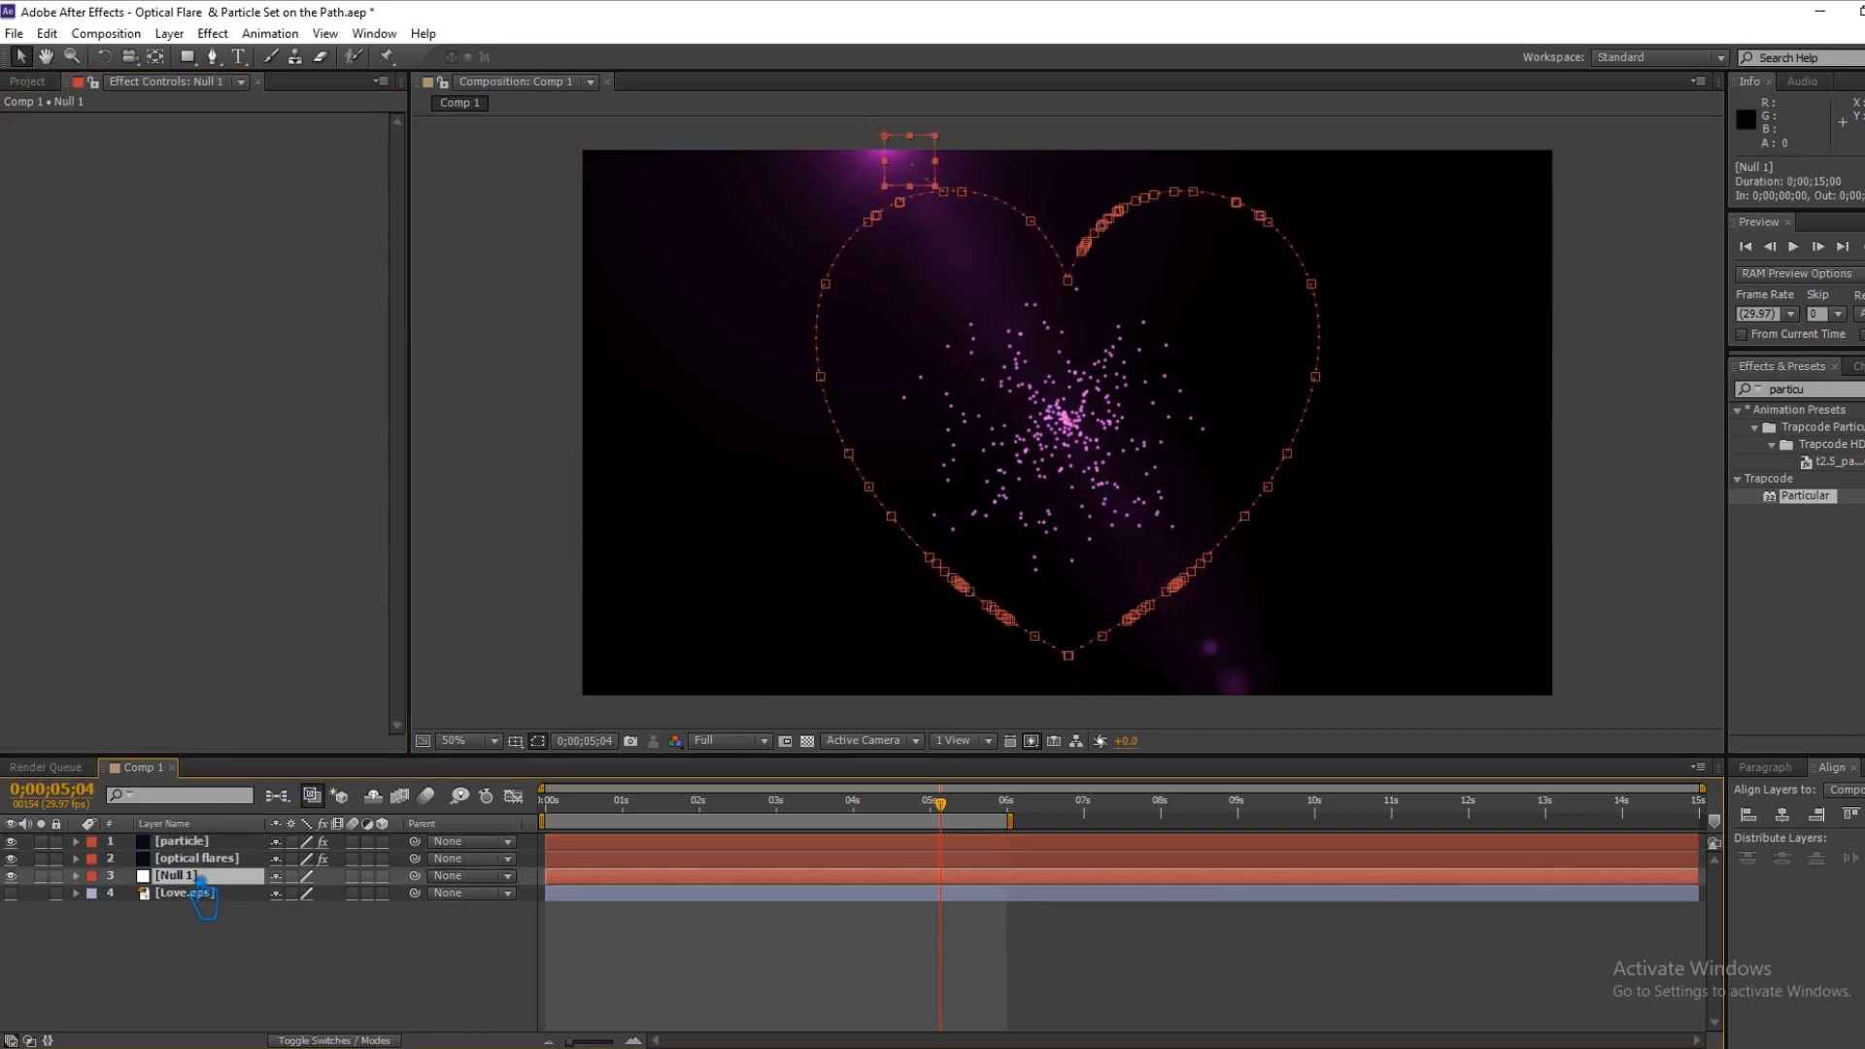
left_click(77, 876)
left_click(199, 927)
key("ctrl+v")
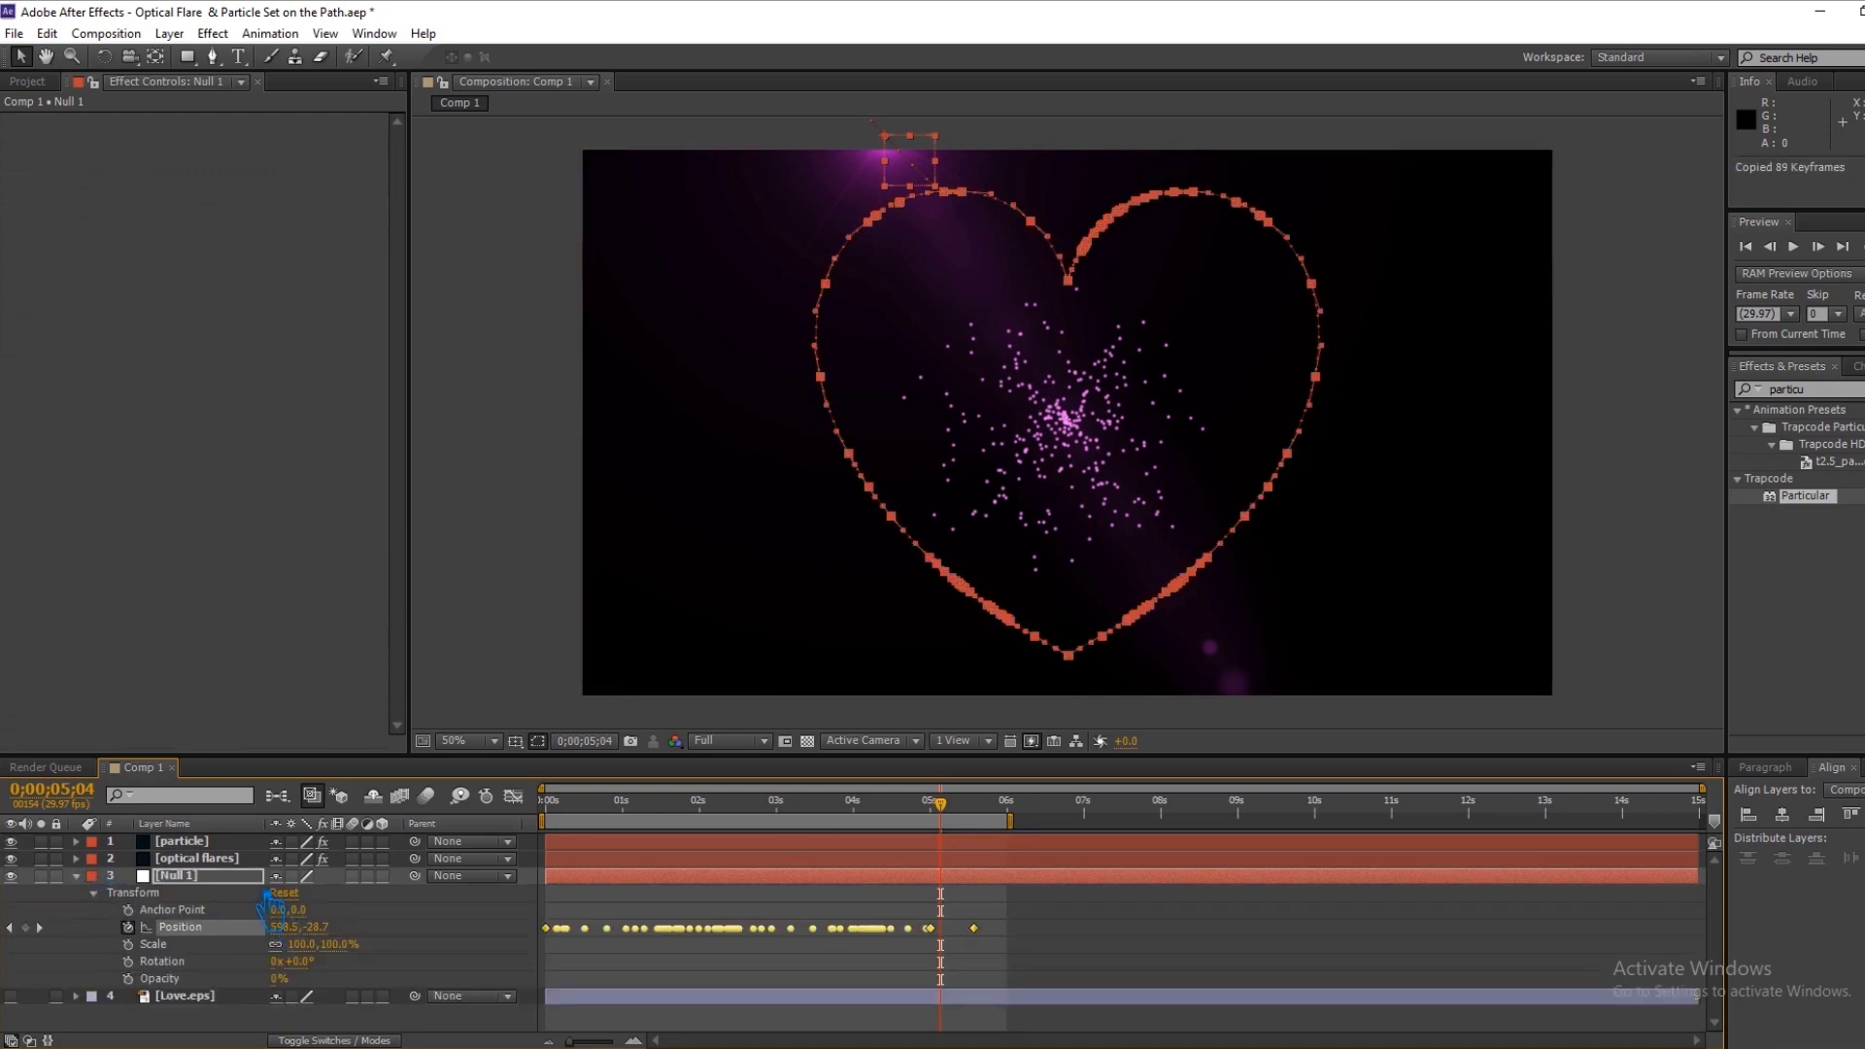
left_click(77, 876)
Paste the heart-path keyframes into Particular's Emitter Position XY at frame 0.
left_click(116, 841)
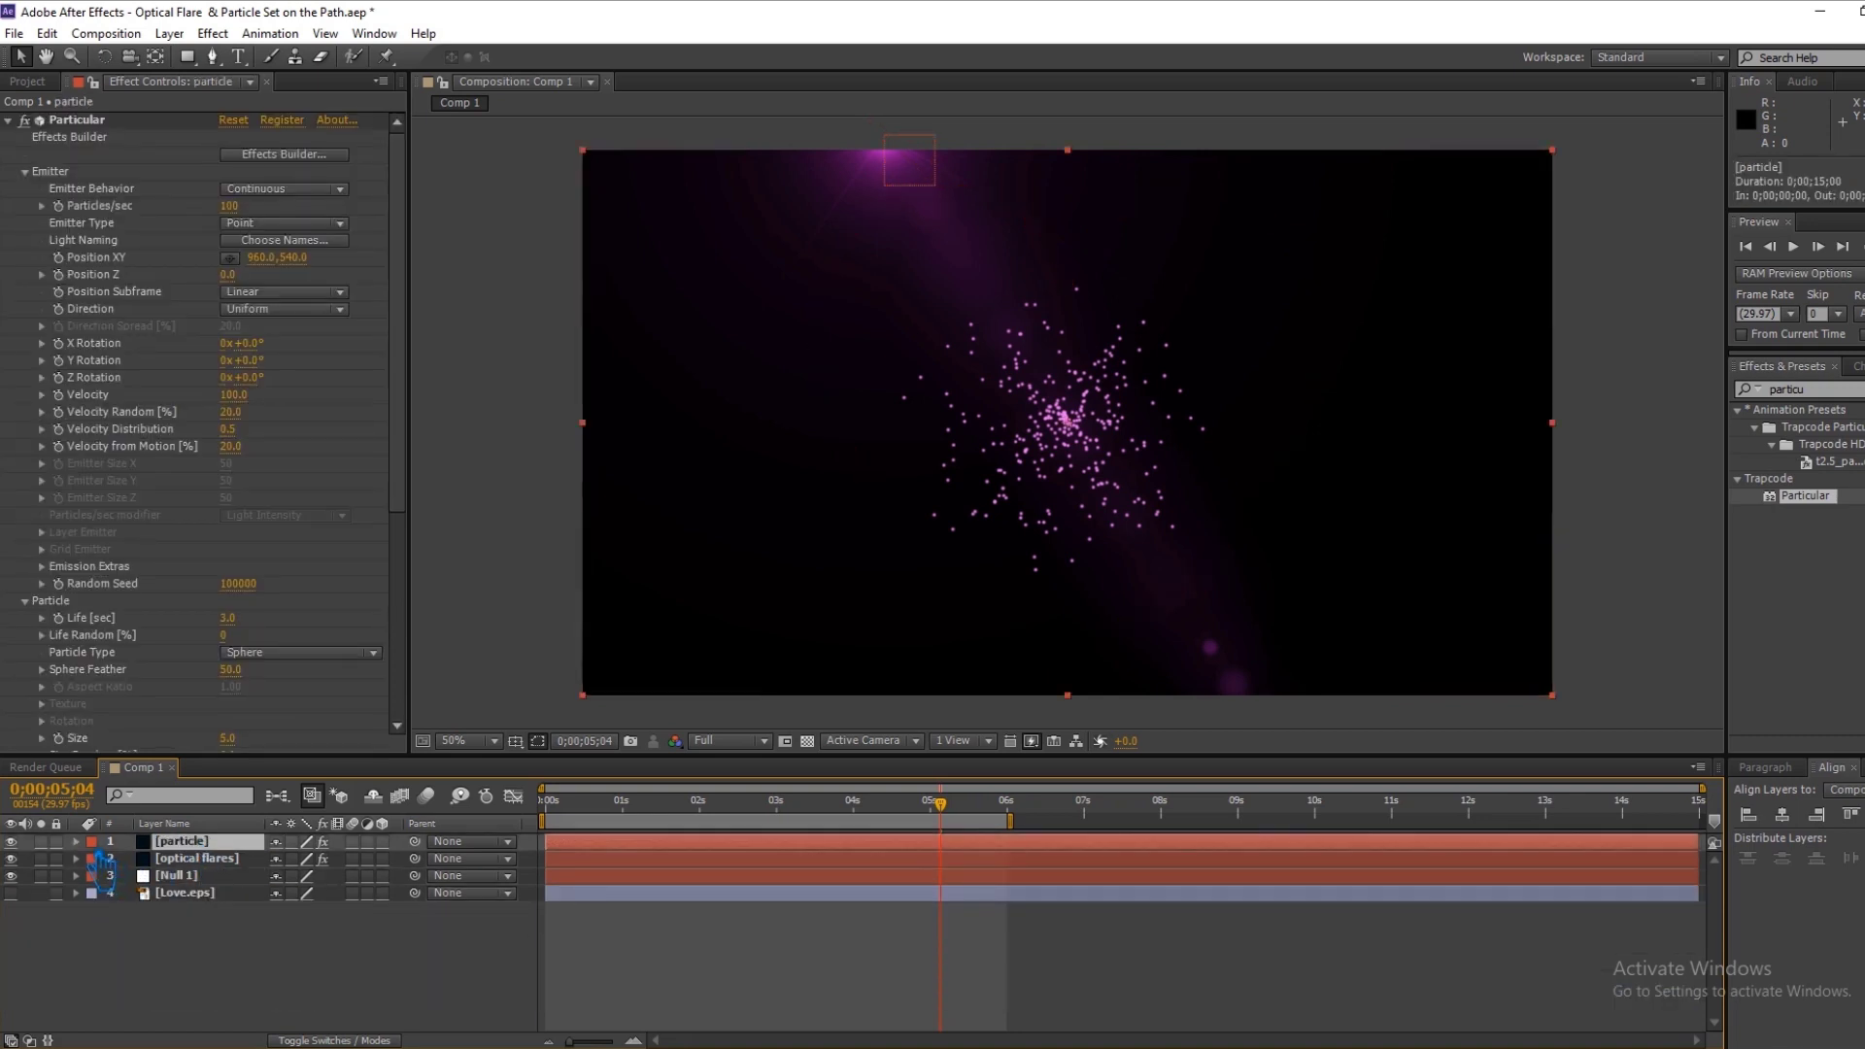
left_click(77, 842)
left_click(95, 859)
left_click(110, 875)
left_click(145, 906)
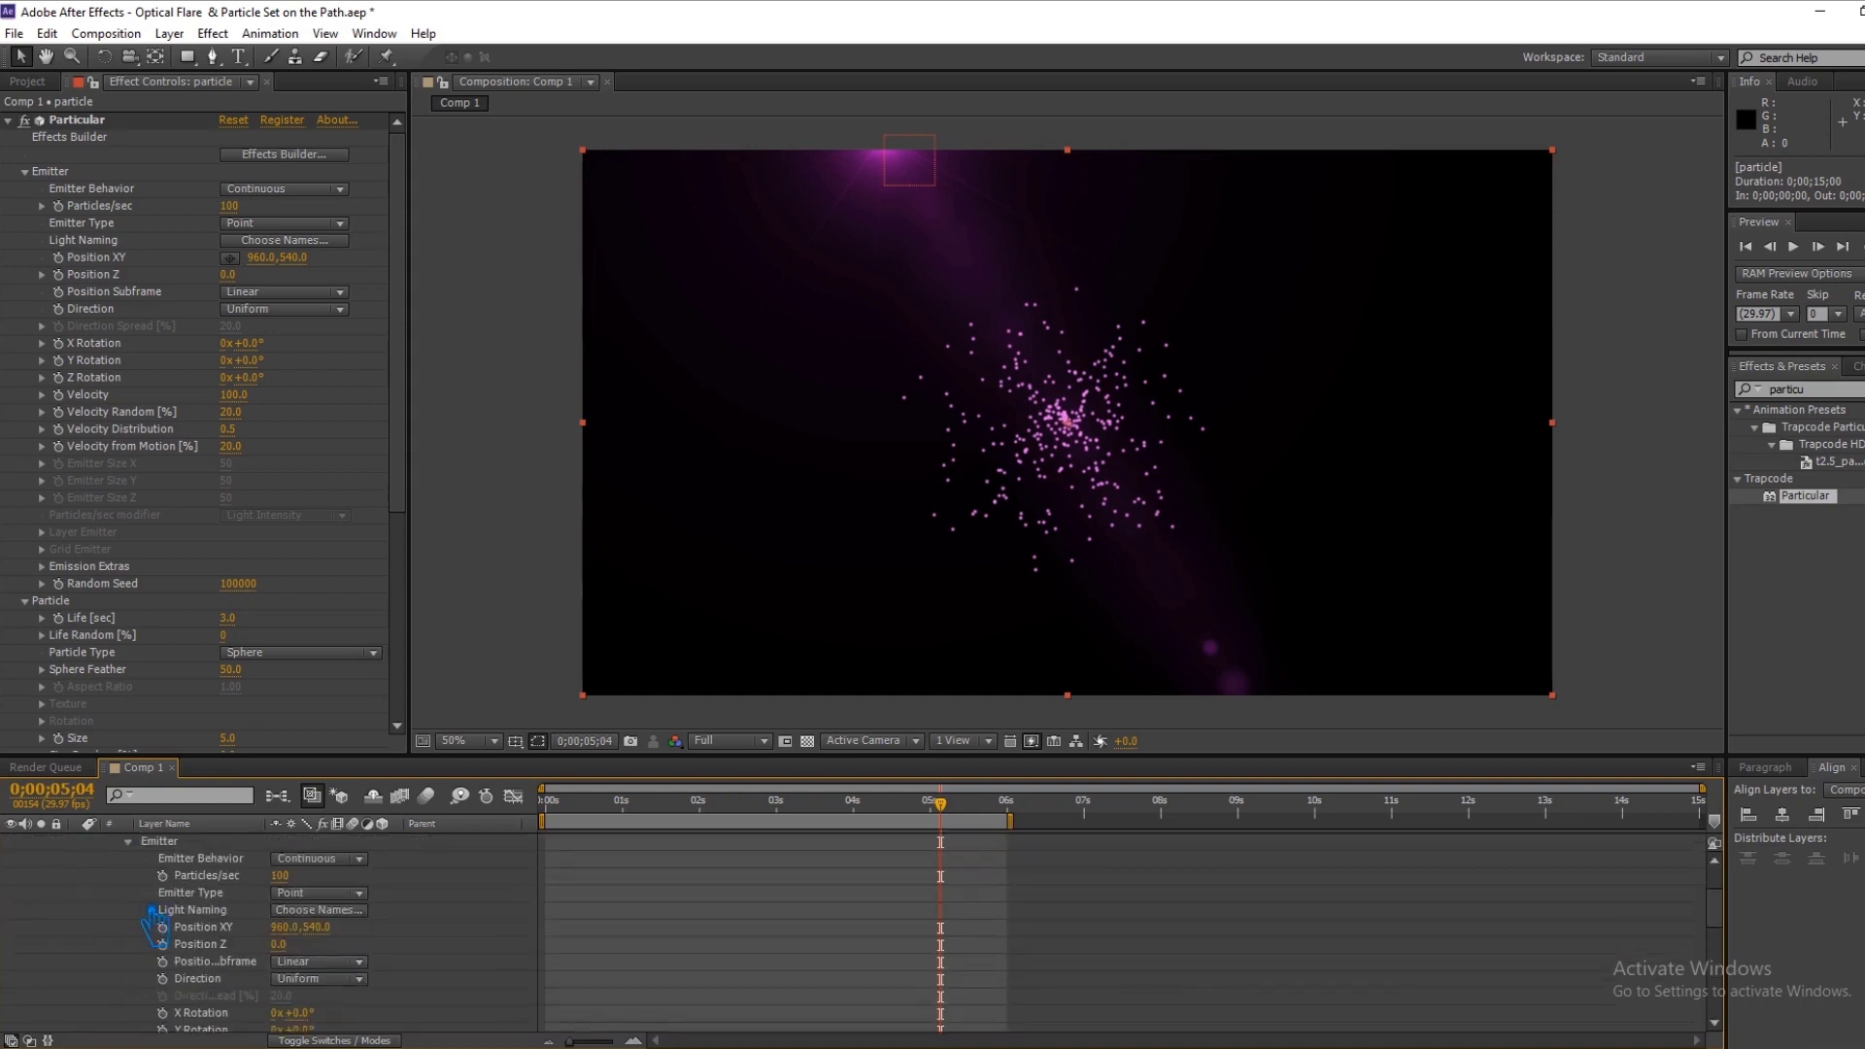
left_click(227, 928)
key("Home")
key("ctrl+v")
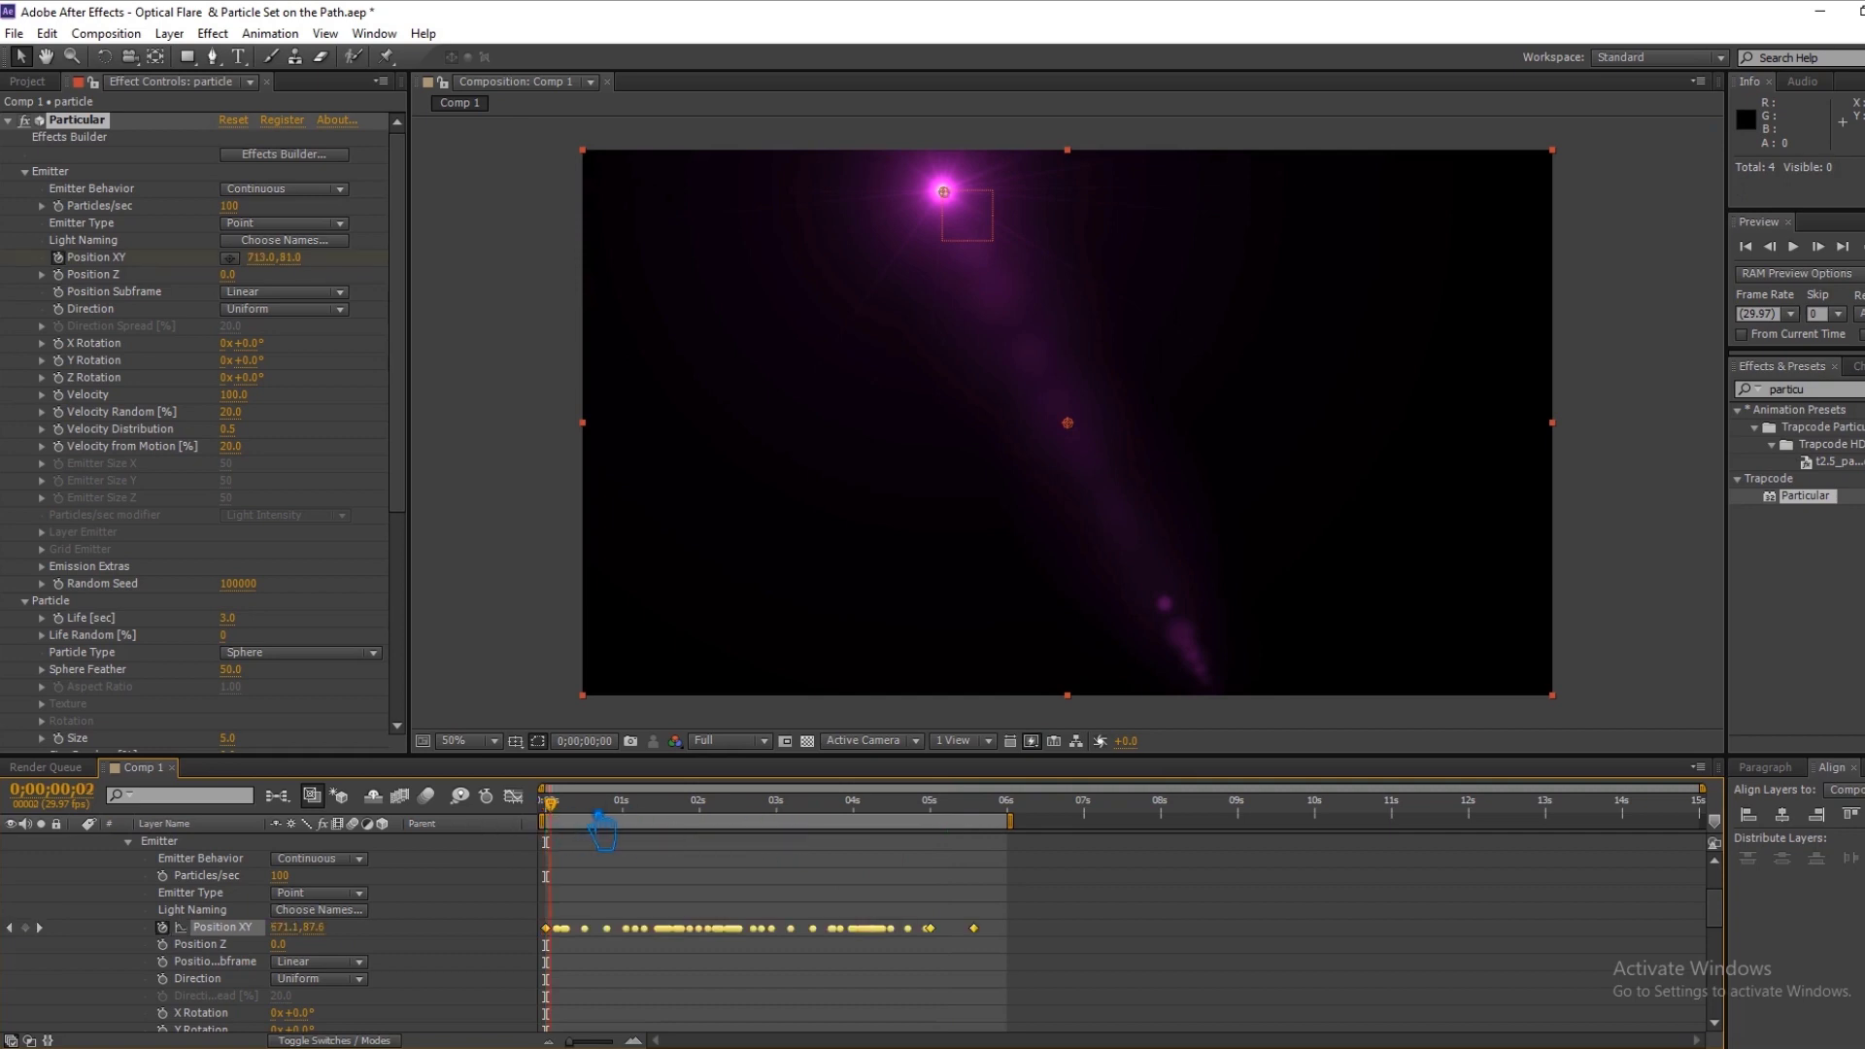
Scrub forward and play a preview to watch particles follow the heart.
left_click_drag(642, 821, 863, 855)
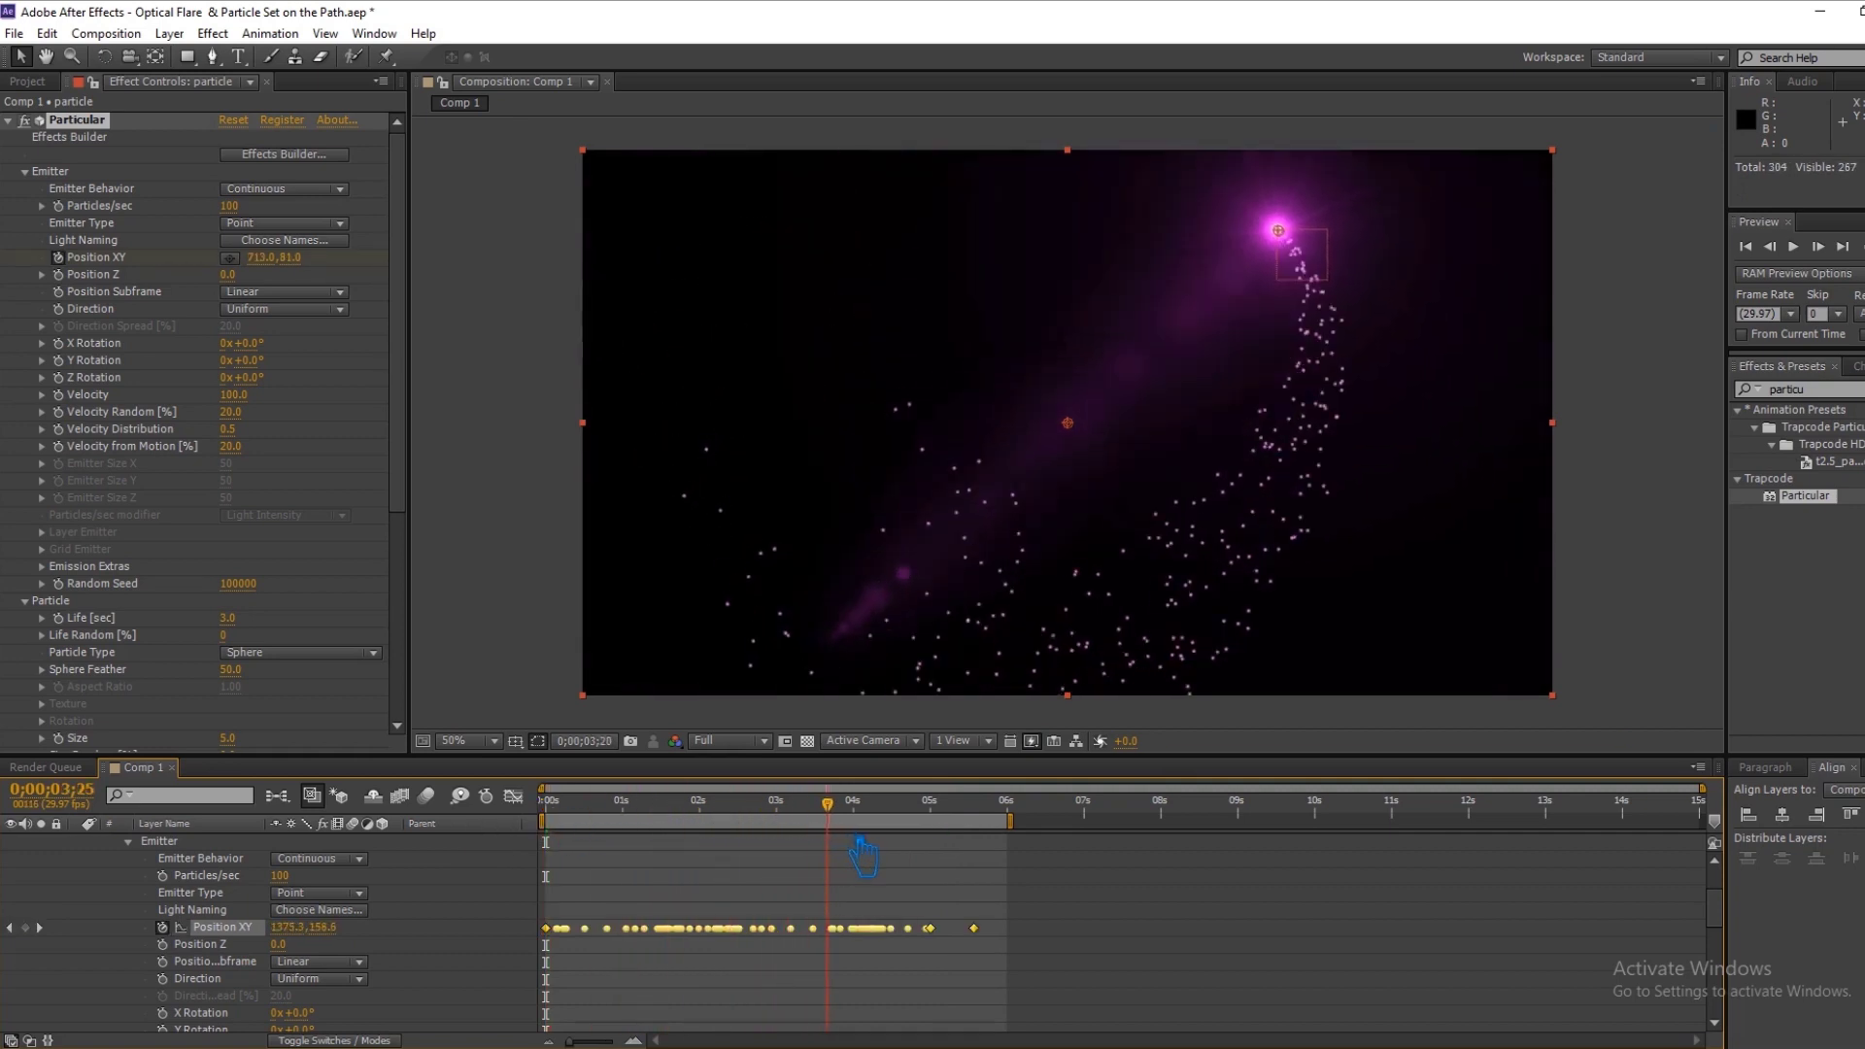
scroll(139, 916, "up", 3)
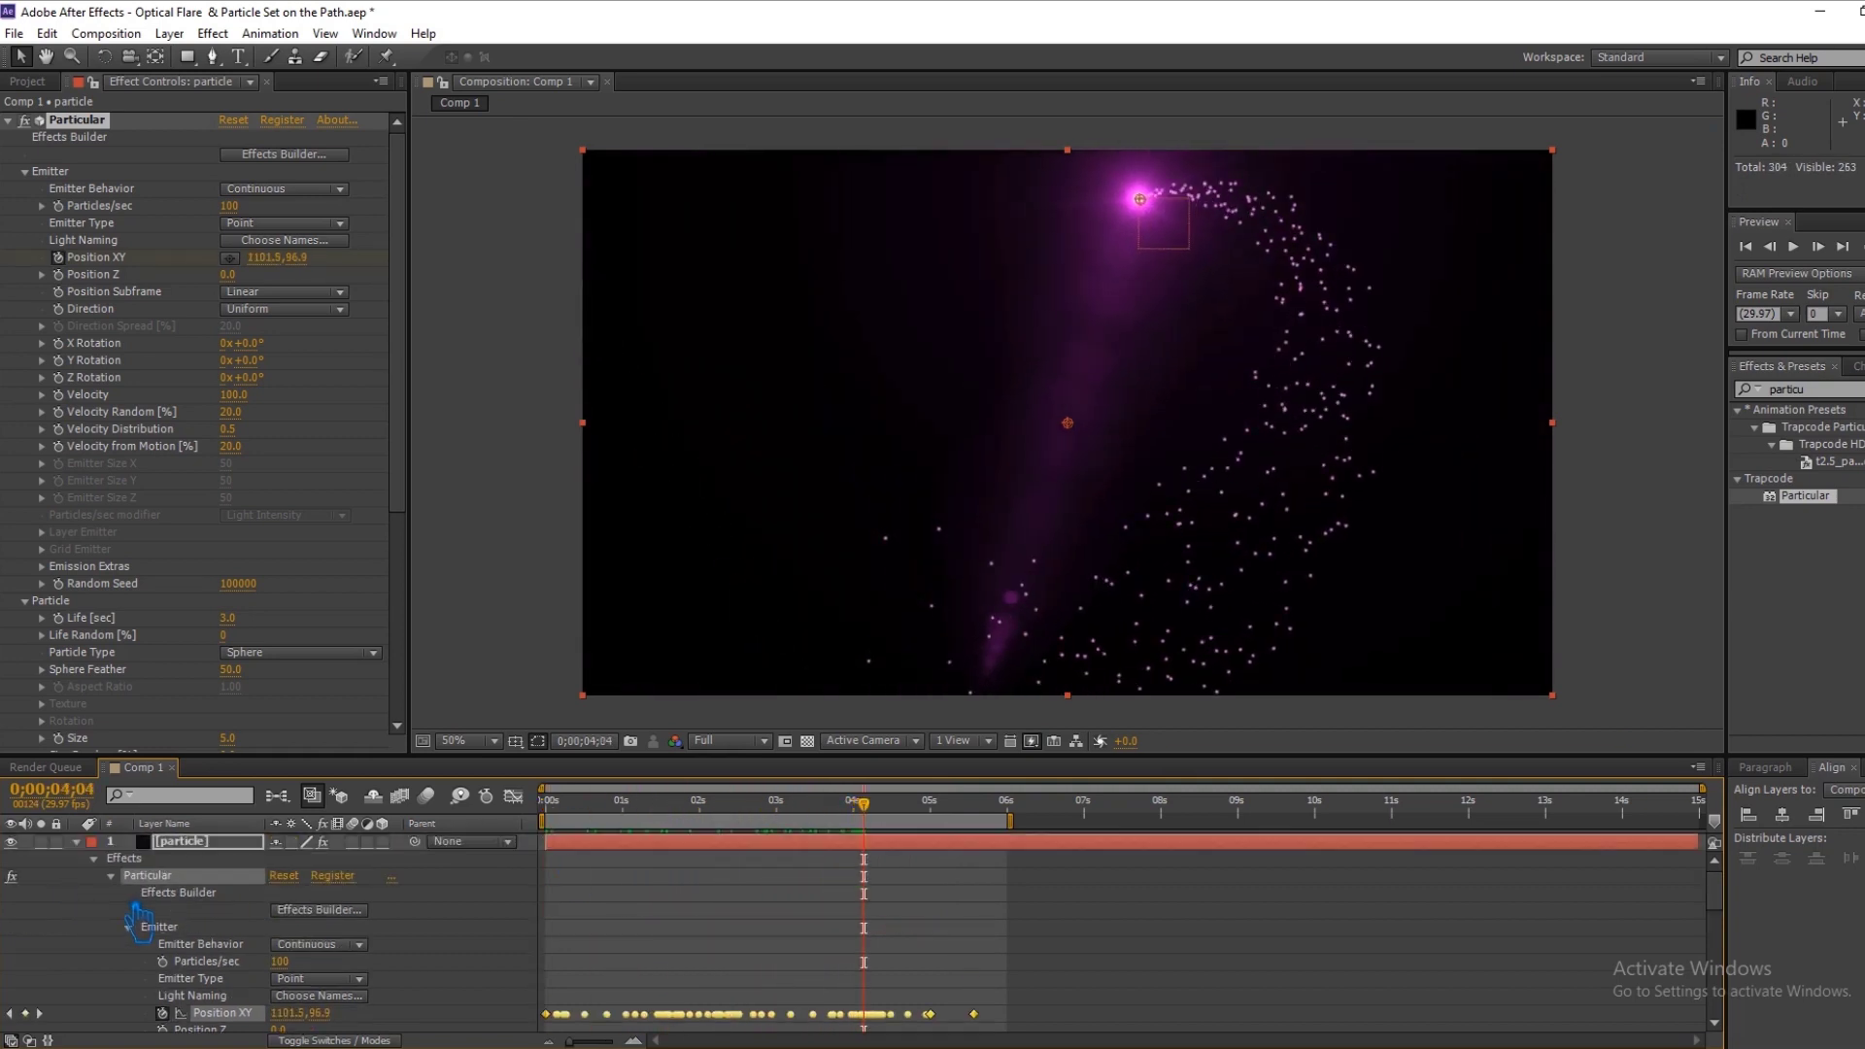
left_click(94, 859)
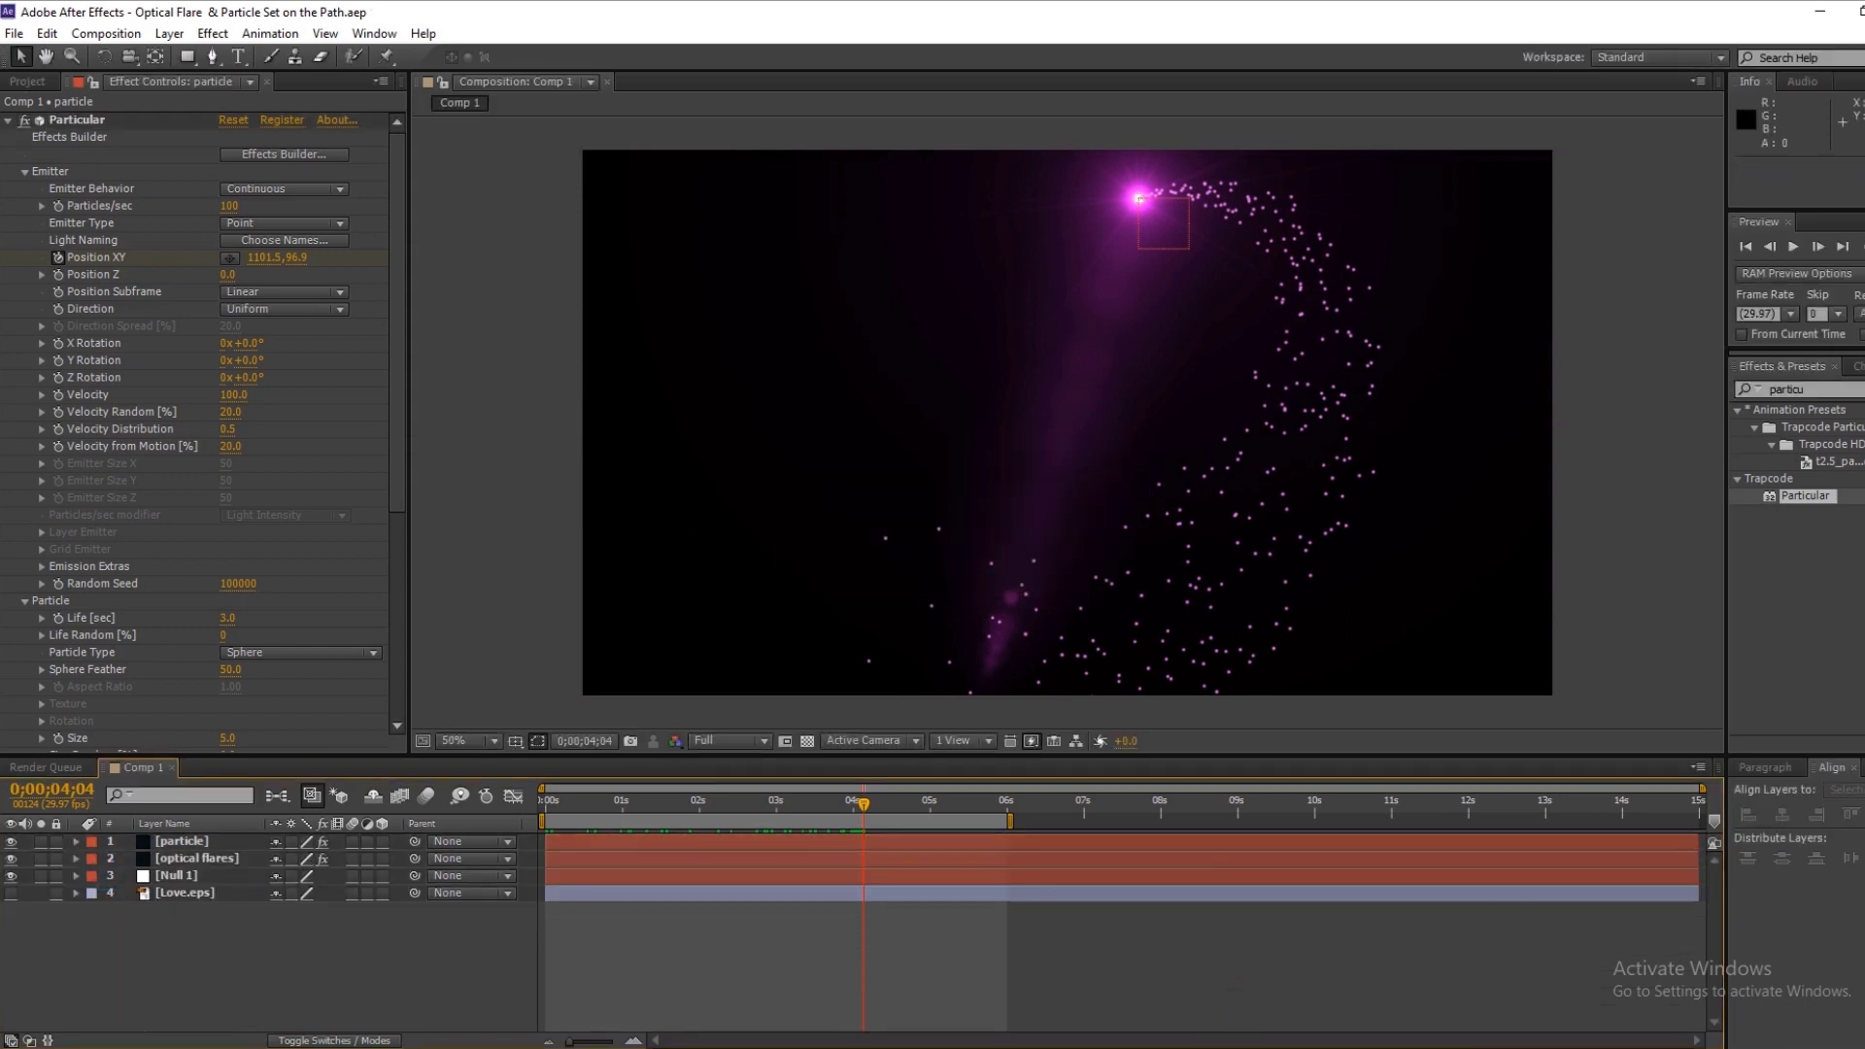
left_click(1793, 247)
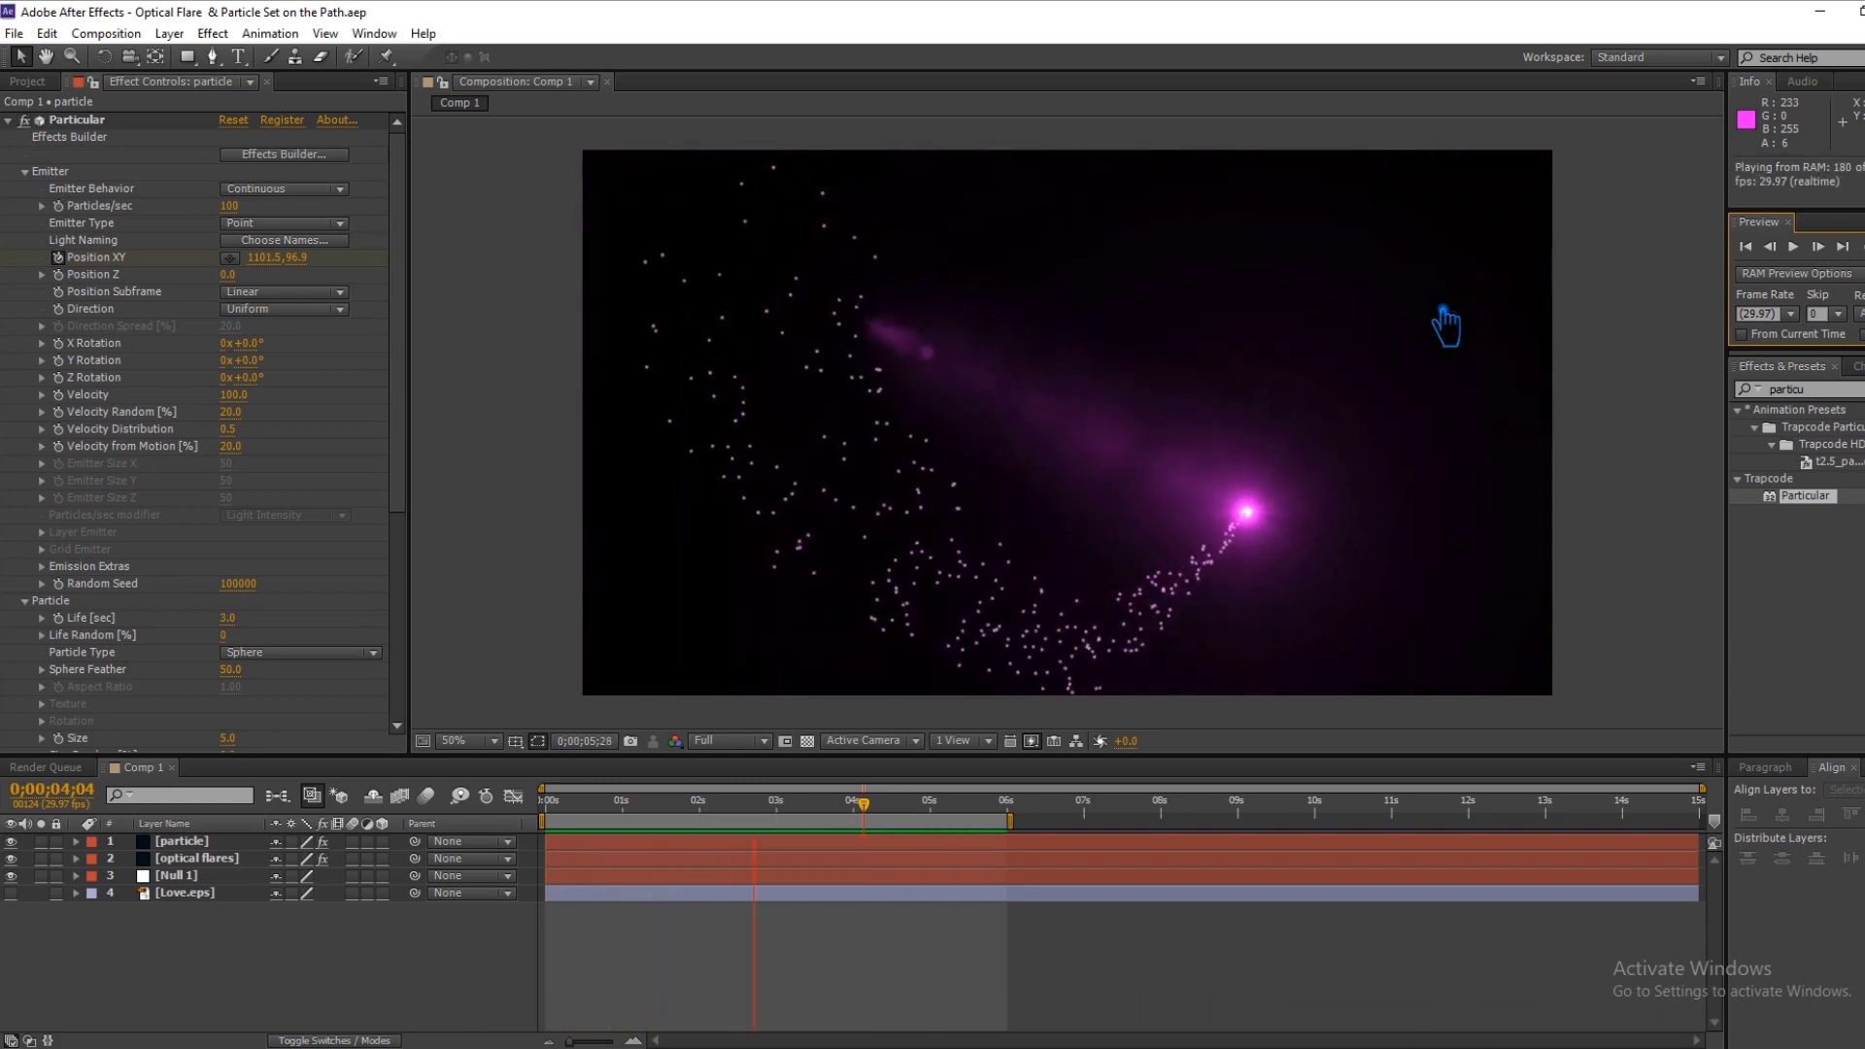
key("space")
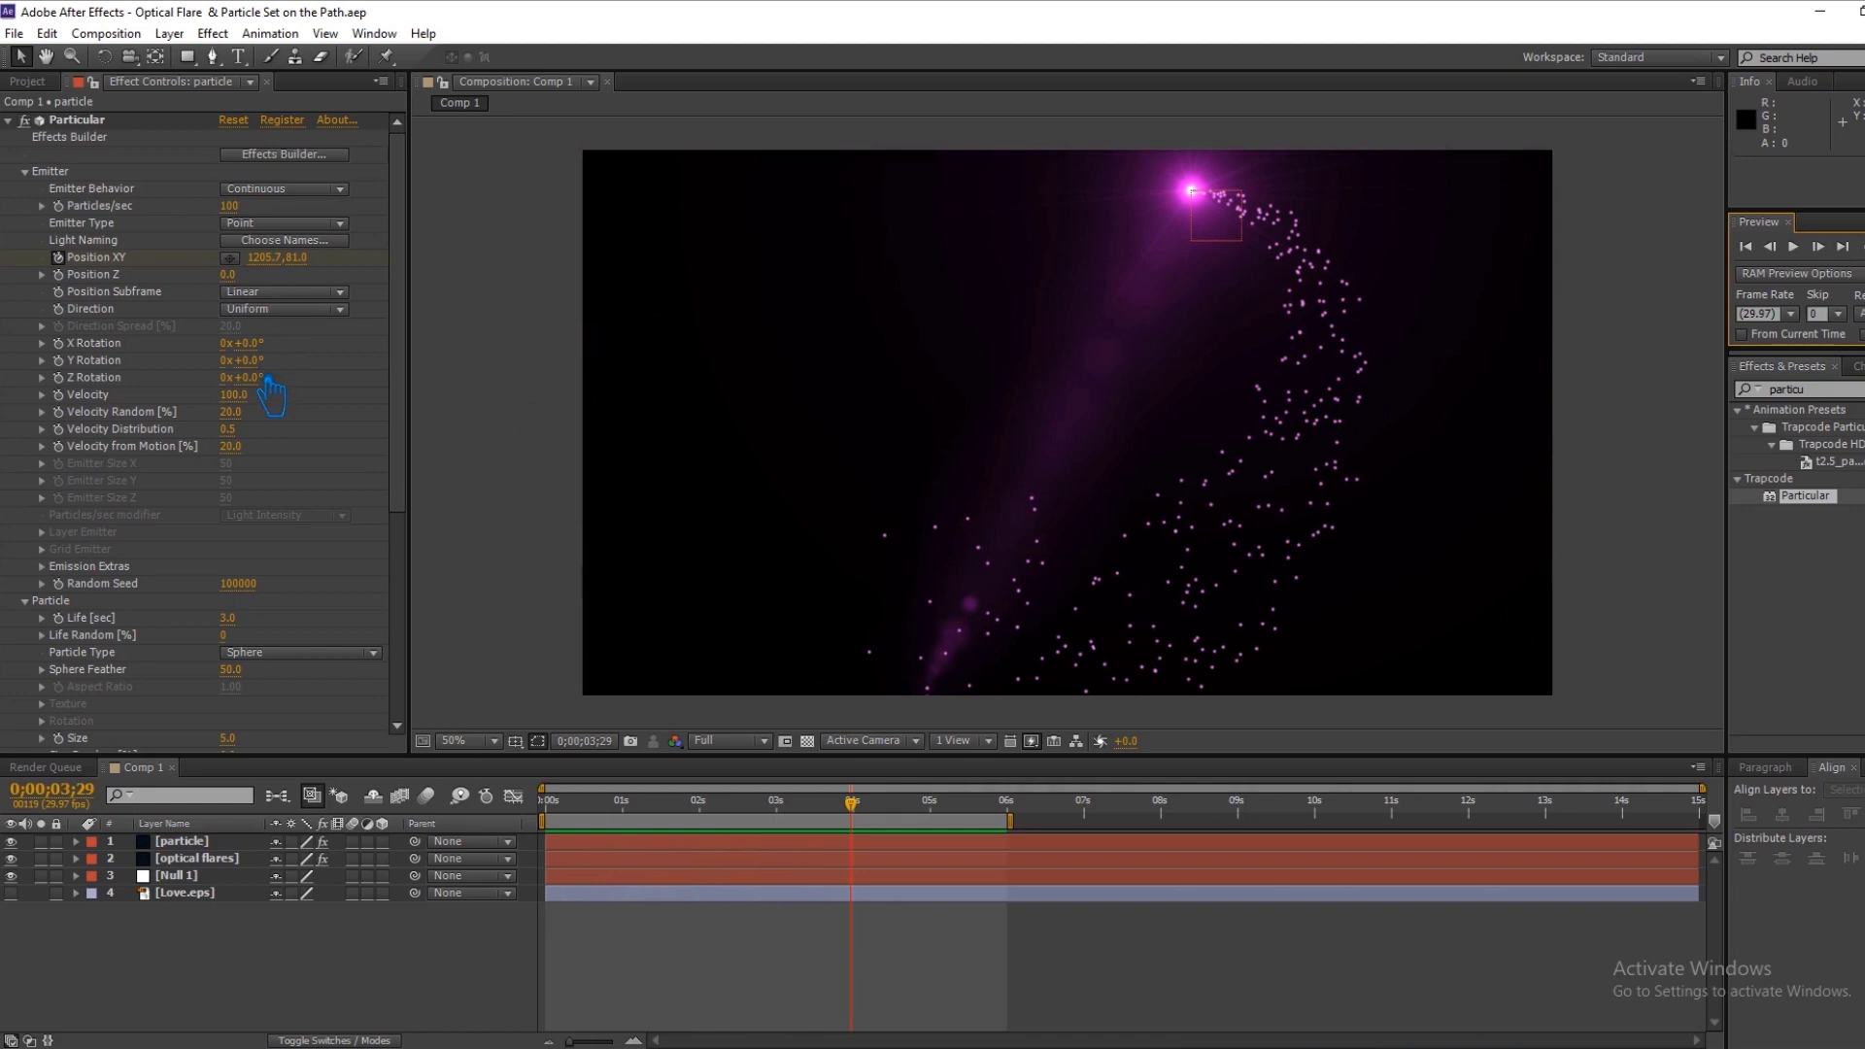
left_click(232, 206)
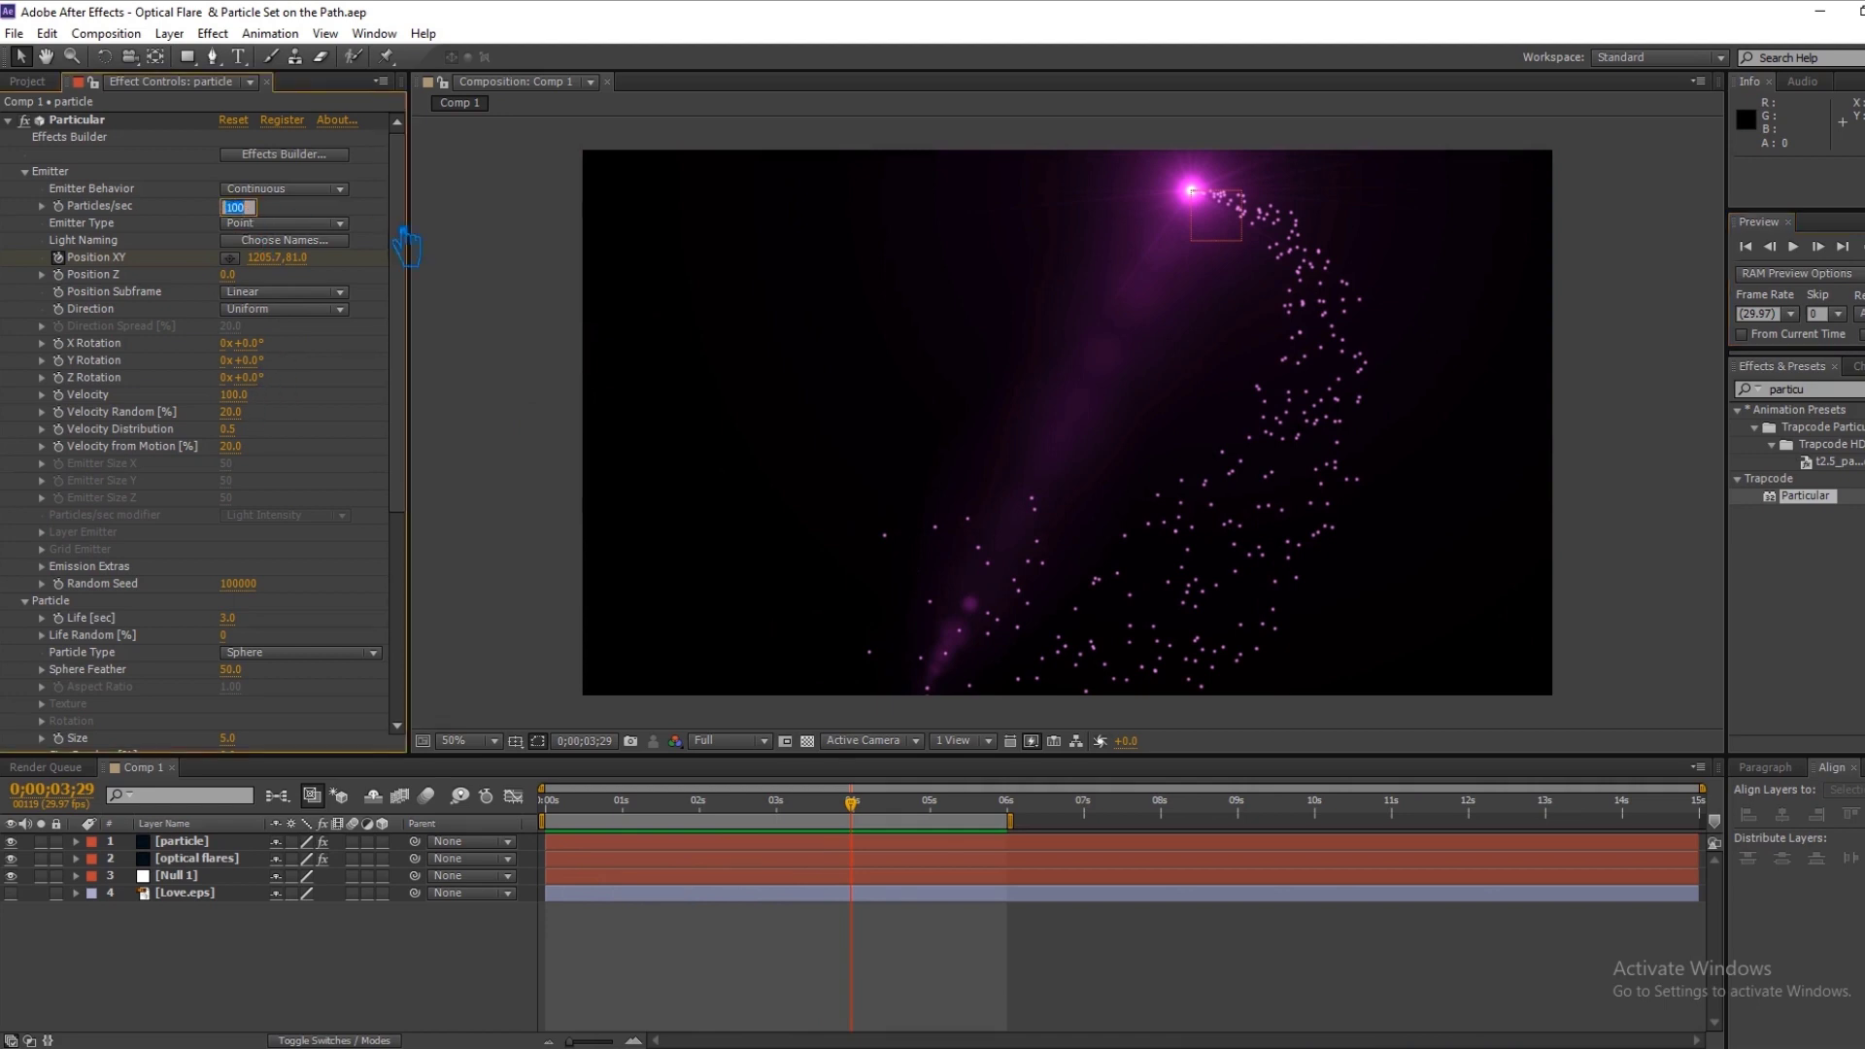
type("200")
Commit 200 particles/sec, then try Velocity 50 before settling on 60.
key("Return")
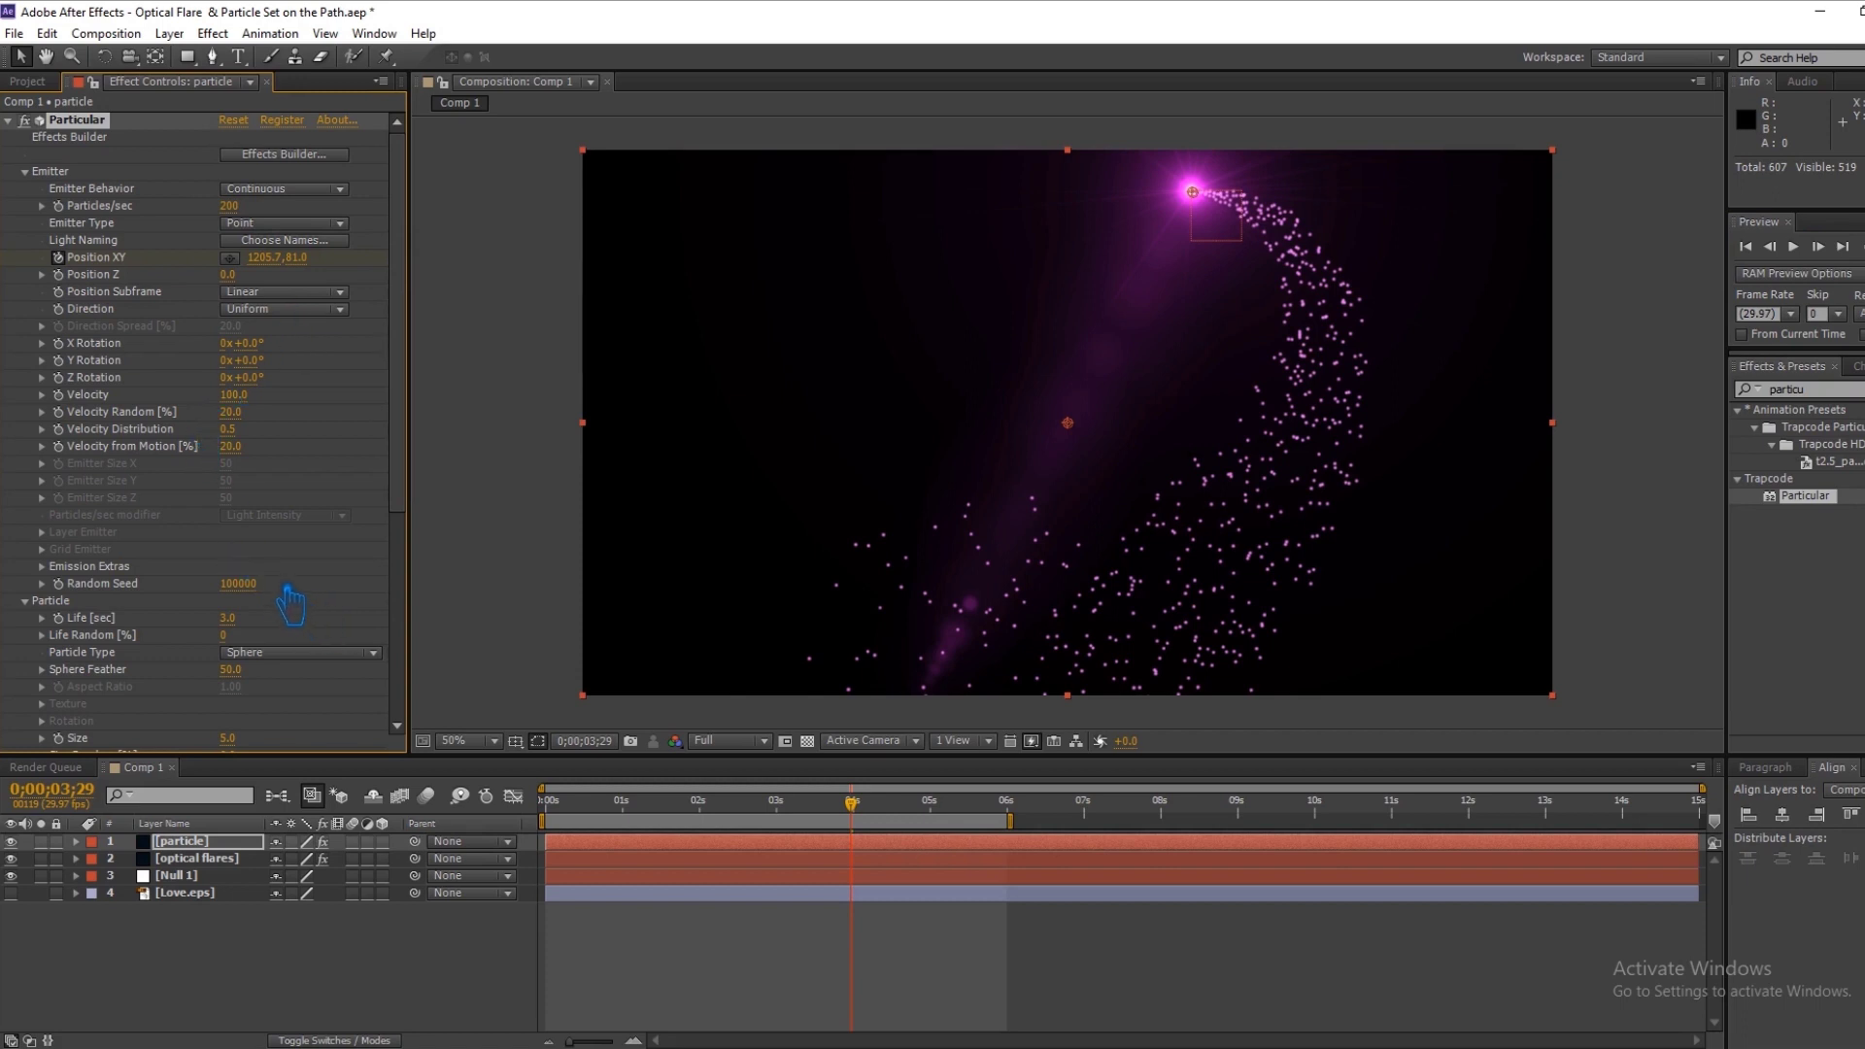
left_click(243, 395)
type("50")
key("Return")
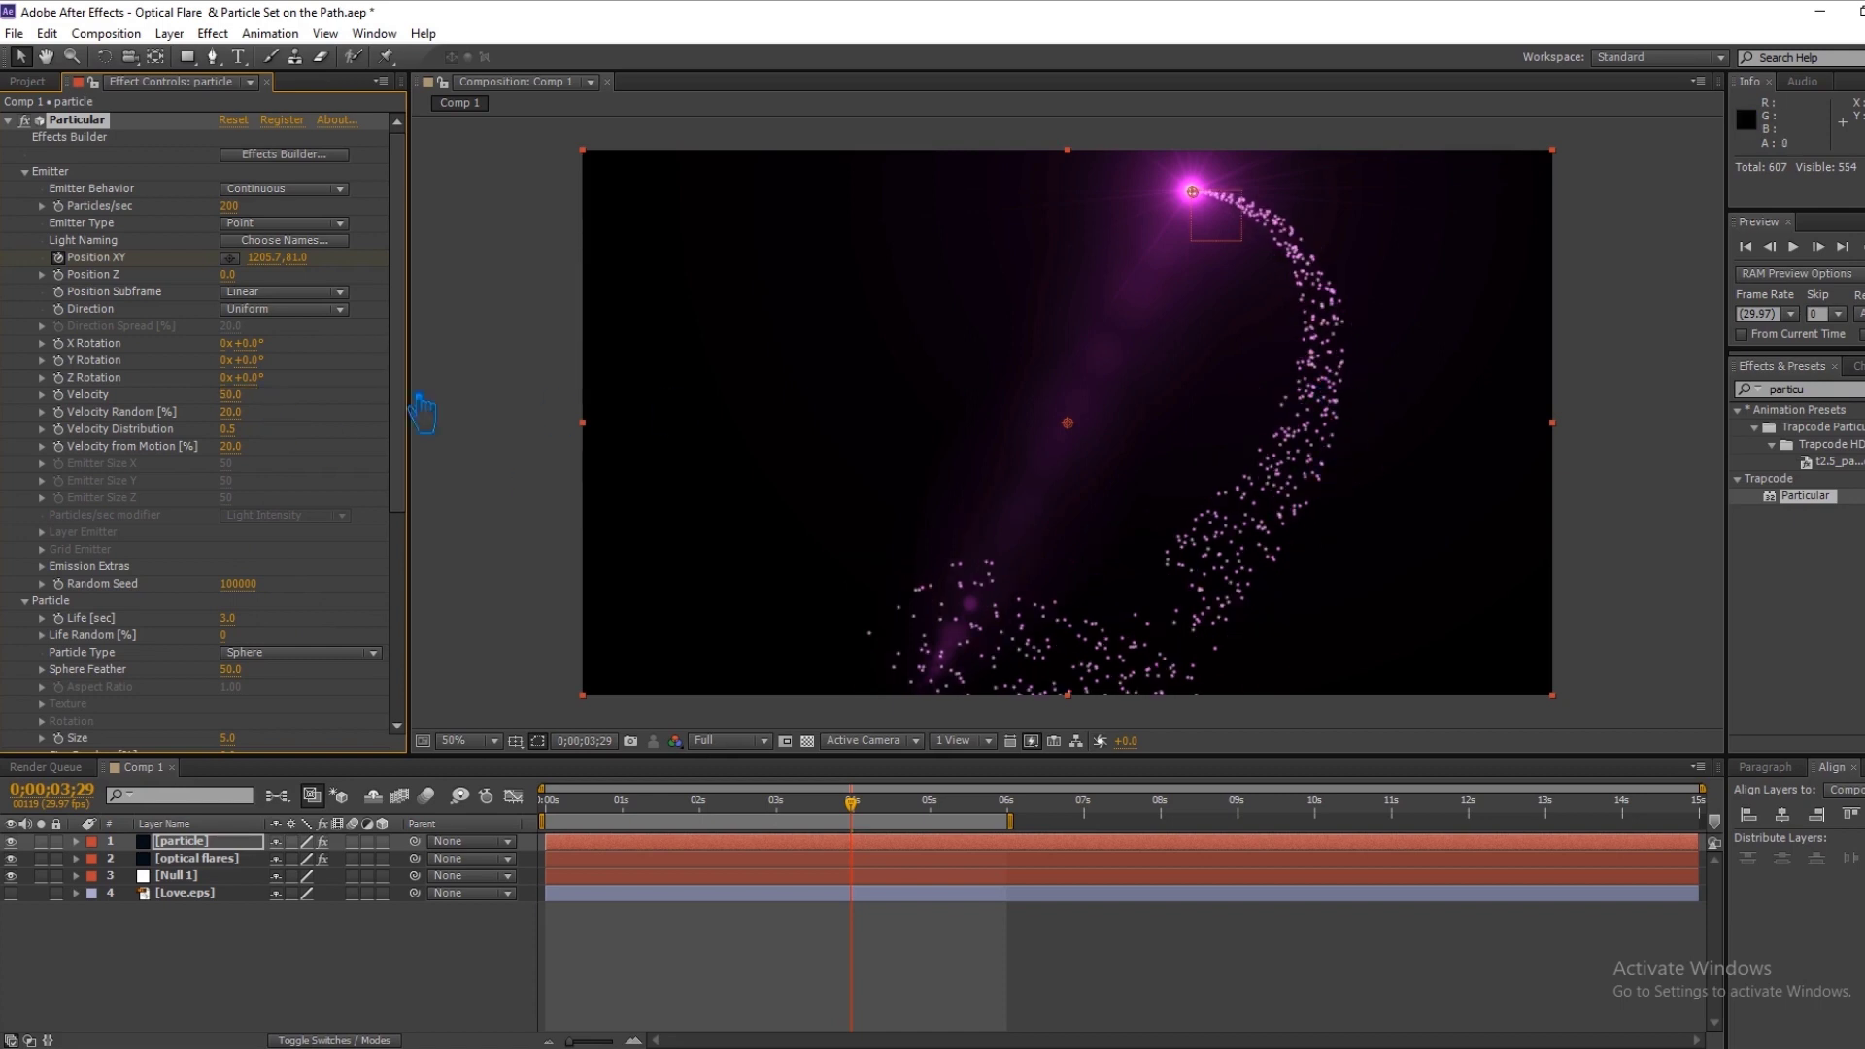
left_click(231, 396)
type("60")
key("Return")
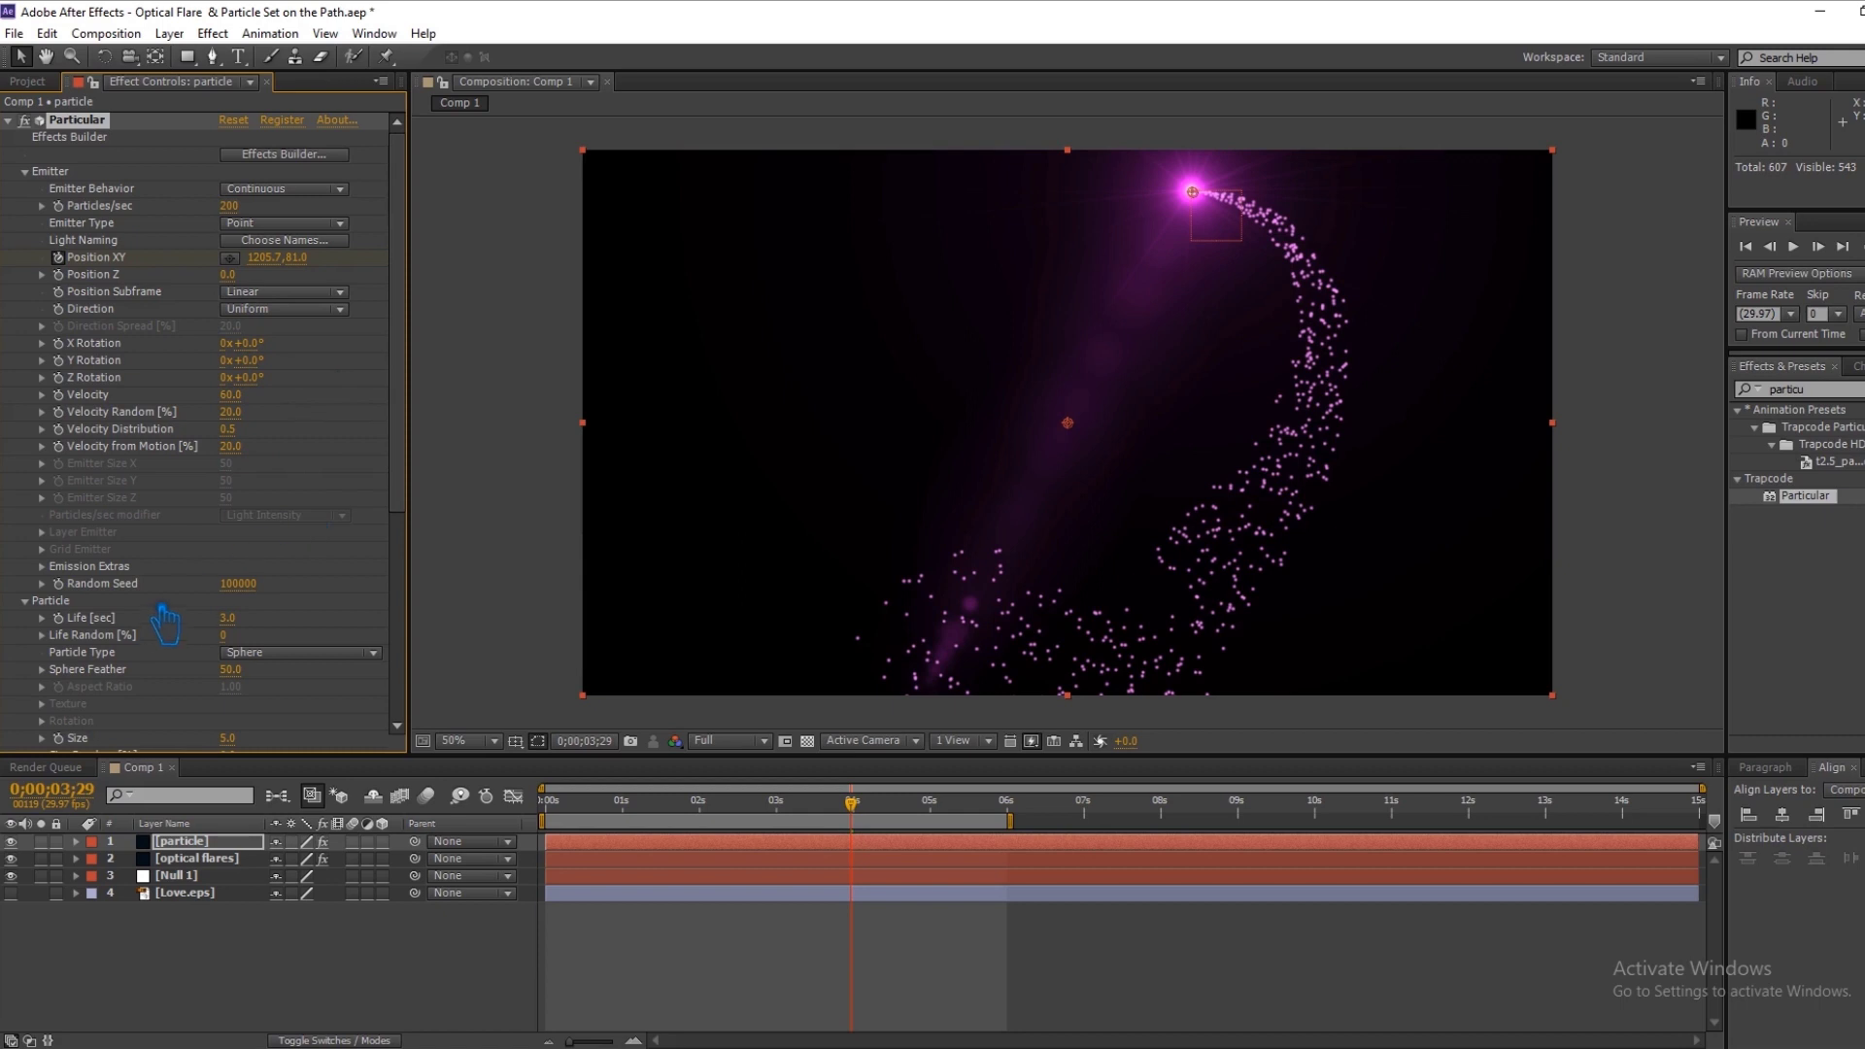
scroll(149, 626, "down", 2)
scroll(149, 627, "down", 2)
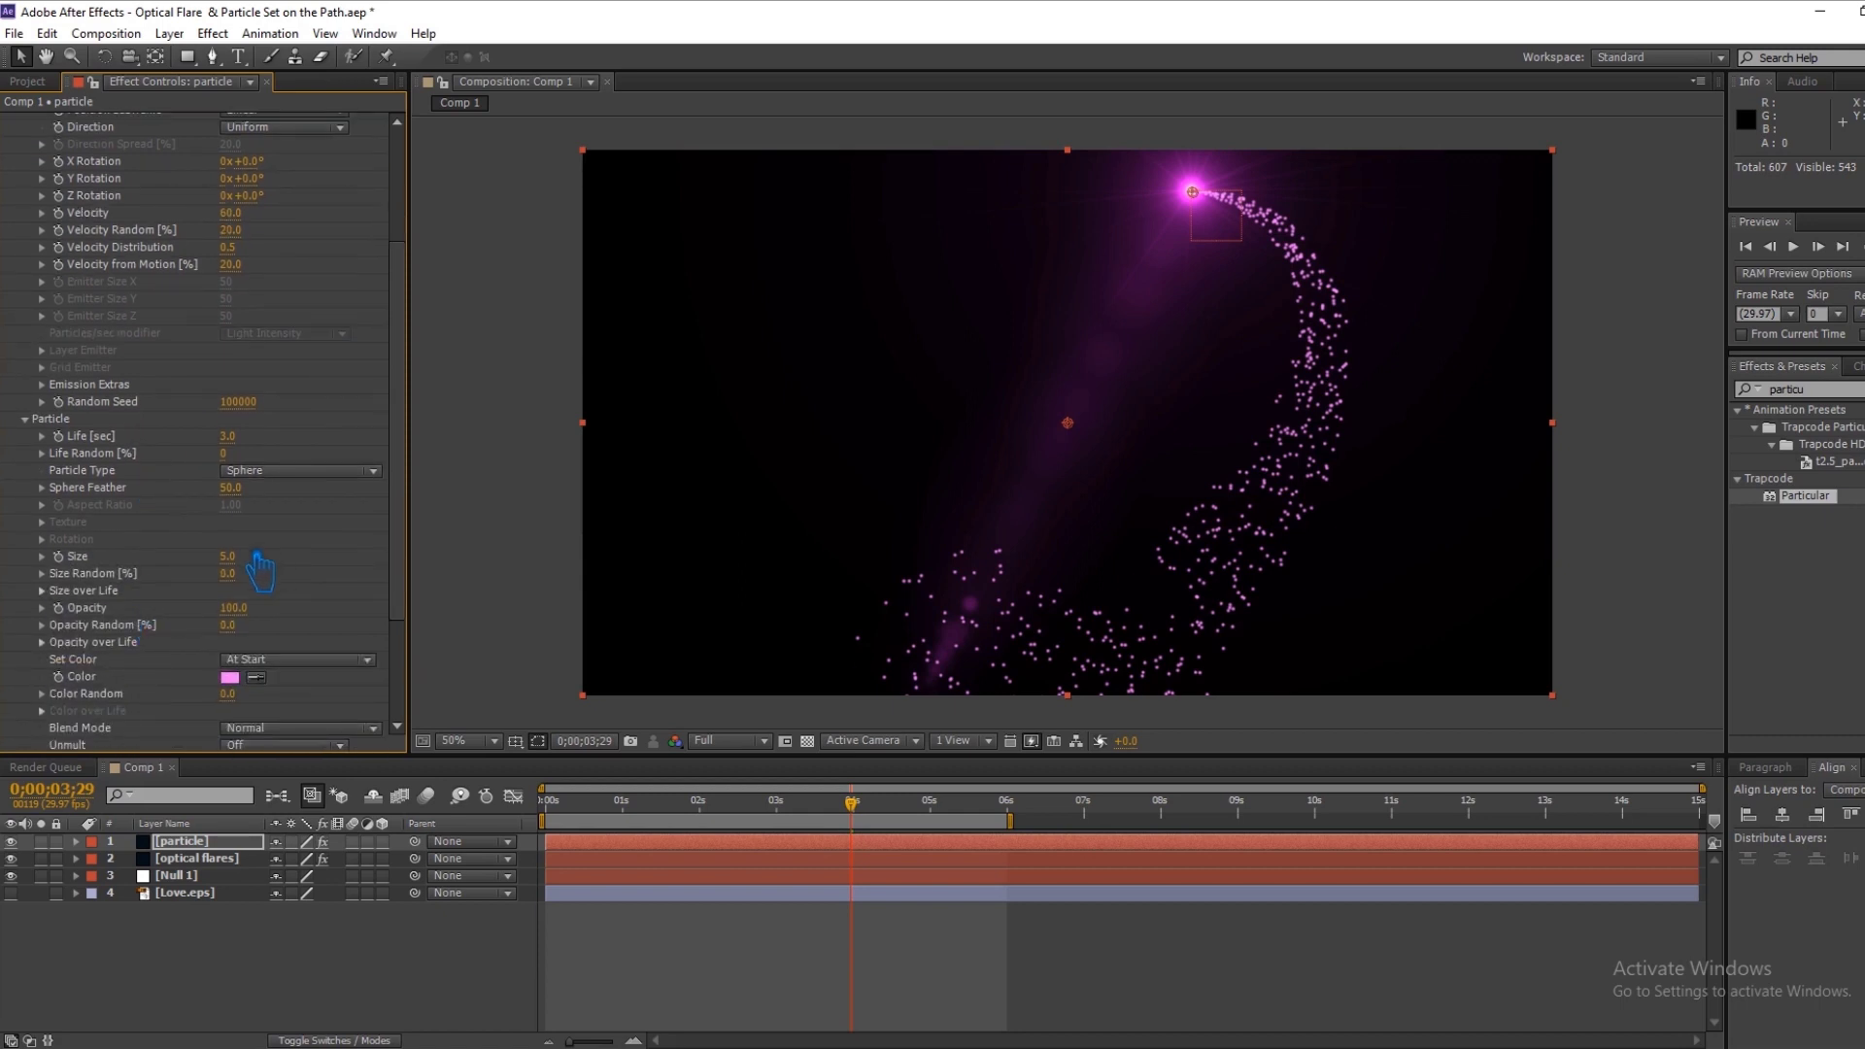
Set Particle Type to Square, briefly trying Cloudlet before returning to Square.
scroll(260, 568, "down", 1)
left_click(321, 426)
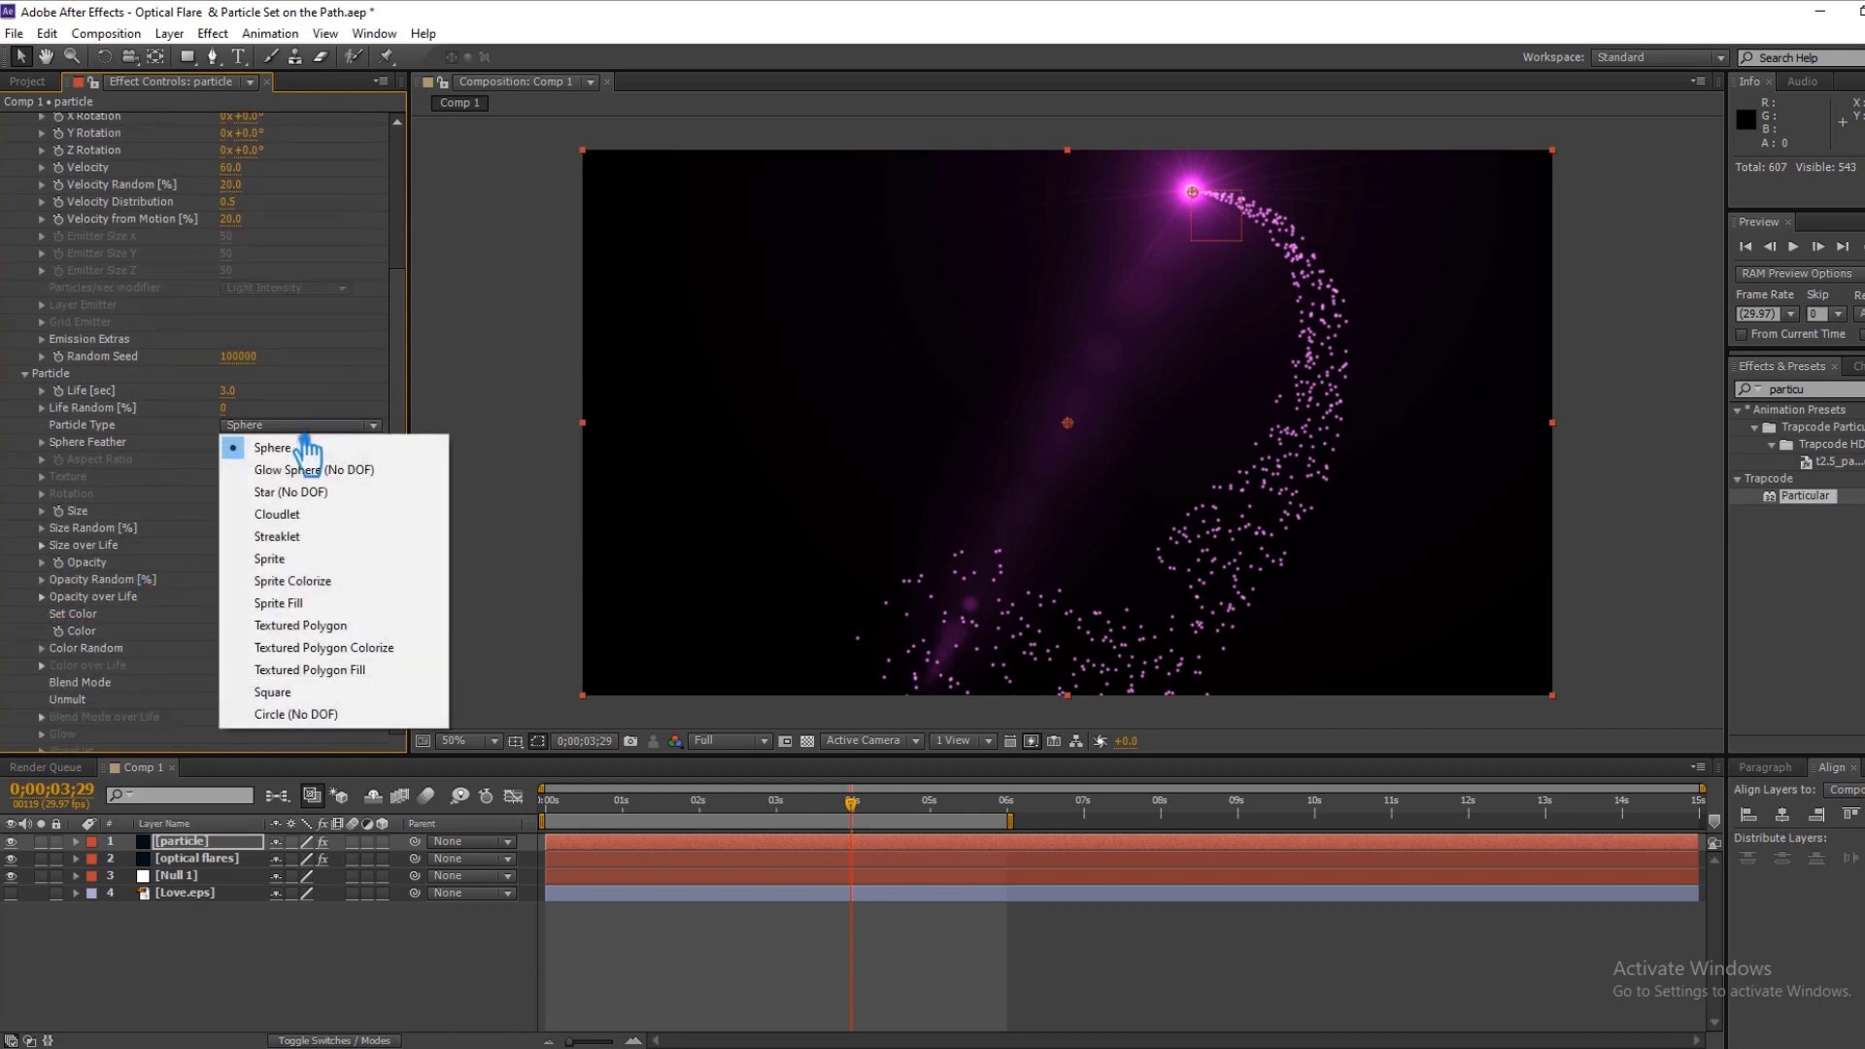
left_click(307, 697)
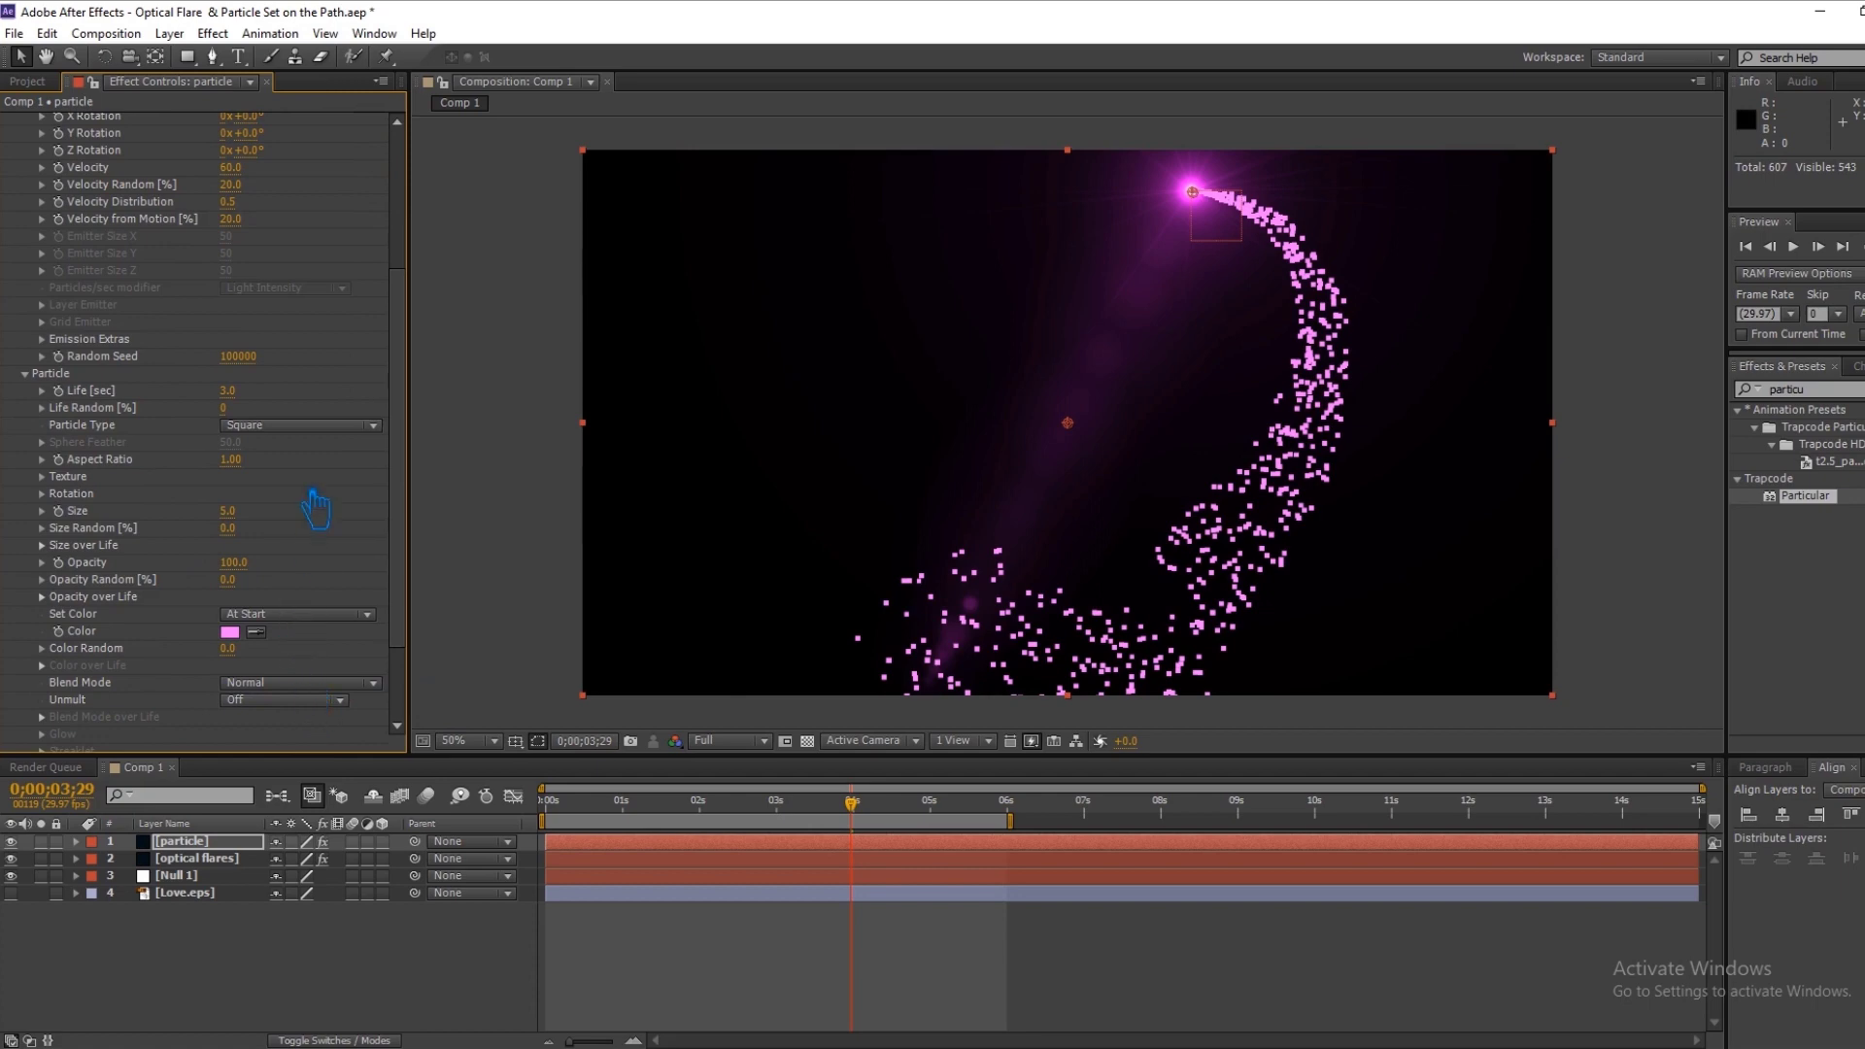
left_click(309, 425)
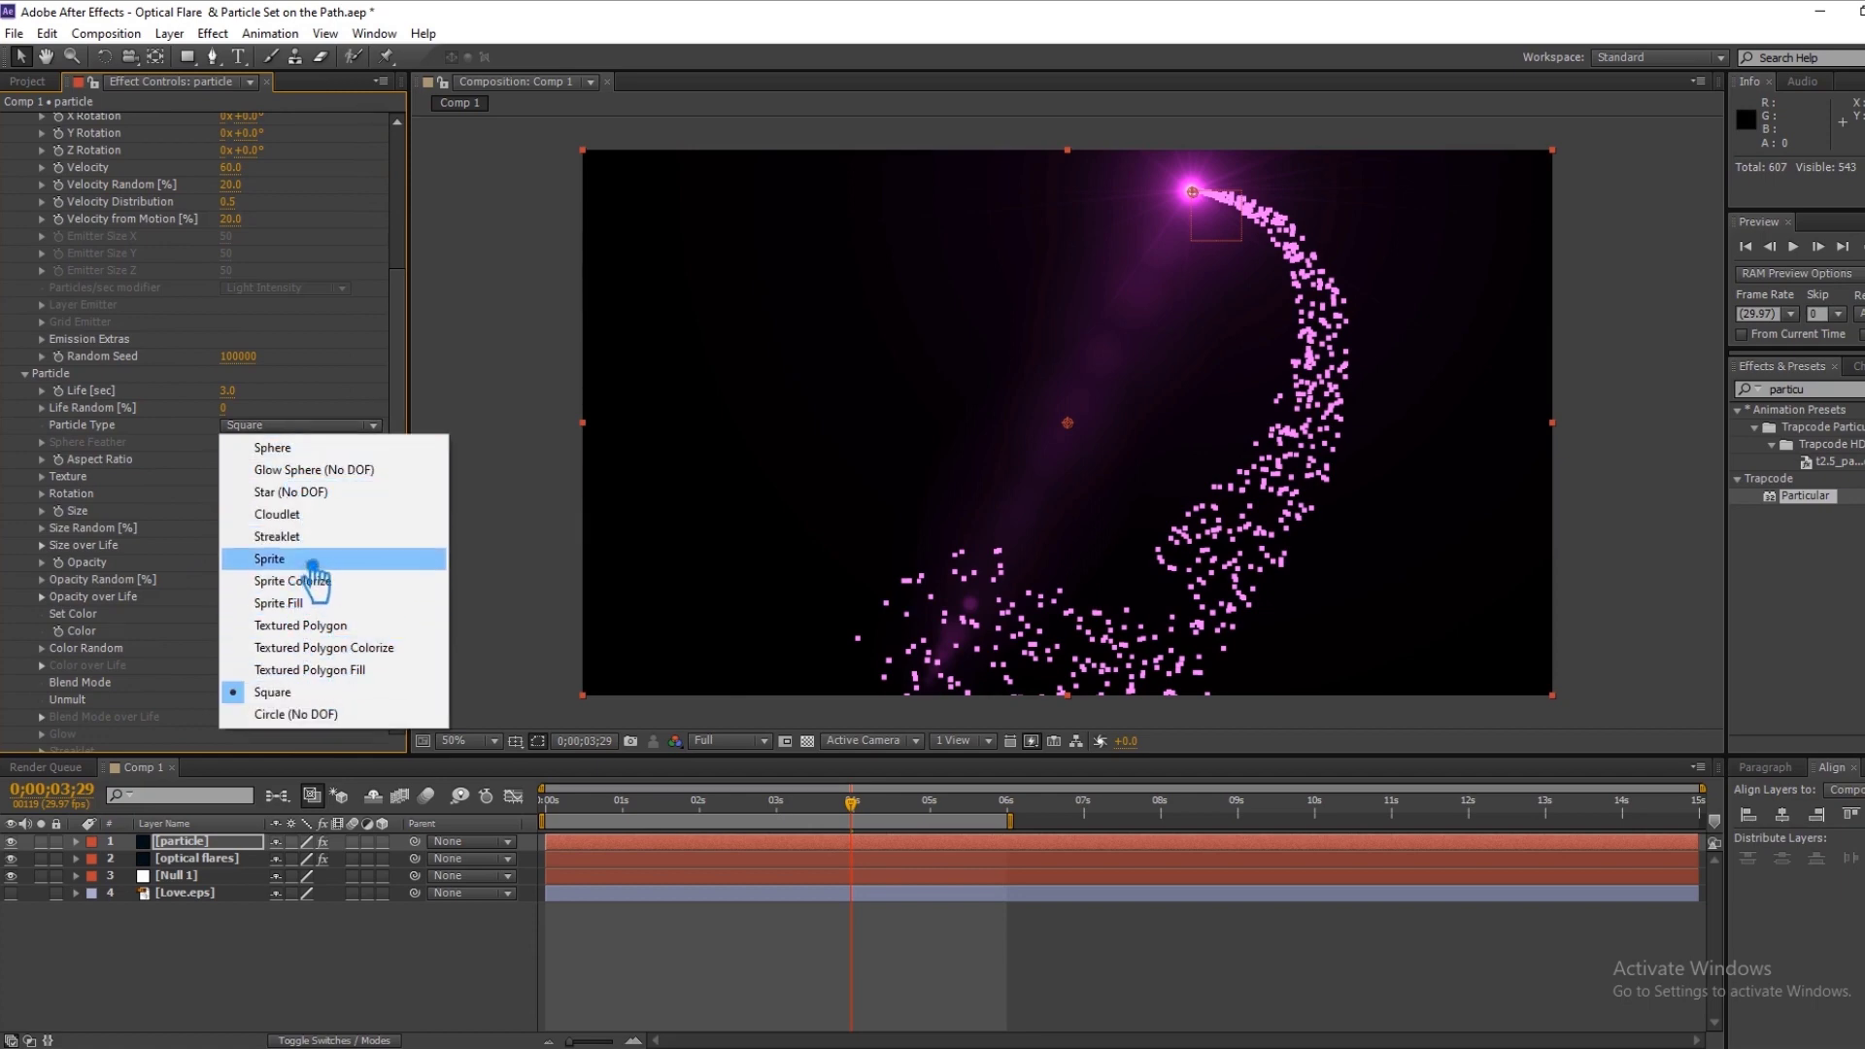
left_click(315, 515)
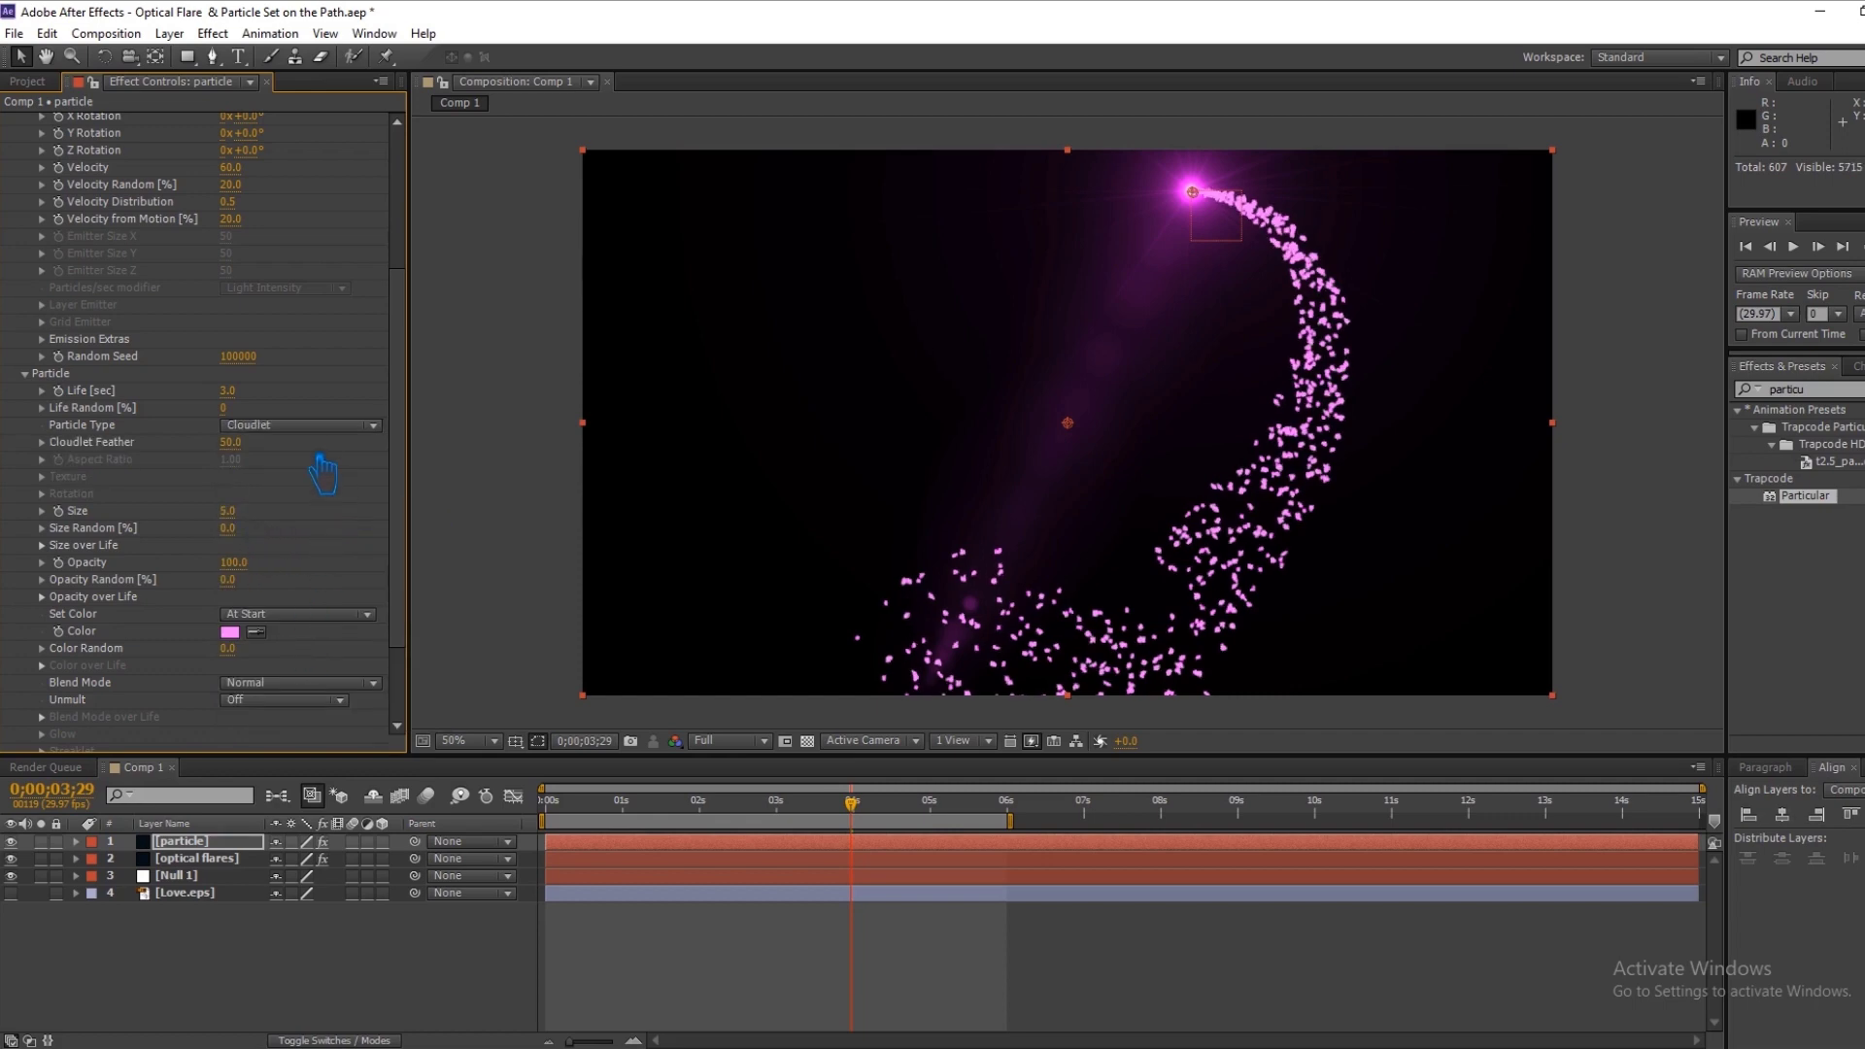
left_click(303, 428)
left_click(309, 692)
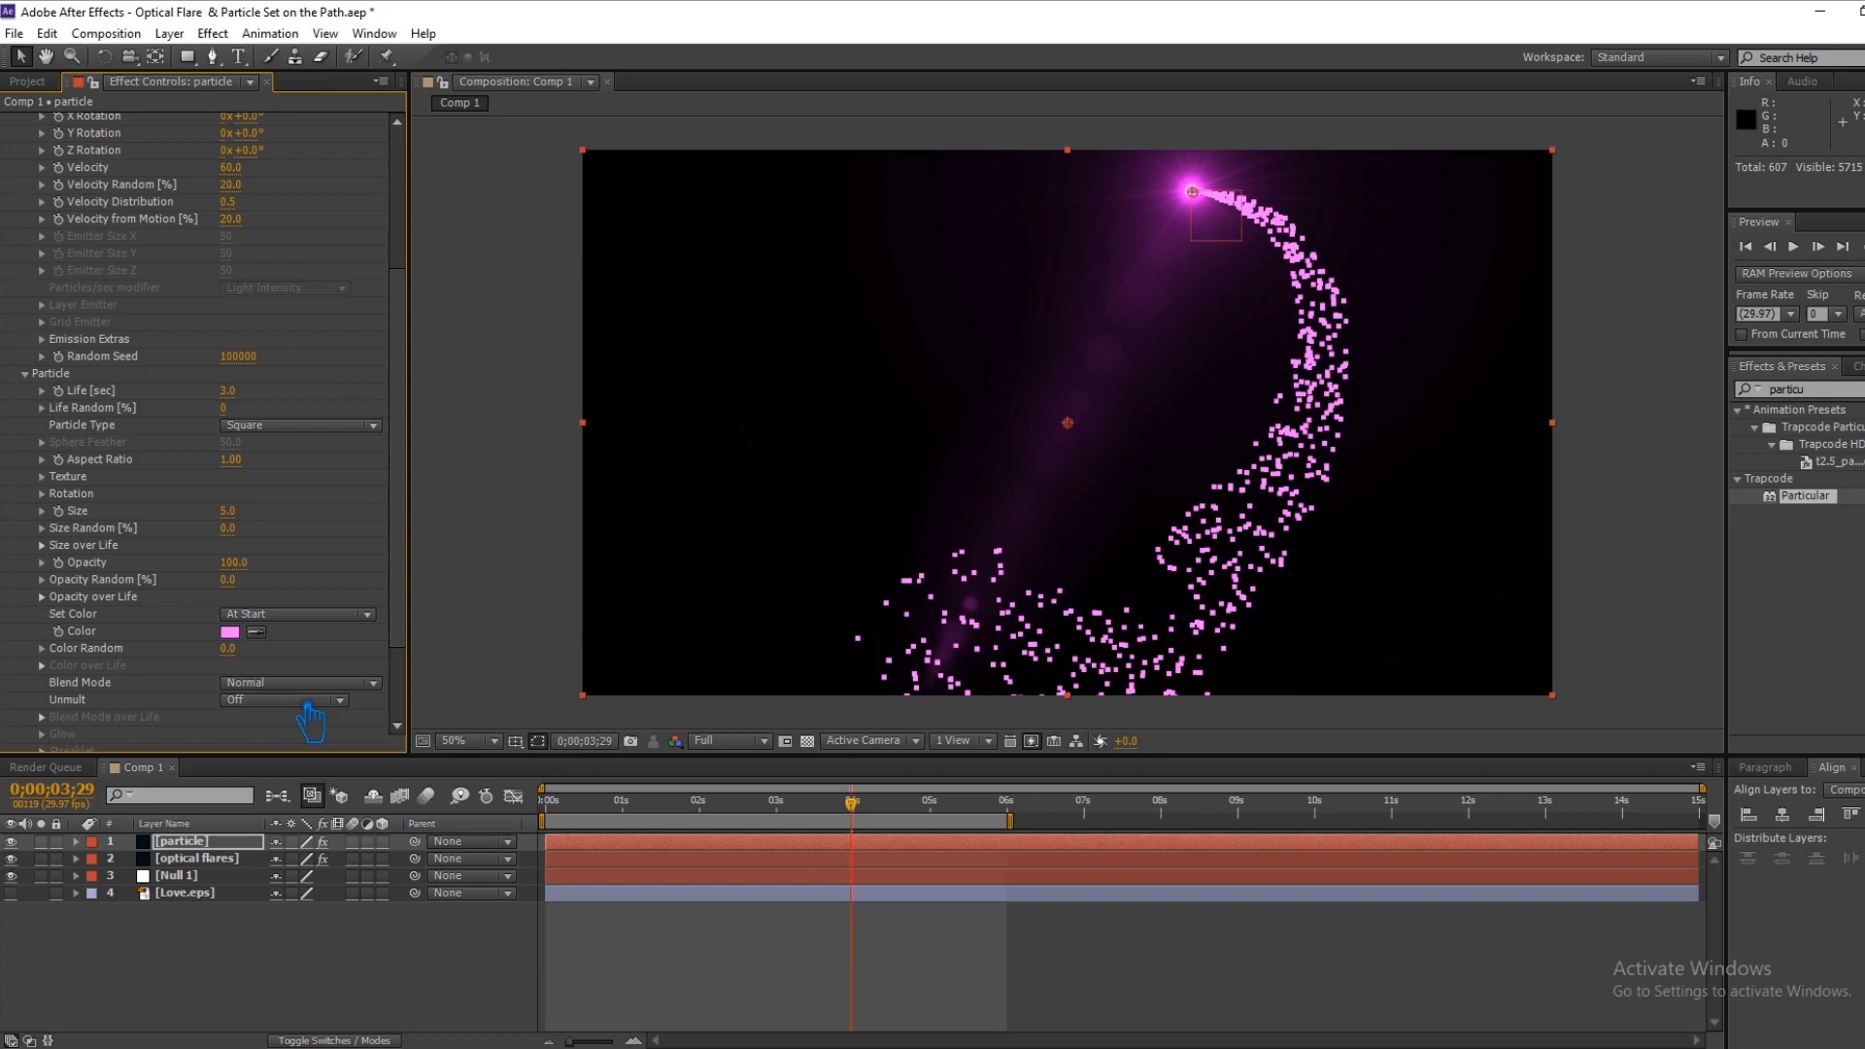
scroll(288, 581, "down", 1)
scroll(288, 581, "down", 2)
left_click(279, 573)
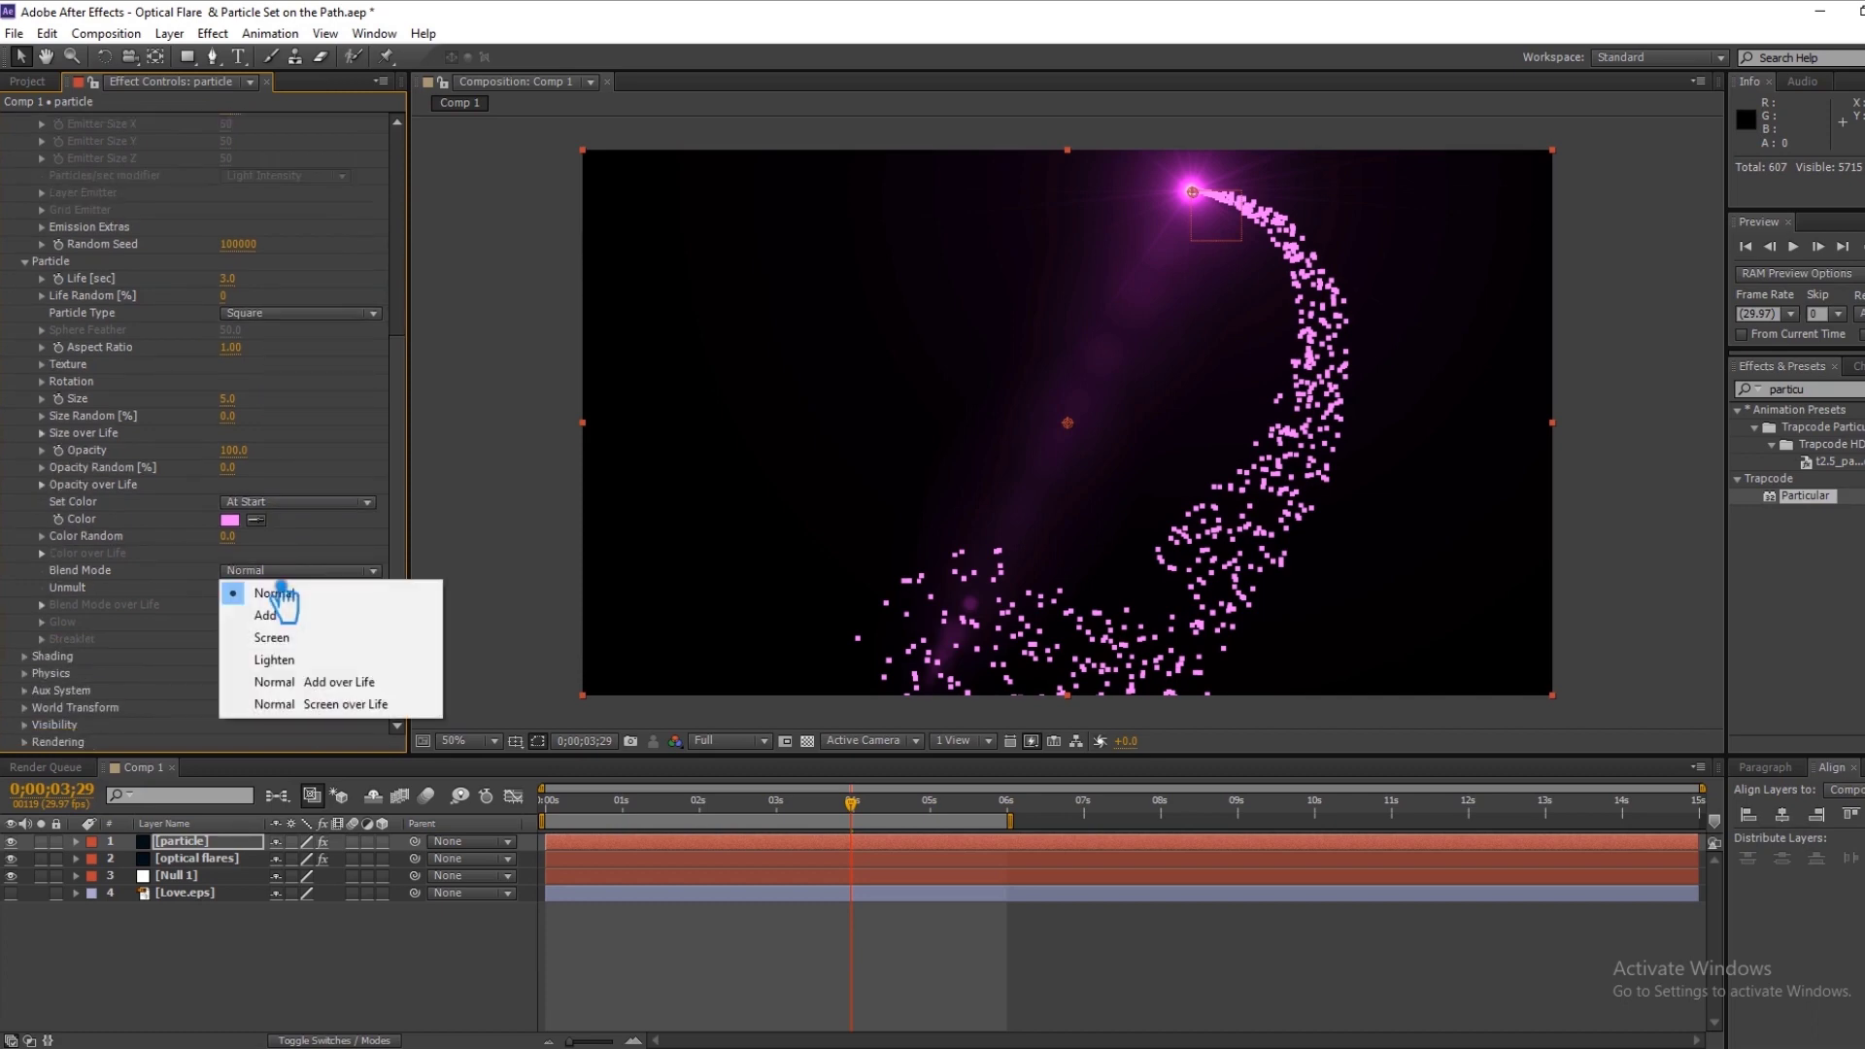
Try the Screen blend mode for particles, then return it to Normal.
left_click(302, 643)
left_click(296, 572)
left_click(301, 587)
Turn Shadowlet for Main and Shadowlet for Aux on in Shading.
left_click(25, 657)
scroll(292, 642, "down", 3)
left_click(282, 708)
left_click(262, 752)
left_click(282, 725)
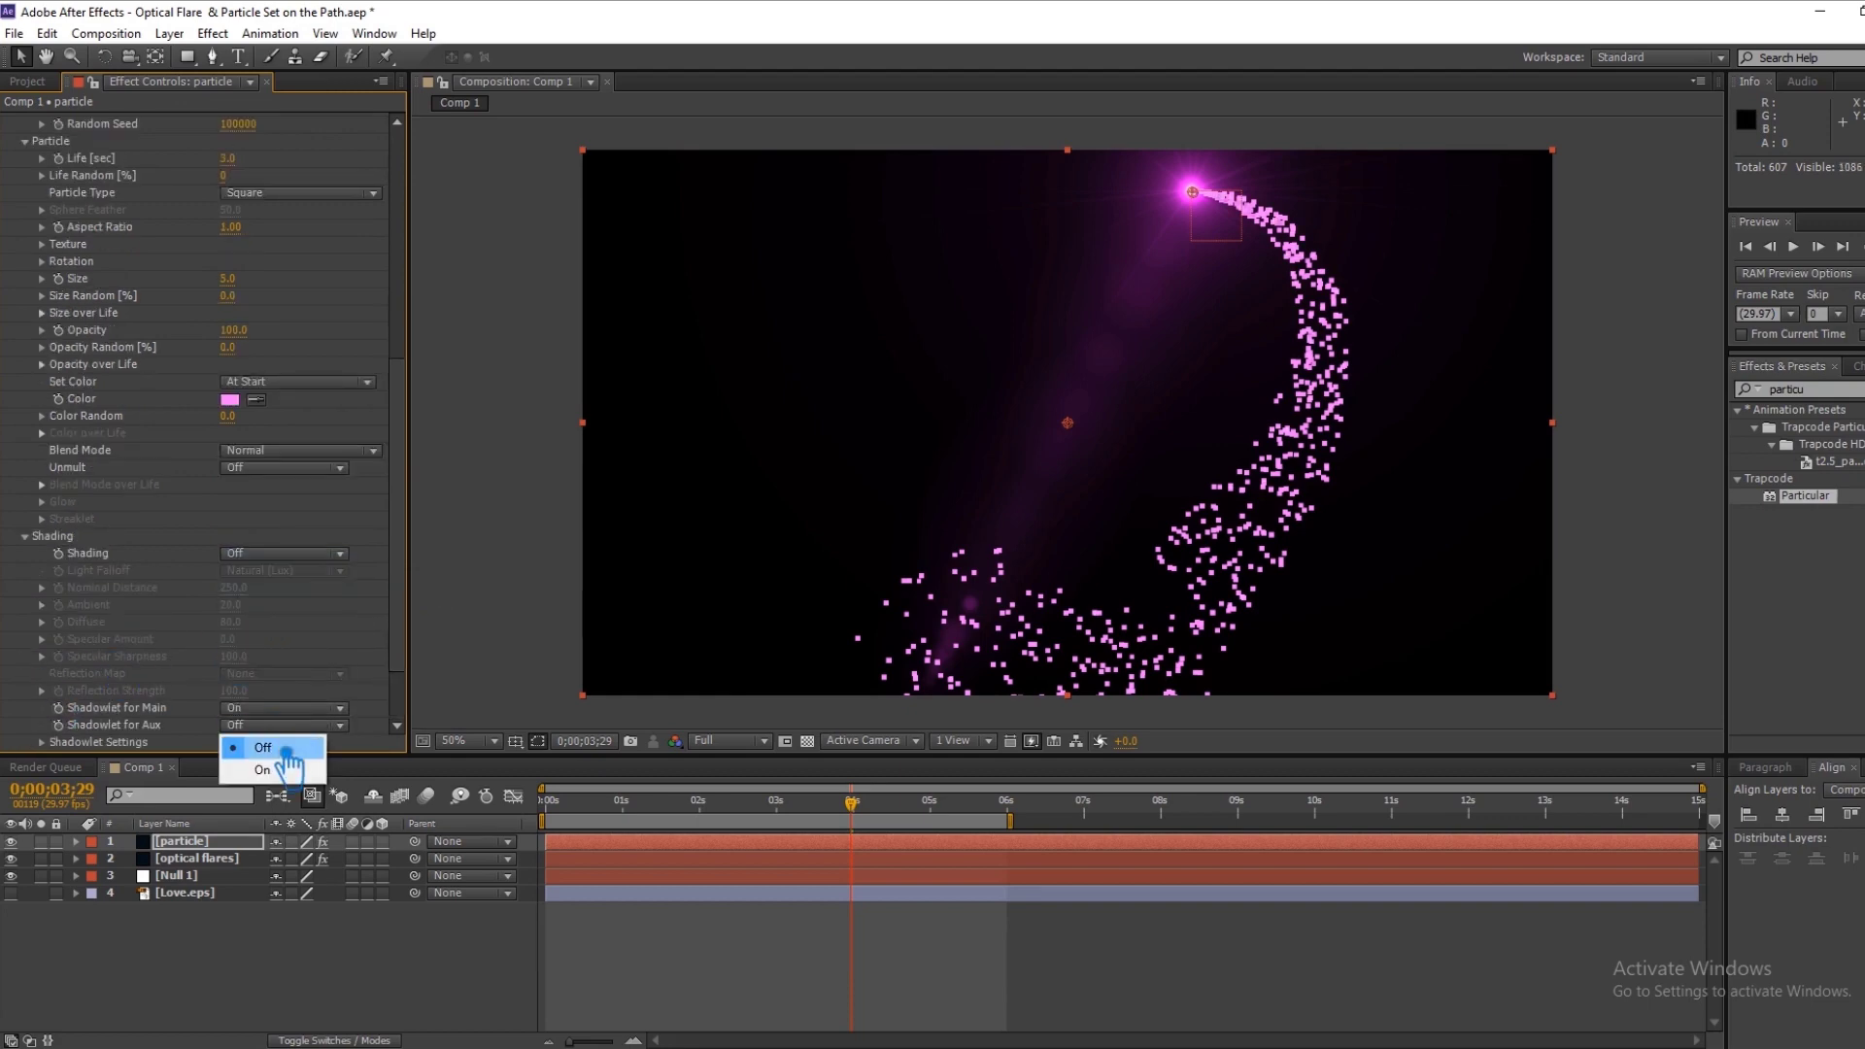
left_click(277, 770)
scroll(291, 644, "down", 2)
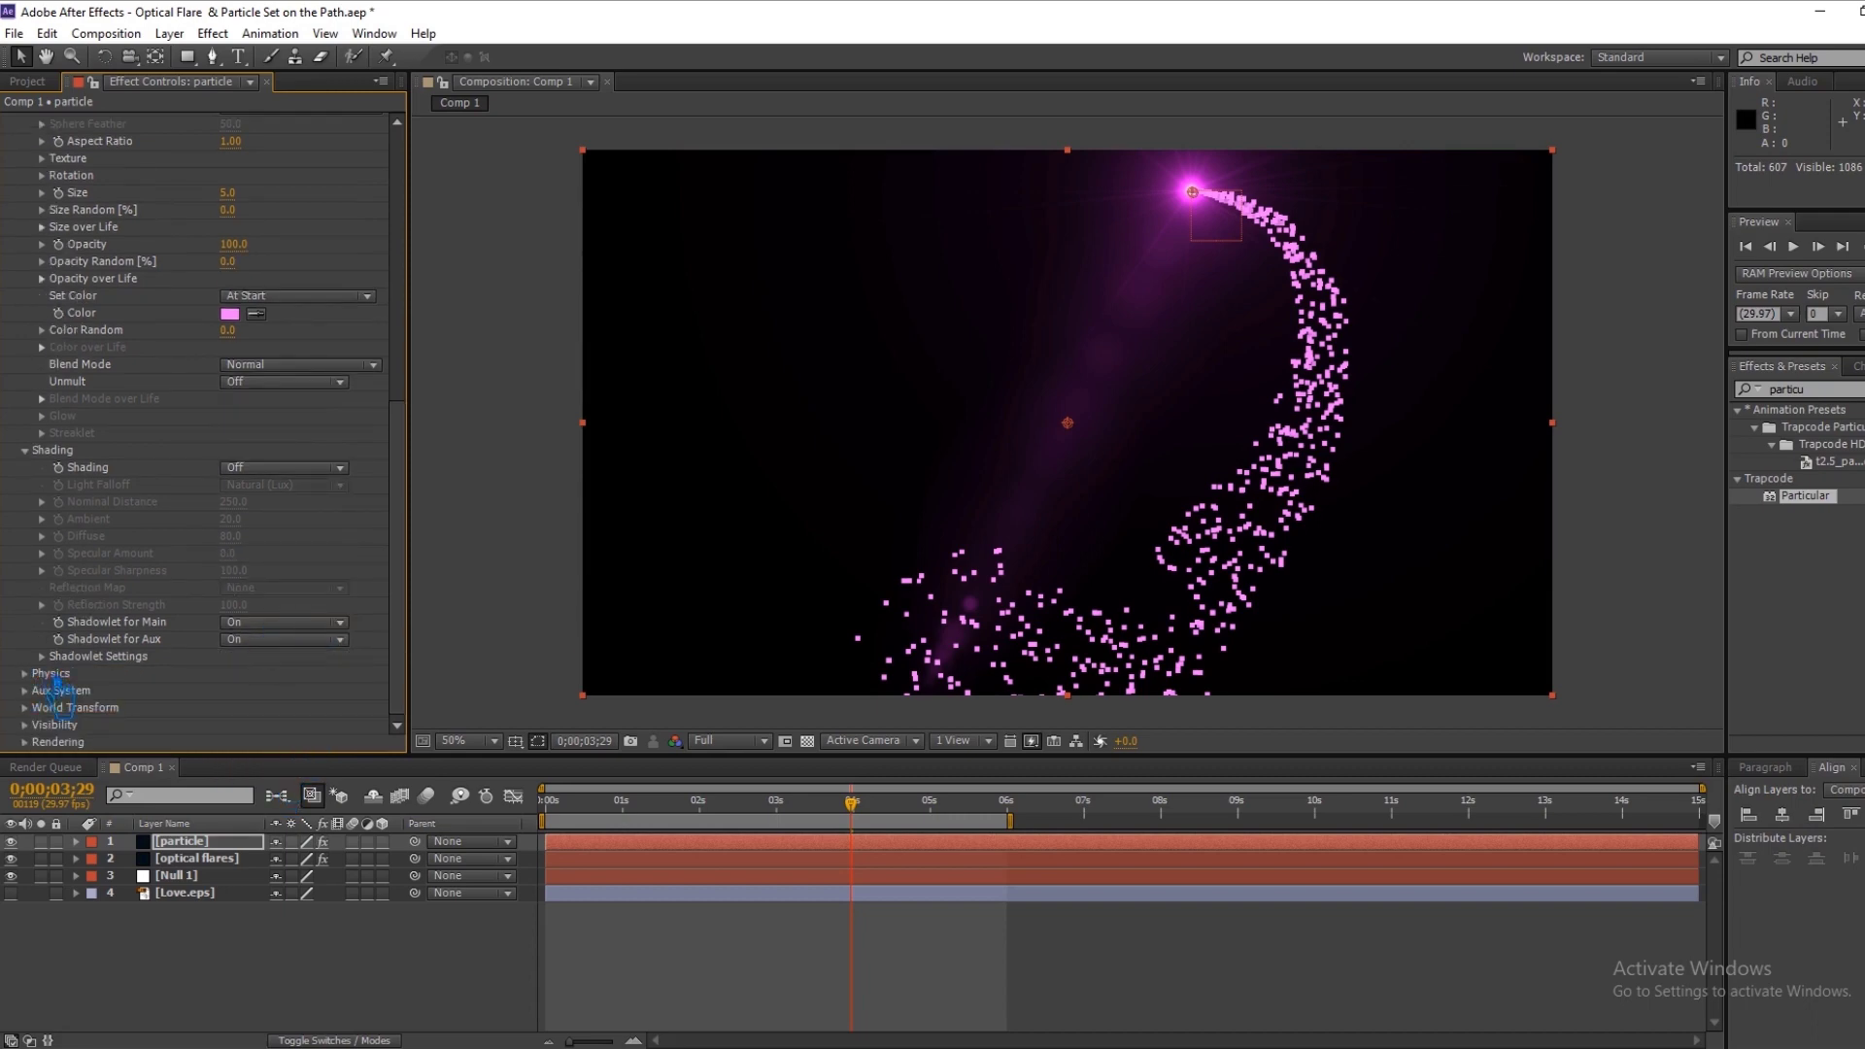
Set Physics > Air > Turbulence Field Affect Position to 90.
left_click(25, 674)
scroll(275, 692, "down", 2)
scroll(272, 686, "down", 2)
left_click(55, 657)
scroll(62, 671, "down", 3)
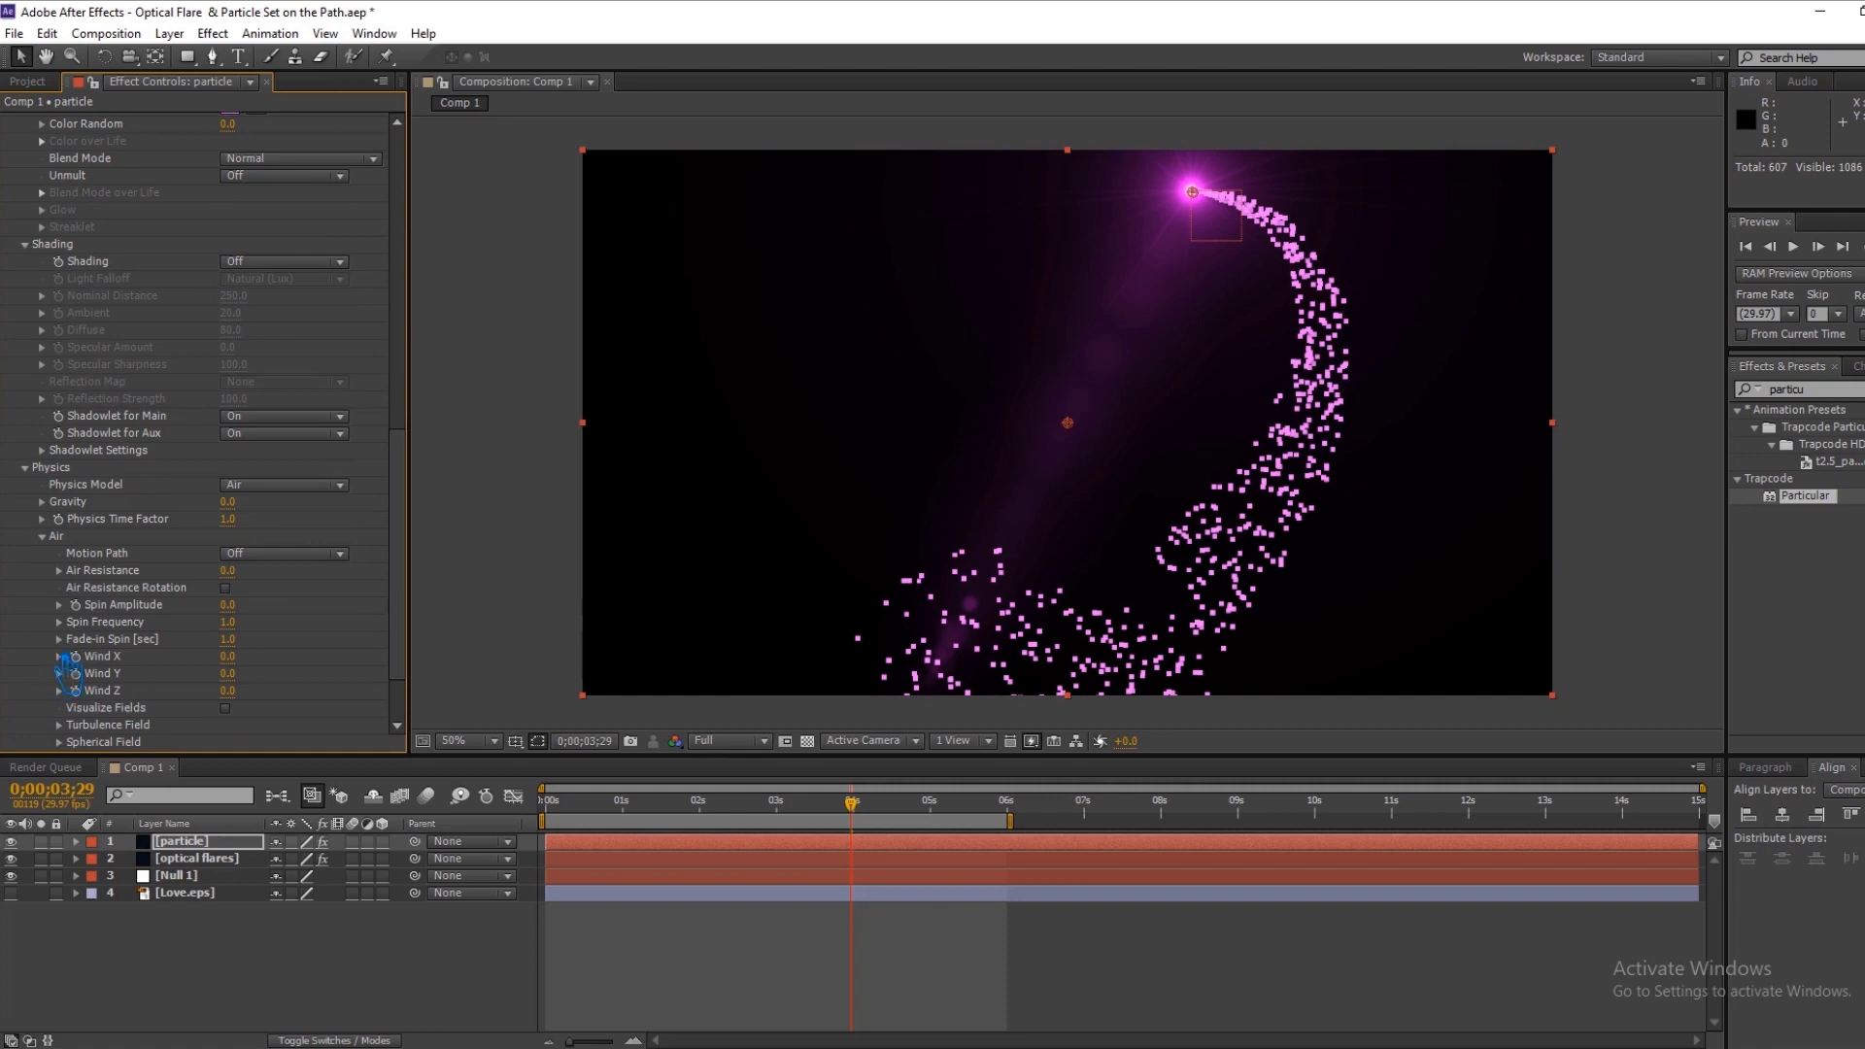
scroll(248, 690, "down", 2)
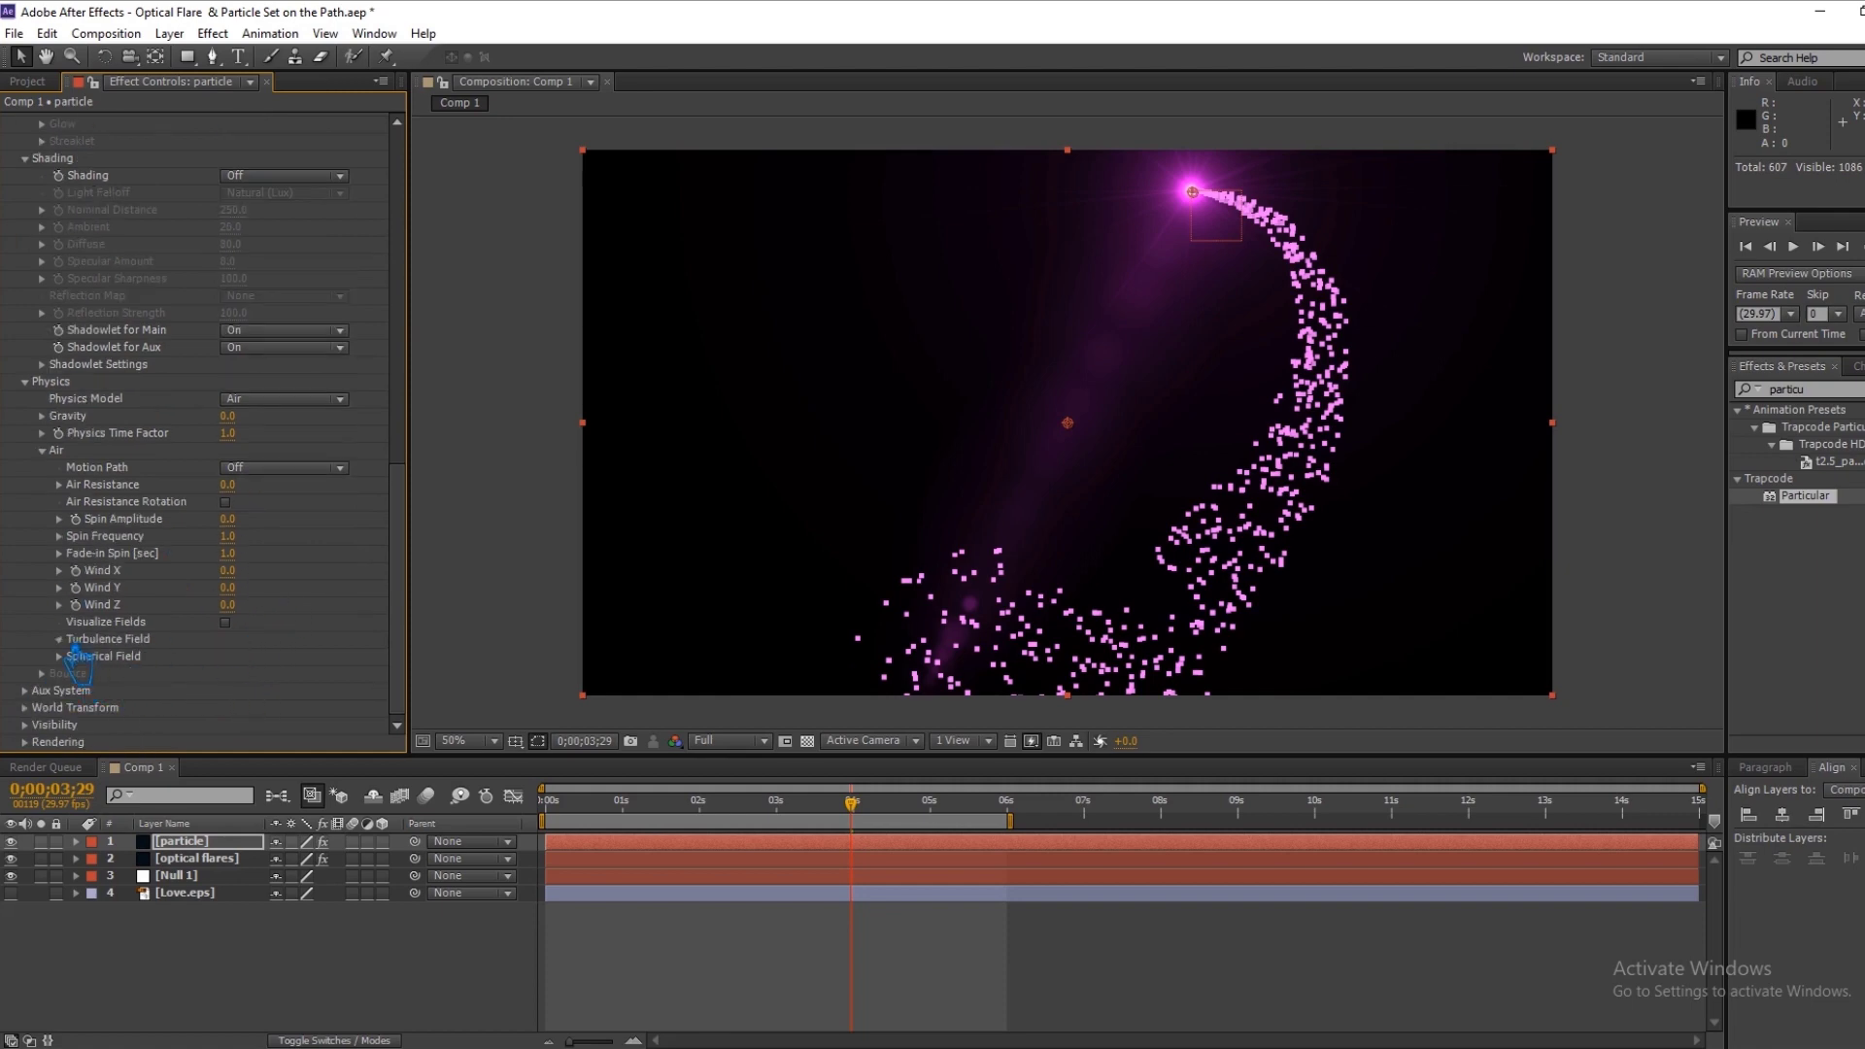
left_click(60, 640)
scroll(76, 662, "down", 3)
left_click(227, 536)
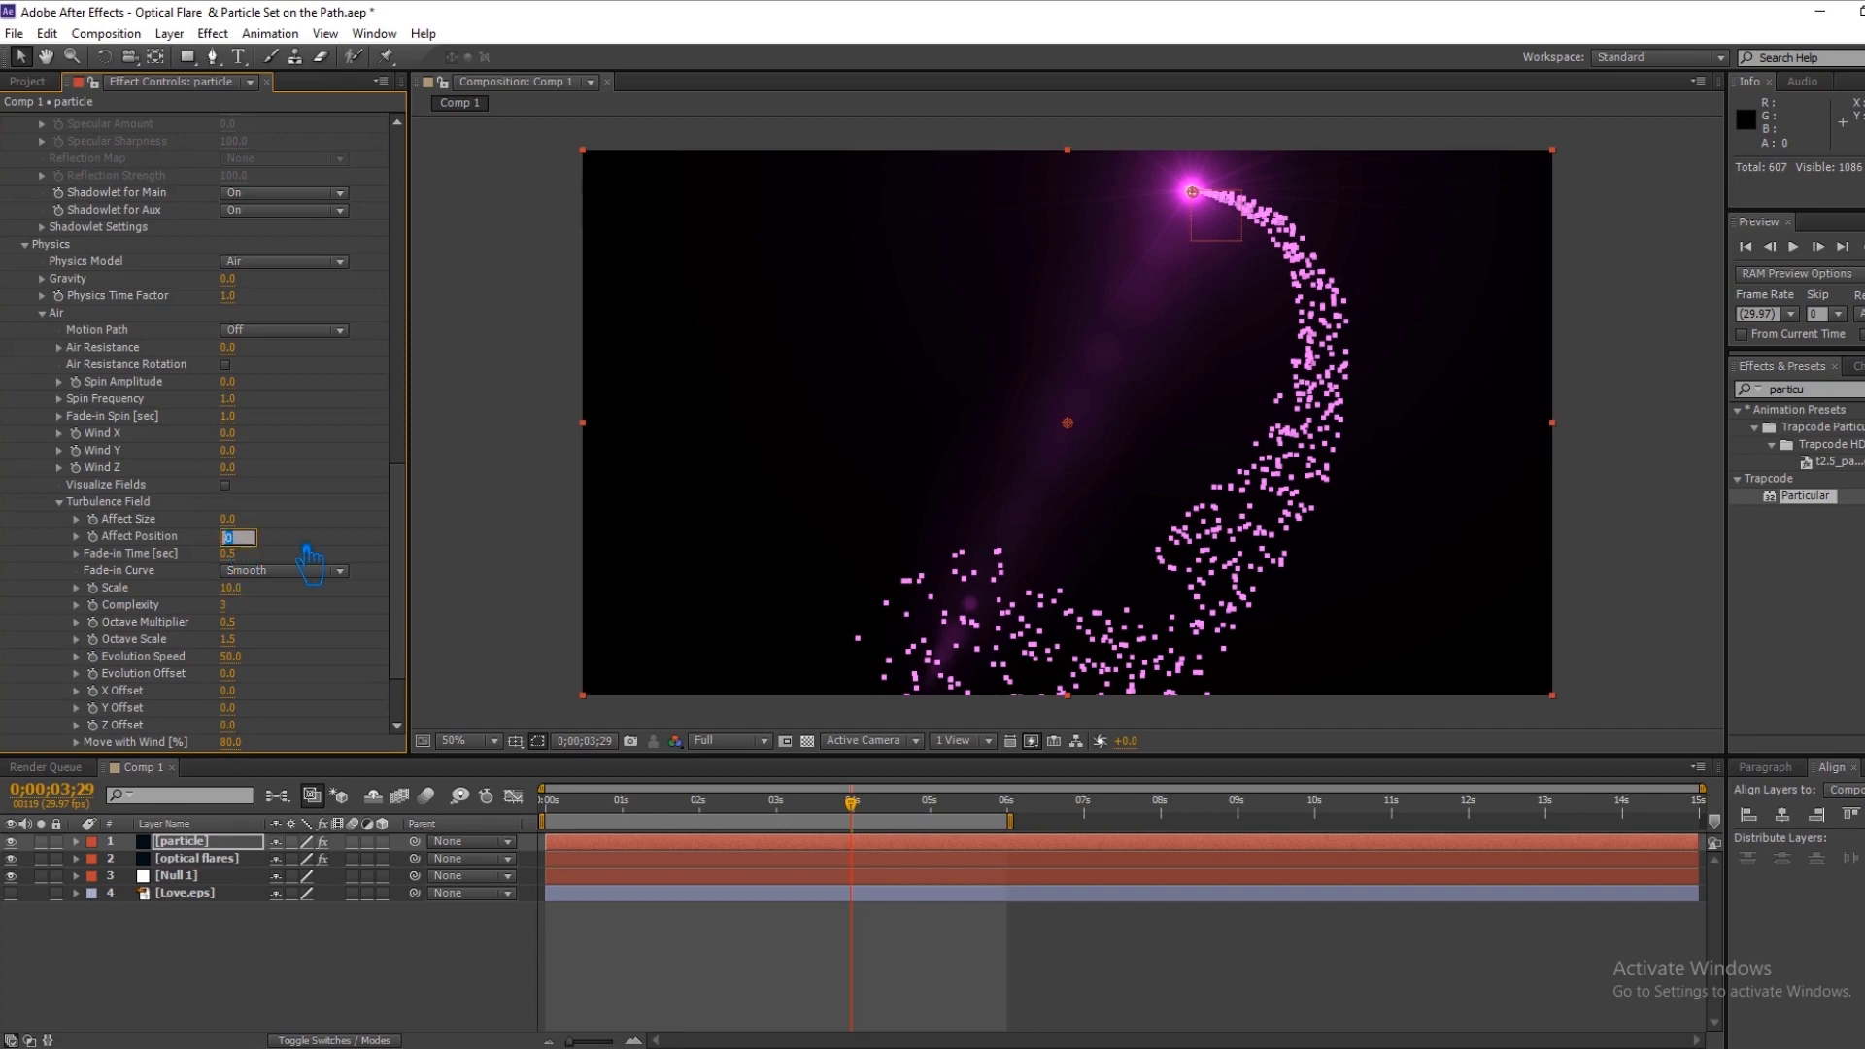
type("90")
key("Return")
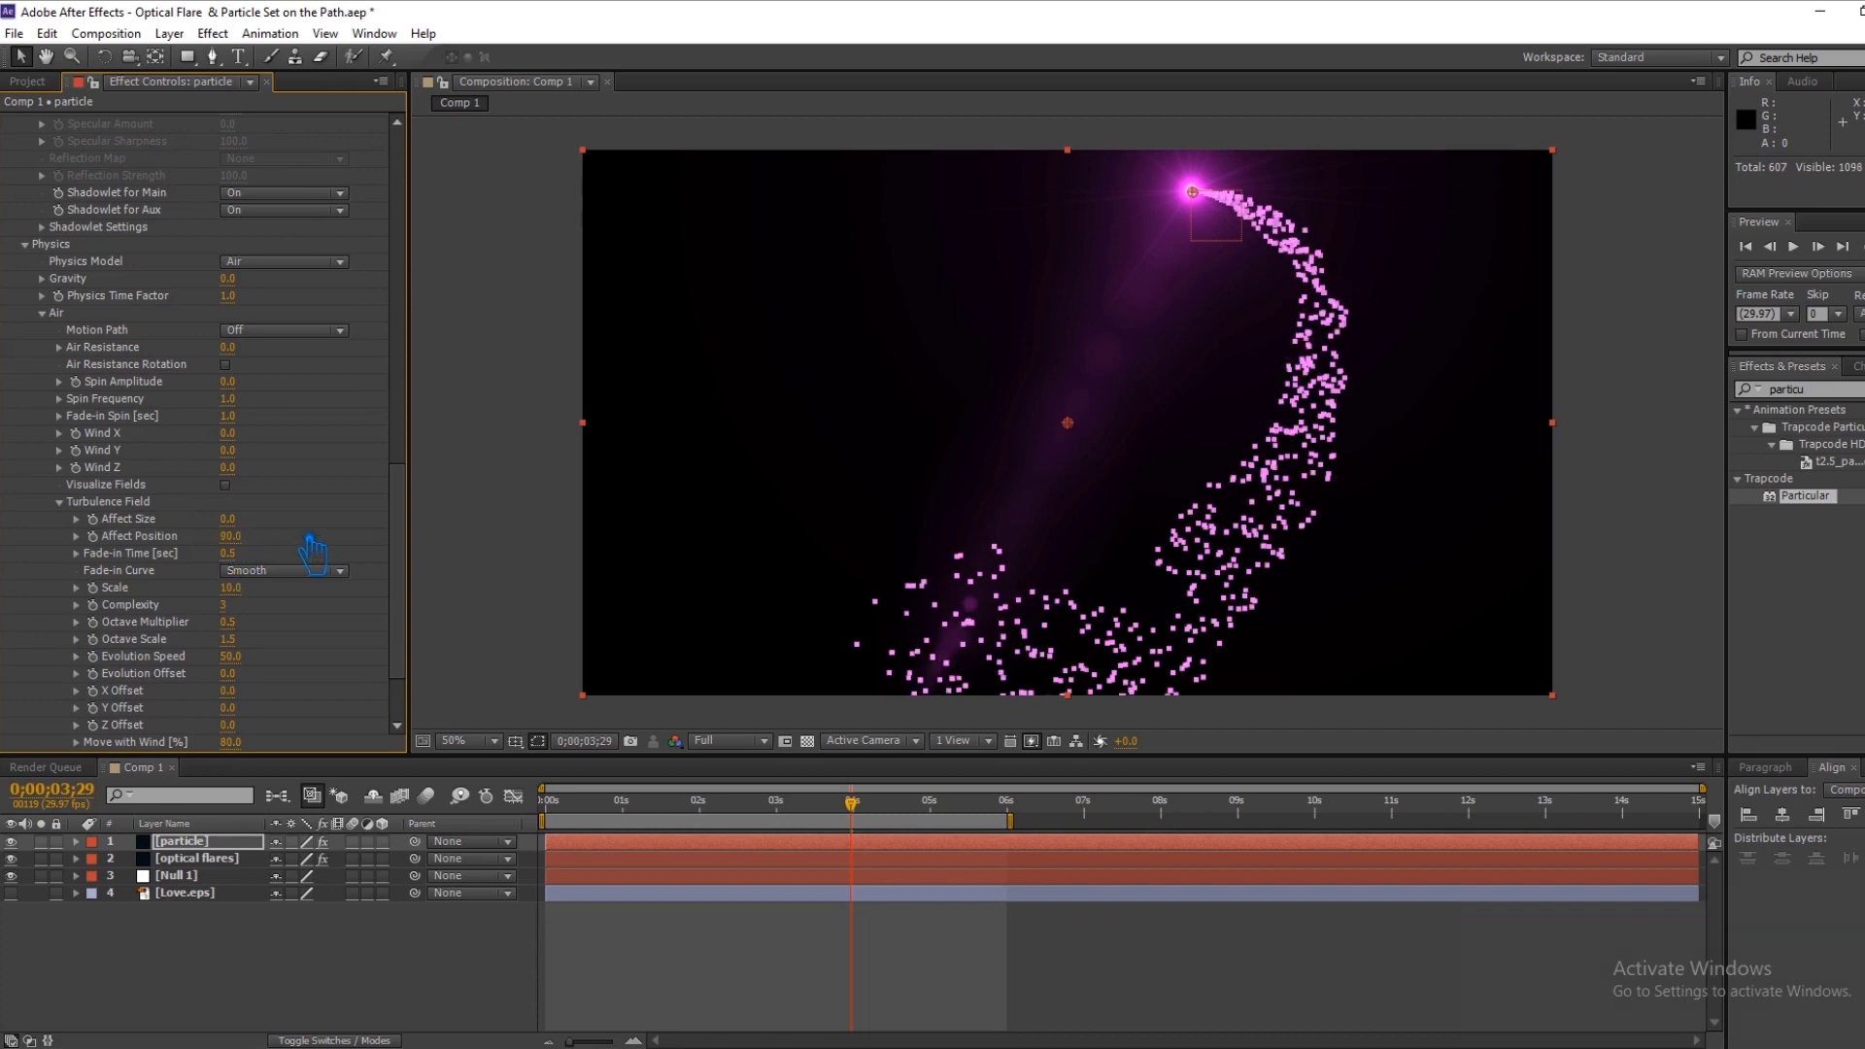
Expand the Aux System settings and bring up its Emit options.
scroll(146, 660, "down", 3)
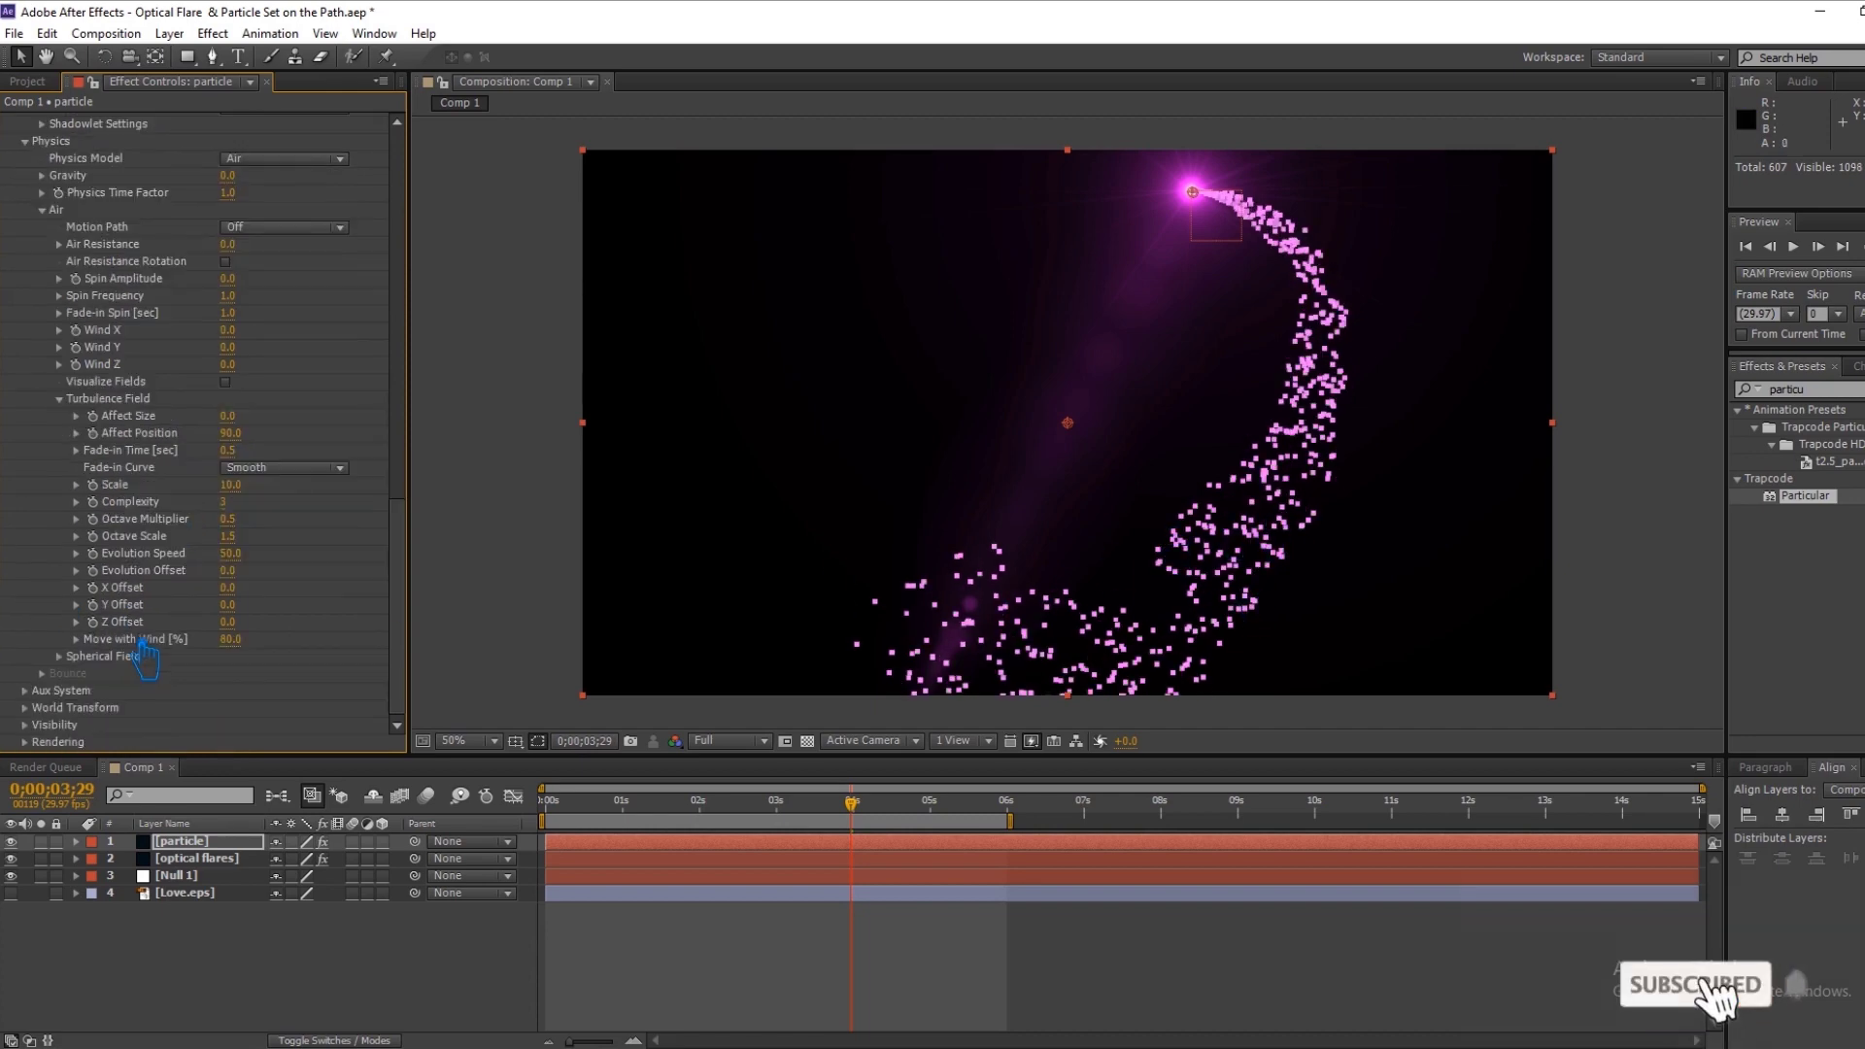
left_click(24, 690)
scroll(233, 660, "down", 6)
left_click(291, 433)
Set aux Emit to Continuously, after briefly trying At Bounce Event.
left_click(261, 495)
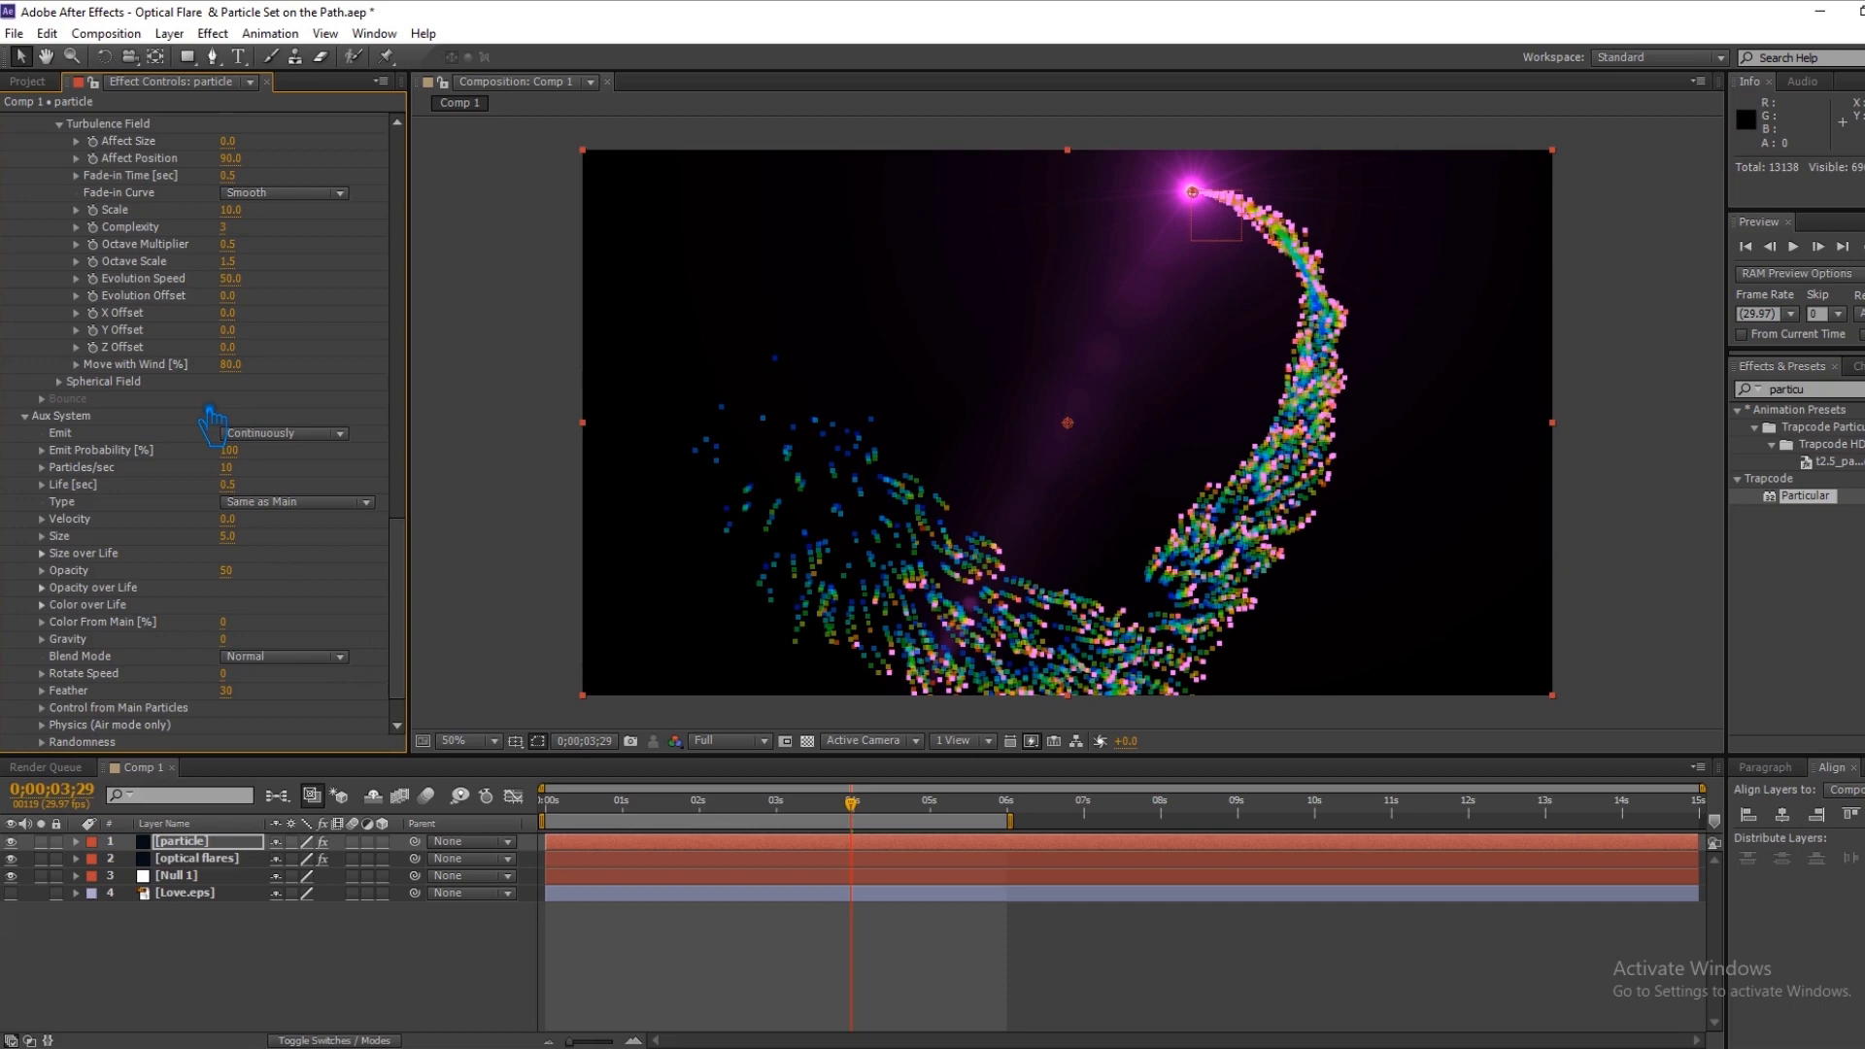
left_click(282, 433)
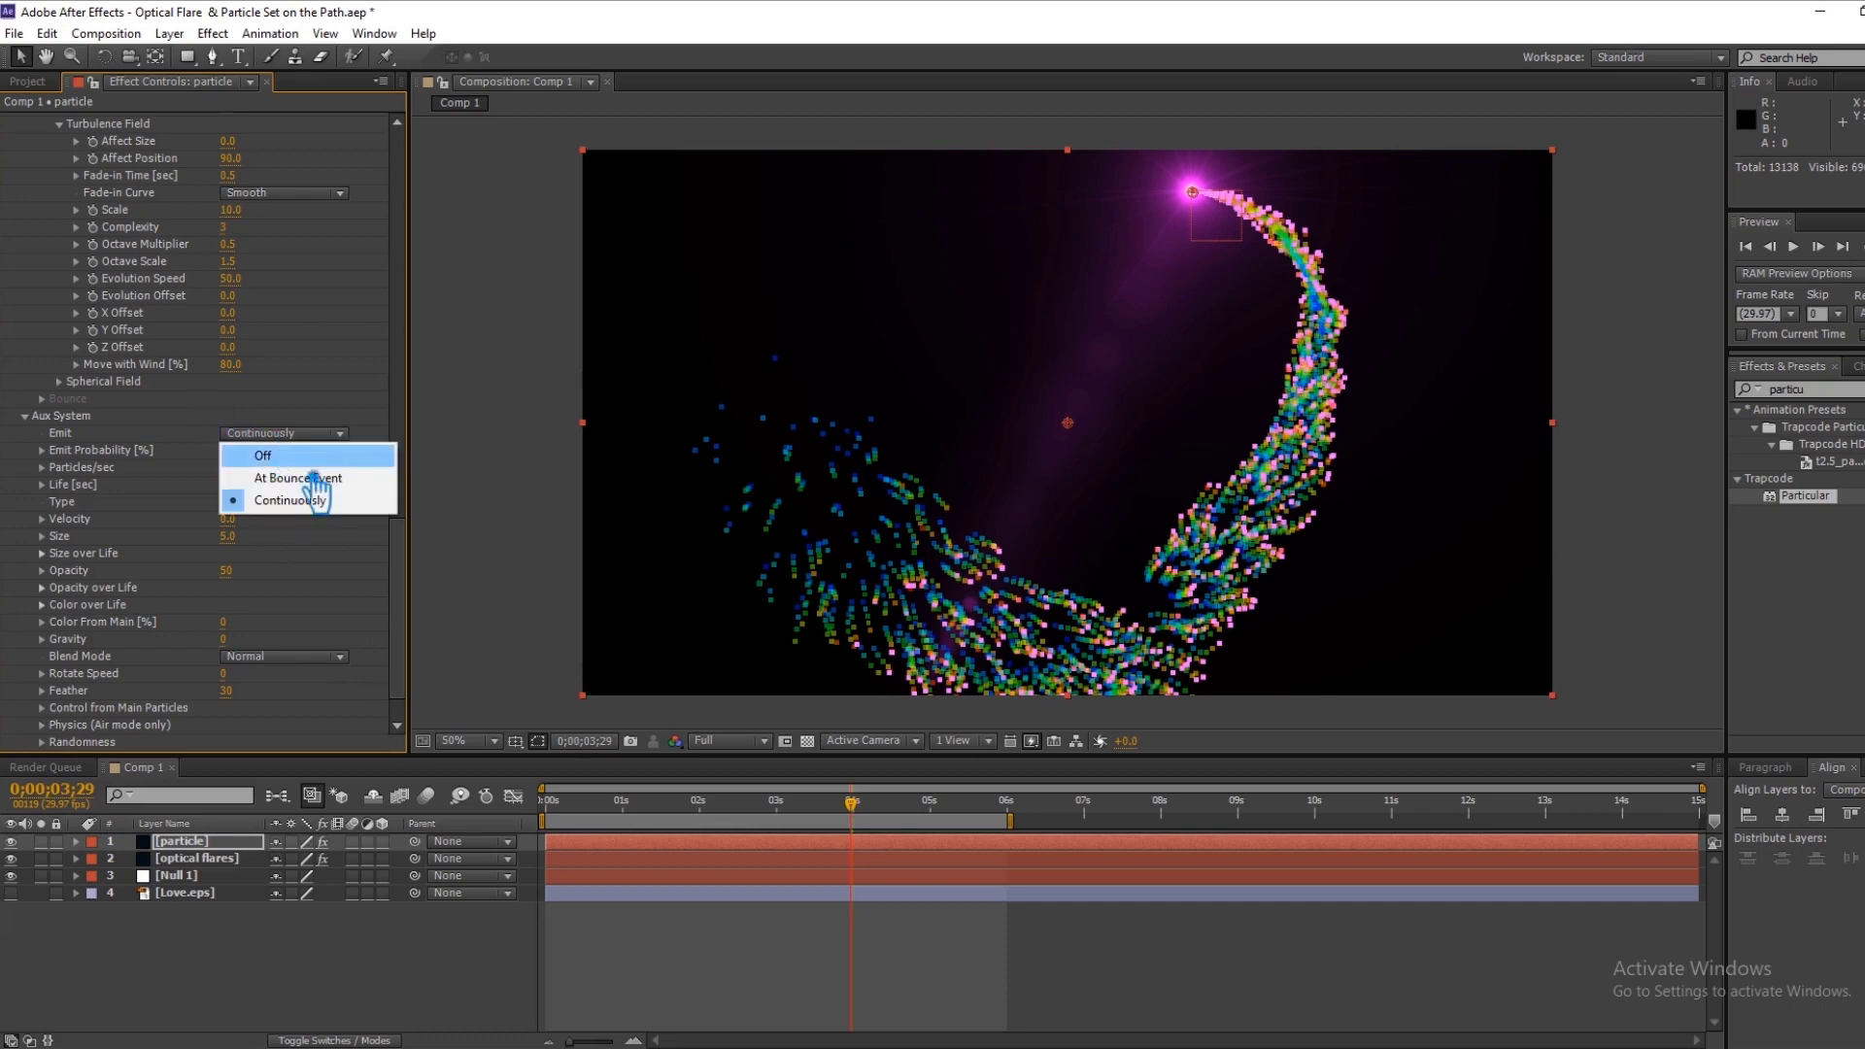
left_click(287, 476)
left_click(282, 434)
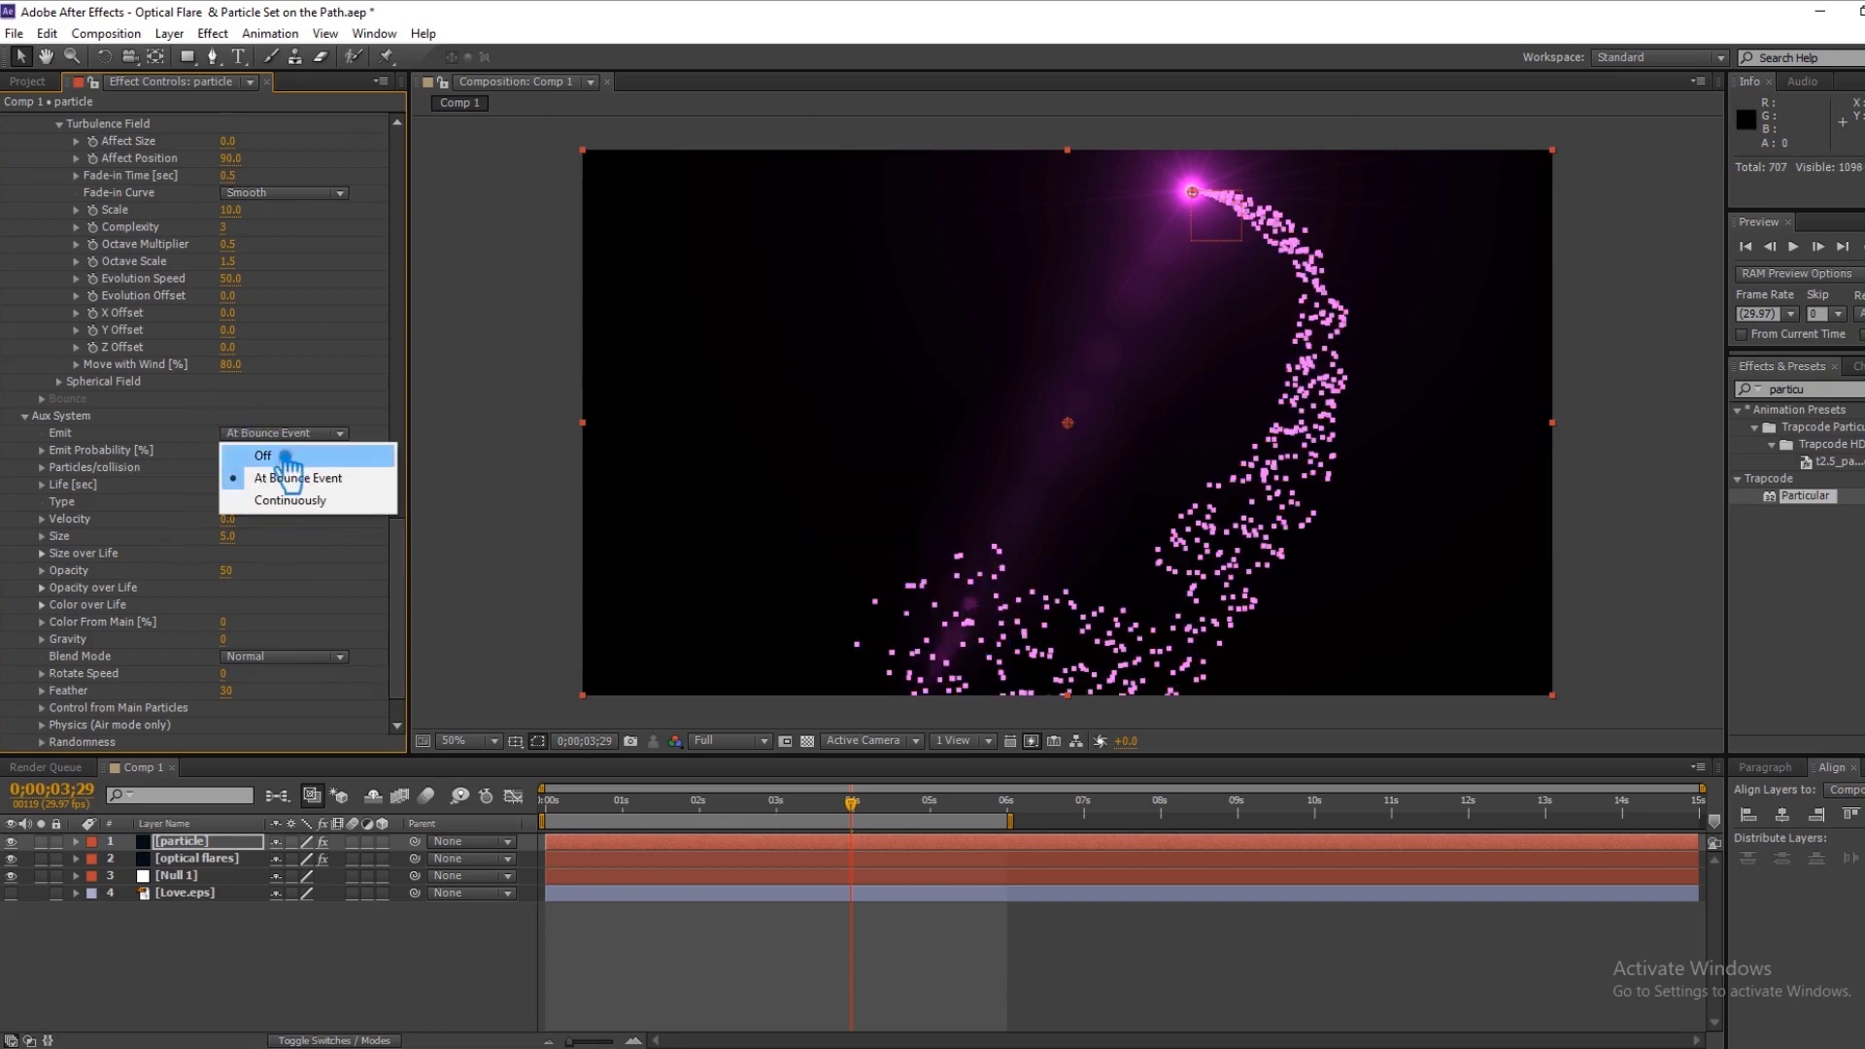
left_click(301, 501)
scroll(282, 549, "down", 1)
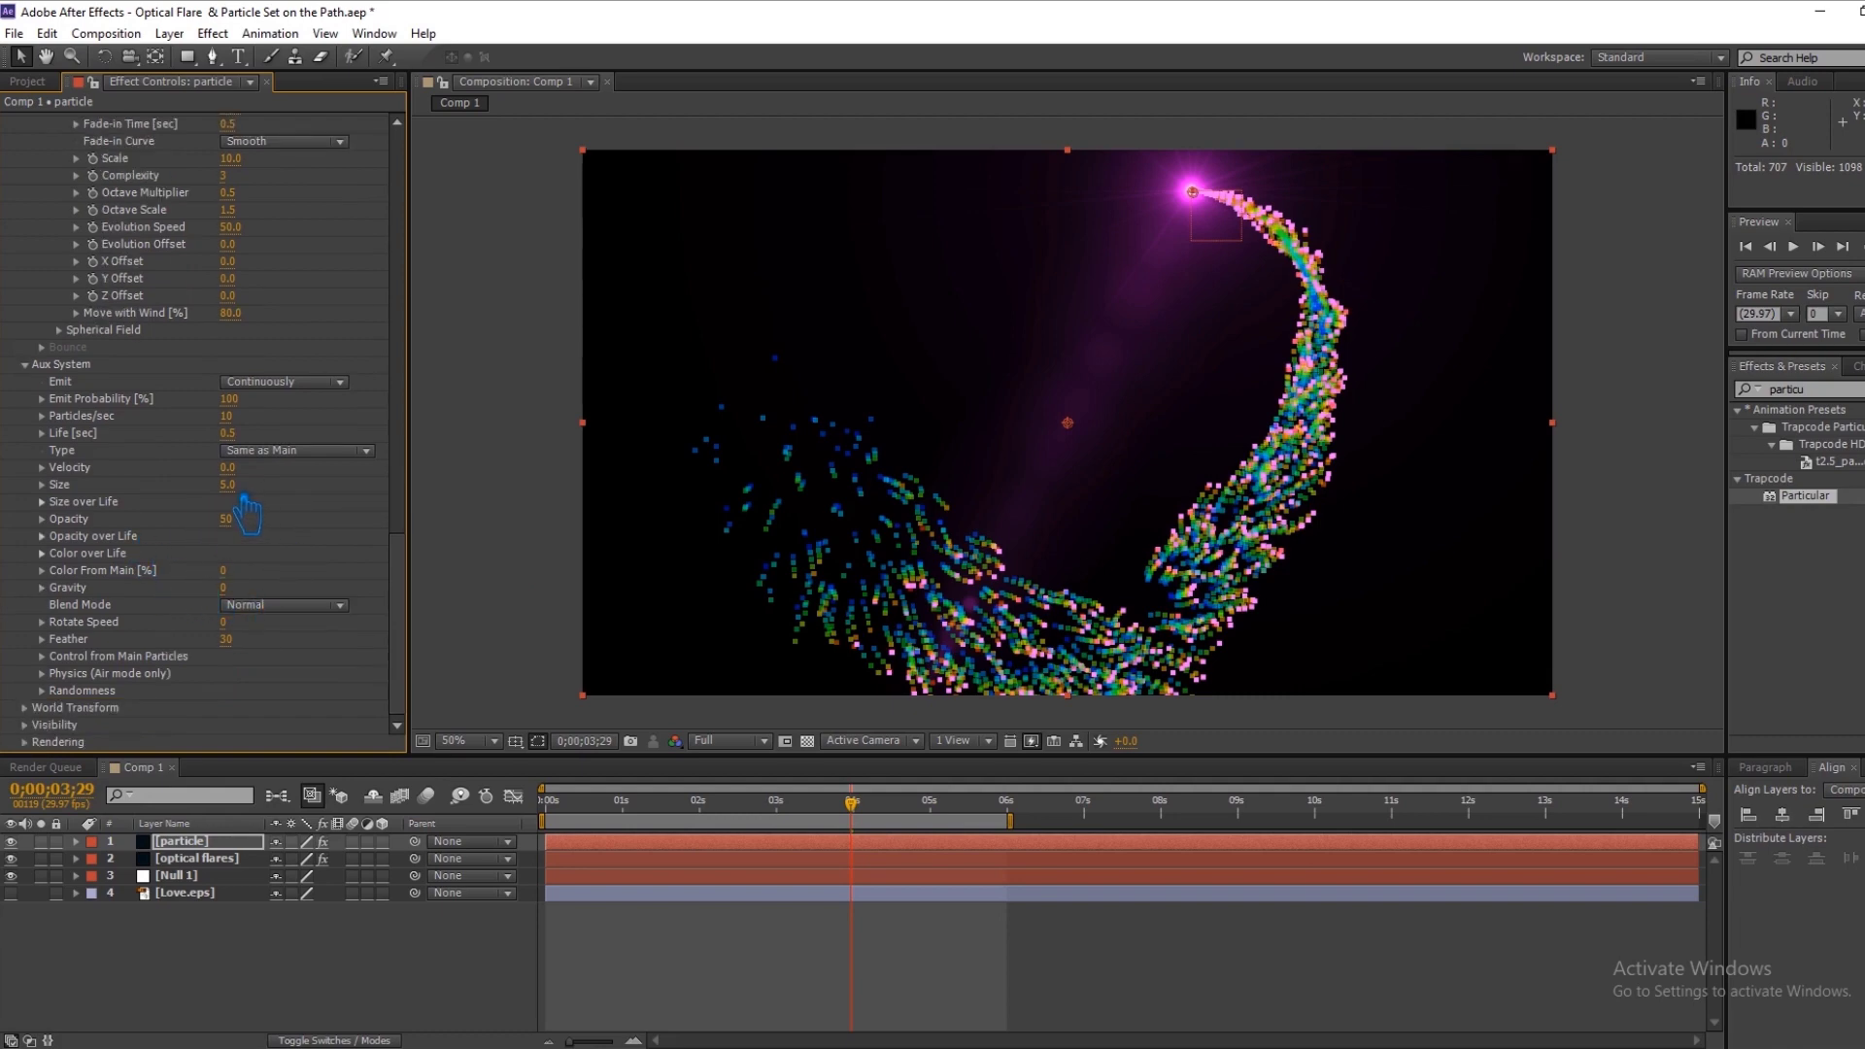
Apply falling presets to the aux Size over Life and Opacity over Life curves.
left_click(42, 501)
left_click(350, 554)
left_click(330, 612)
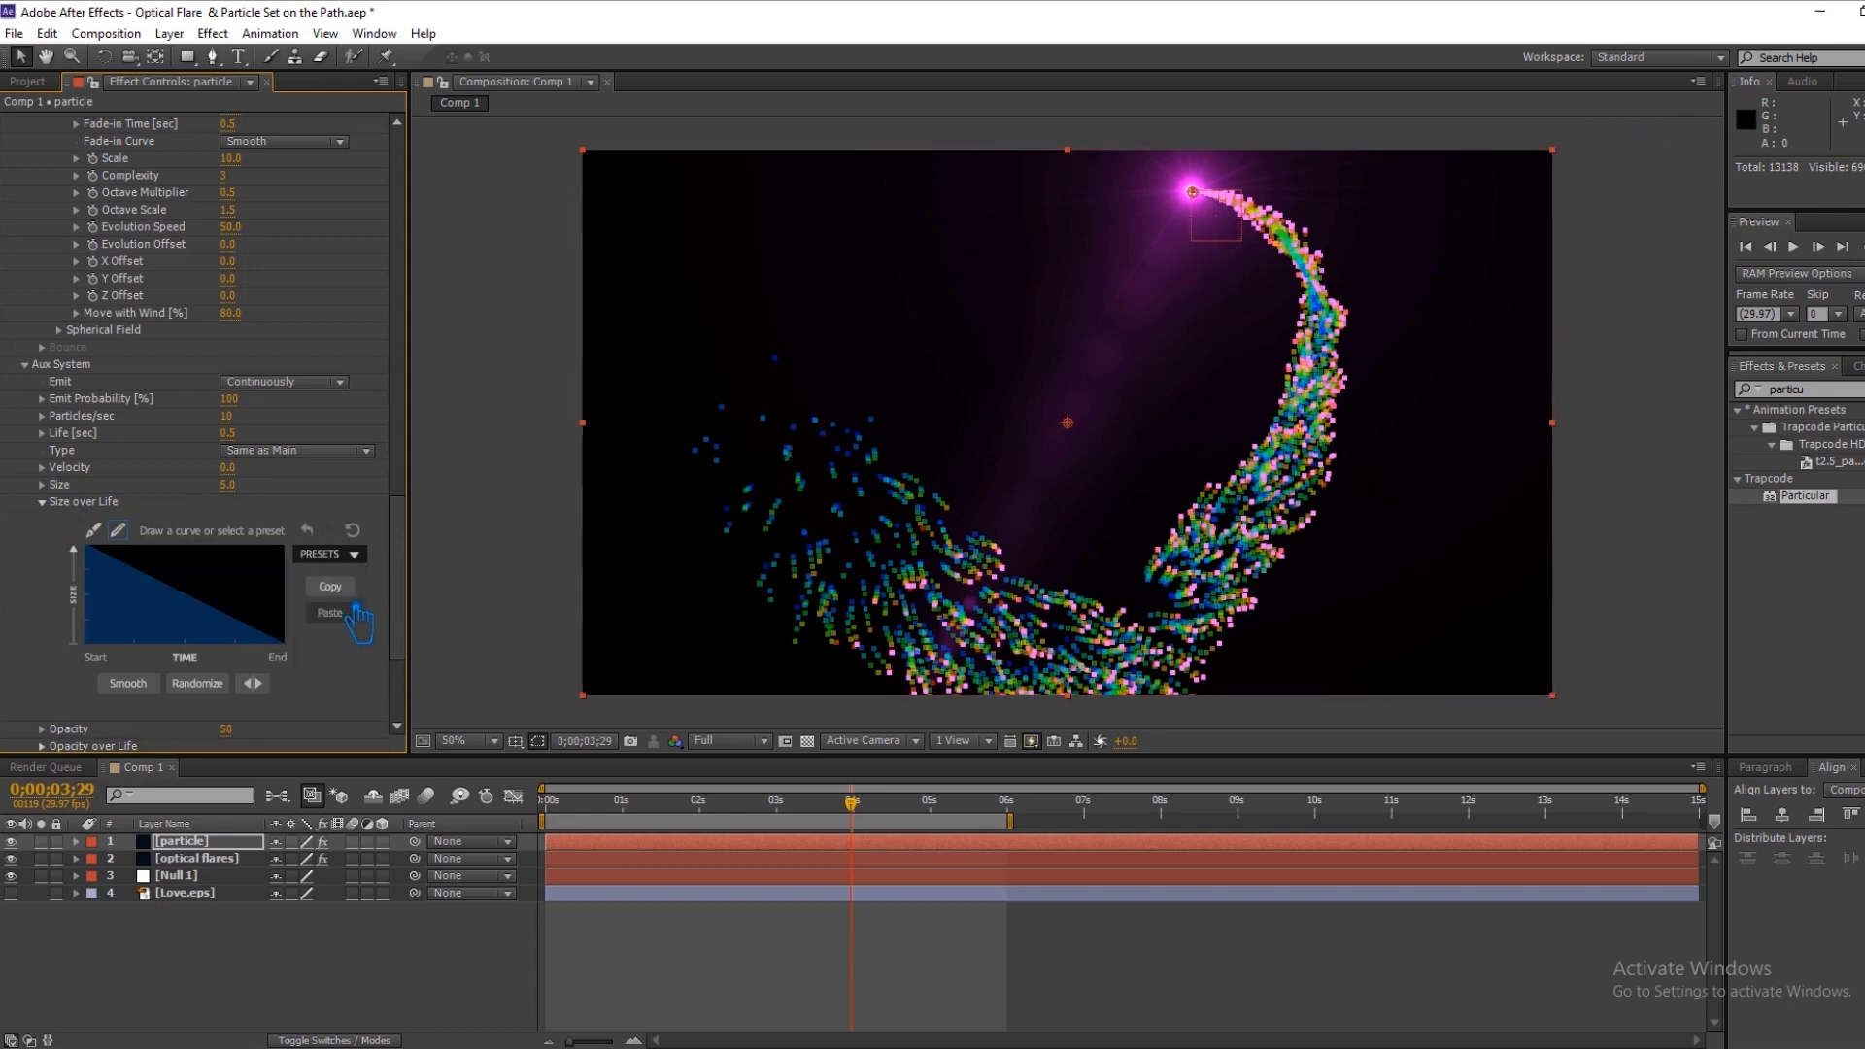
left_click(48, 502)
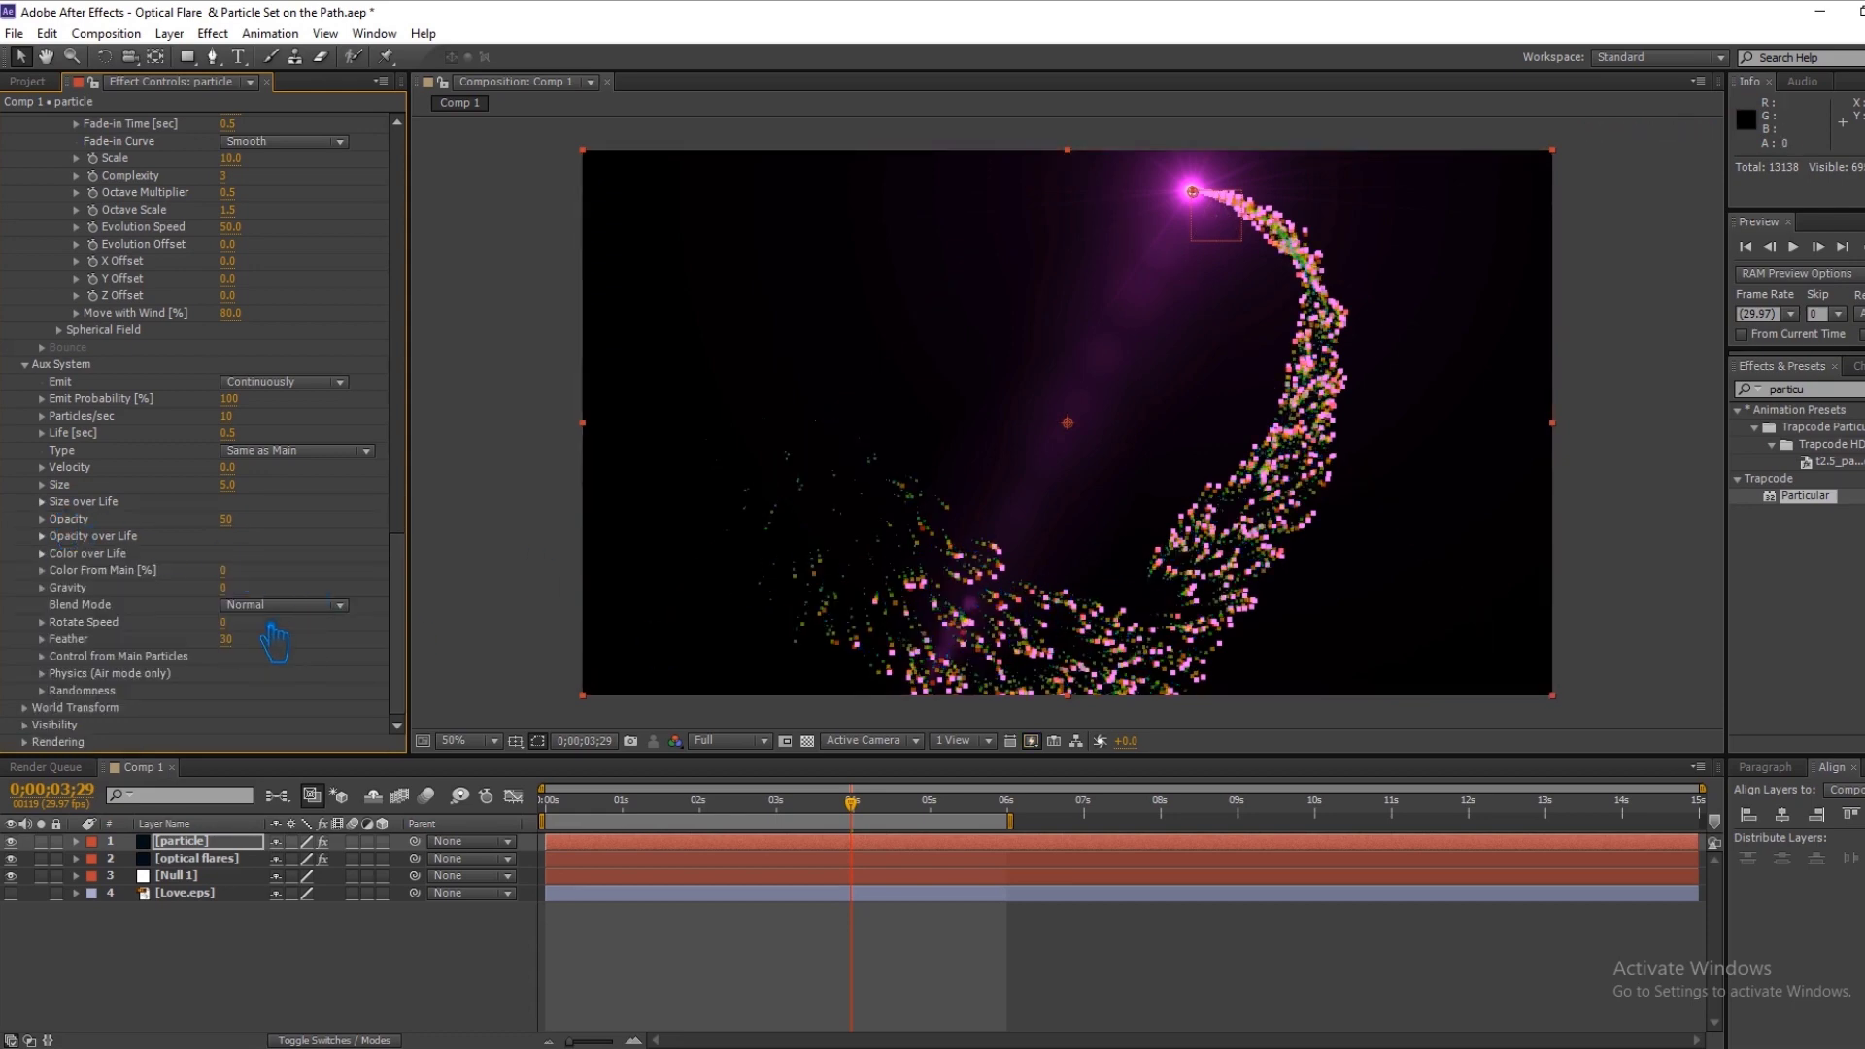
left_click(44, 537)
left_click(356, 585)
left_click(340, 642)
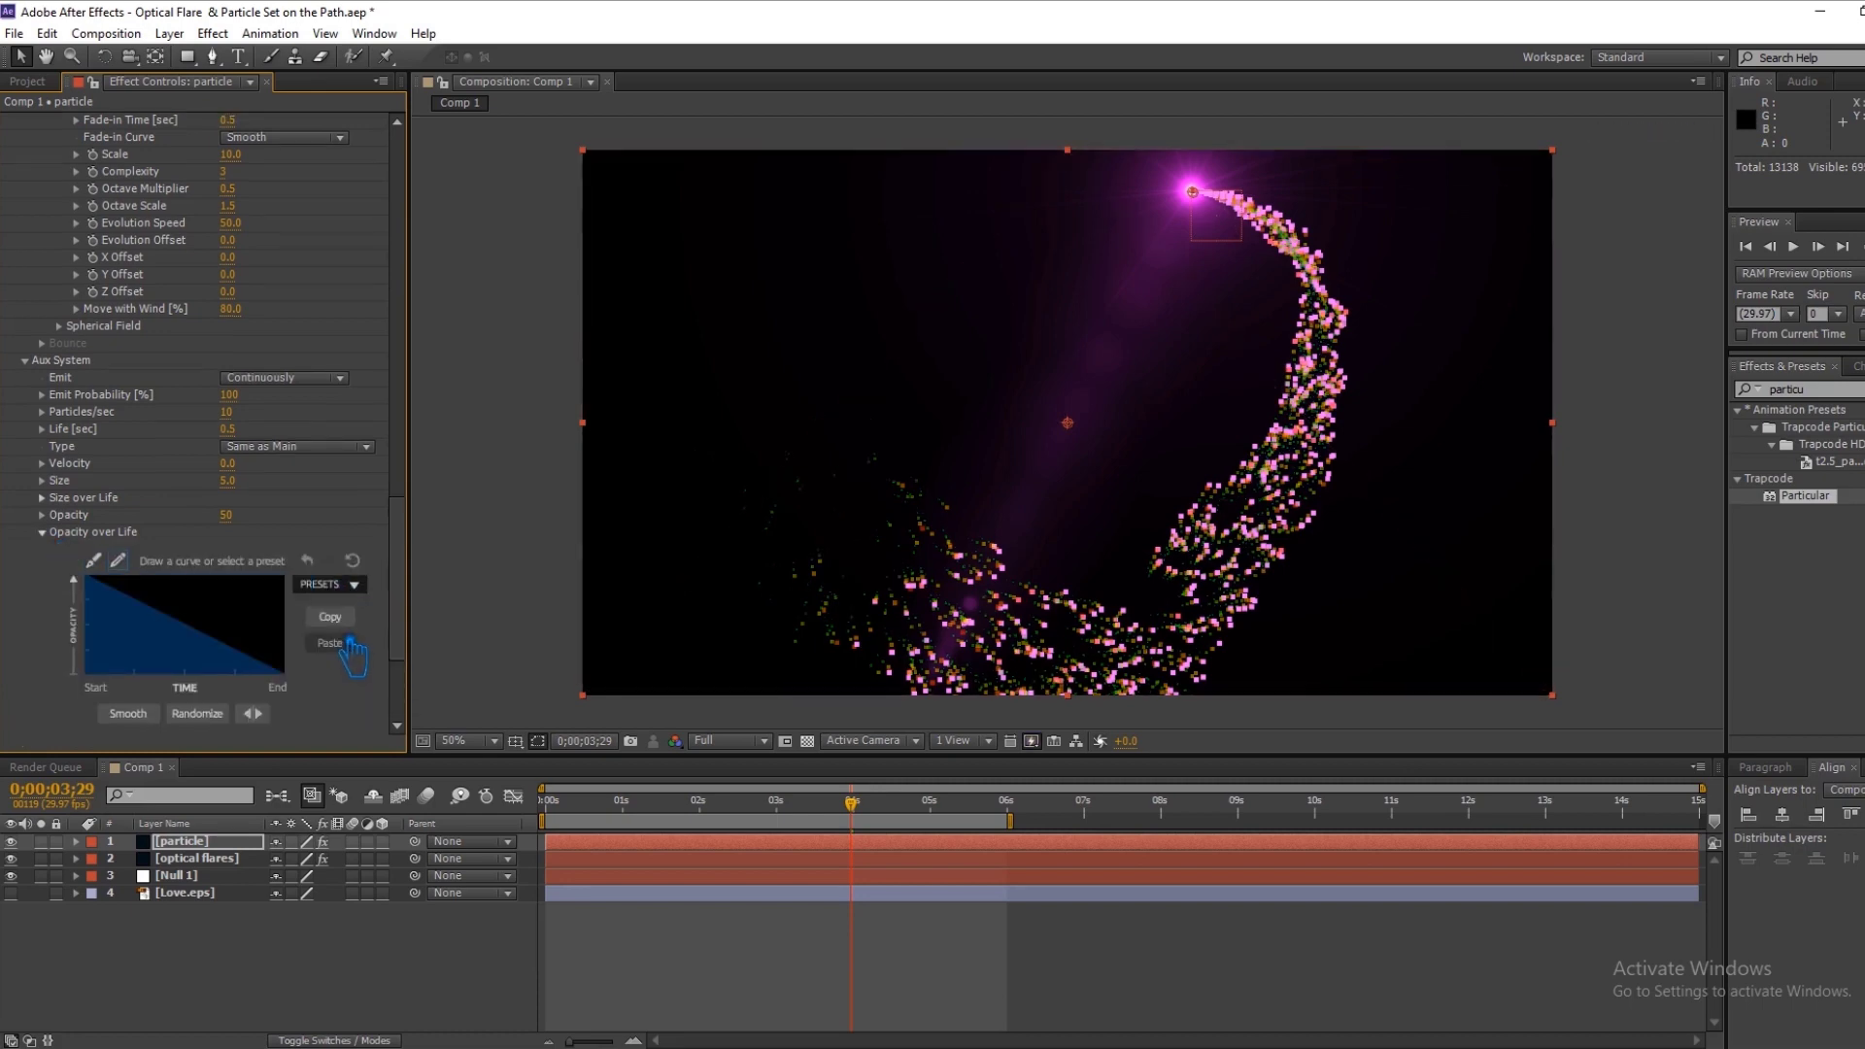
left_click(42, 532)
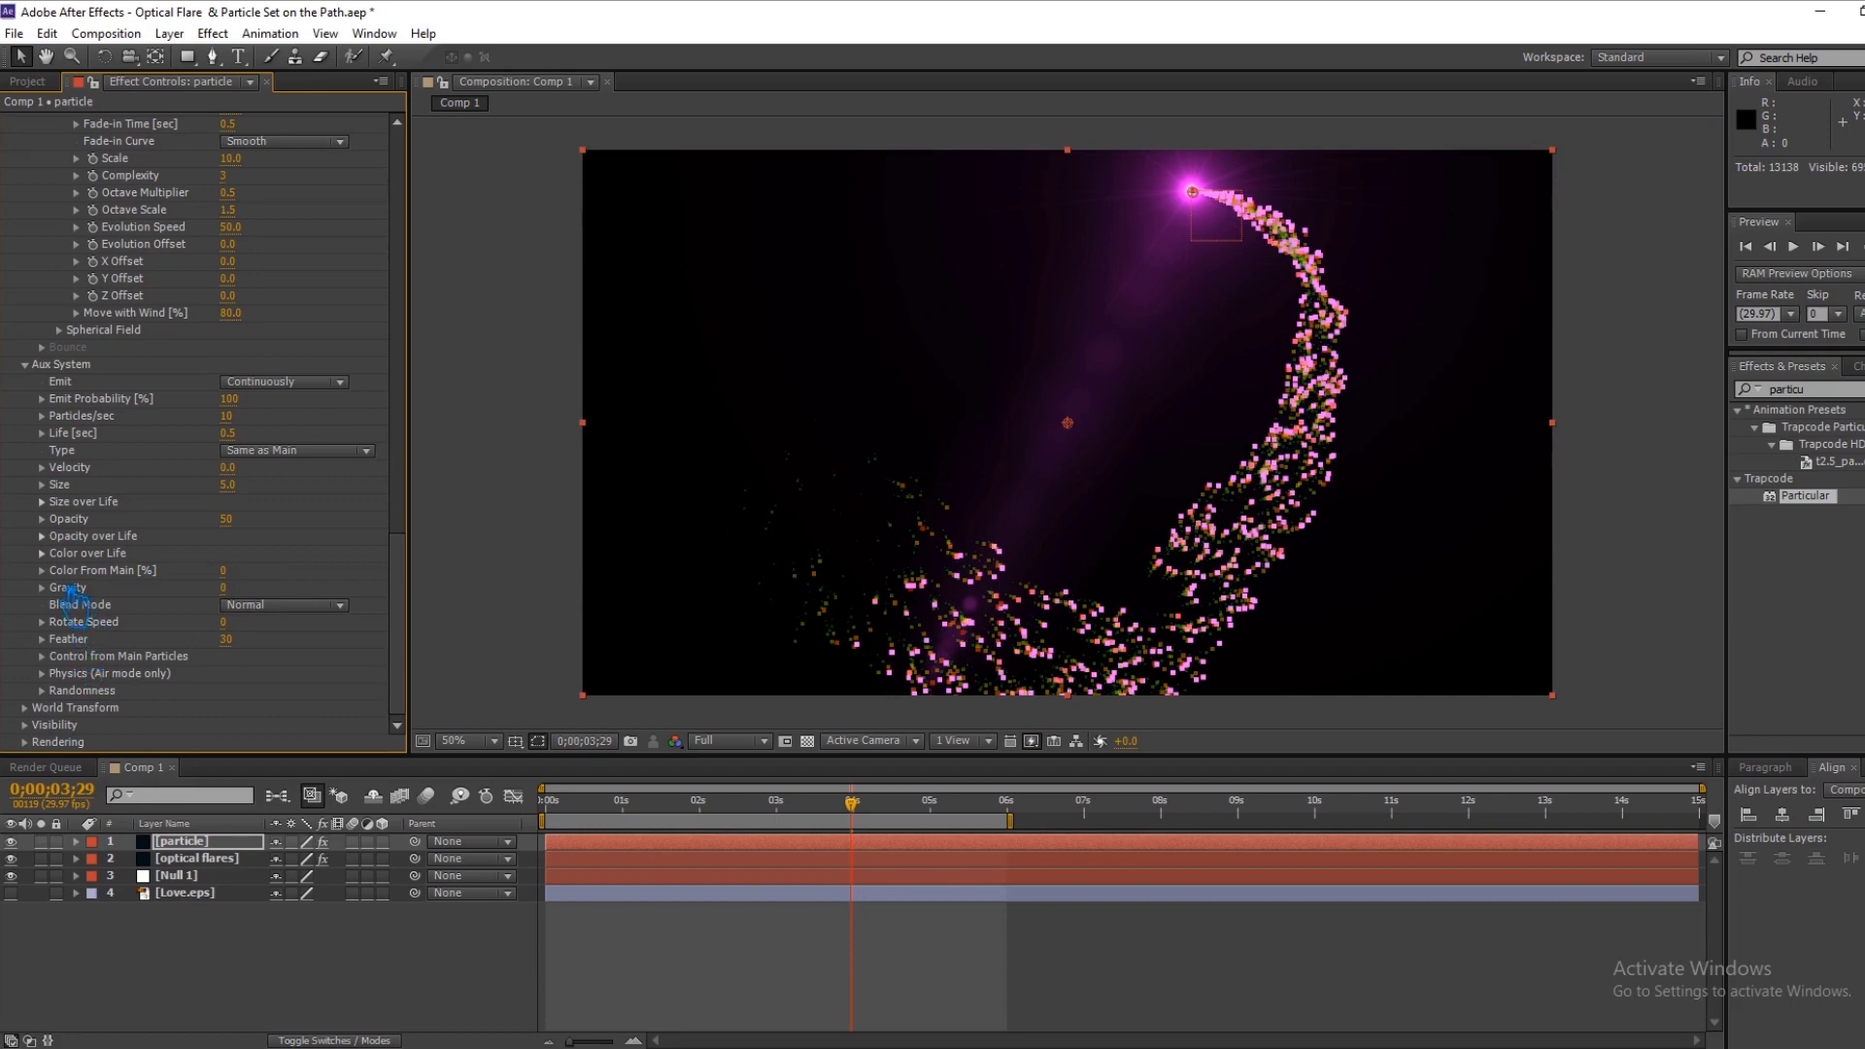
Drag aux Color From Main up to 100.
left_click(41, 570)
left_click_drag(94, 602, 304, 601)
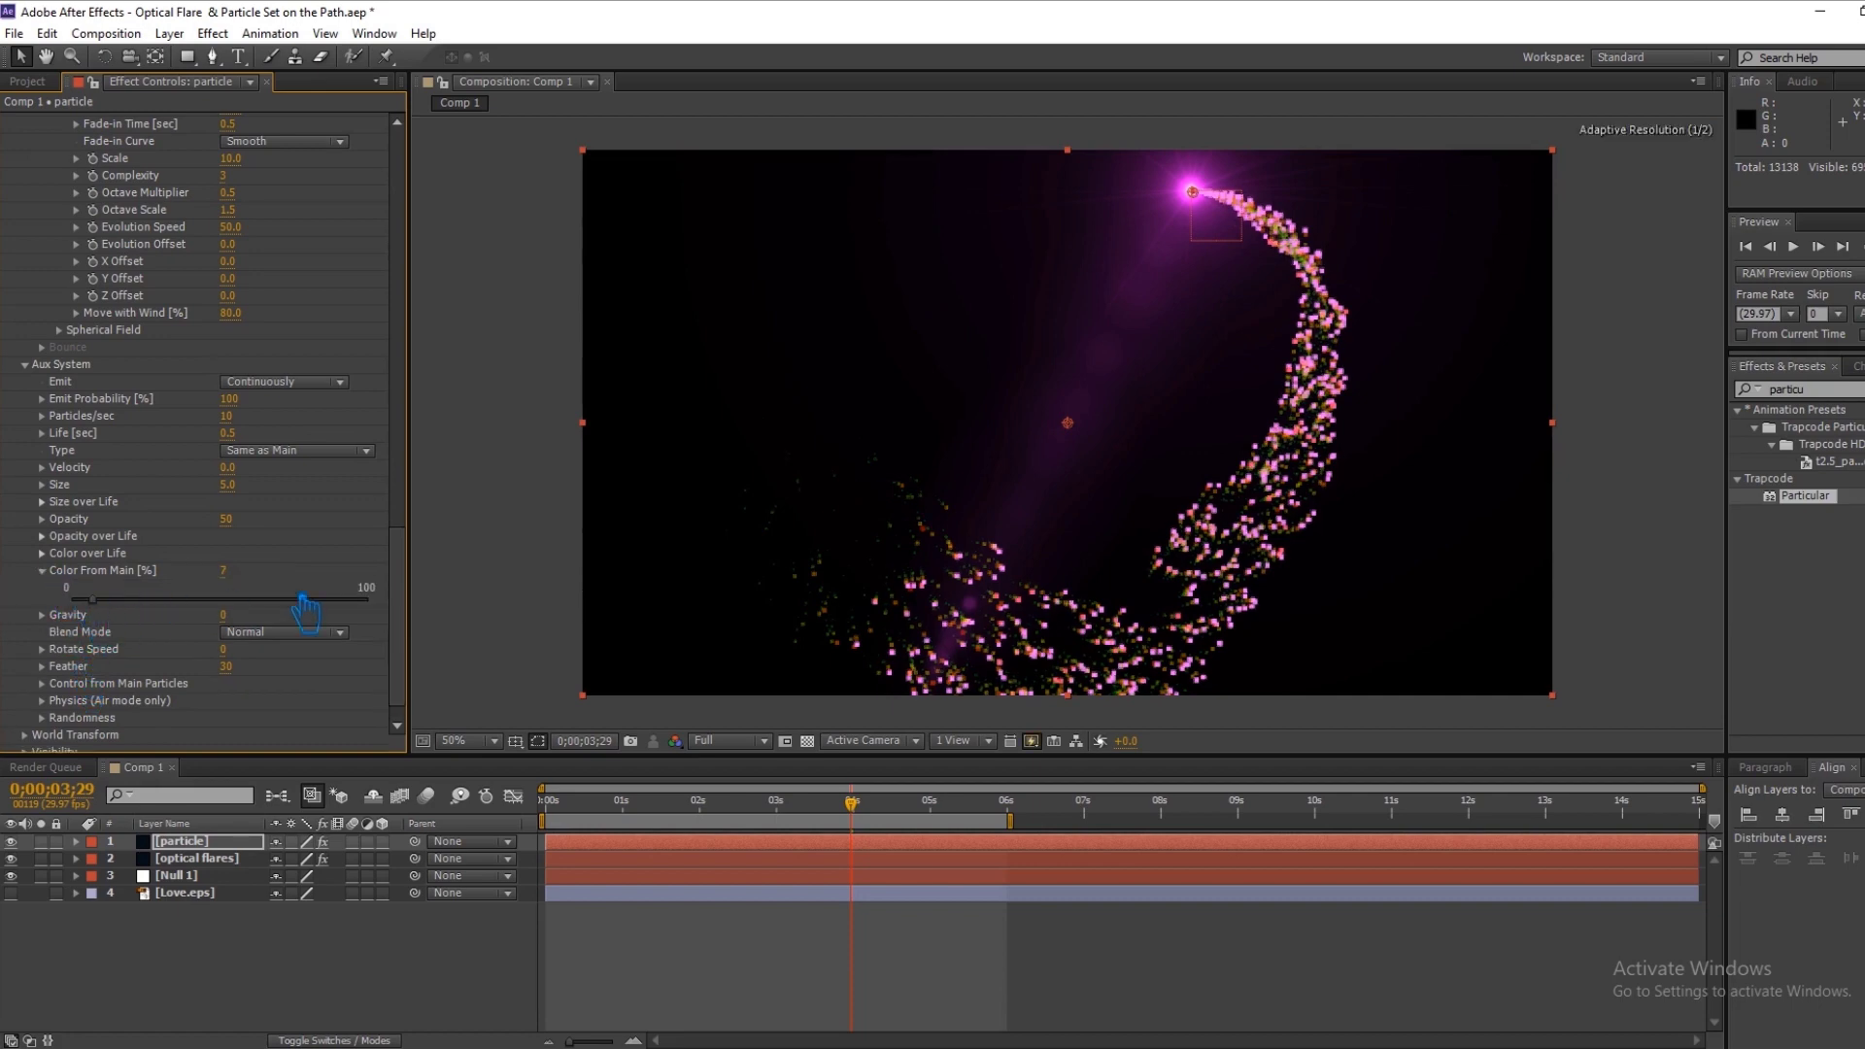
left_click(43, 571)
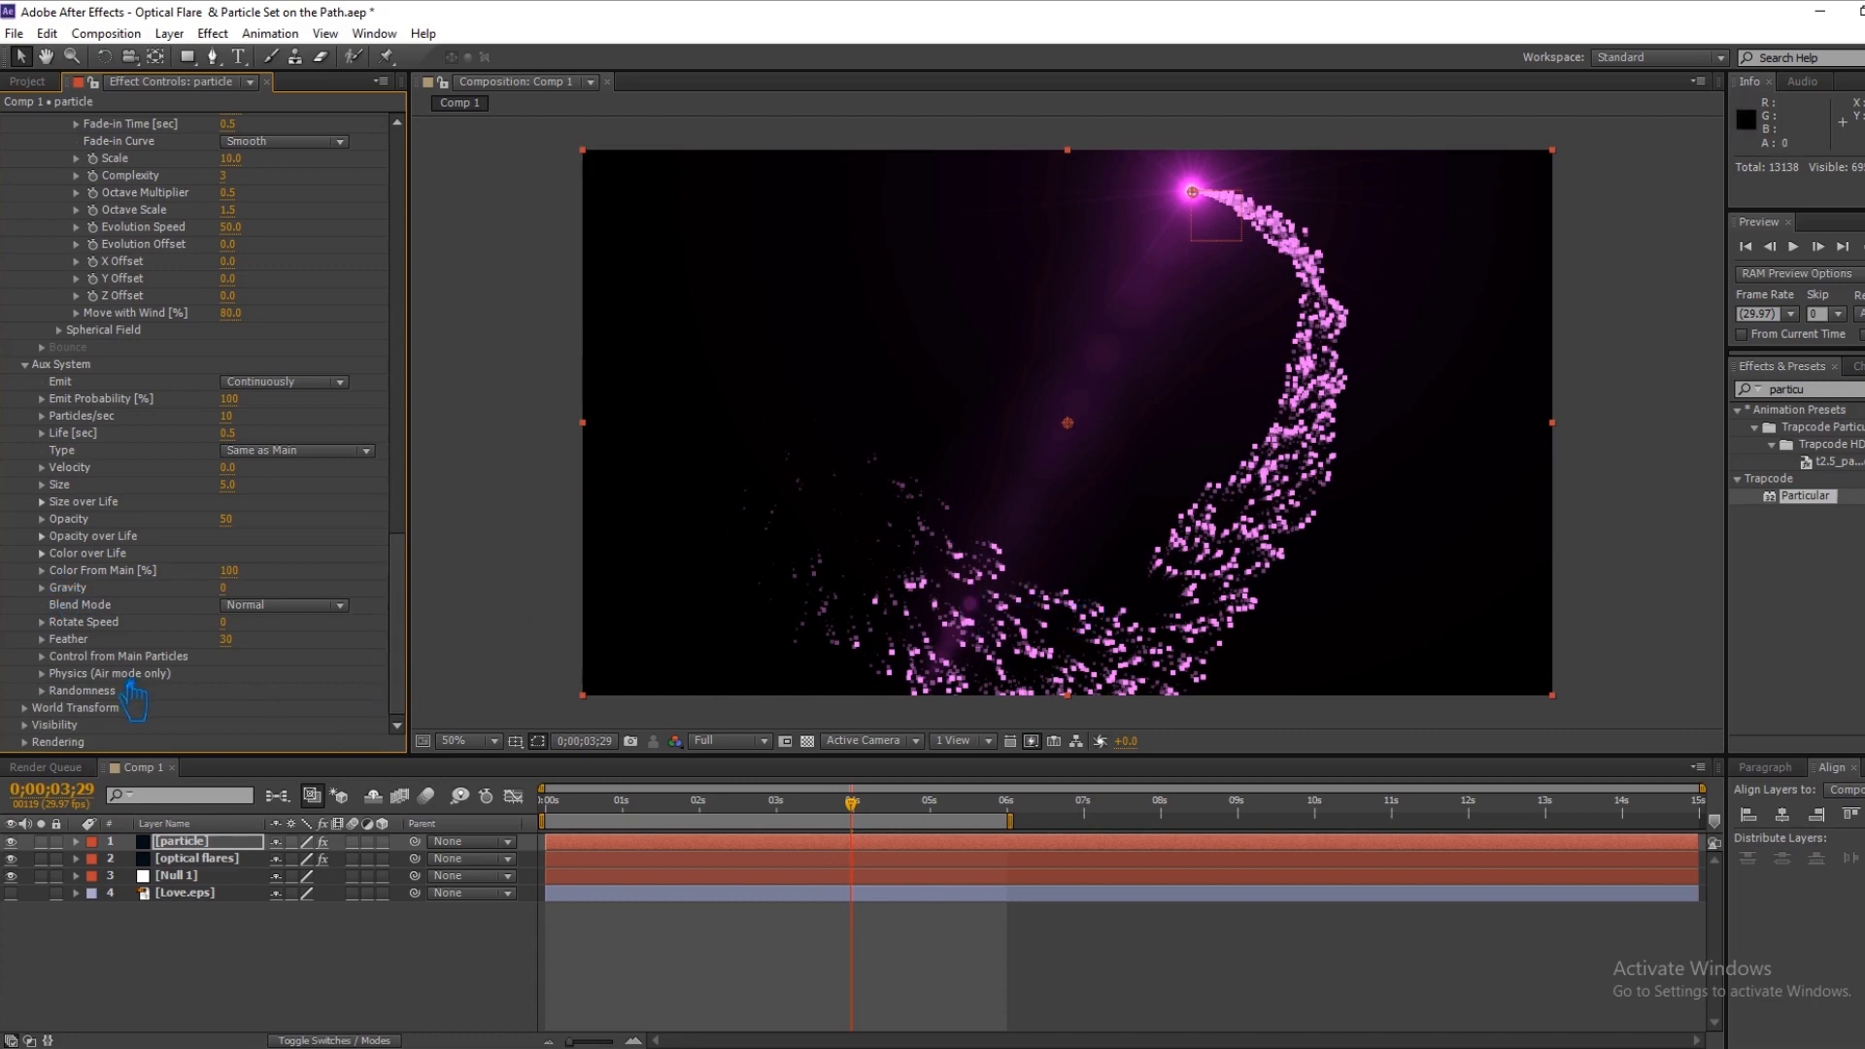
Change the aux Turbulence Position value in its Air physics settings.
left_click(57, 677)
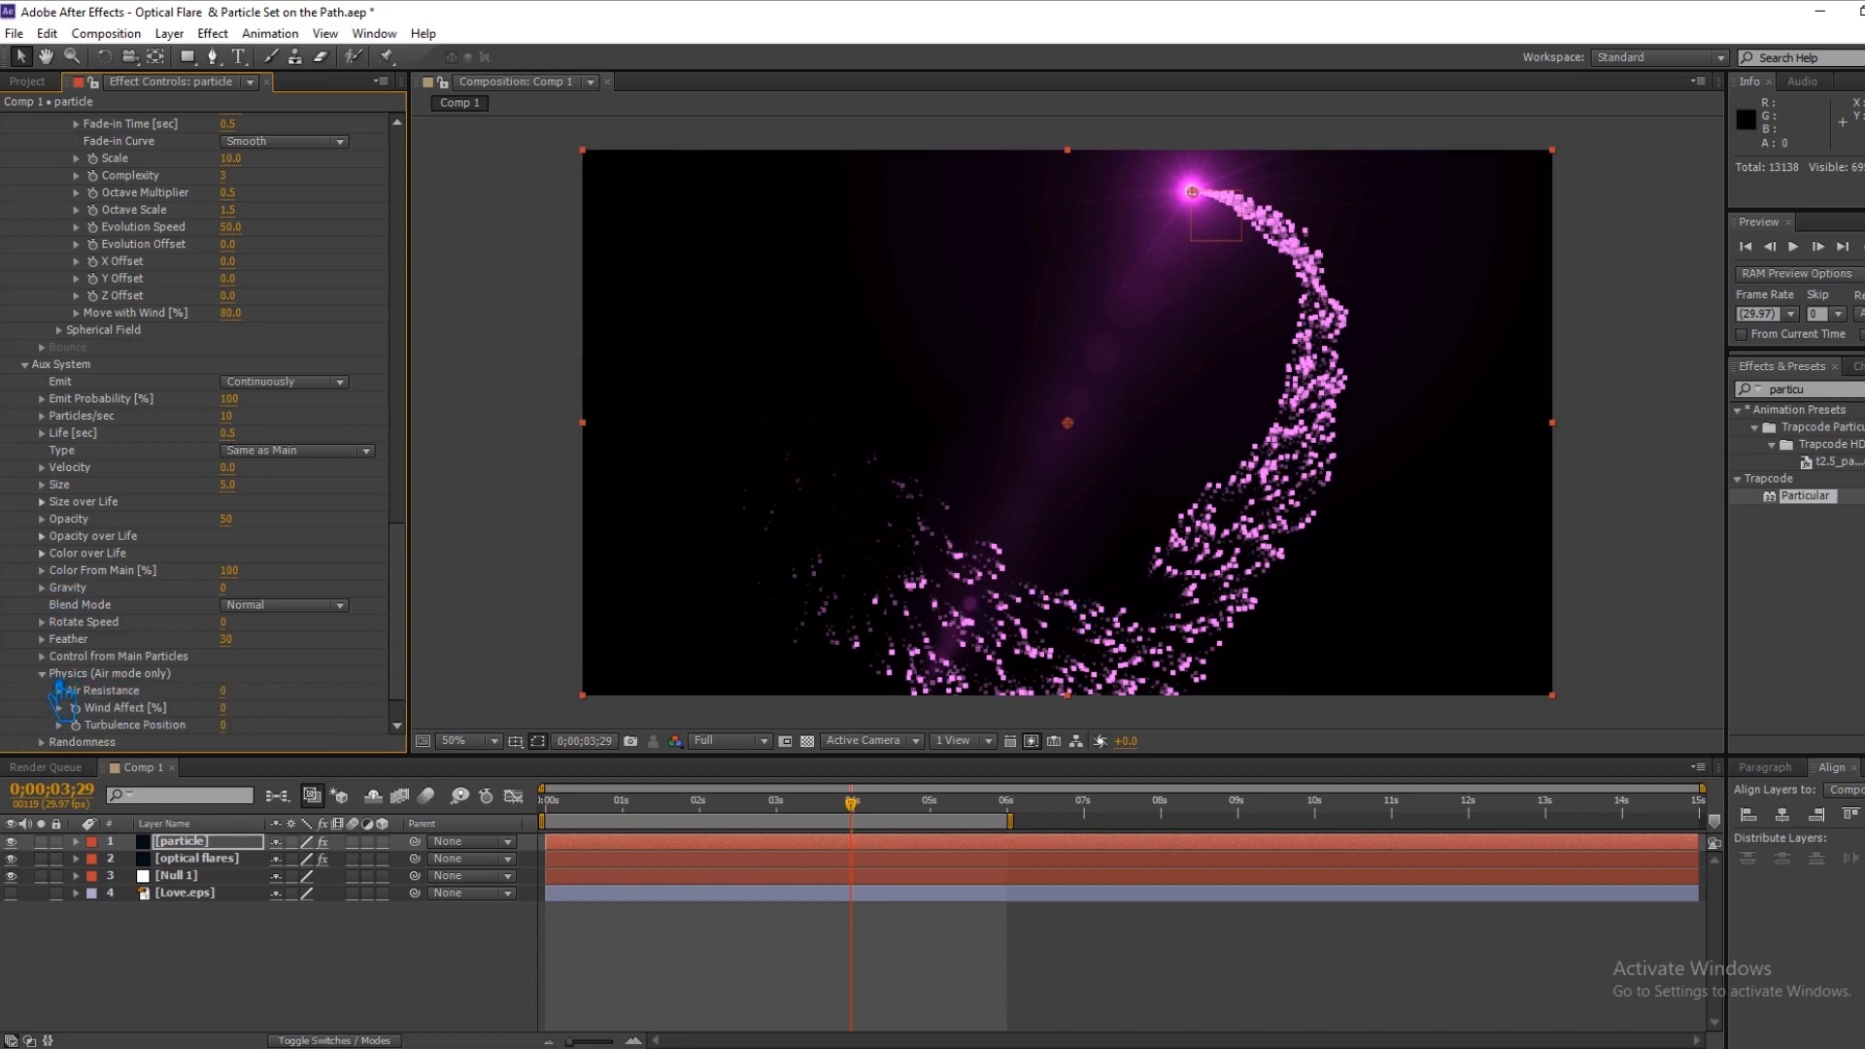
left_click(224, 725)
key("Return")
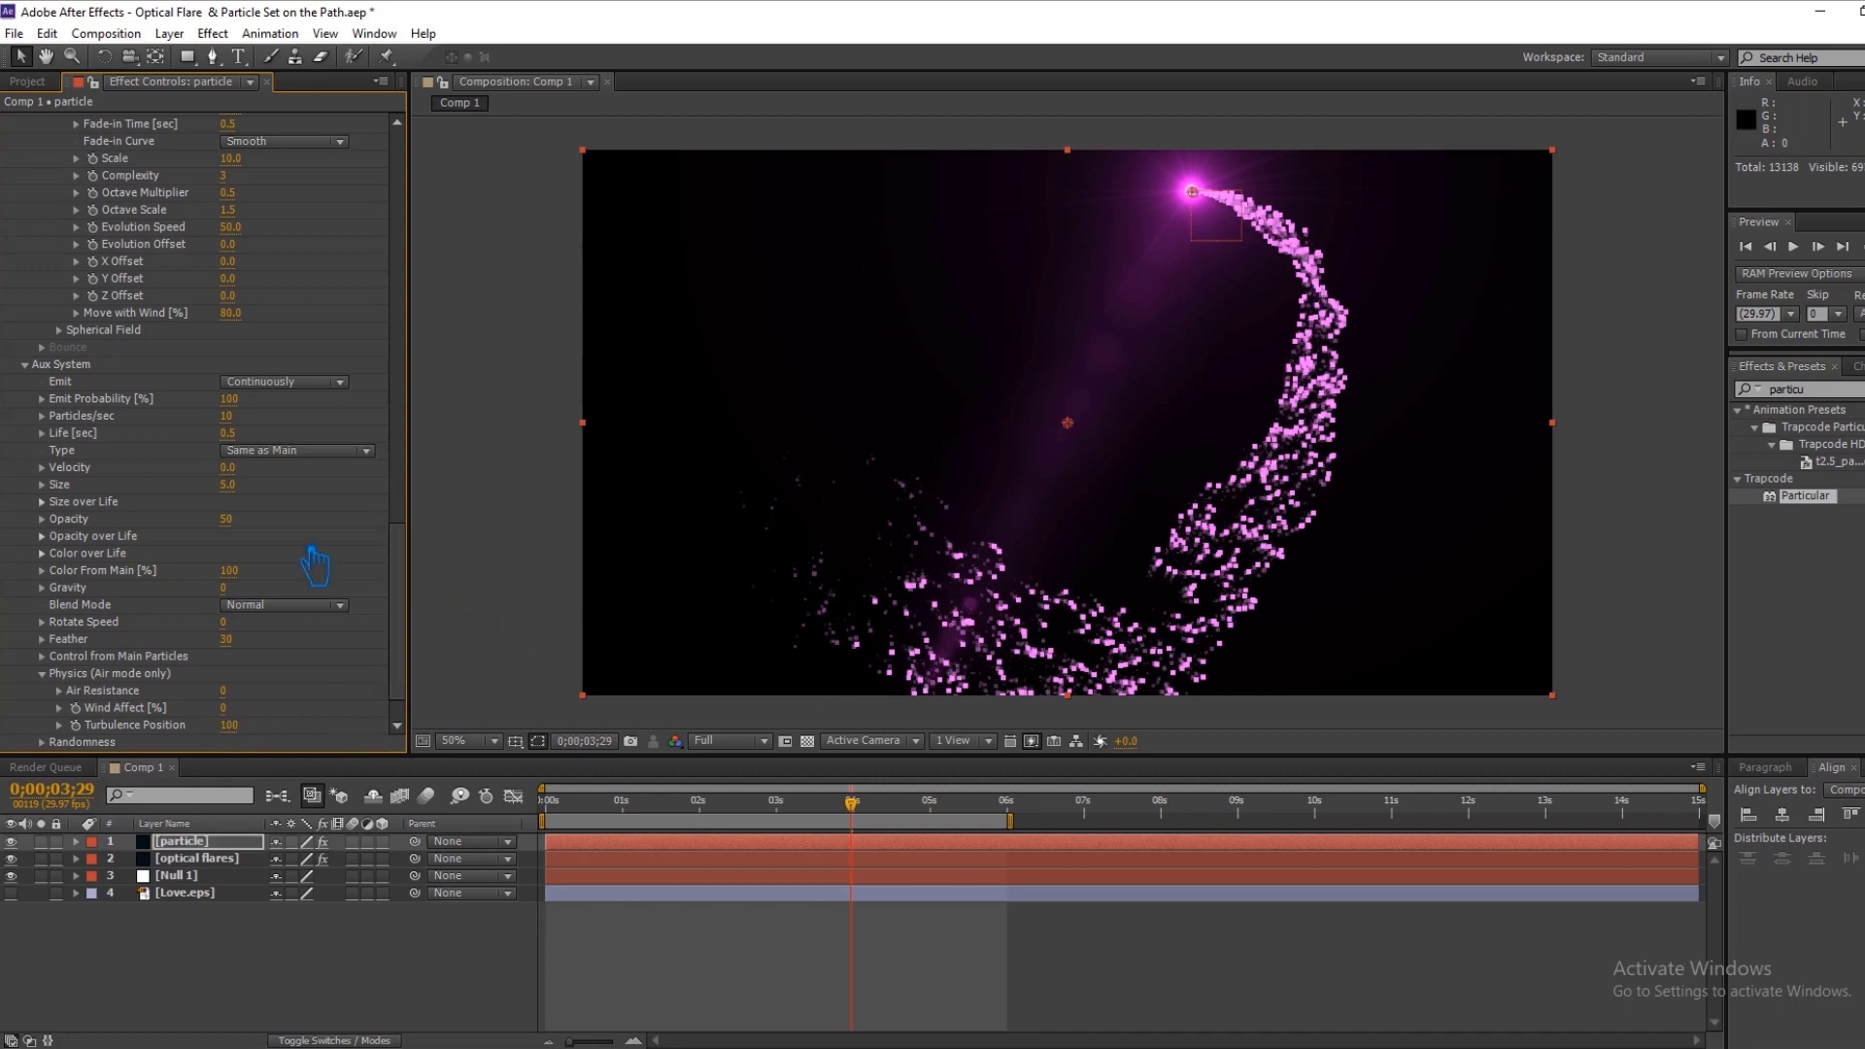
scroll(283, 411, "up", 5)
scroll(283, 411, "up", 5)
scroll(284, 411, "up", 5)
scroll(284, 411, "up", 3)
scroll(279, 395, "up", 3)
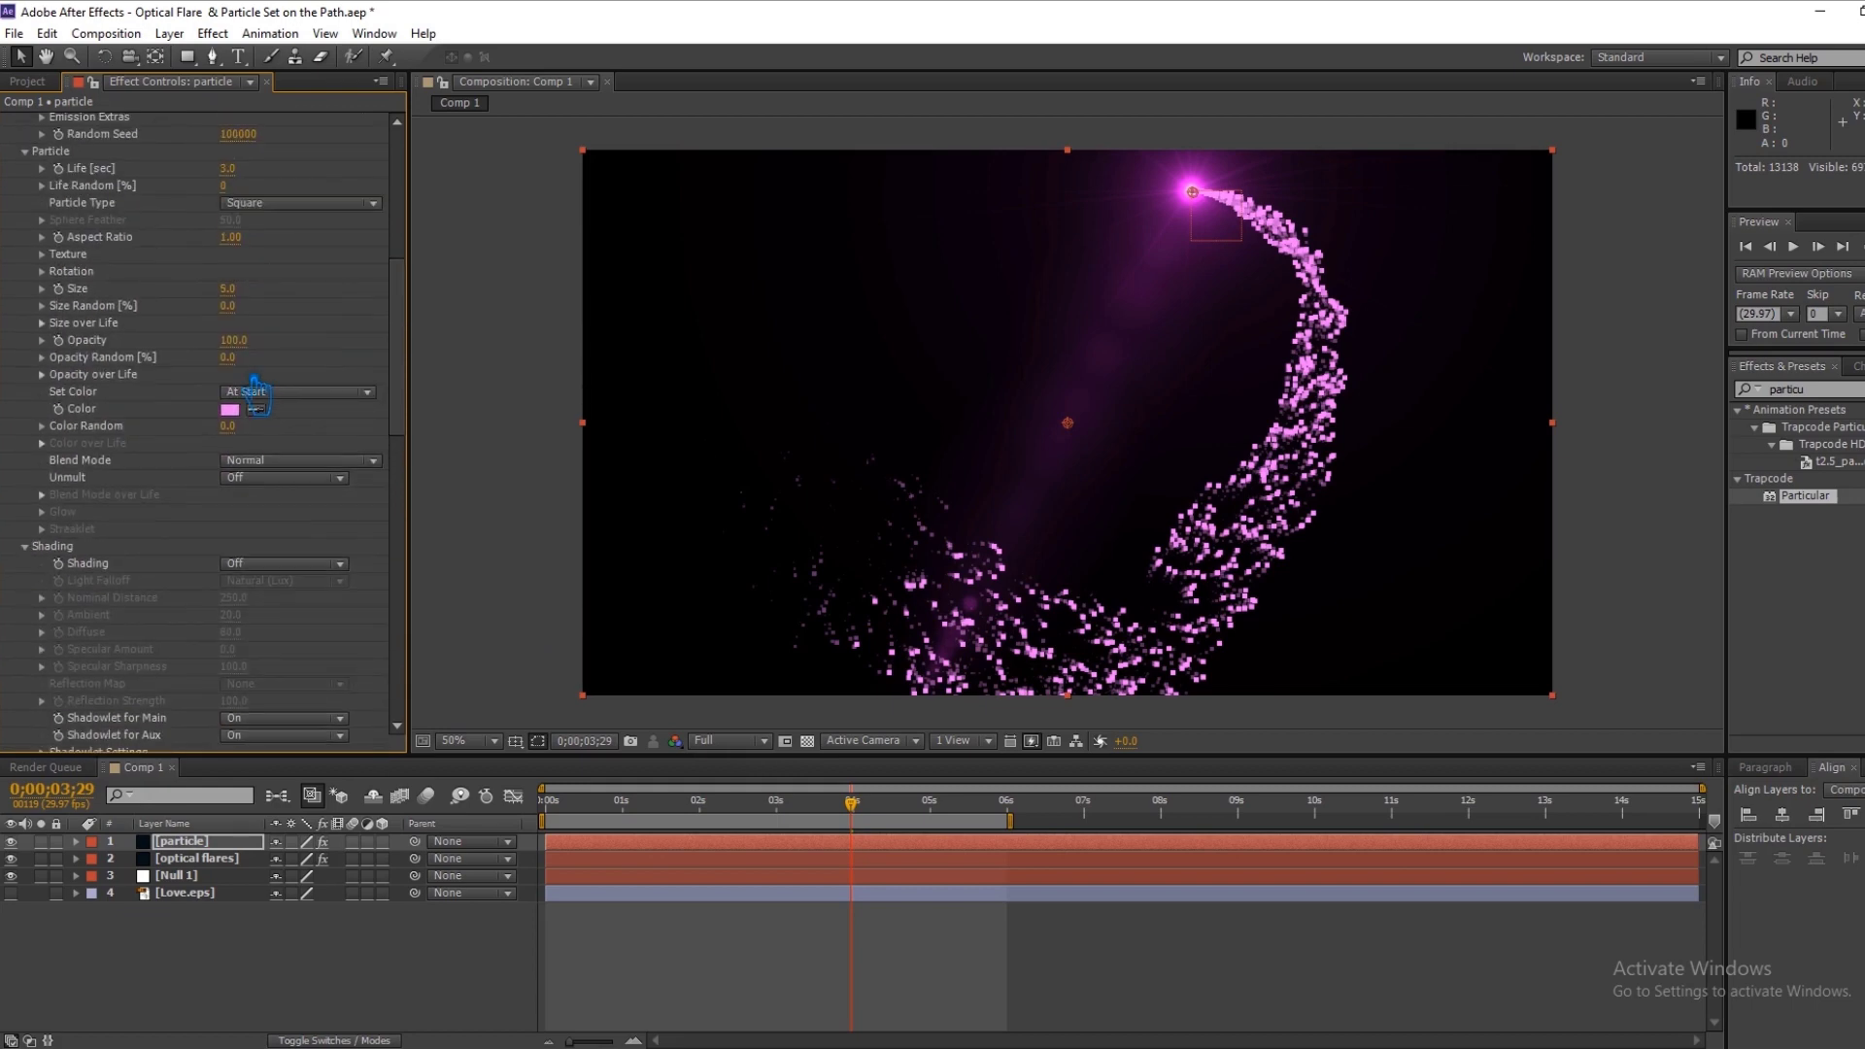
Switch particles back to Sphere and correct the aux Turbulence Position digit.
left_click(296, 203)
left_click(309, 222)
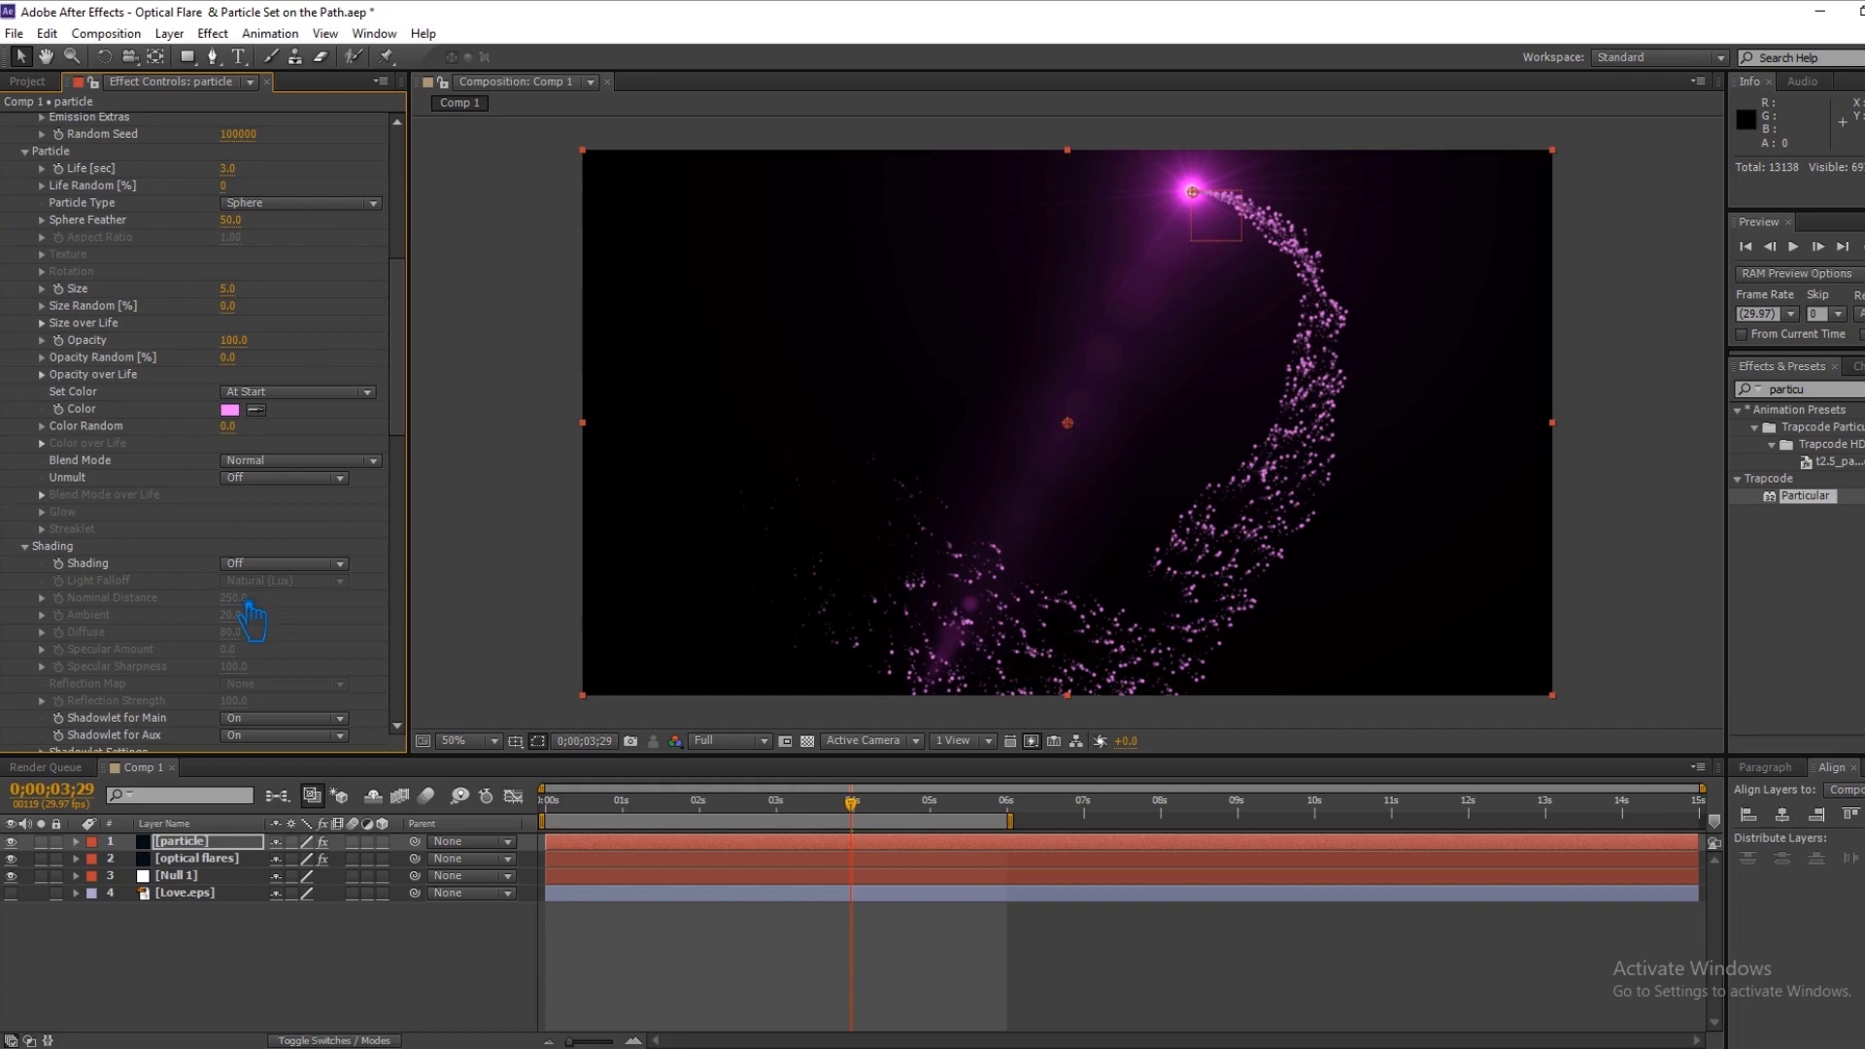
scroll(250, 618, "down", 5)
scroll(248, 620, "down", 5)
scroll(247, 623, "down", 5)
scroll(243, 626, "down", 5)
scroll(242, 621, "down", 5)
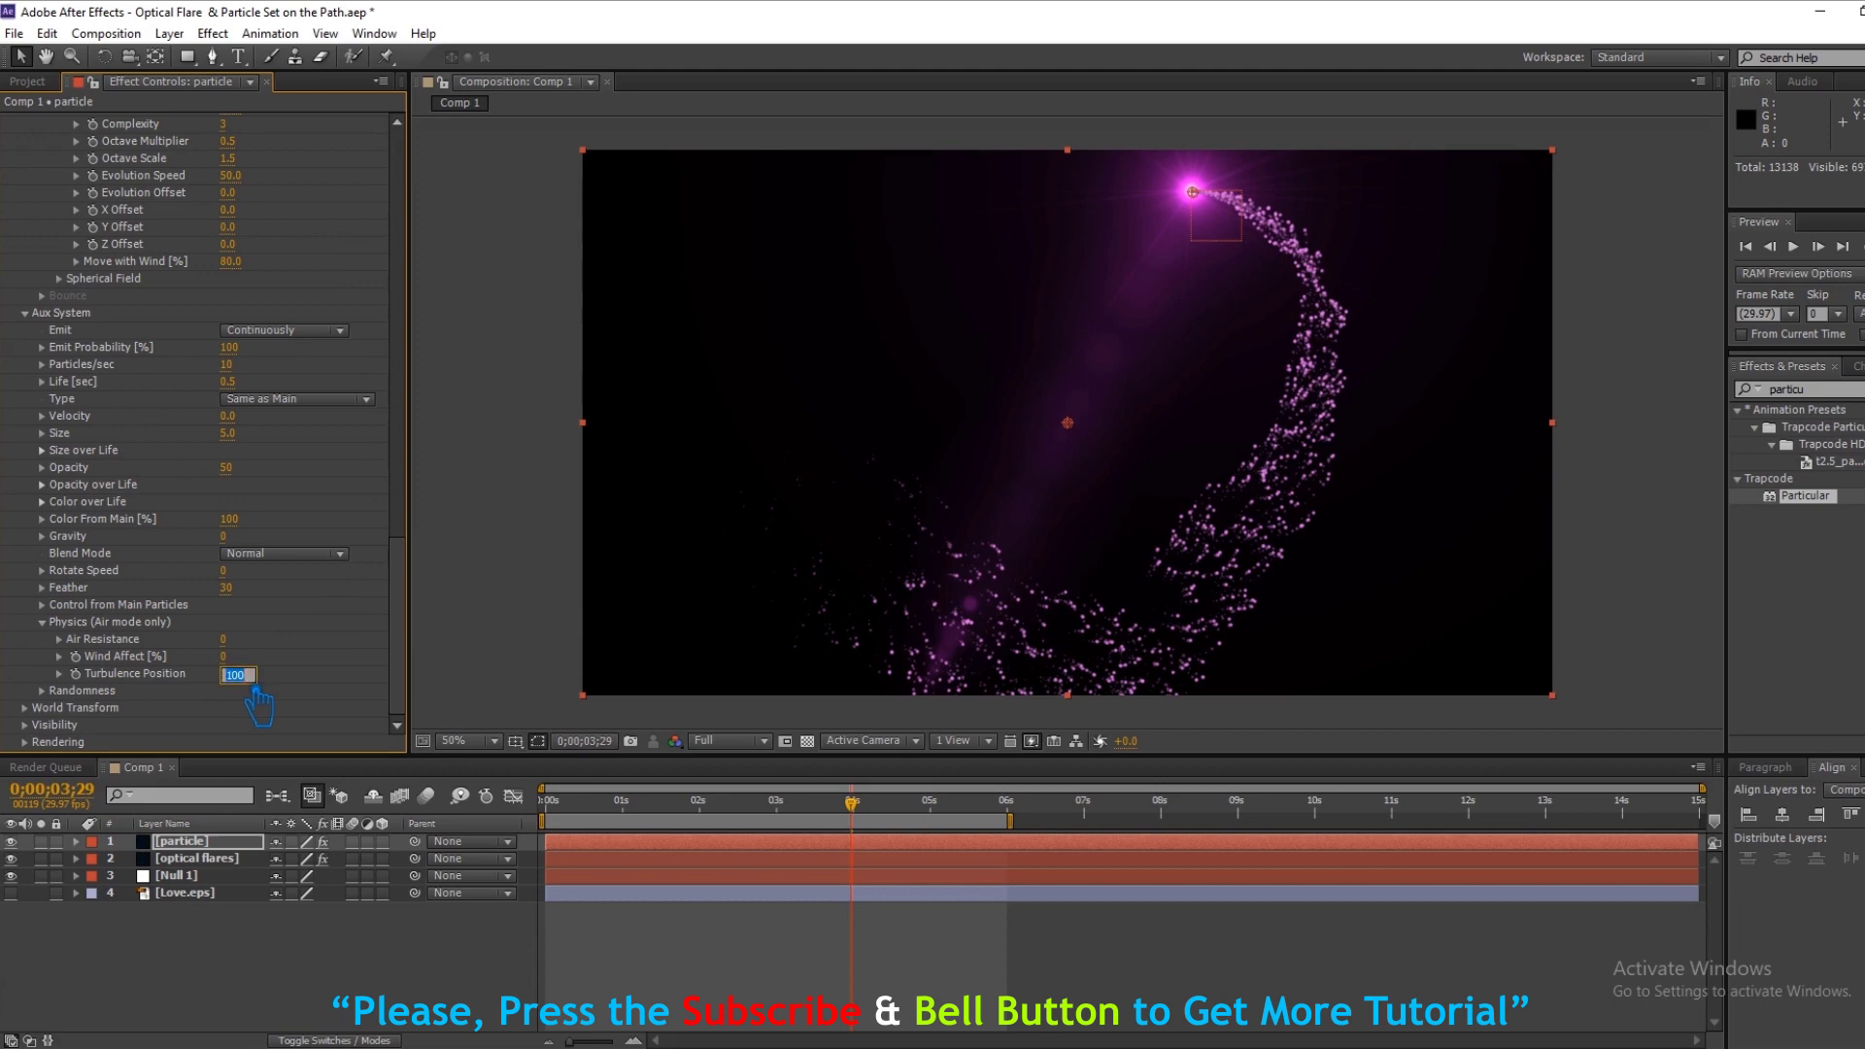
key("BackSpace")
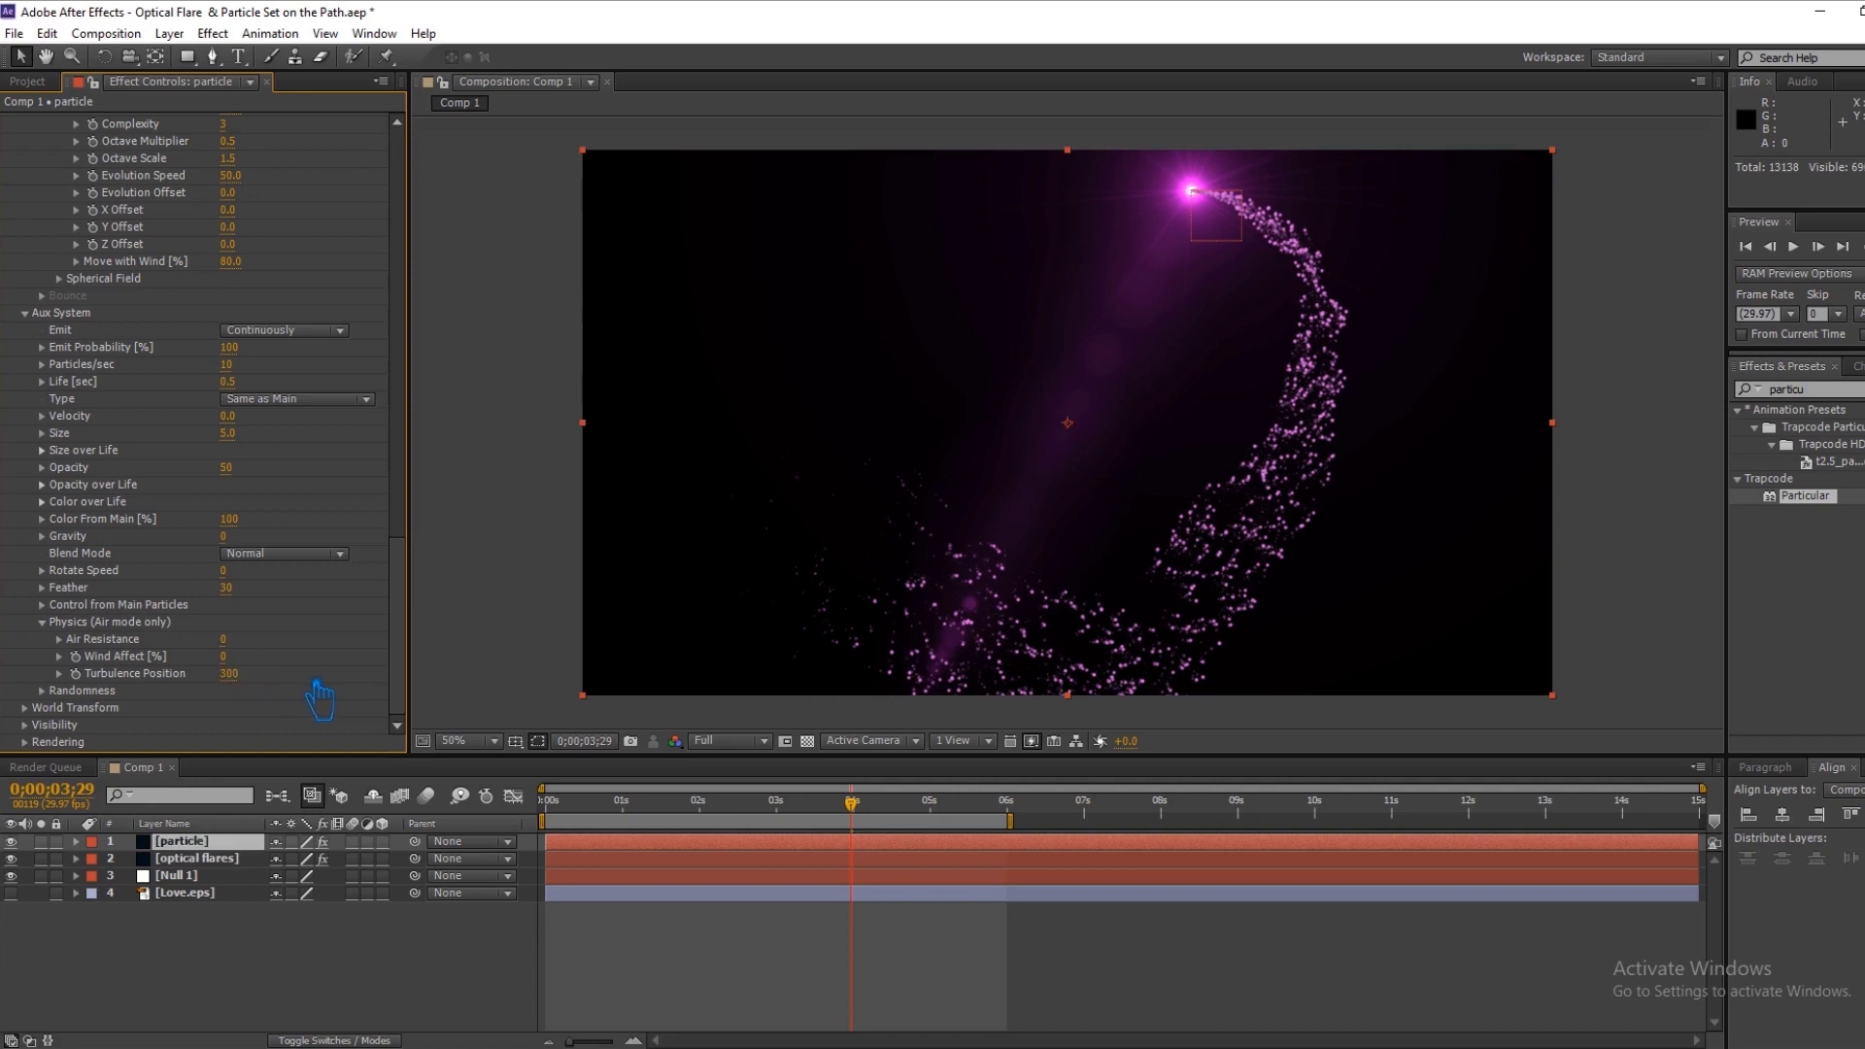
left_click(46, 622)
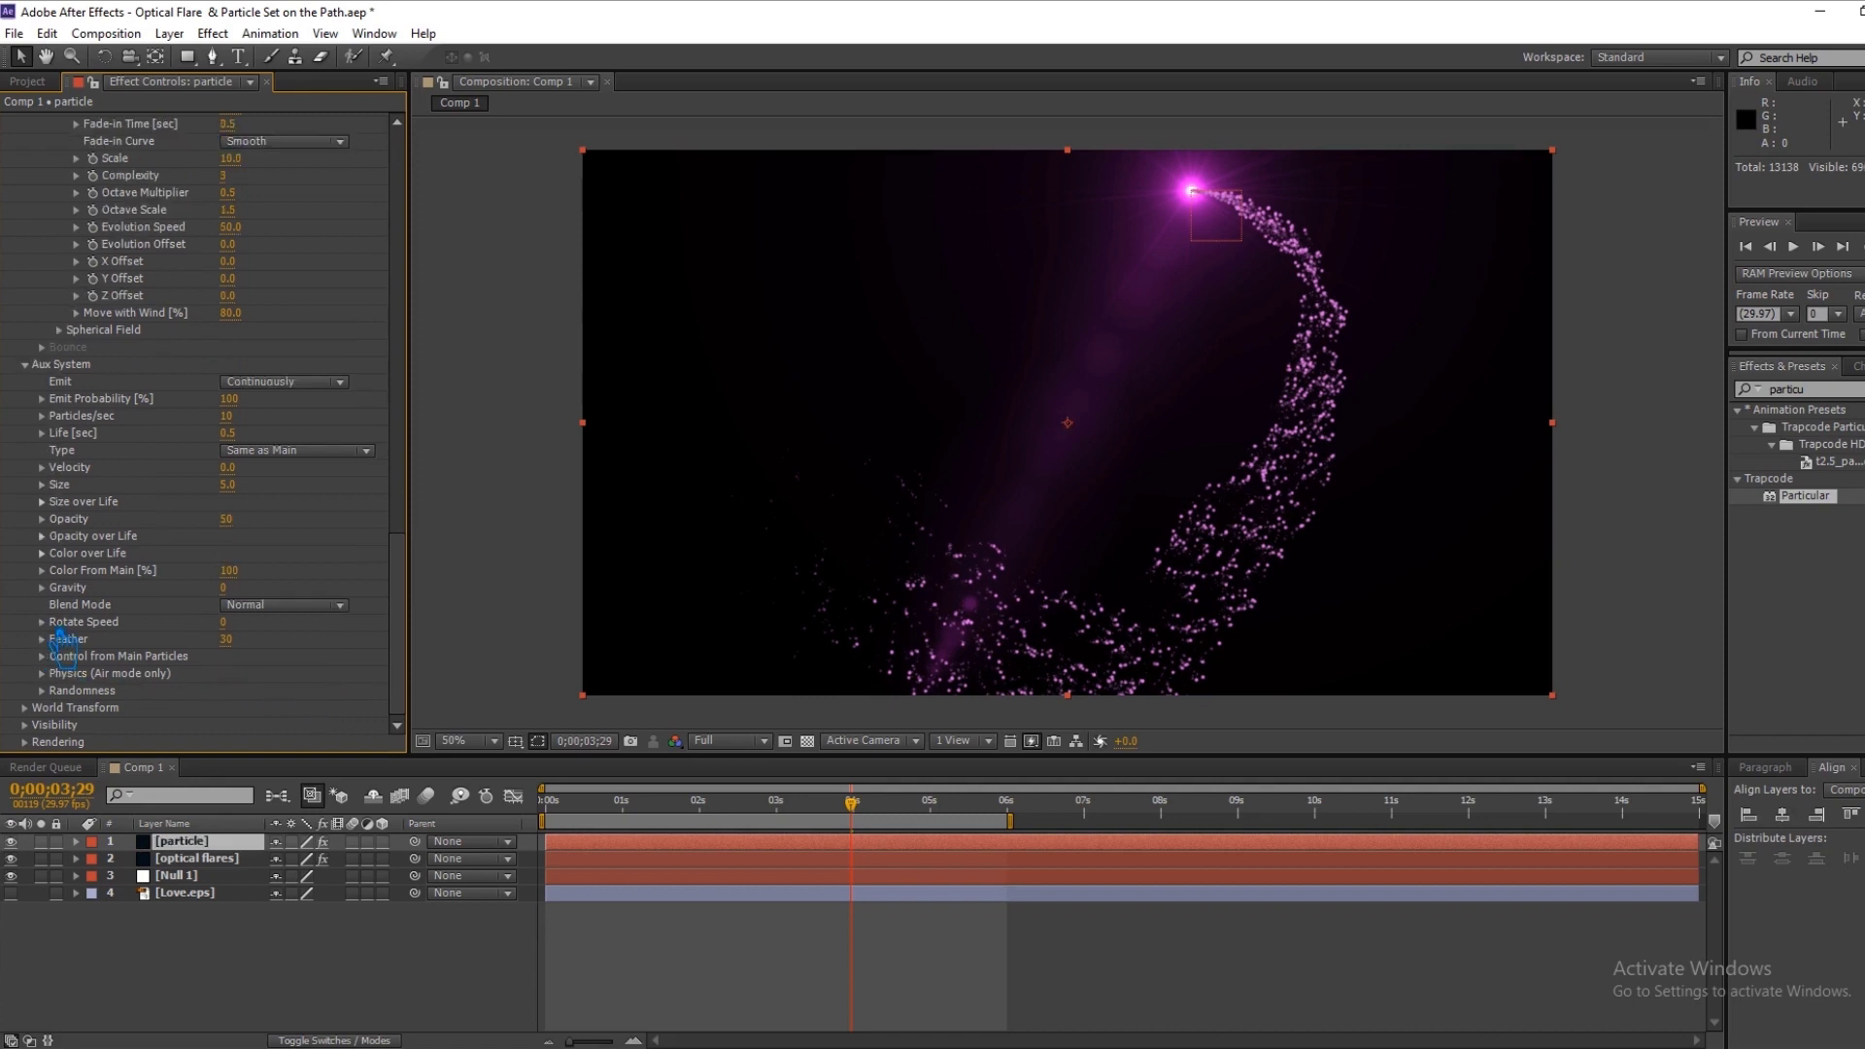
left_click(44, 657)
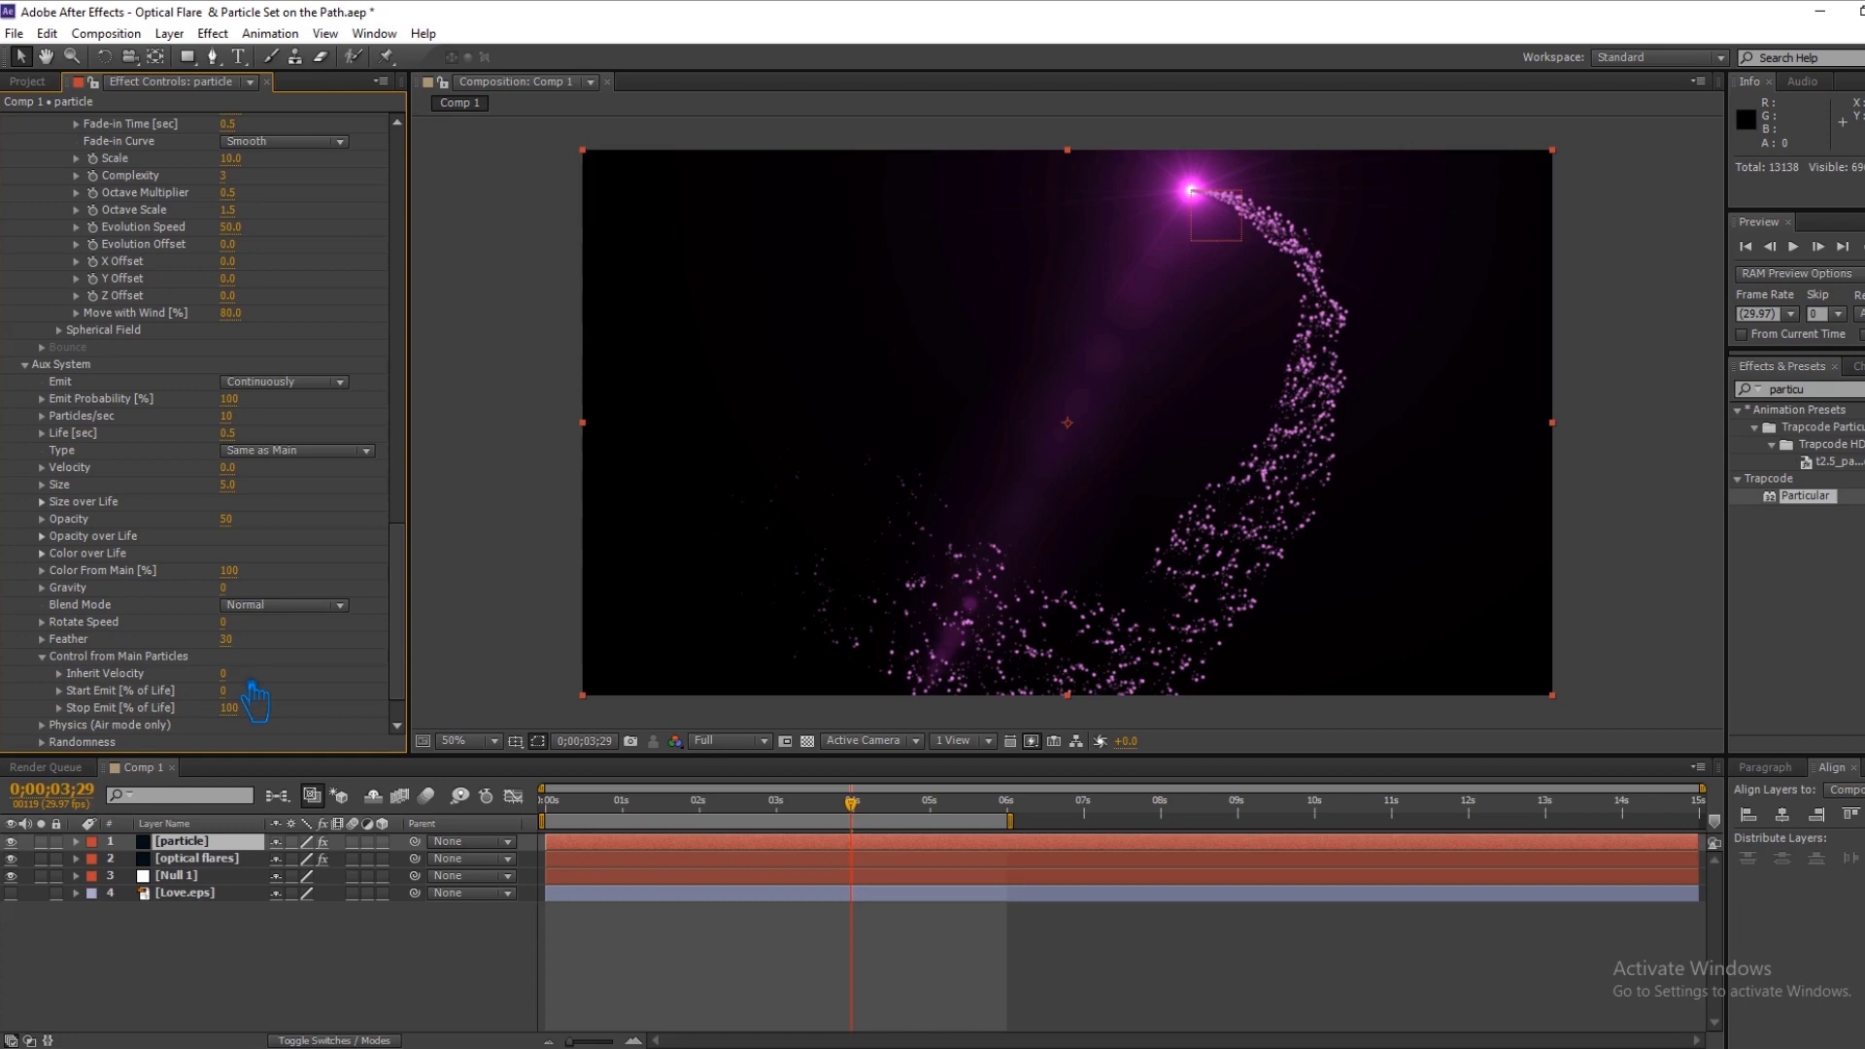
Set Particles/sec to 500 and Velocity to 80, then save the project.
scroll(271, 616, "up", 3)
scroll(273, 621, "up", 4)
scroll(275, 627, "up", 4)
scroll(276, 625, "up", 4)
scroll(276, 625, "up", 4)
scroll(275, 625, "up", 4)
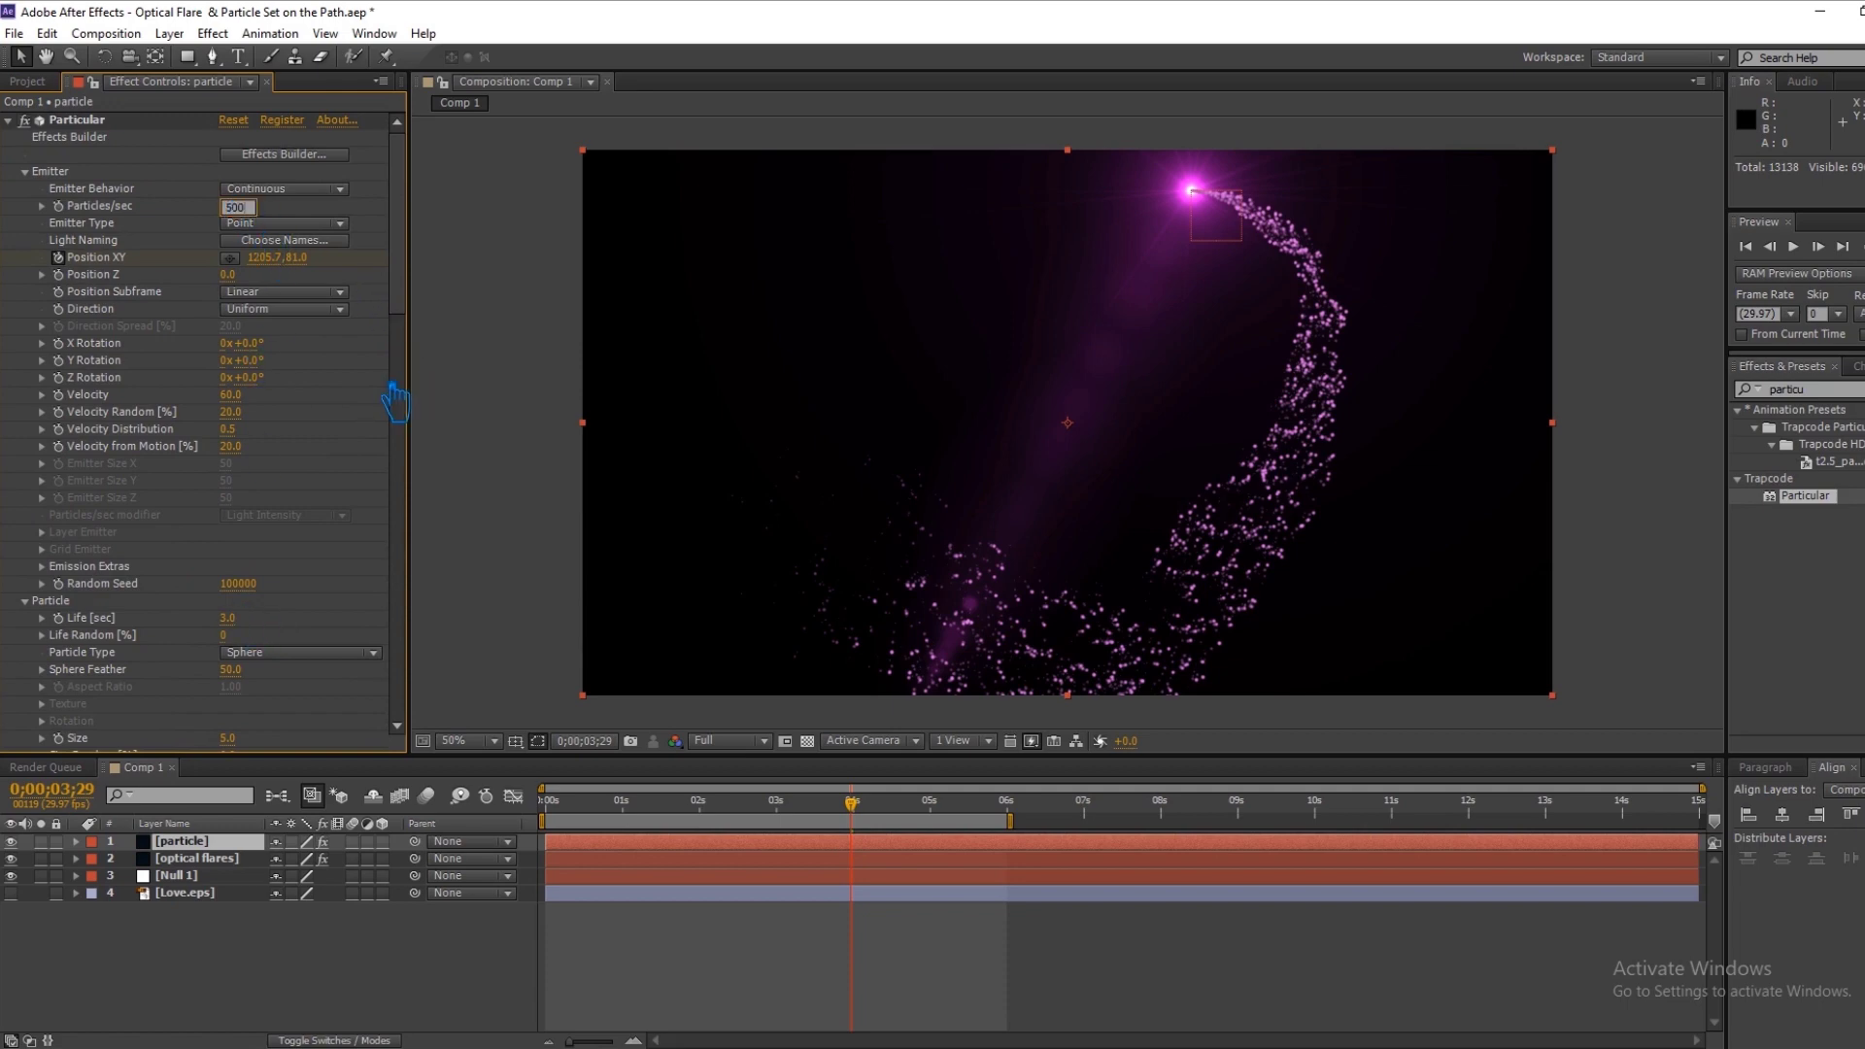
key("Return")
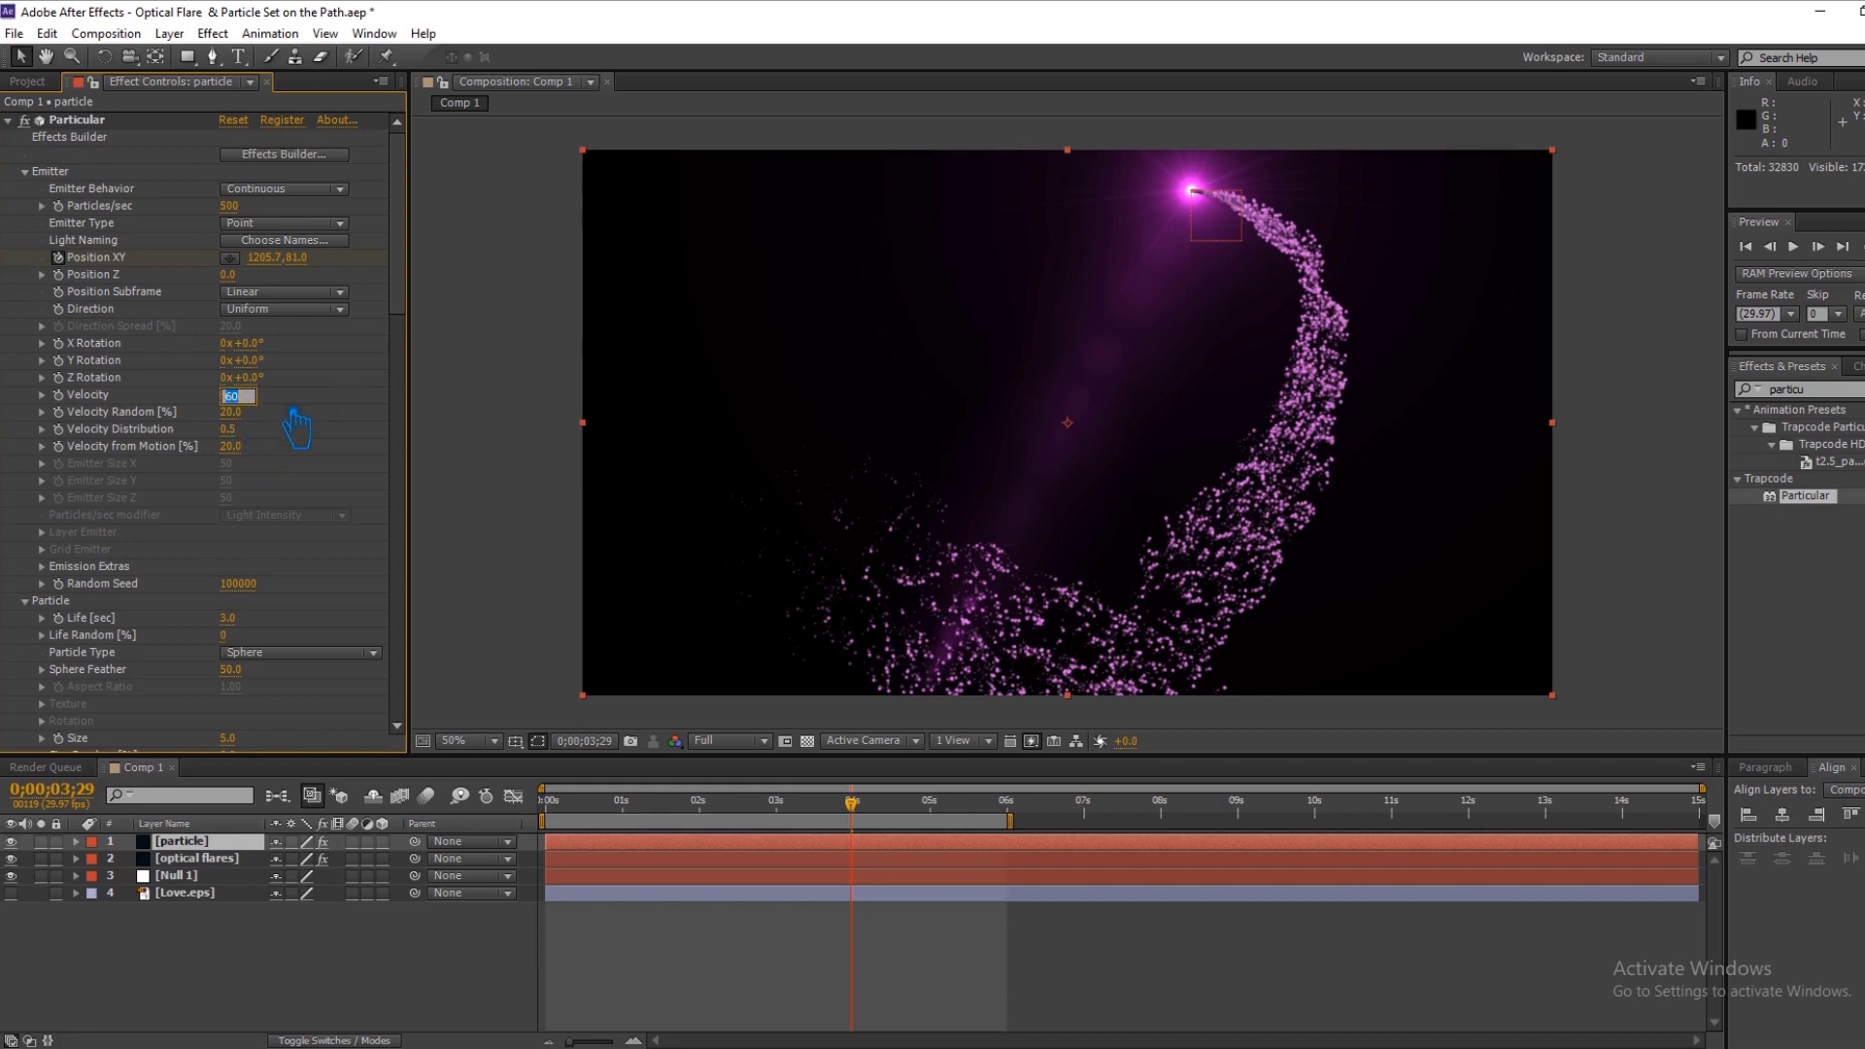
type("80")
key("Return")
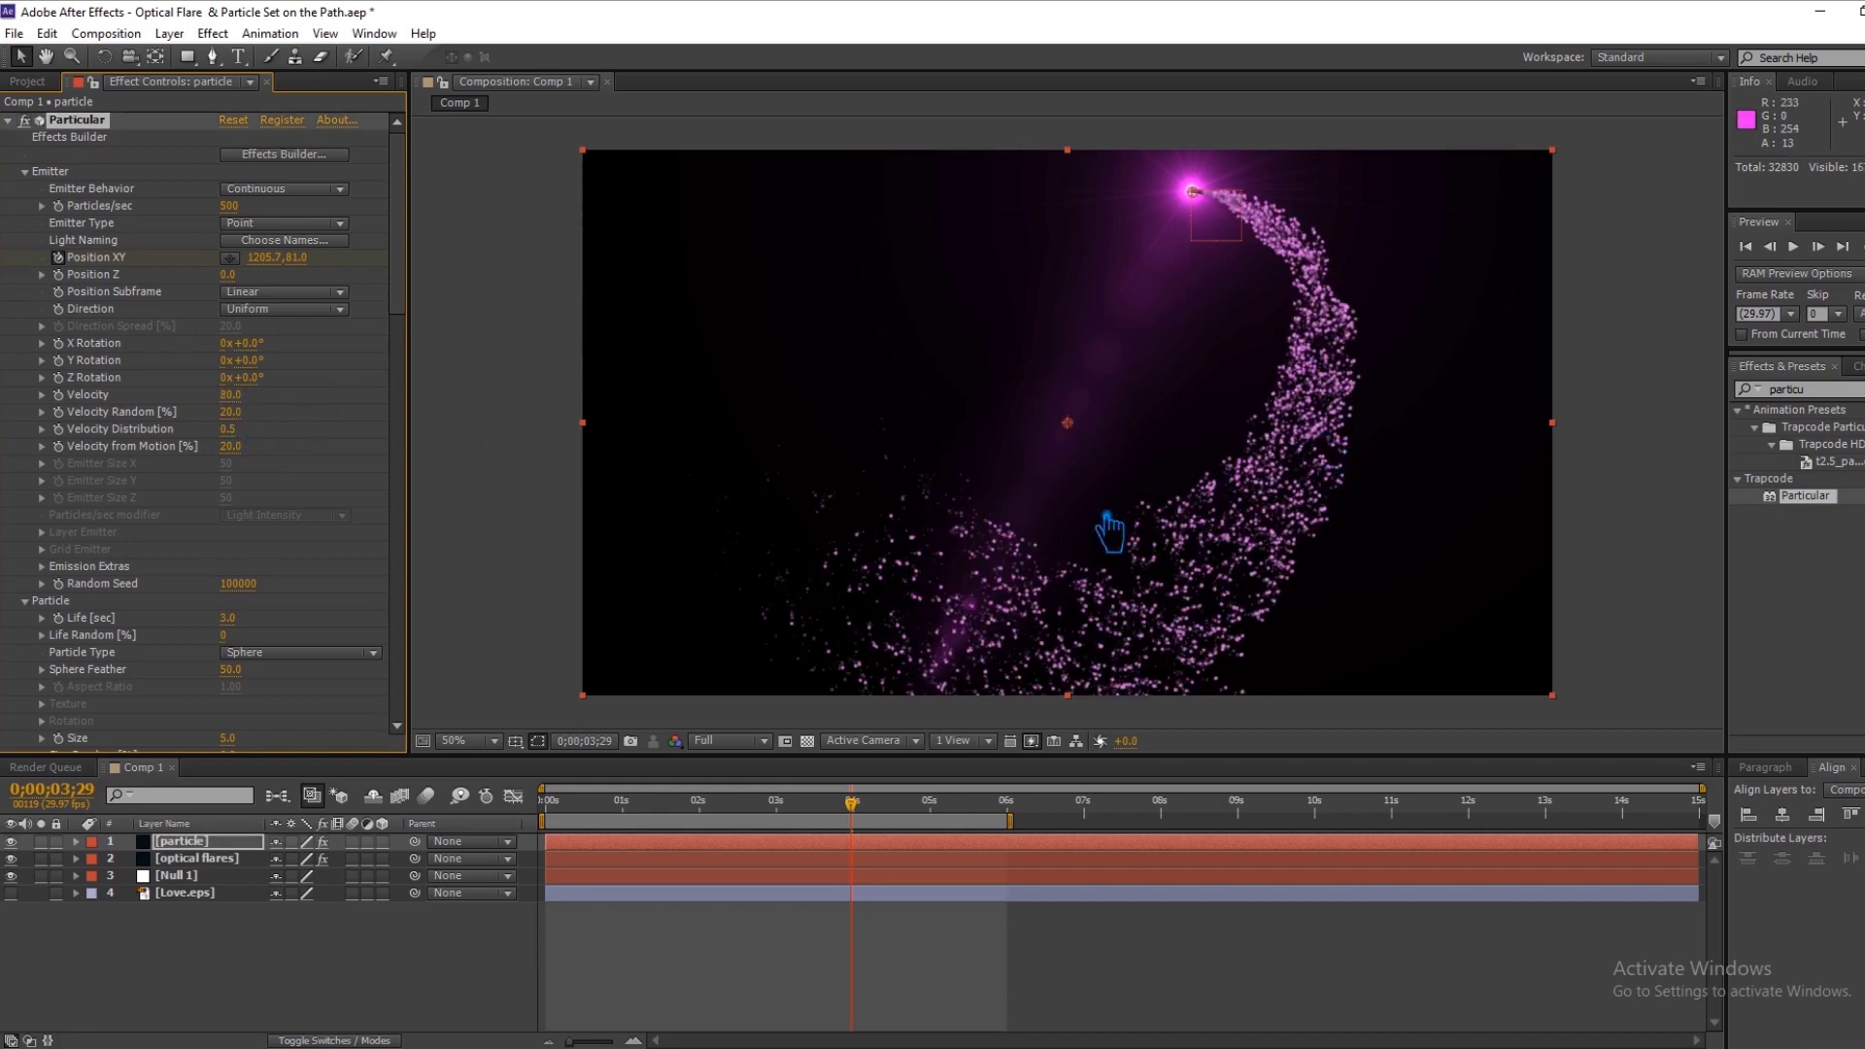
key("ctrl+s")
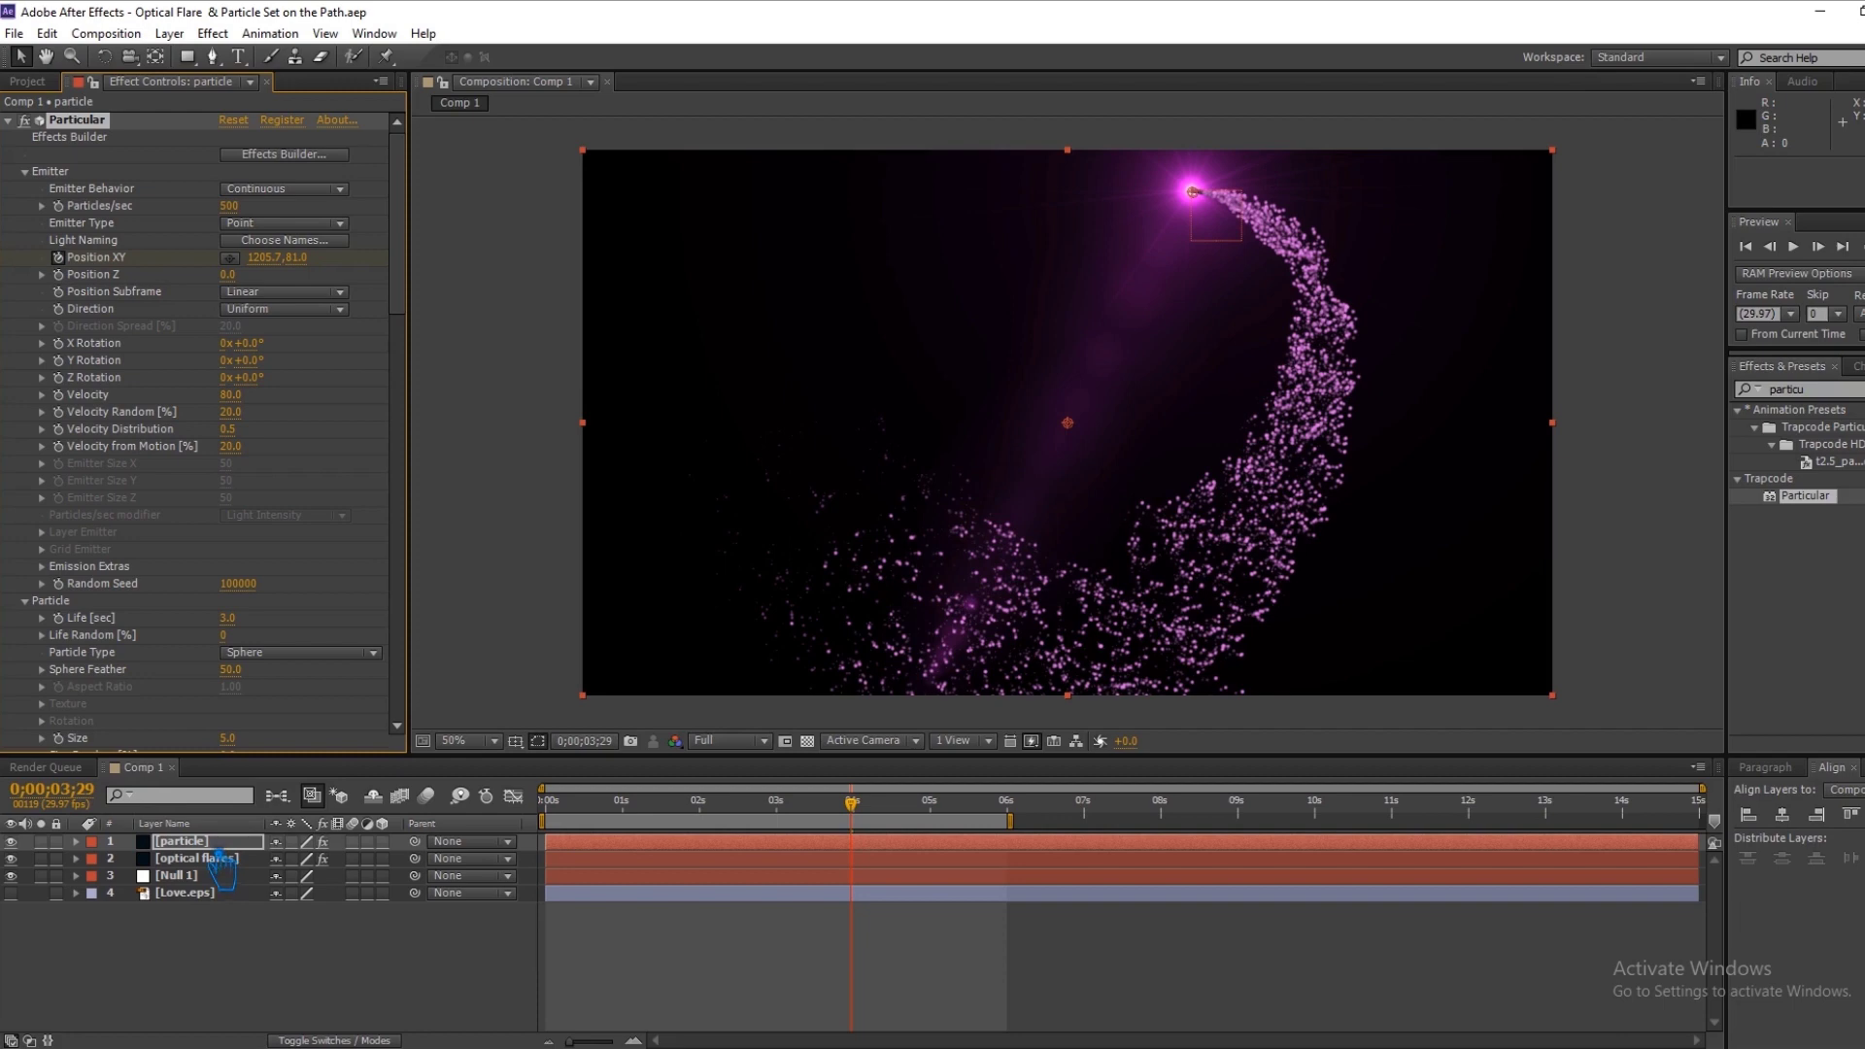
left_click(209, 847)
Duplicate the particle layer with Ctrl+D and select the copy to edit its Particular settings.
key("ctrl+d")
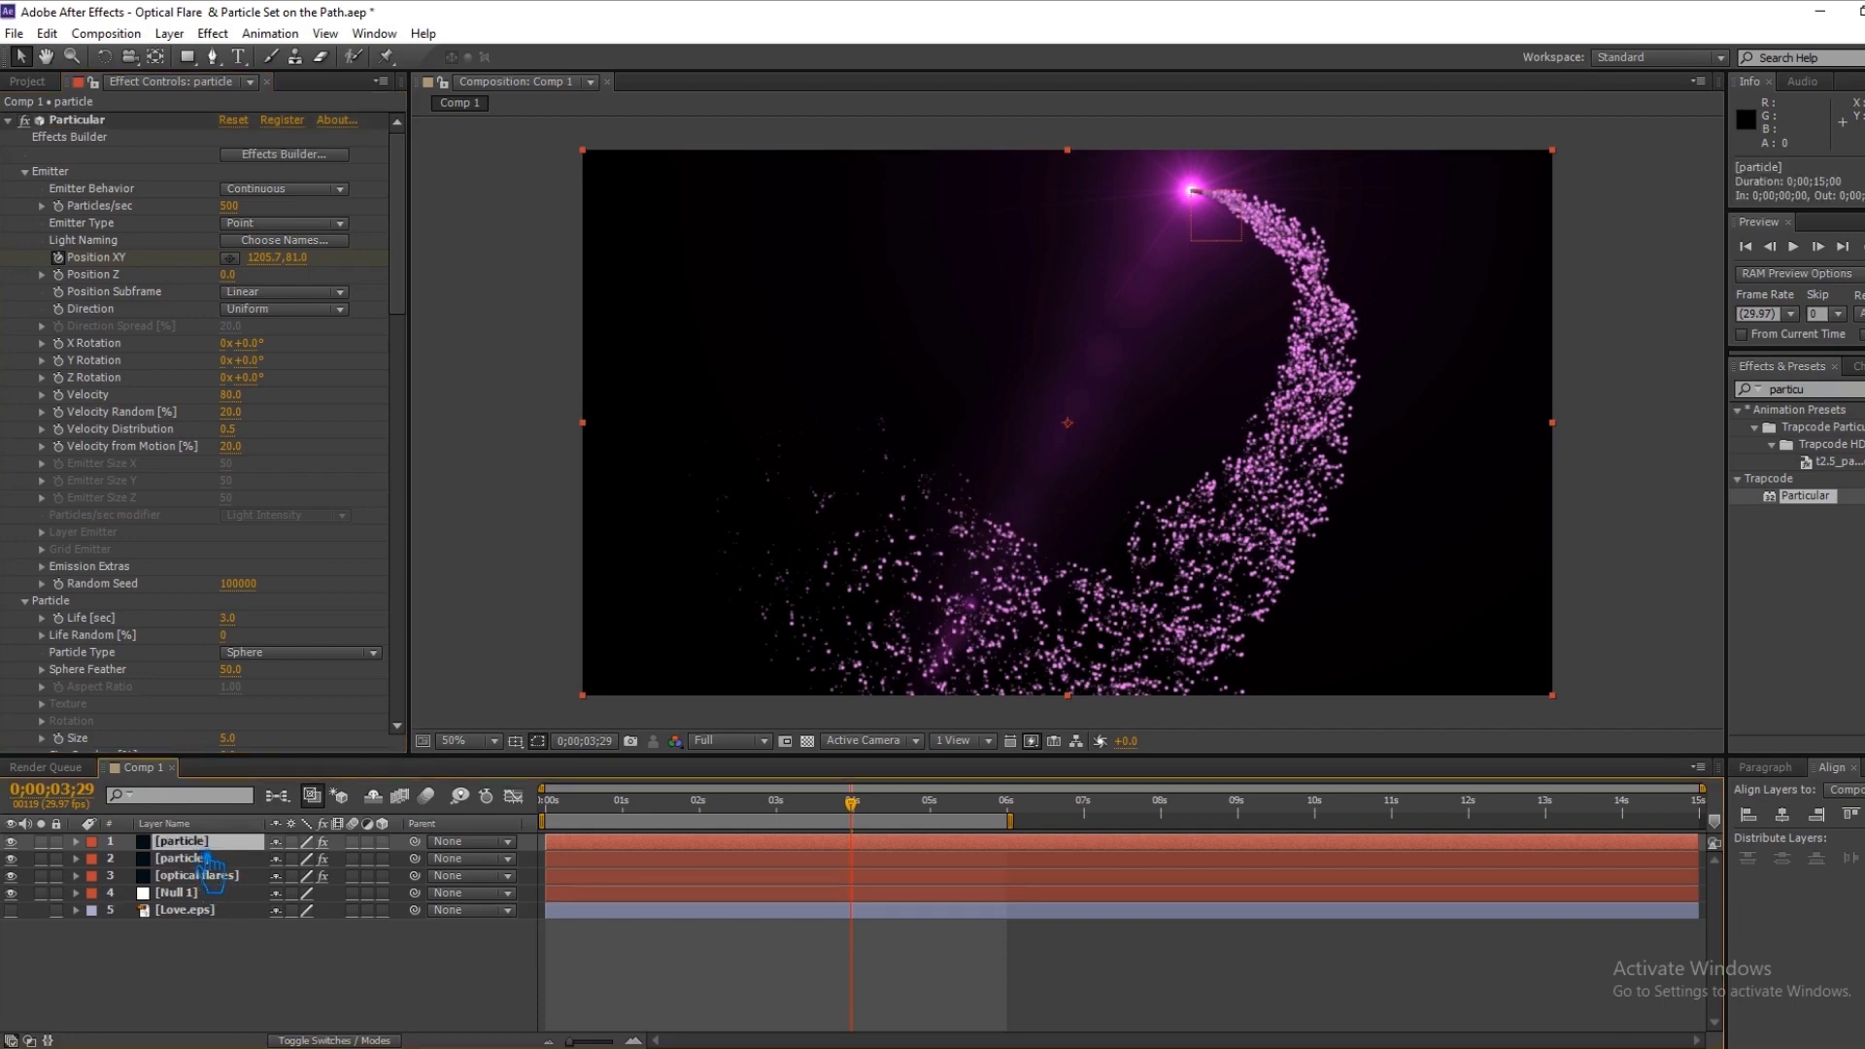
left_click(207, 860)
scroll(309, 696, "down", 5)
scroll(309, 696, "down", 5)
scroll(307, 694, "down", 5)
scroll(303, 691, "down", 5)
scroll(303, 692, "down", 3)
scroll(303, 692, "down", 3)
scroll(303, 692, "down", 3)
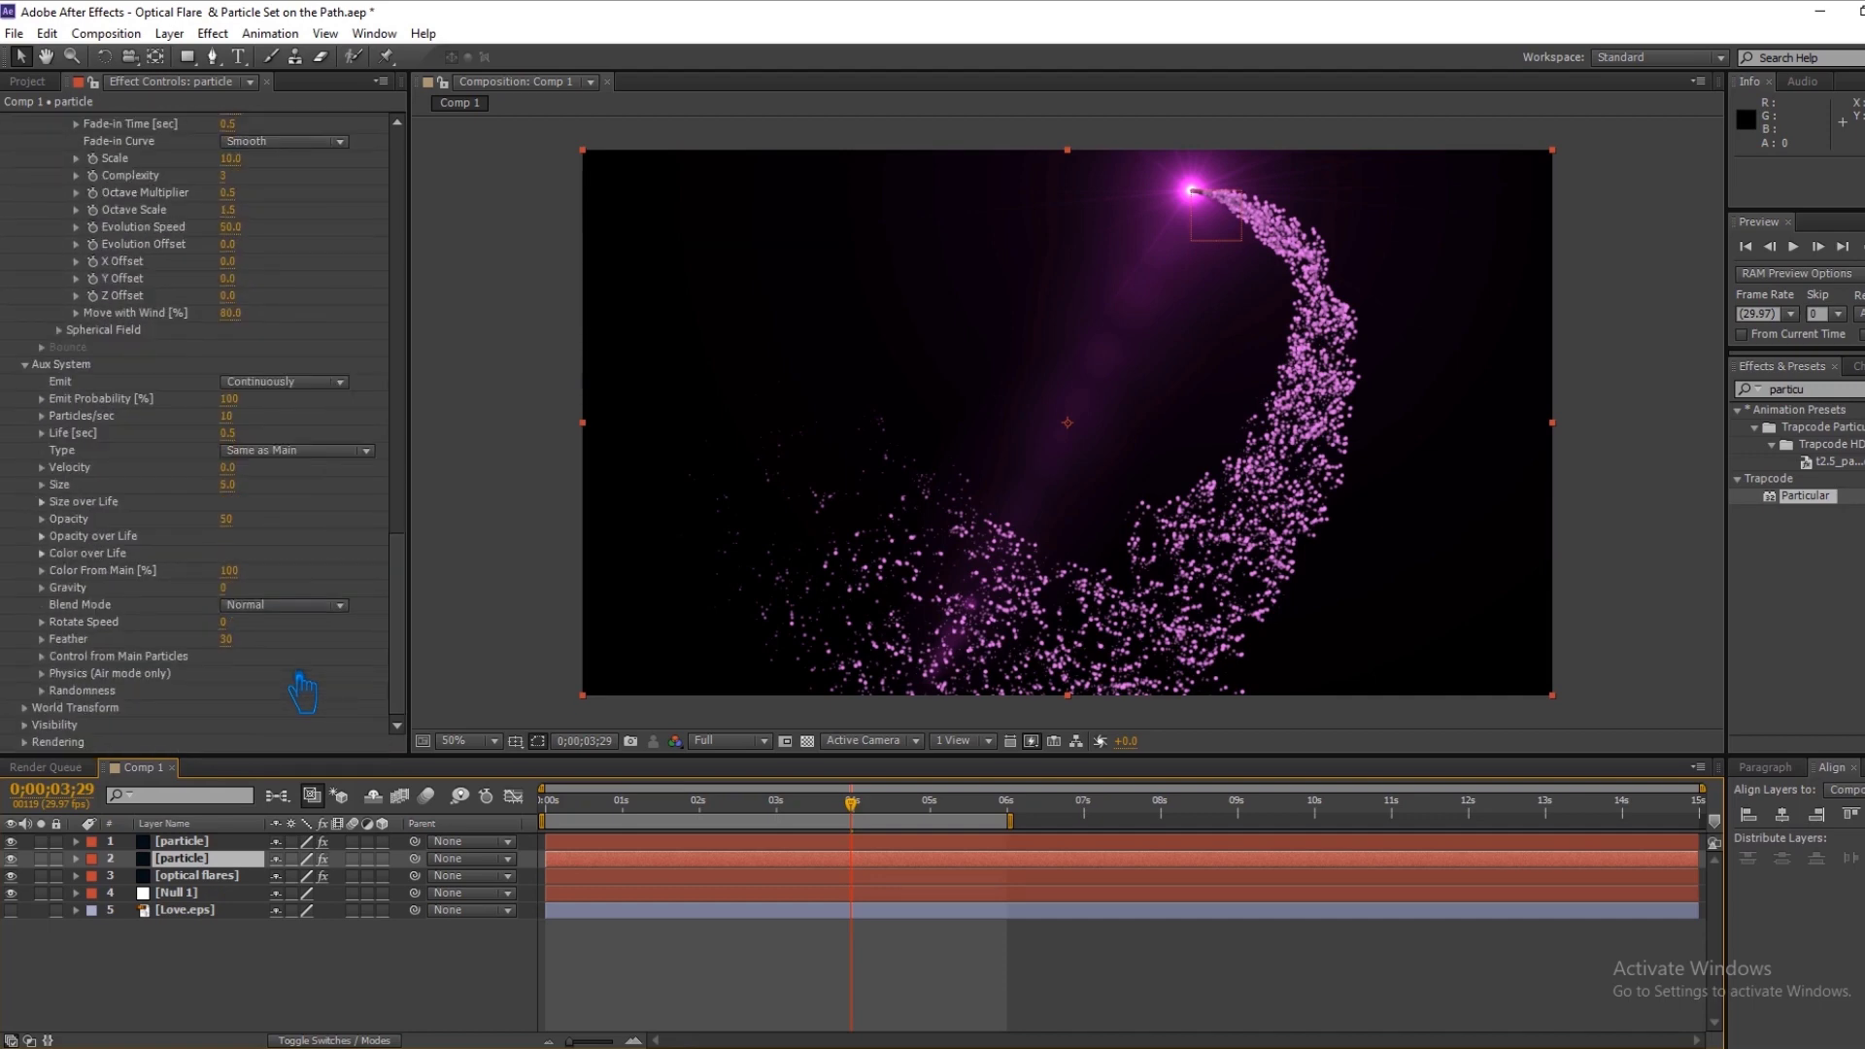
left_click(295, 384)
left_click(340, 562)
Set the copy's Particle Type to Glow Sphere (No DOF) and raise Sphere Feather to 100.
scroll(340, 562, "up", 3)
scroll(340, 561, "up", 3)
scroll(340, 561, "up", 3)
scroll(340, 562, "up", 3)
scroll(337, 543, "up", 3)
scroll(338, 544, "up", 3)
scroll(337, 543, "up", 3)
left_click(312, 524)
left_click(329, 568)
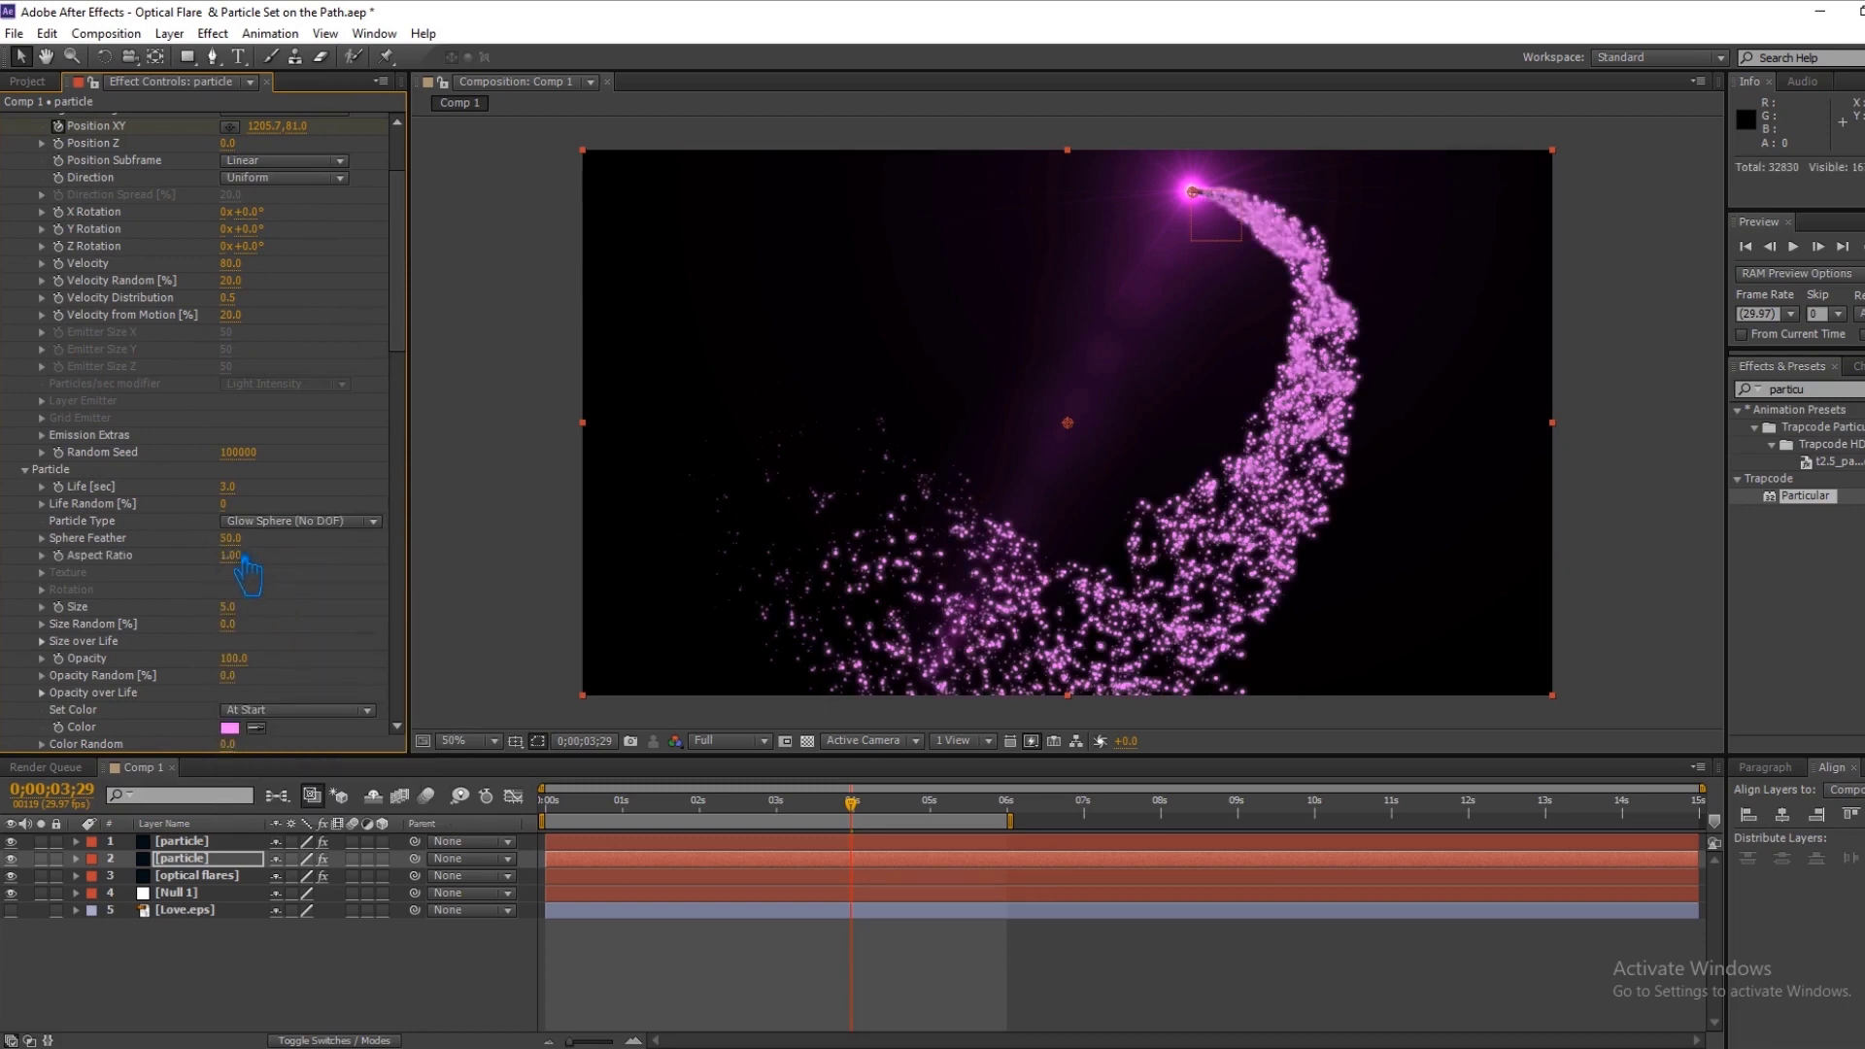
left_click_drag(250, 552, 273, 560)
Lower the copy's emission to 300 particles per second.
scroll(309, 377, "up", 3)
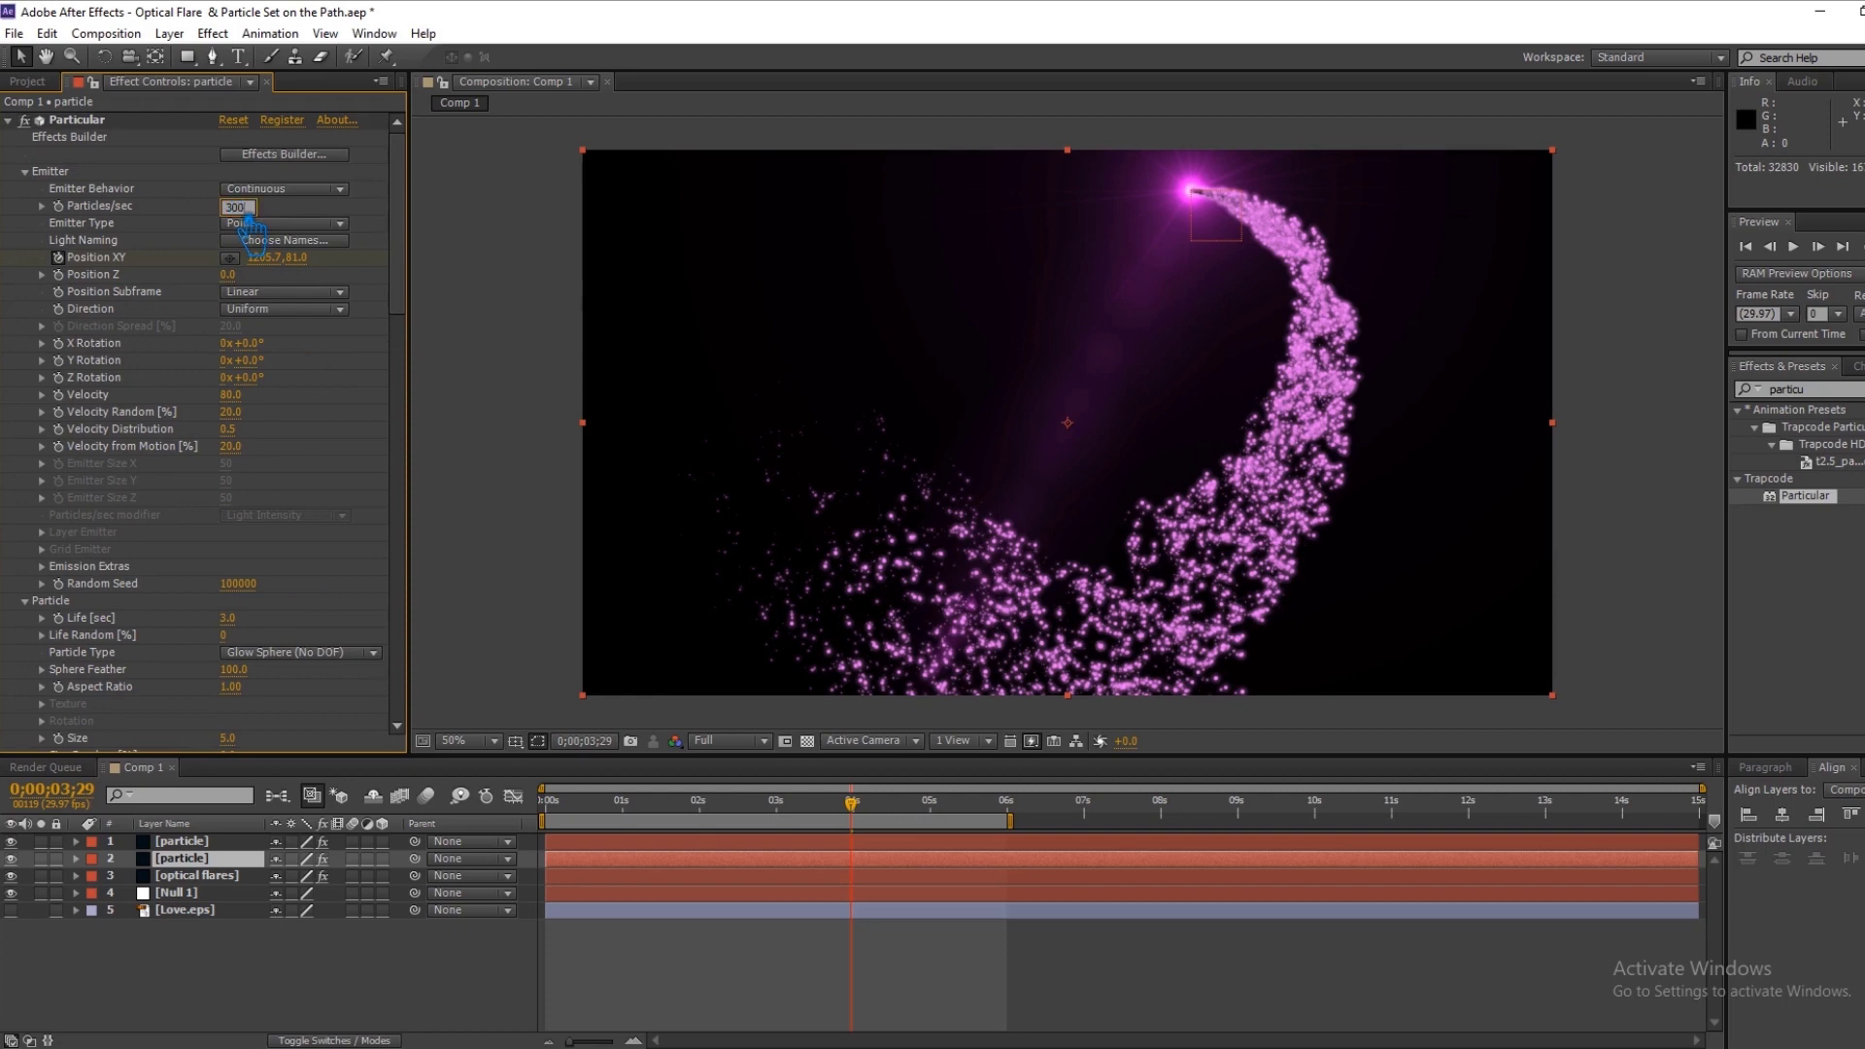
left_click(258, 254)
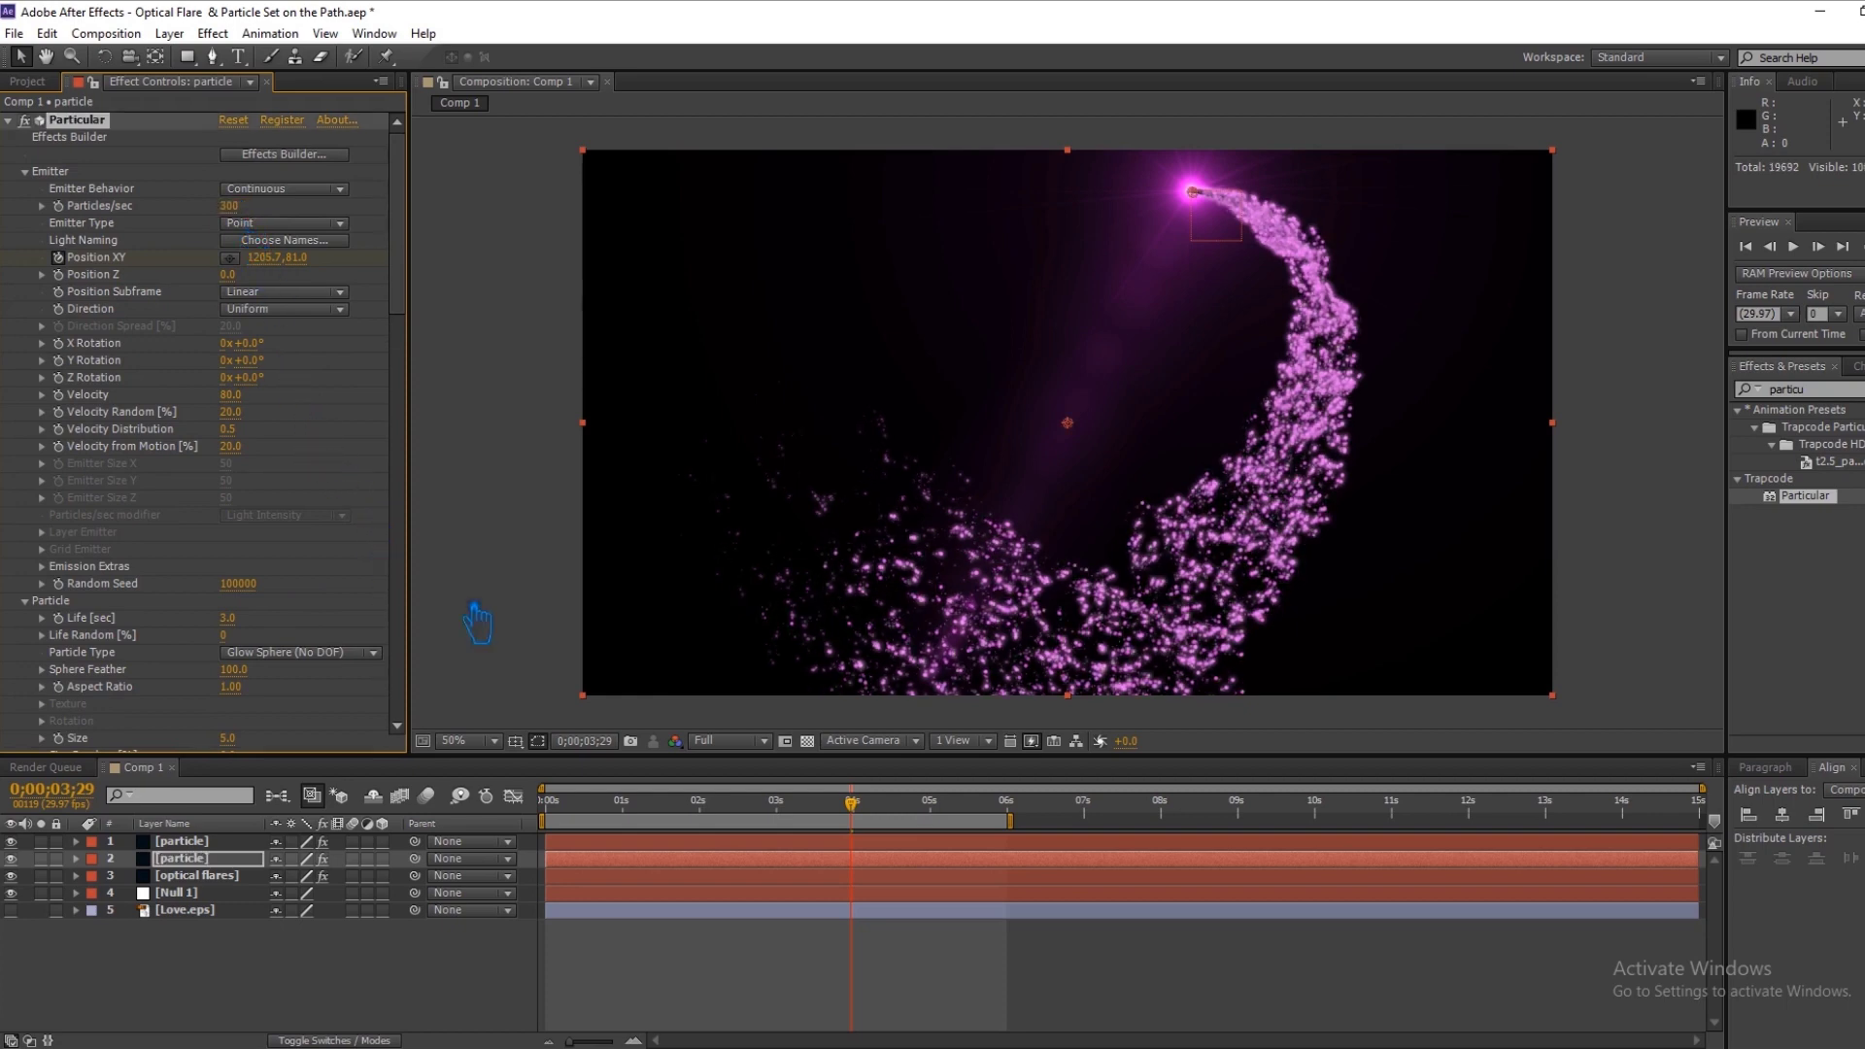
left_click(1706, 593)
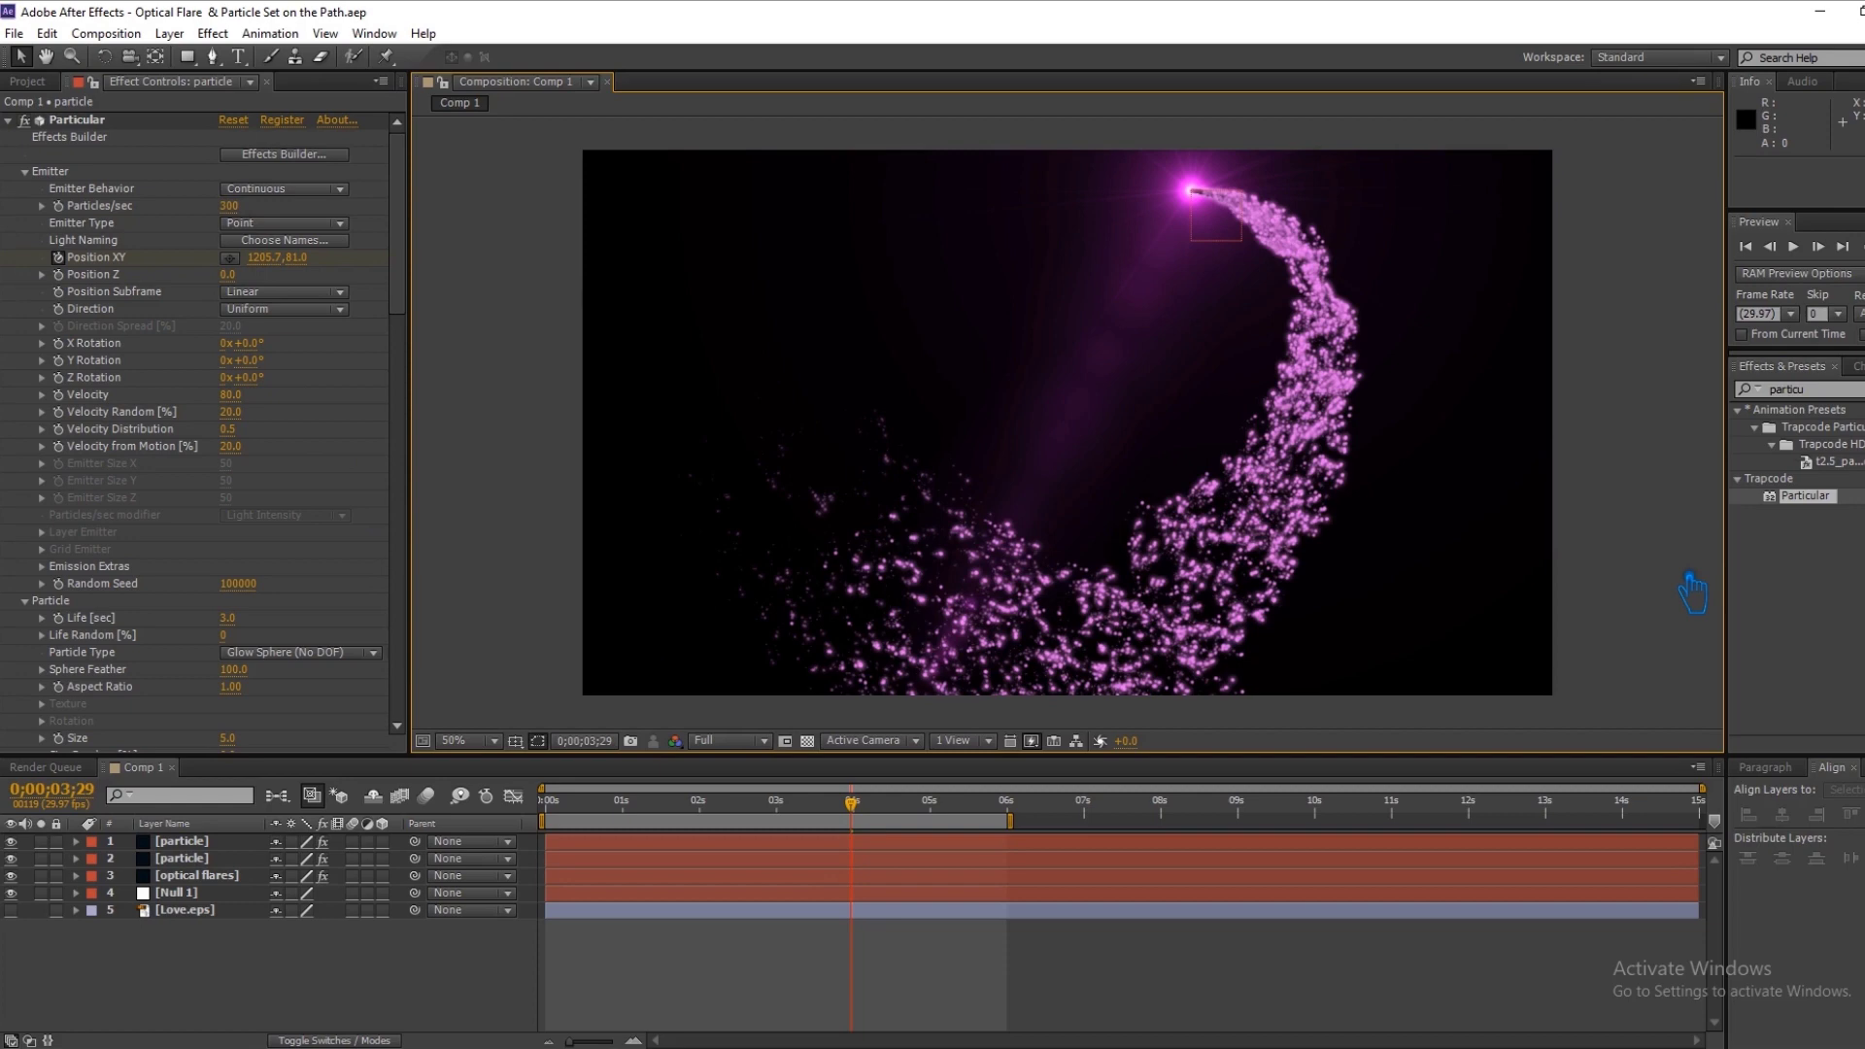
Select both particle layers together with the optical flares layer.
left_click(219, 859)
left_click(219, 842, "ctrl")
left_click(194, 876, "ctrl")
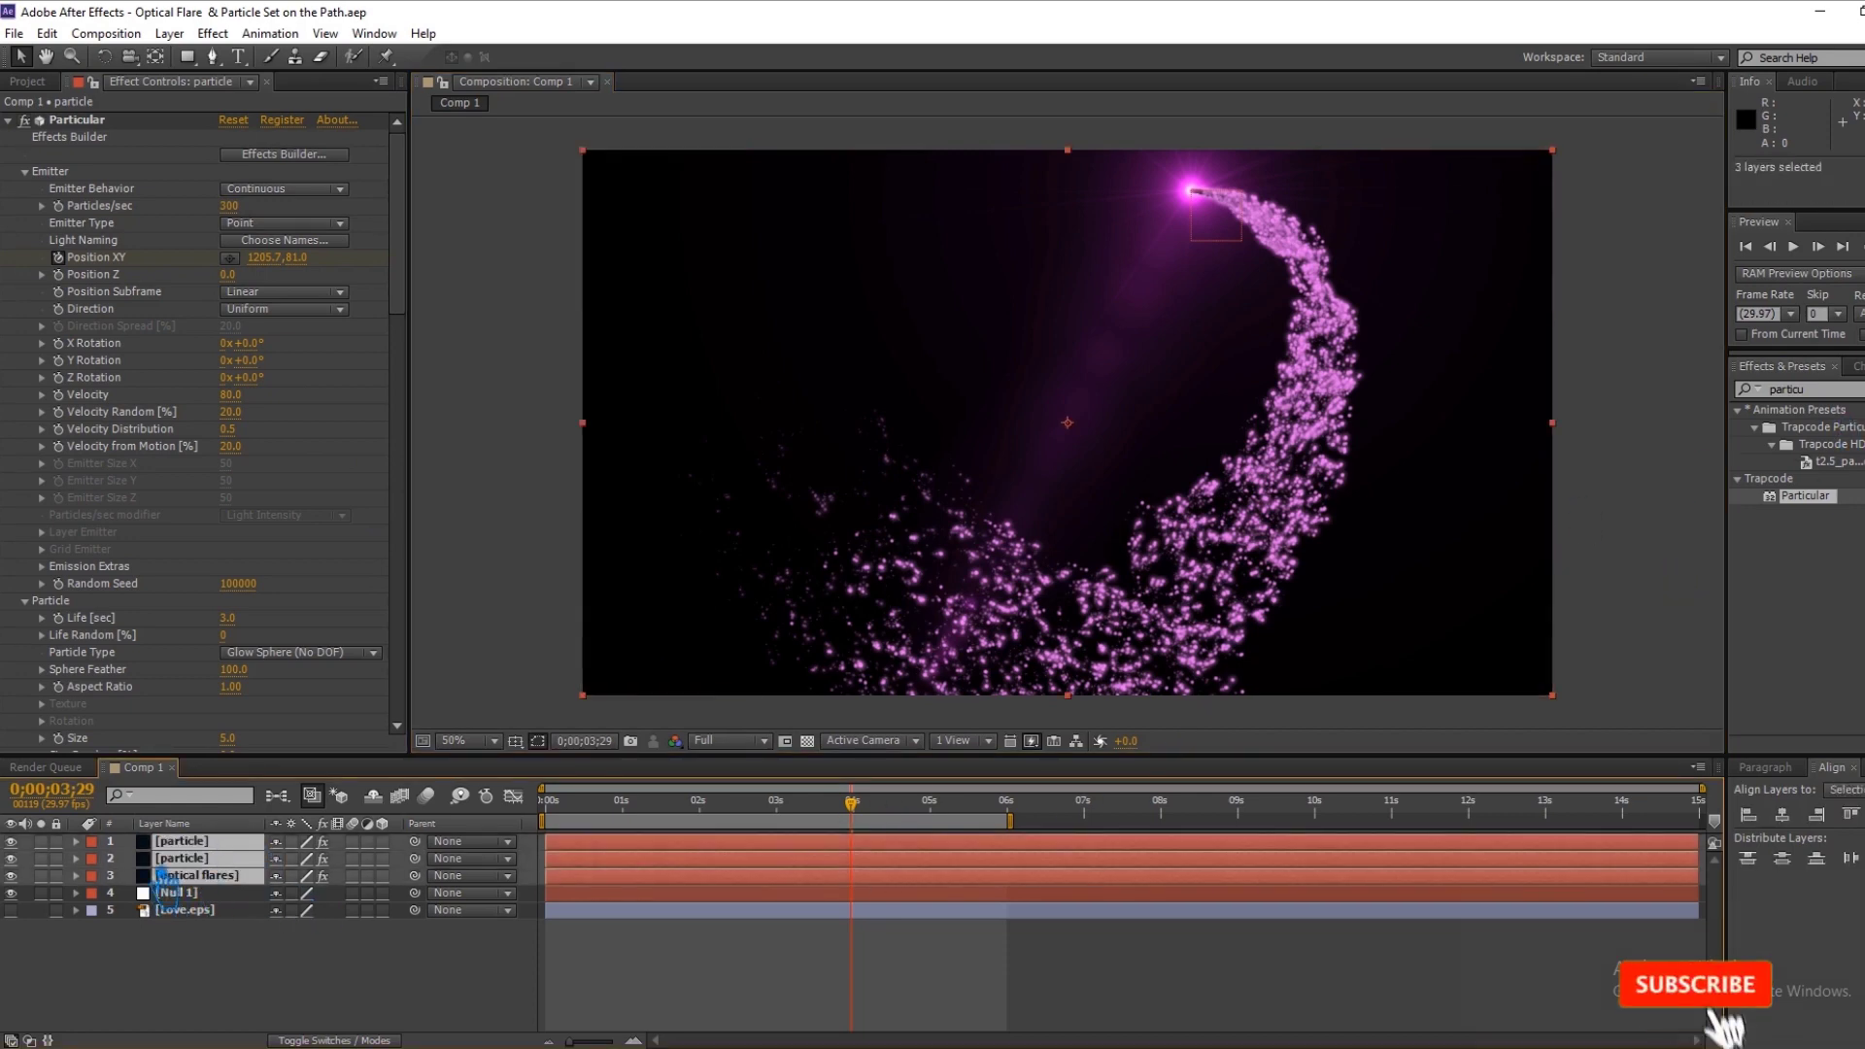
End the work area at 0;00;08;10, where the heart animation finishes, and save the project.
key("u")
left_click_drag(884, 845, 1025, 821)
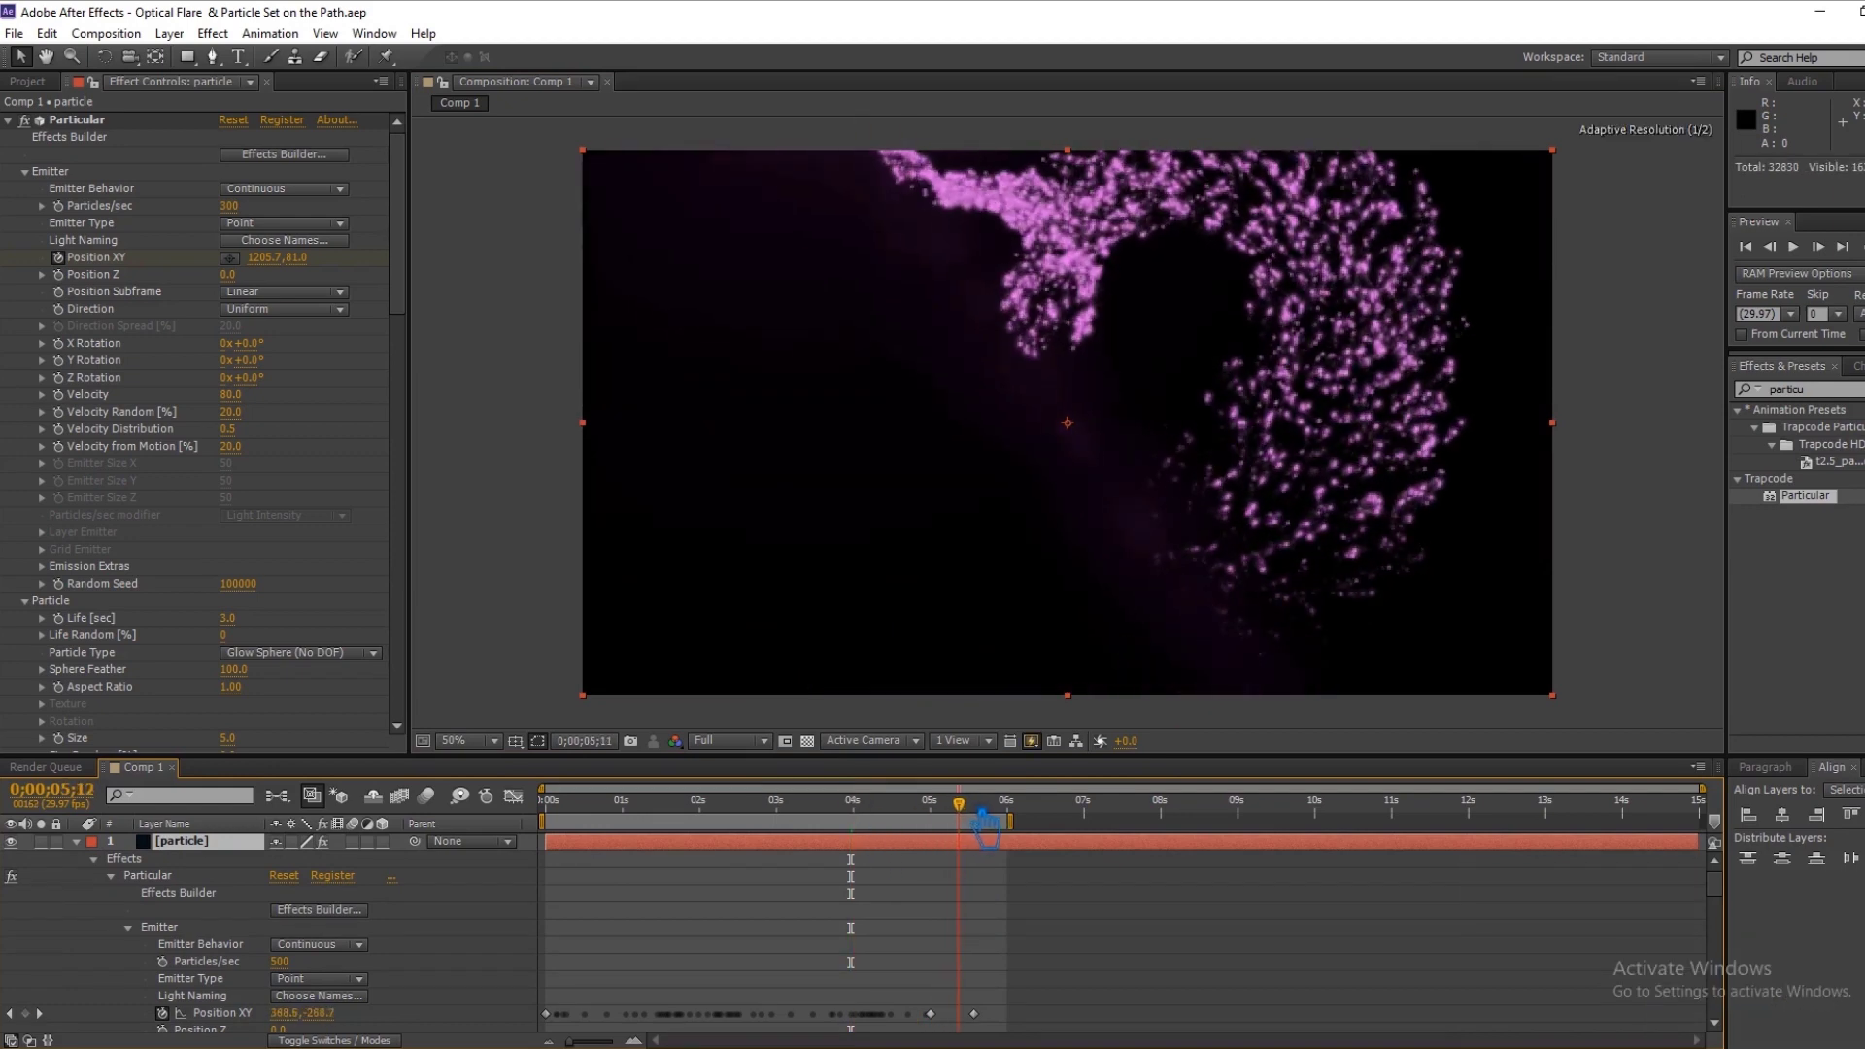
mouse_move(1025, 821)
left_mouse_down()
mouse_move(1038, 846)
mouse_move(1181, 833)
left_mouse_up()
mouse_move(1035, 826)
left_mouse_down()
mouse_move(1190, 858)
mouse_move(1259, 834)
mouse_move(1207, 821)
left_mouse_up()
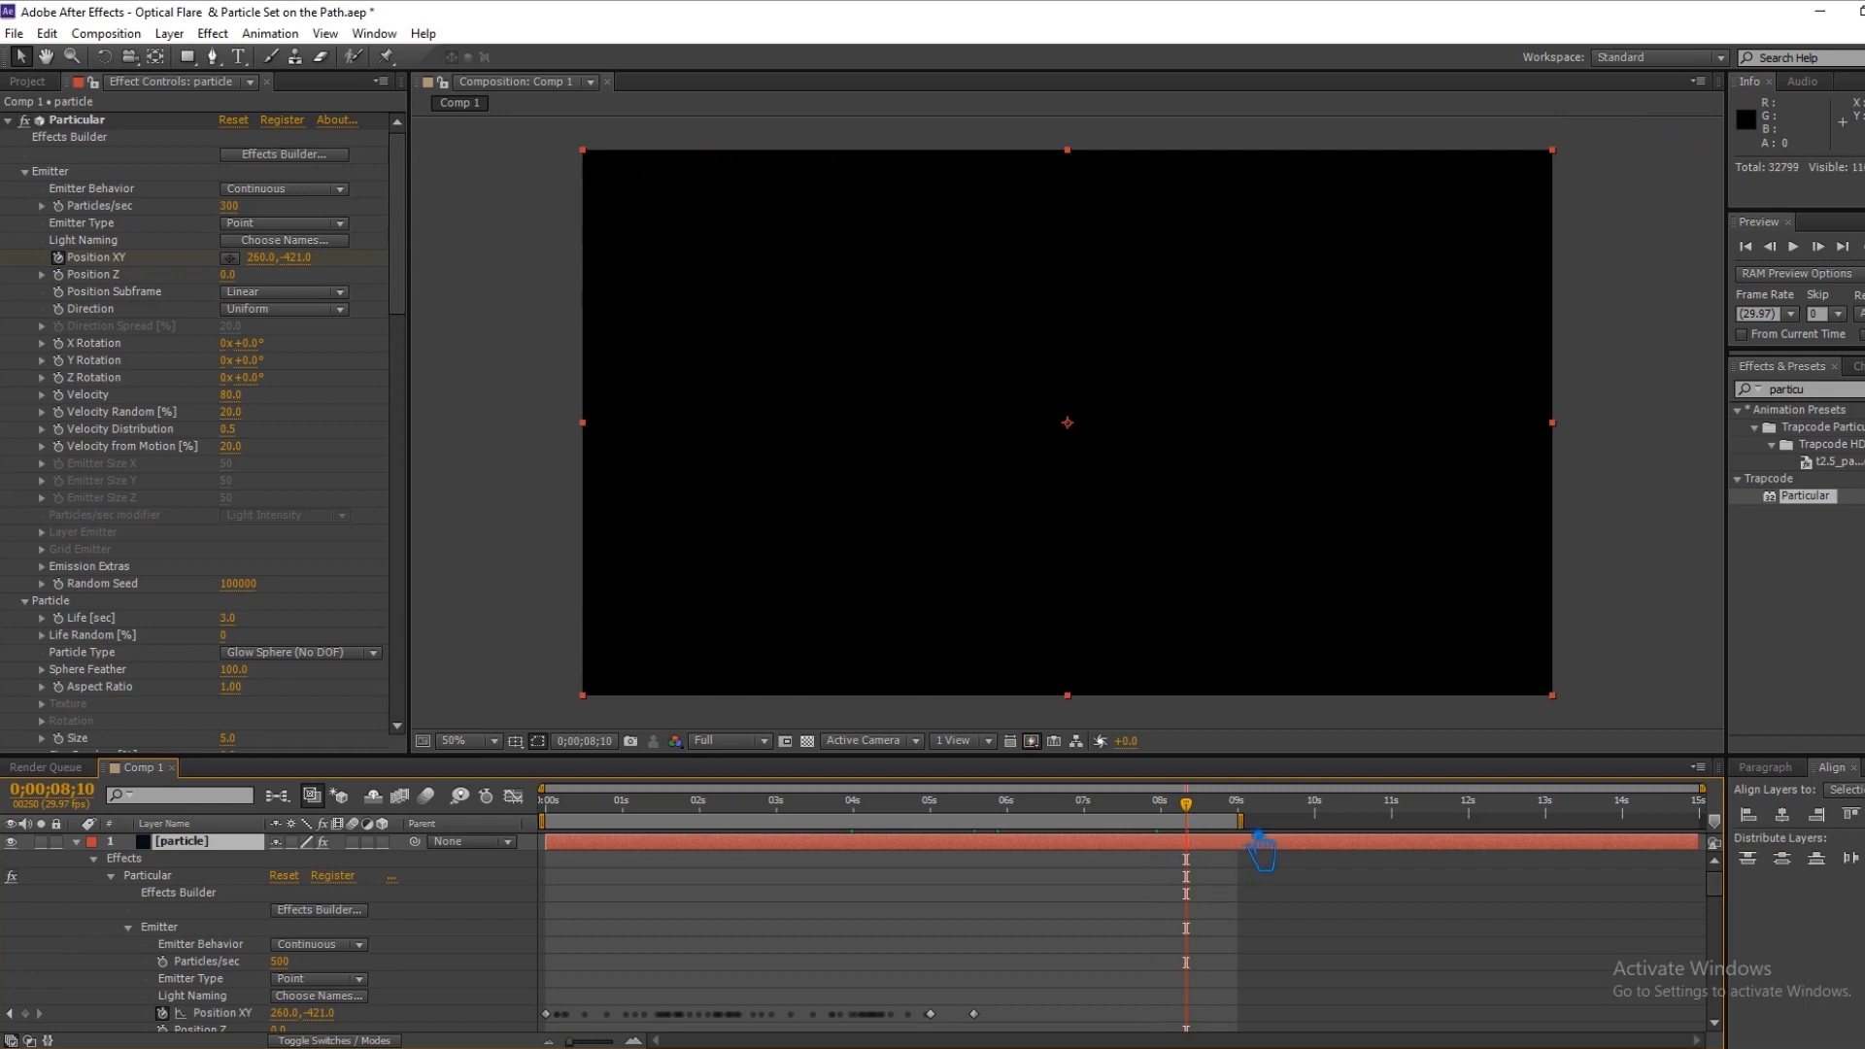
key("n")
key("ctrl+s")
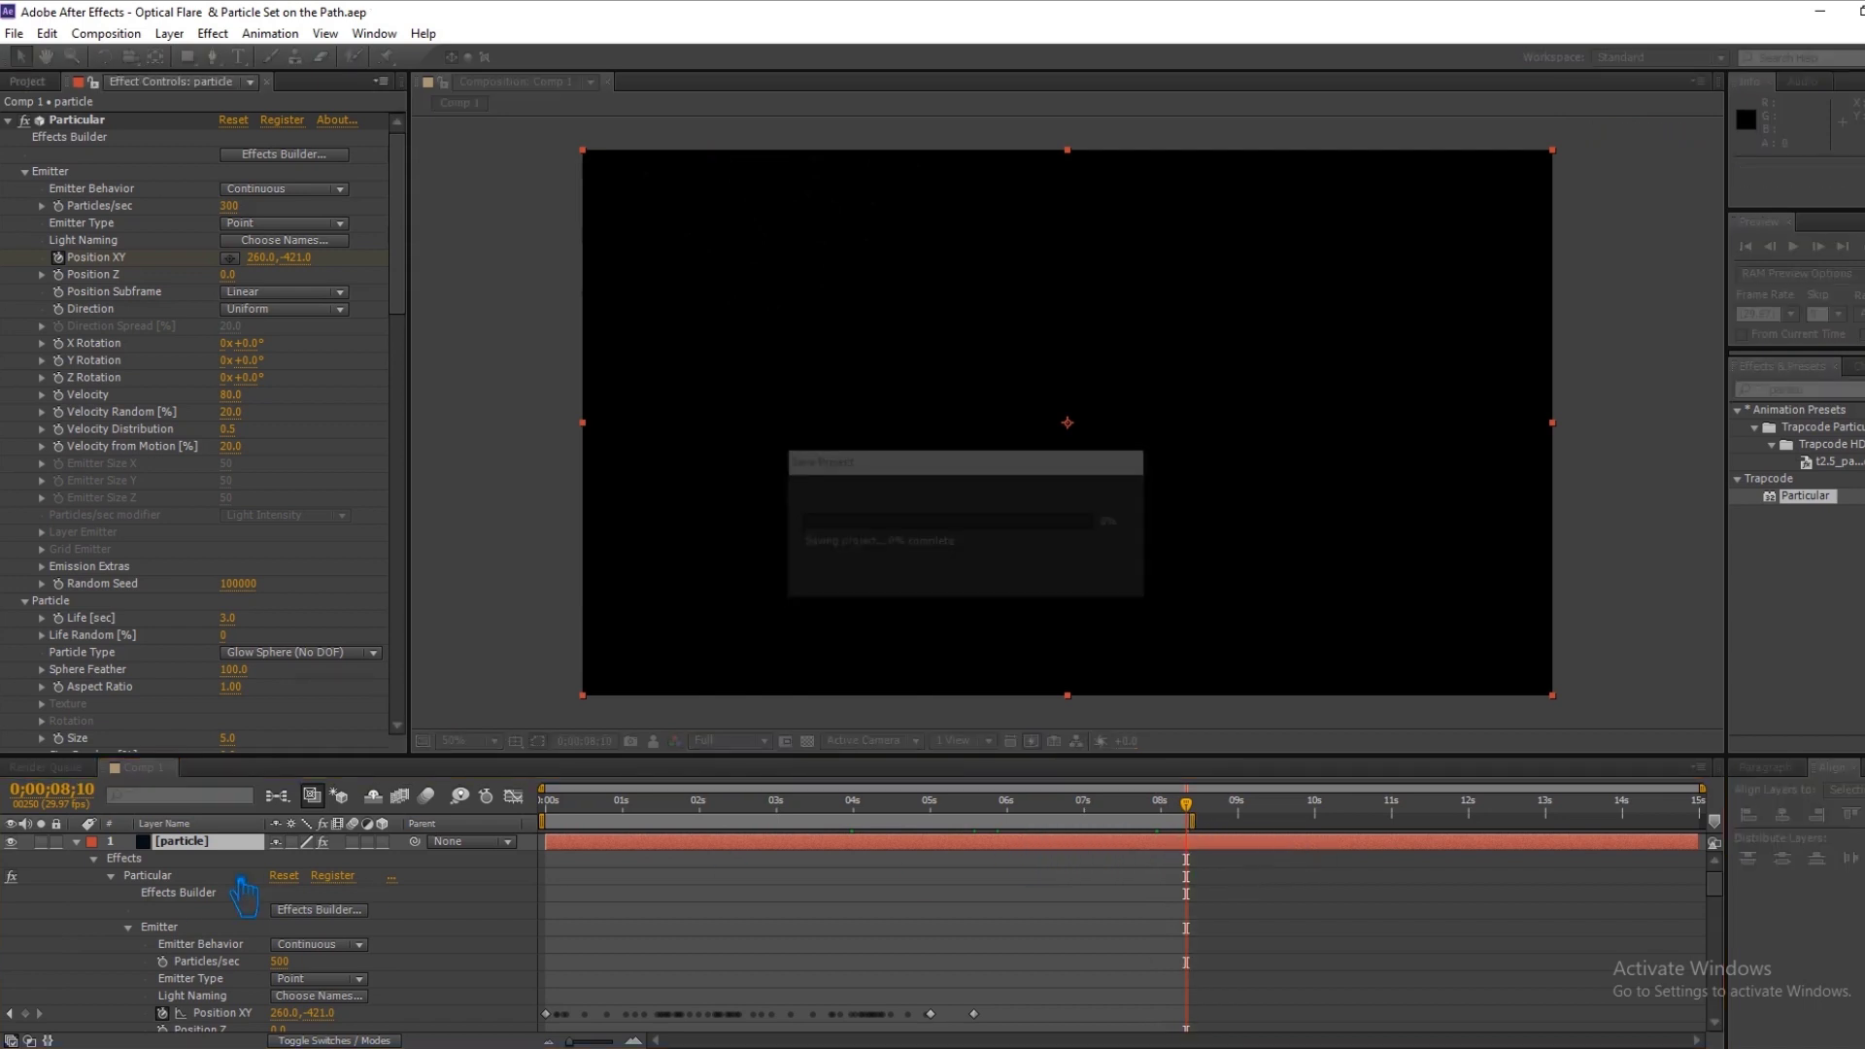
Collapse the layer properties, deselect all layers, and start a RAM preview.
key("u")
left_click(1354, 957)
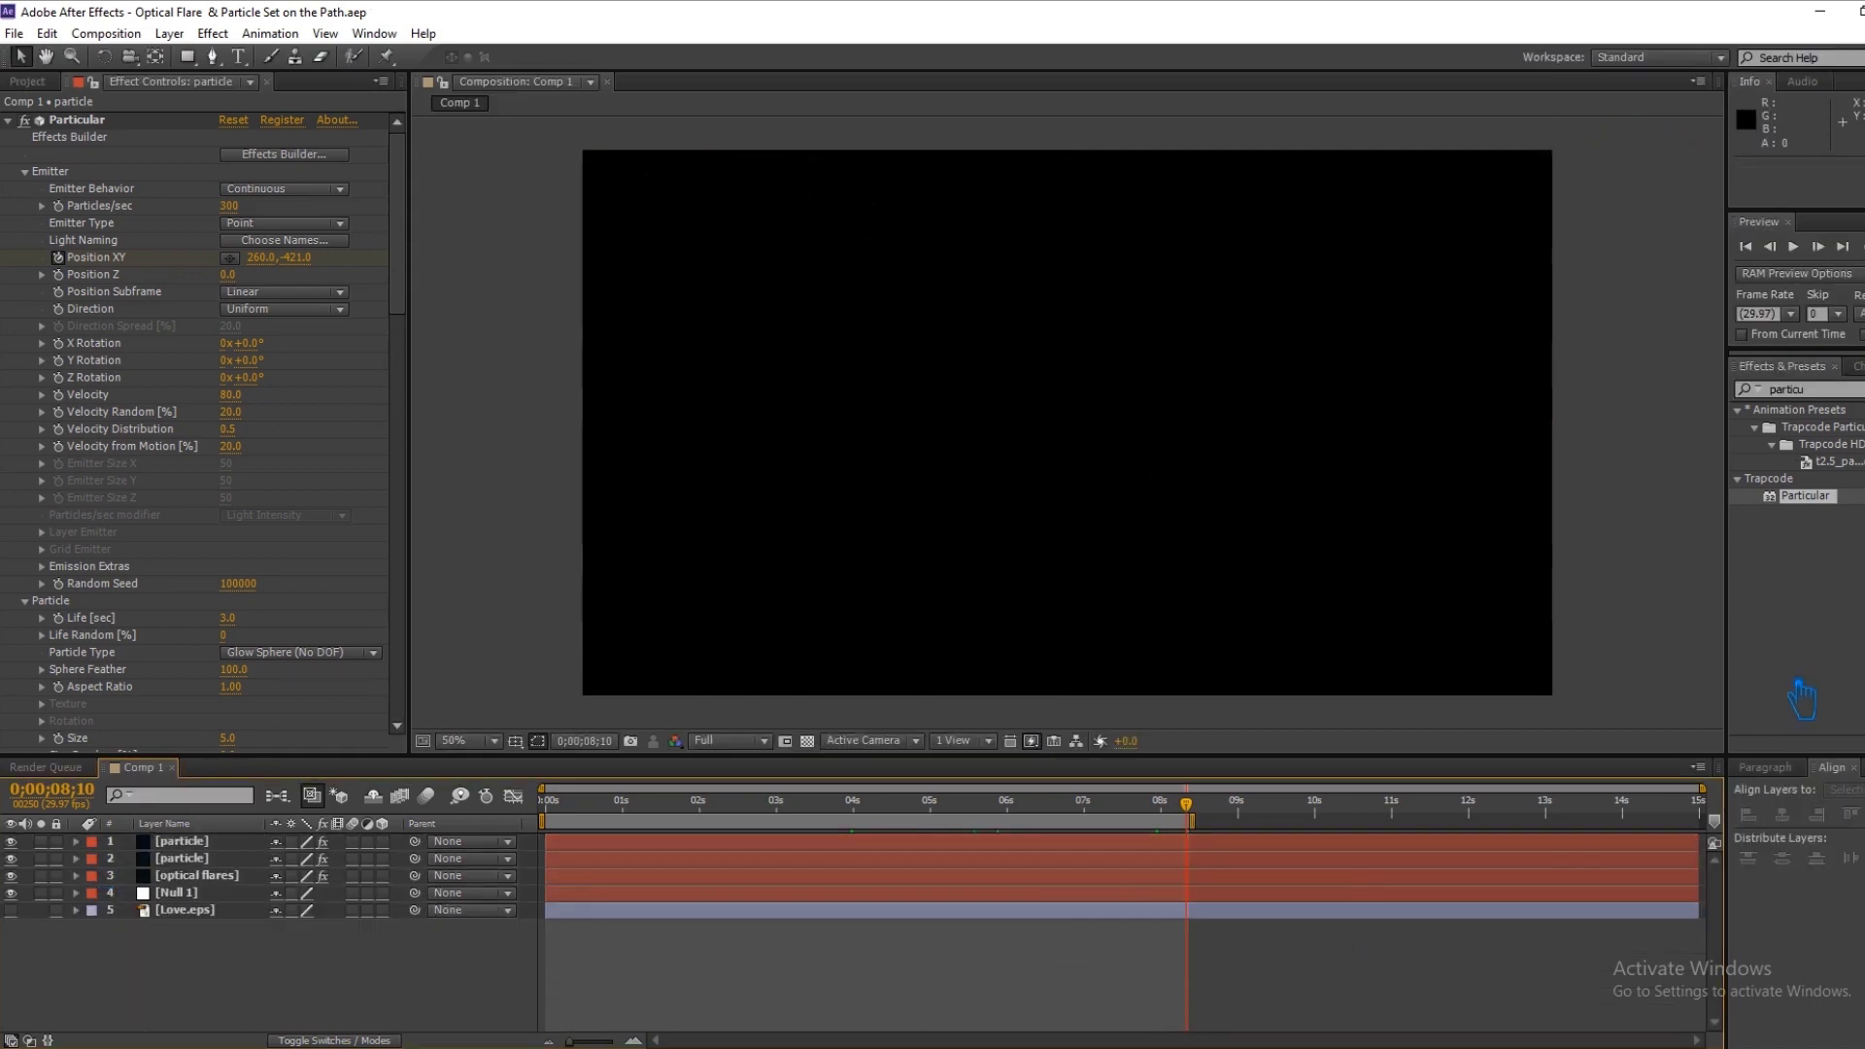
key("KP_0")
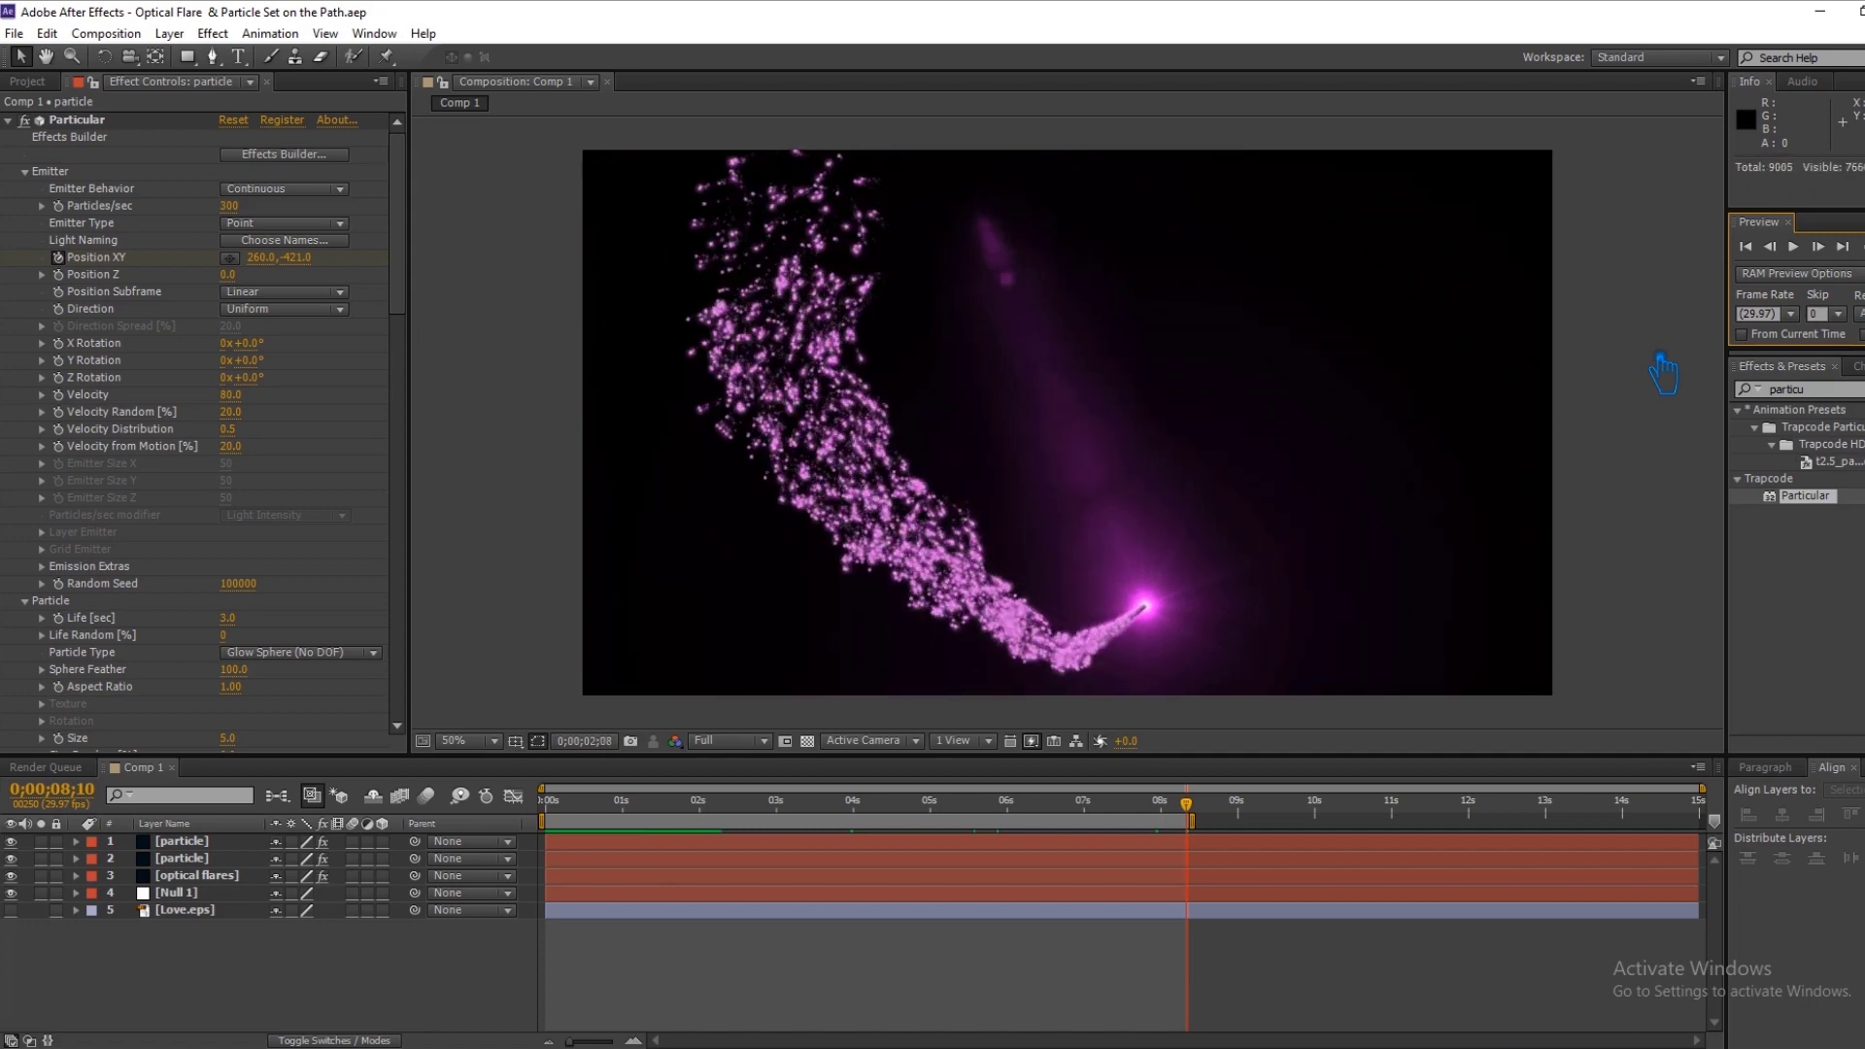
Reduce the duplicate particle layer to 200 particles/sec, re-preview, then select the optical flares layer.
key("space")
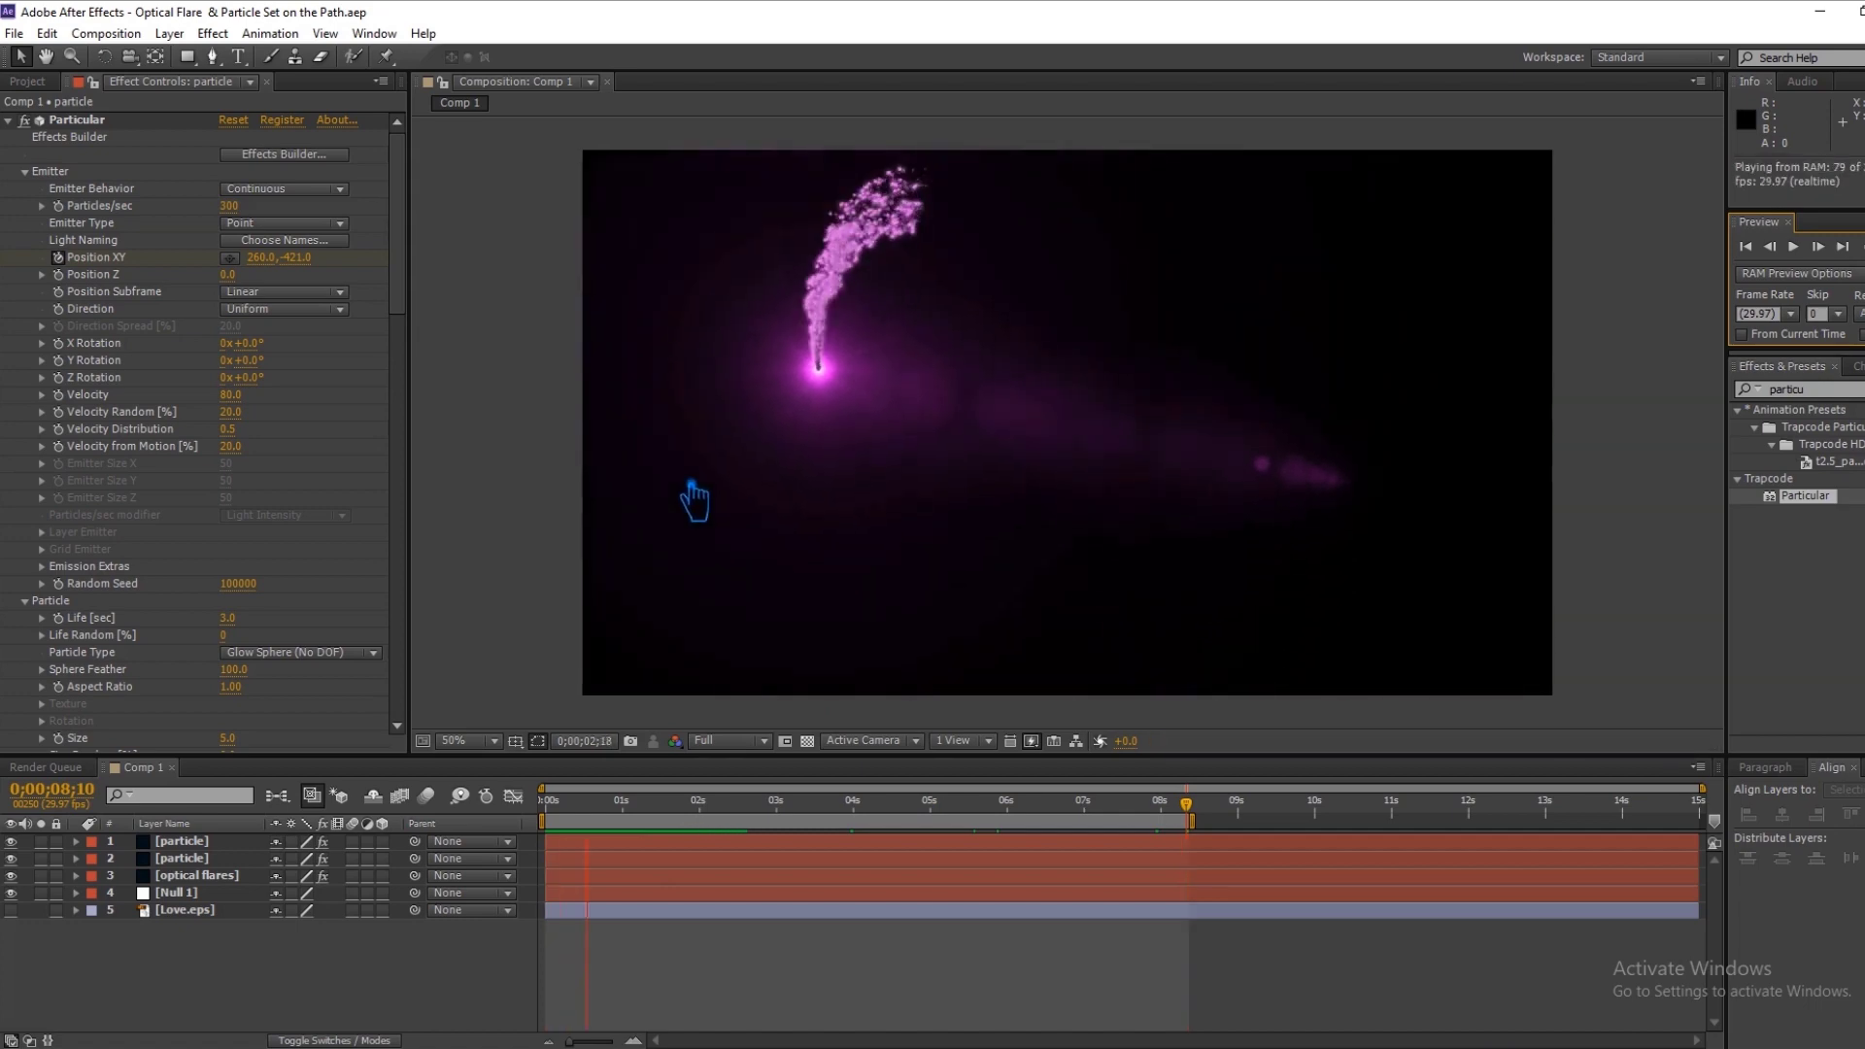
left_click(233, 207)
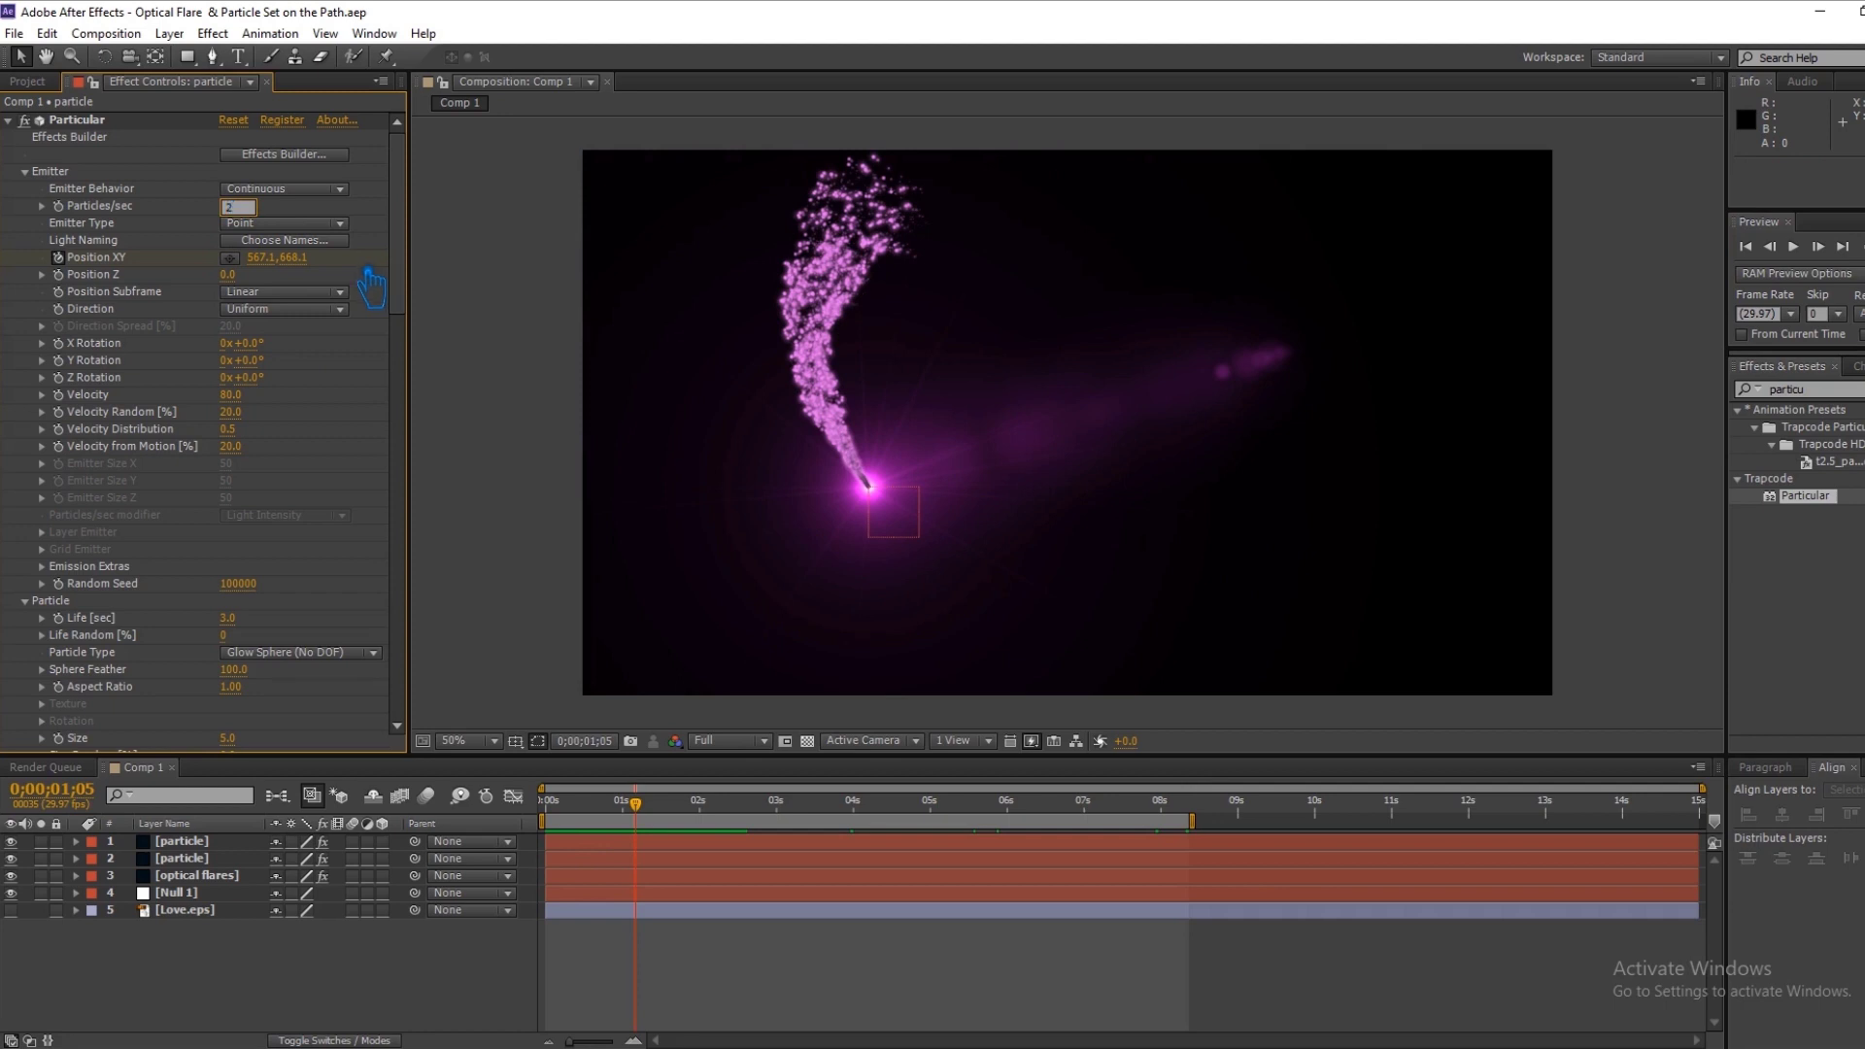
type("00")
left_click(858, 407)
left_click(1851, 302)
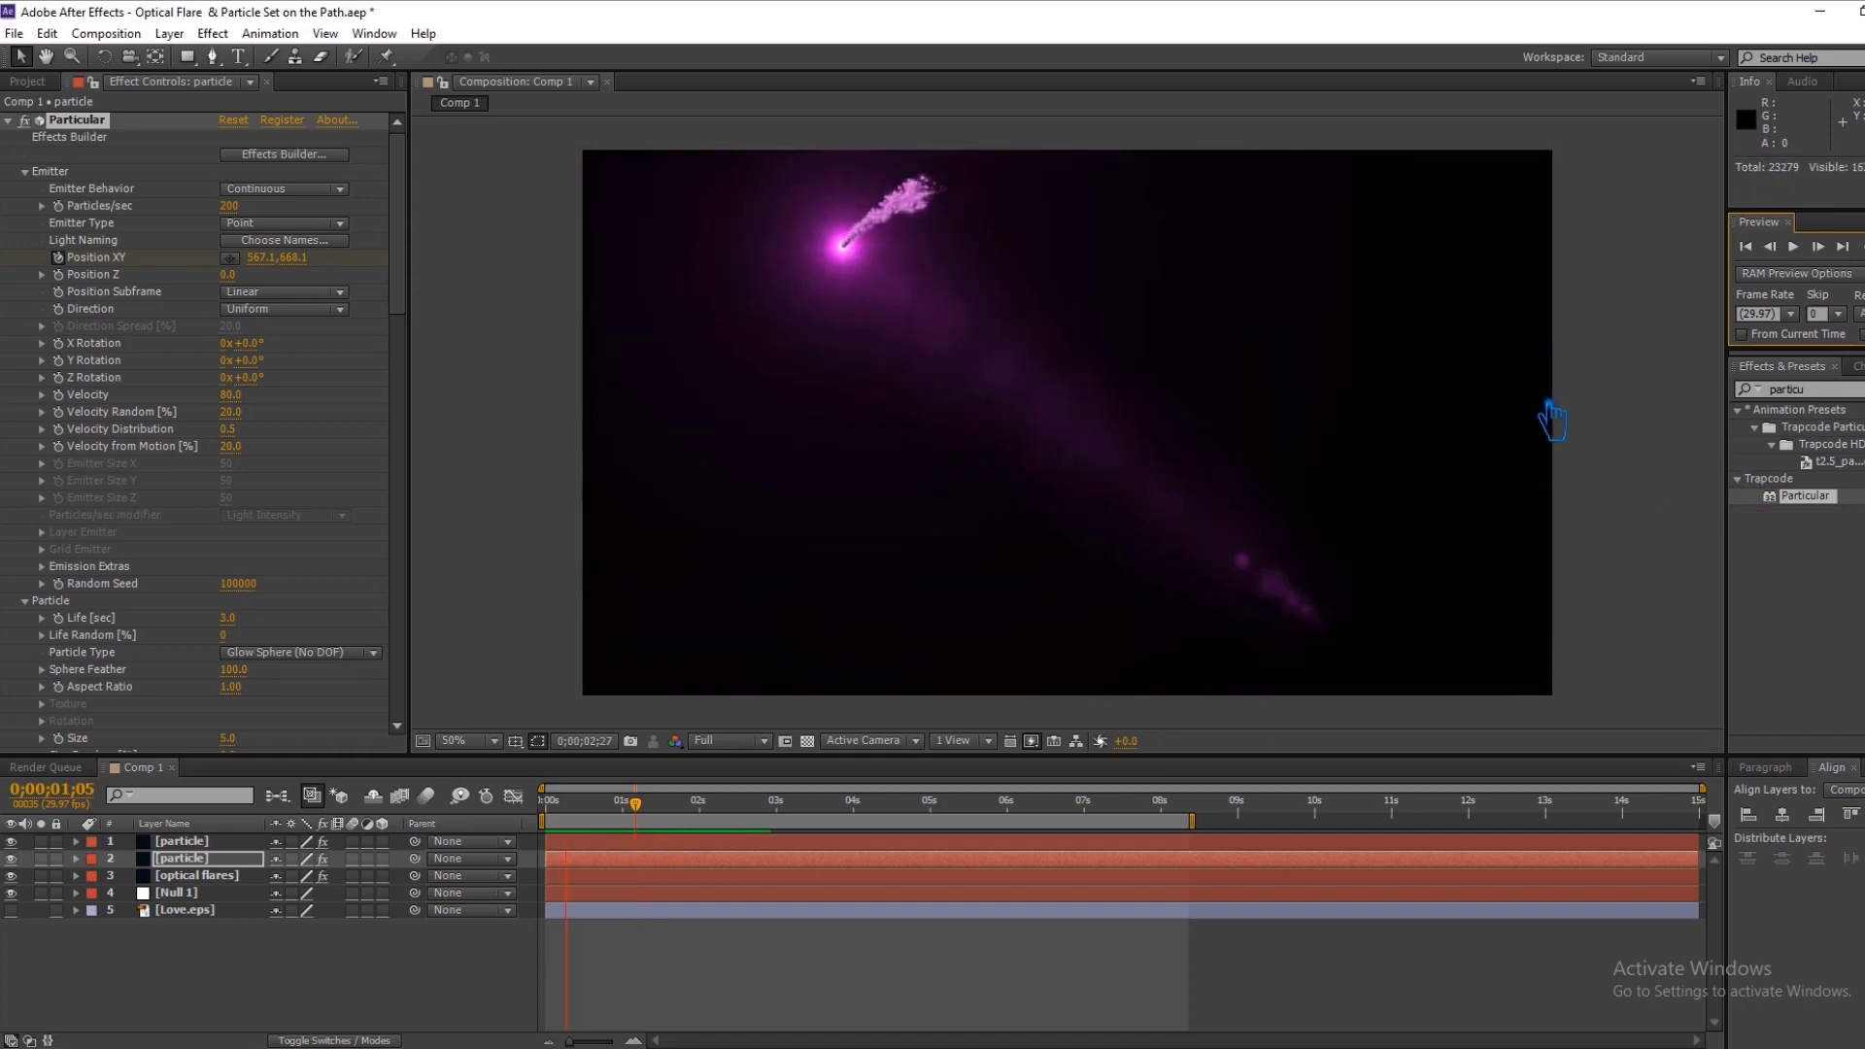
key("space")
left_click(197, 876)
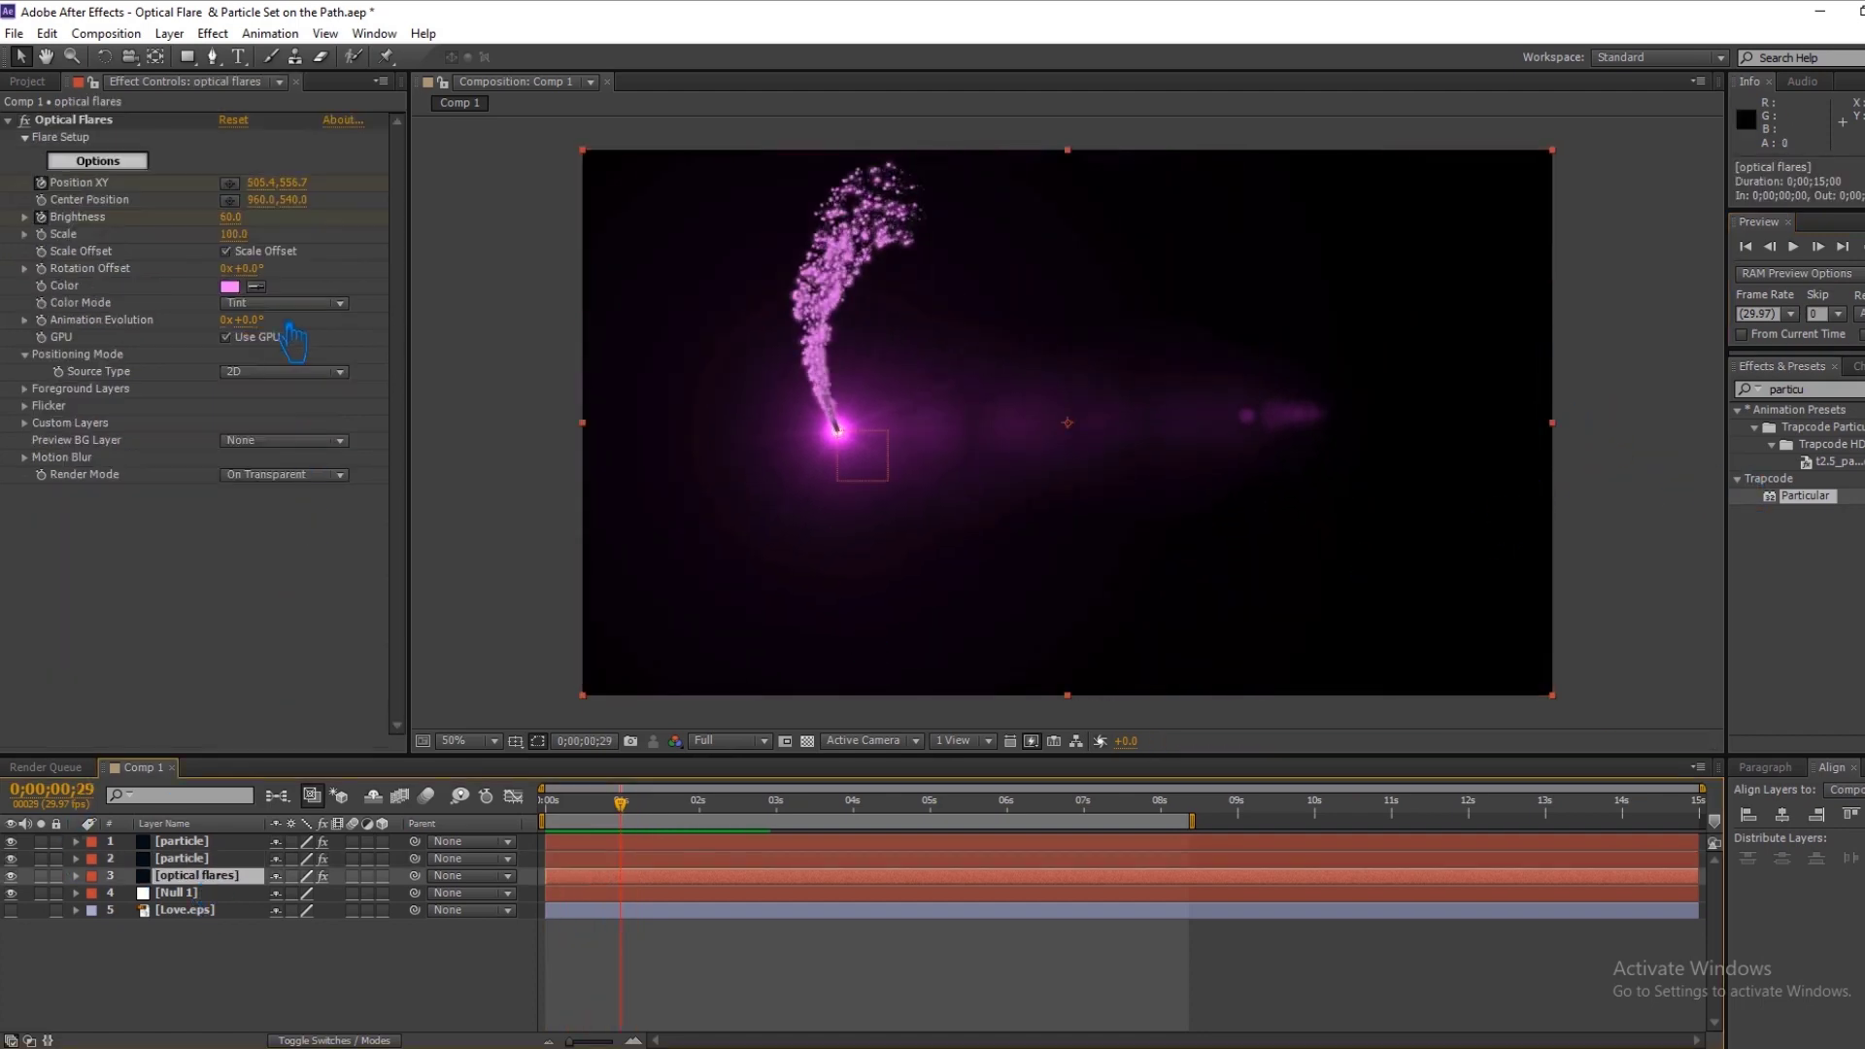
Set the Optical Flares brightness to 50 and its scale to 80.
left_click(233, 217)
type("0")
key("Return")
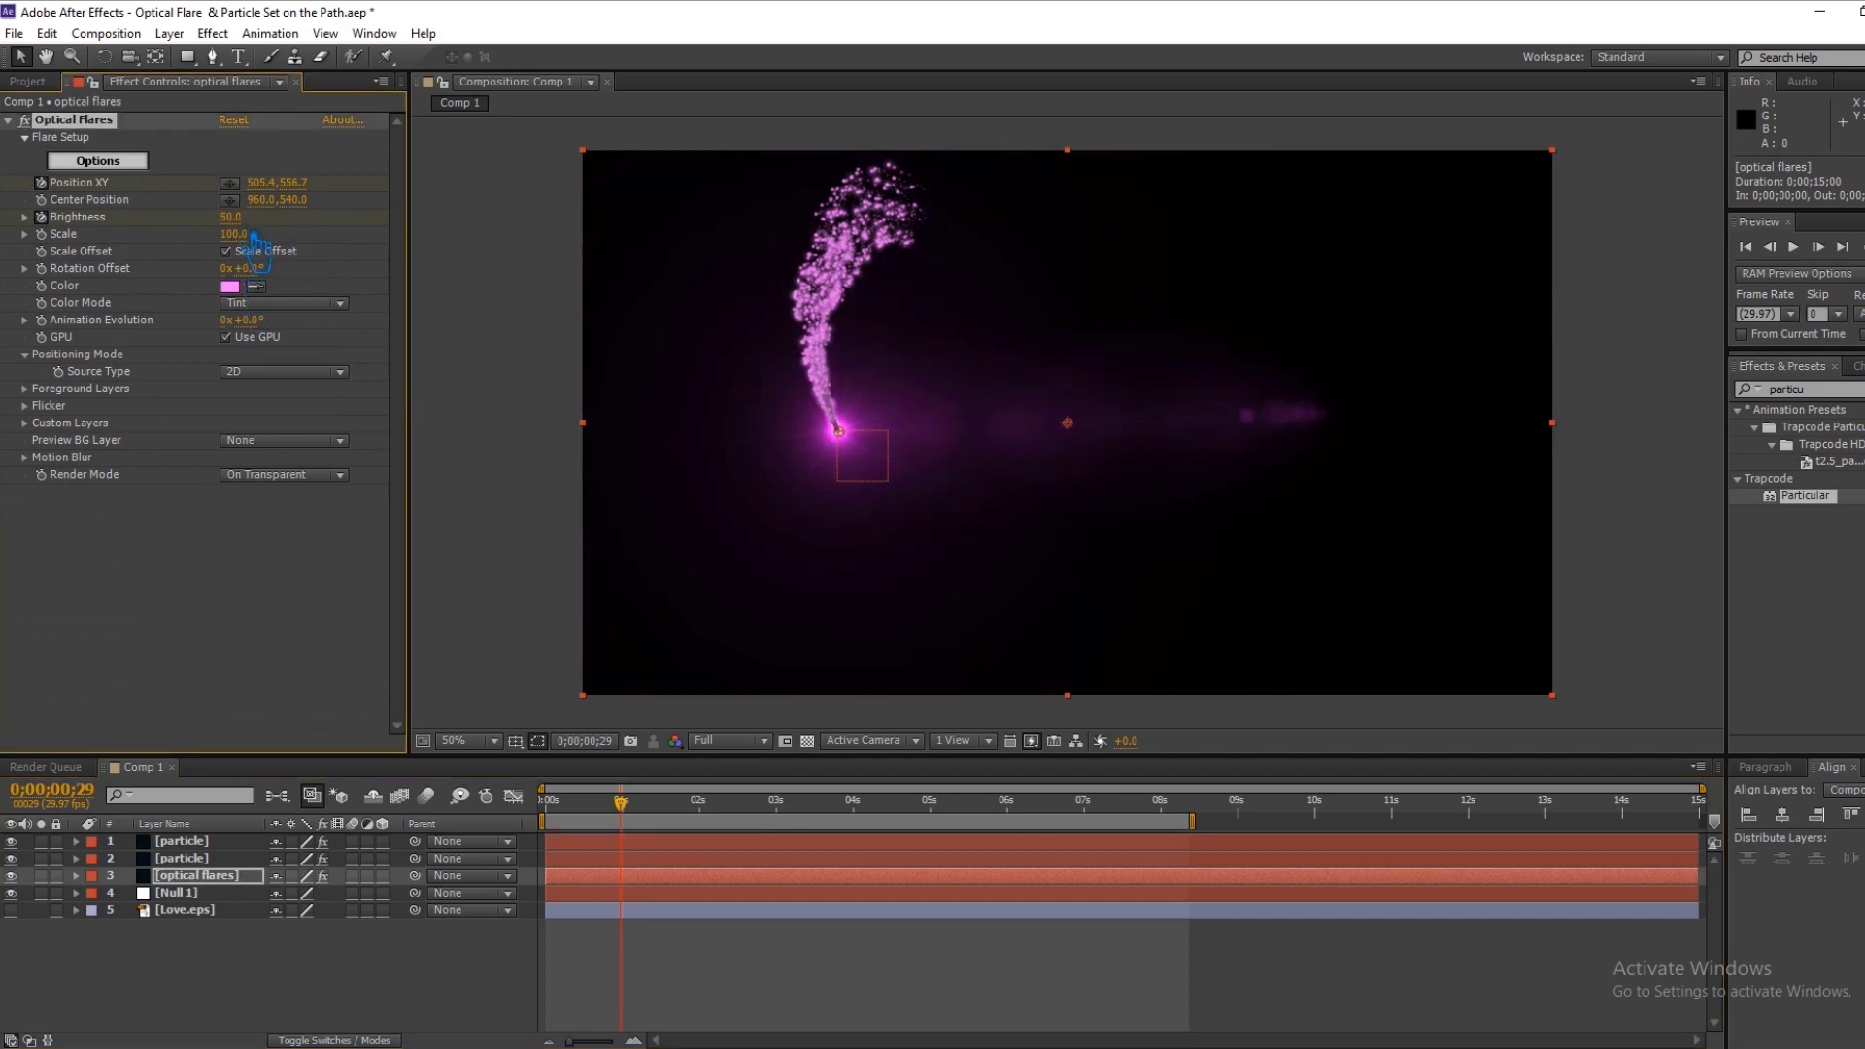
left_click_drag(246, 255, 248, 254)
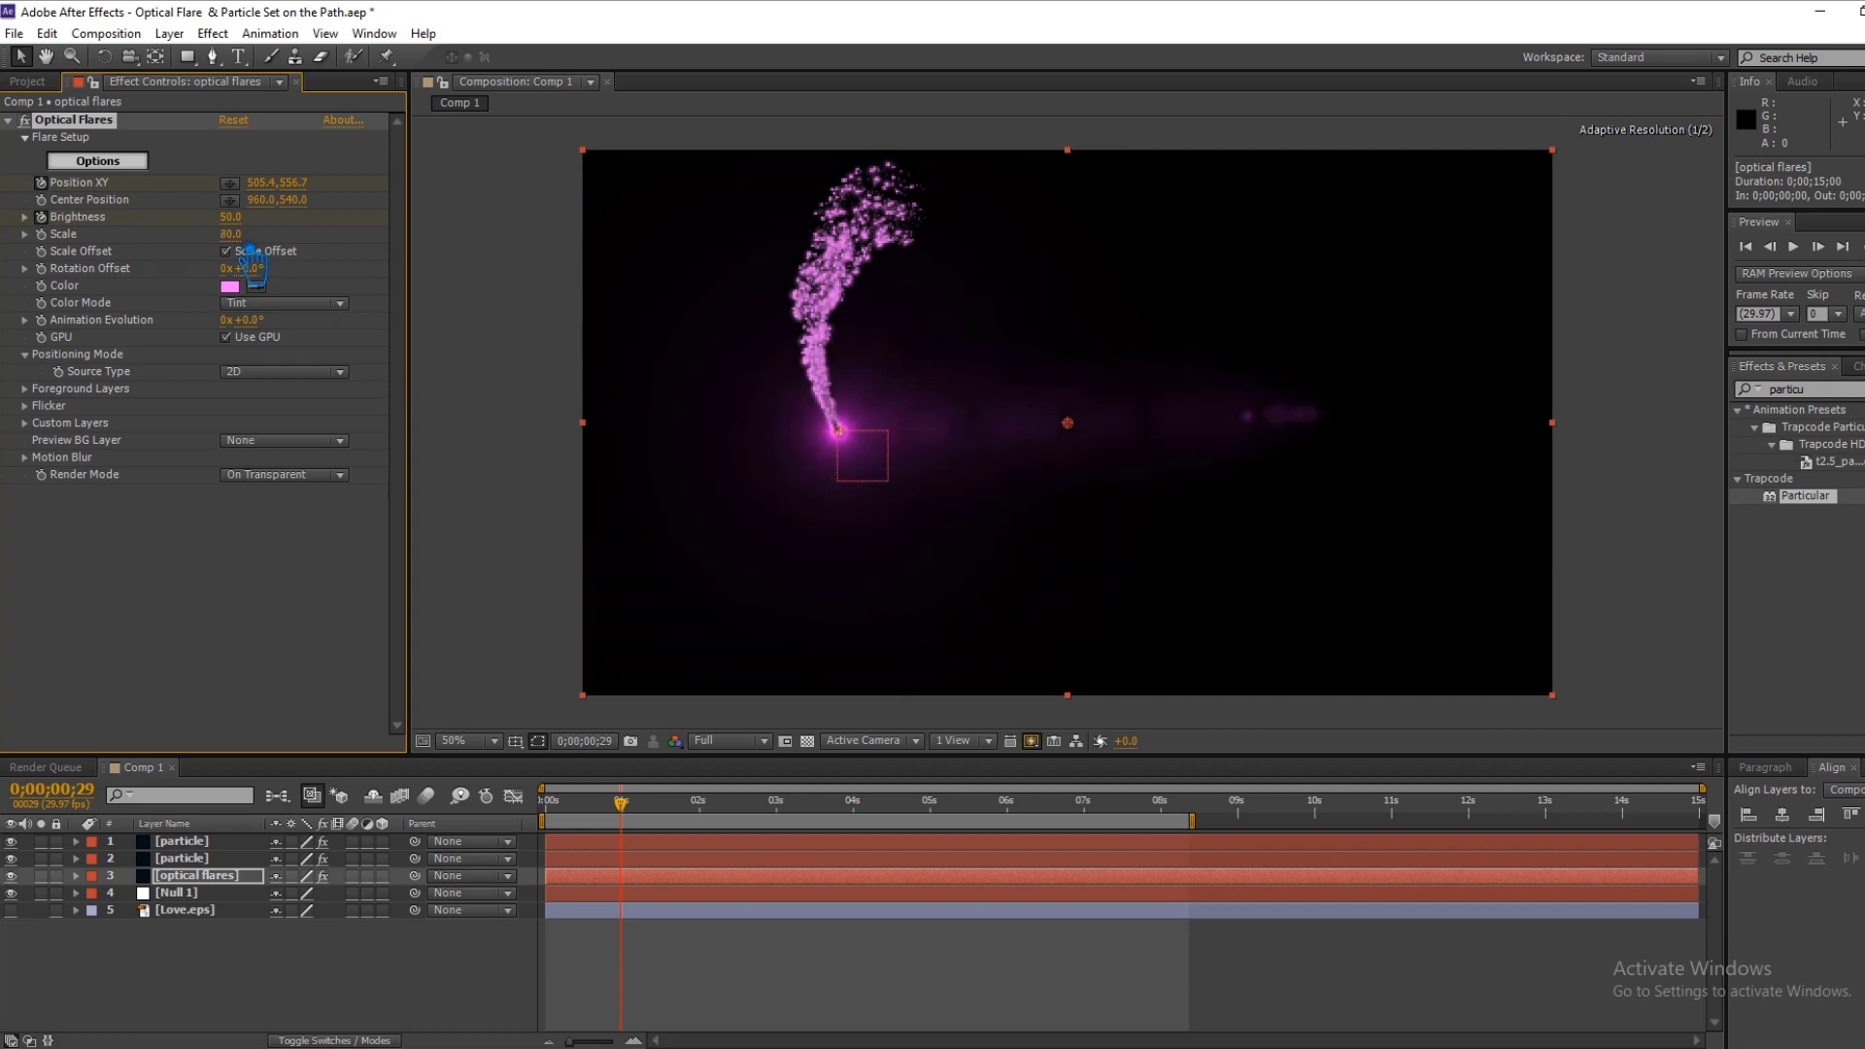
Deselect the flare layer, save the project, and run a RAM preview.
left_click(369, 988)
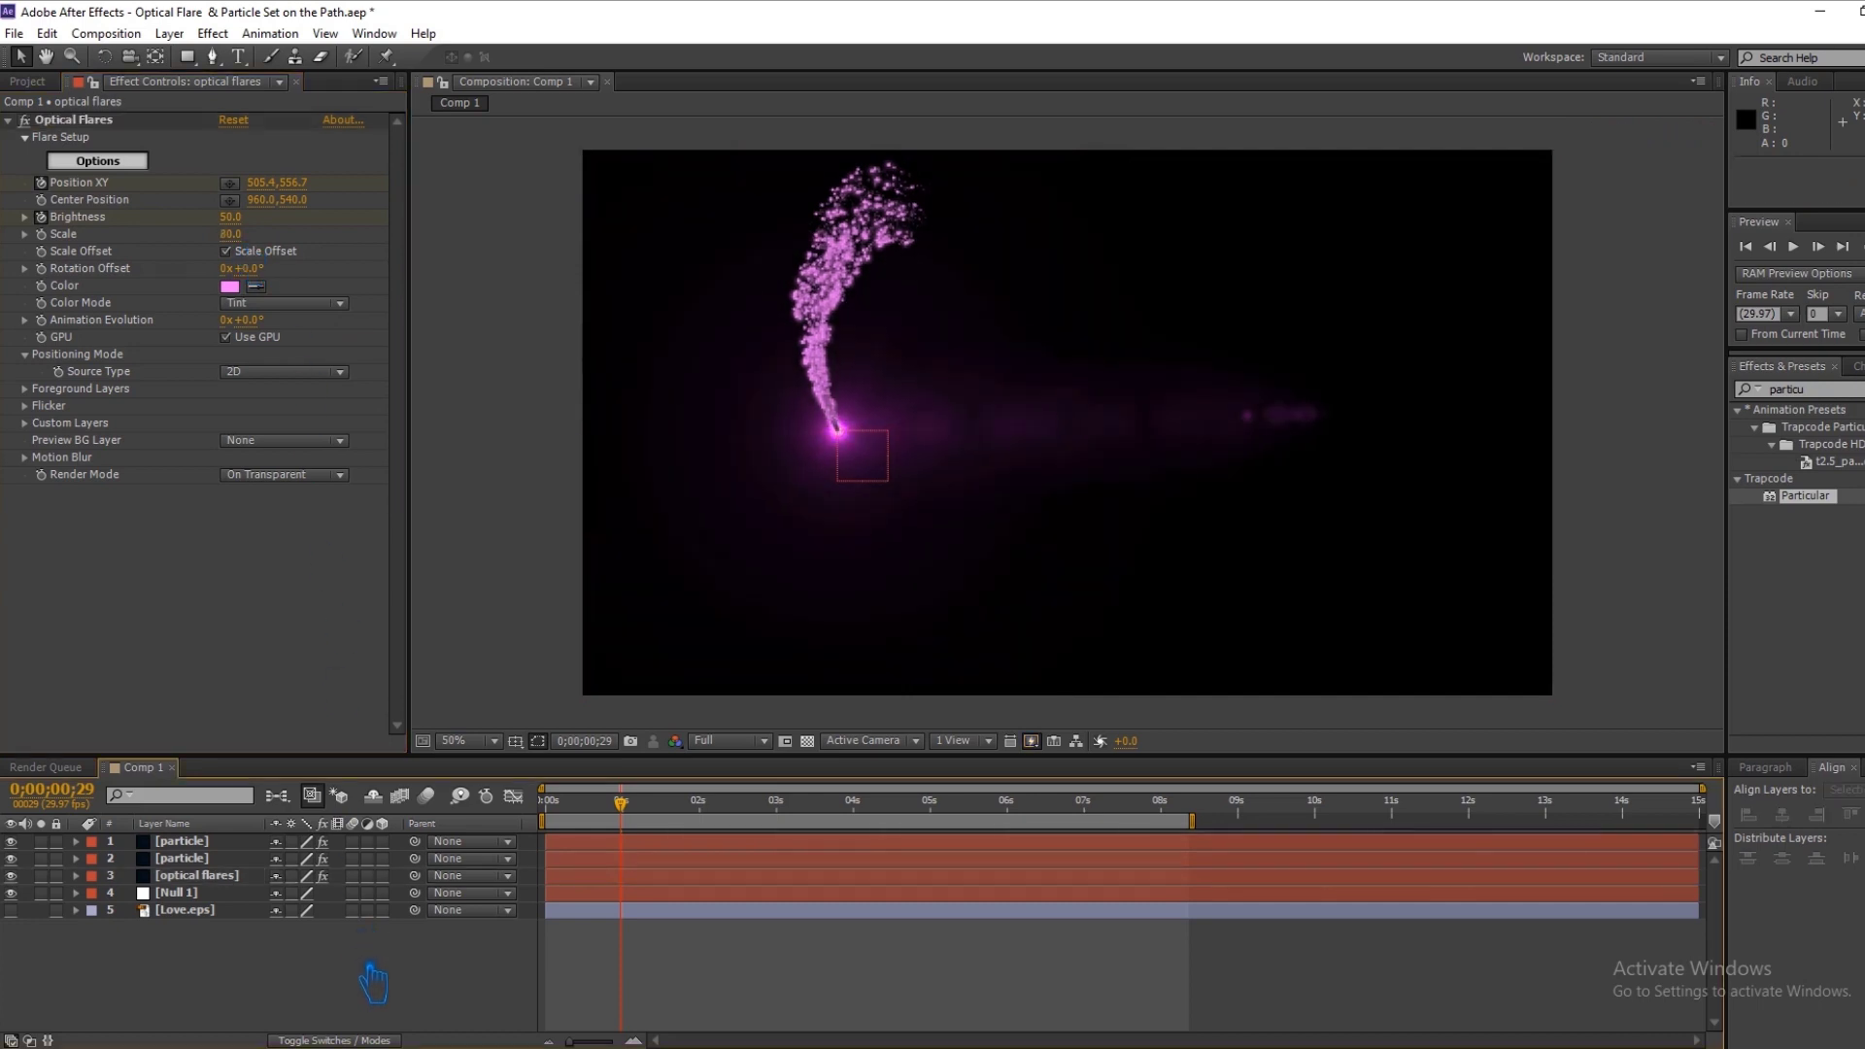
key("ctrl+s")
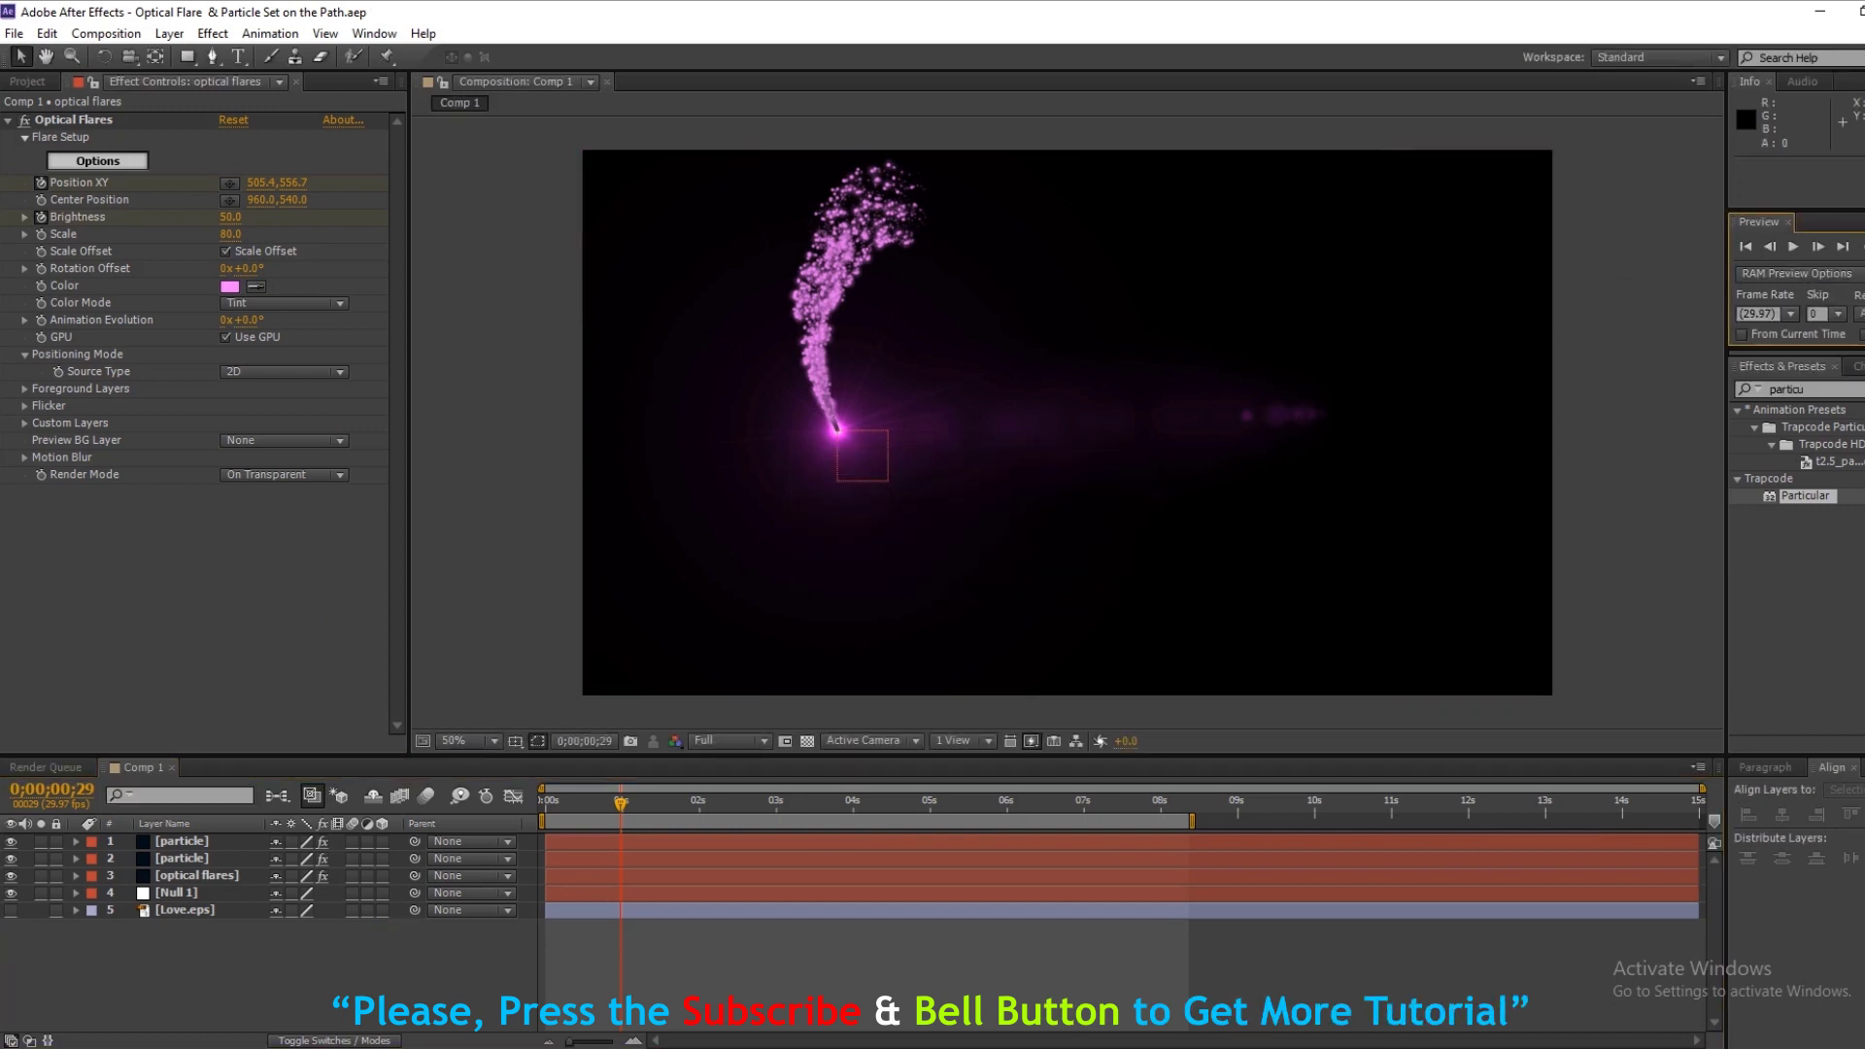
key("KP_0")
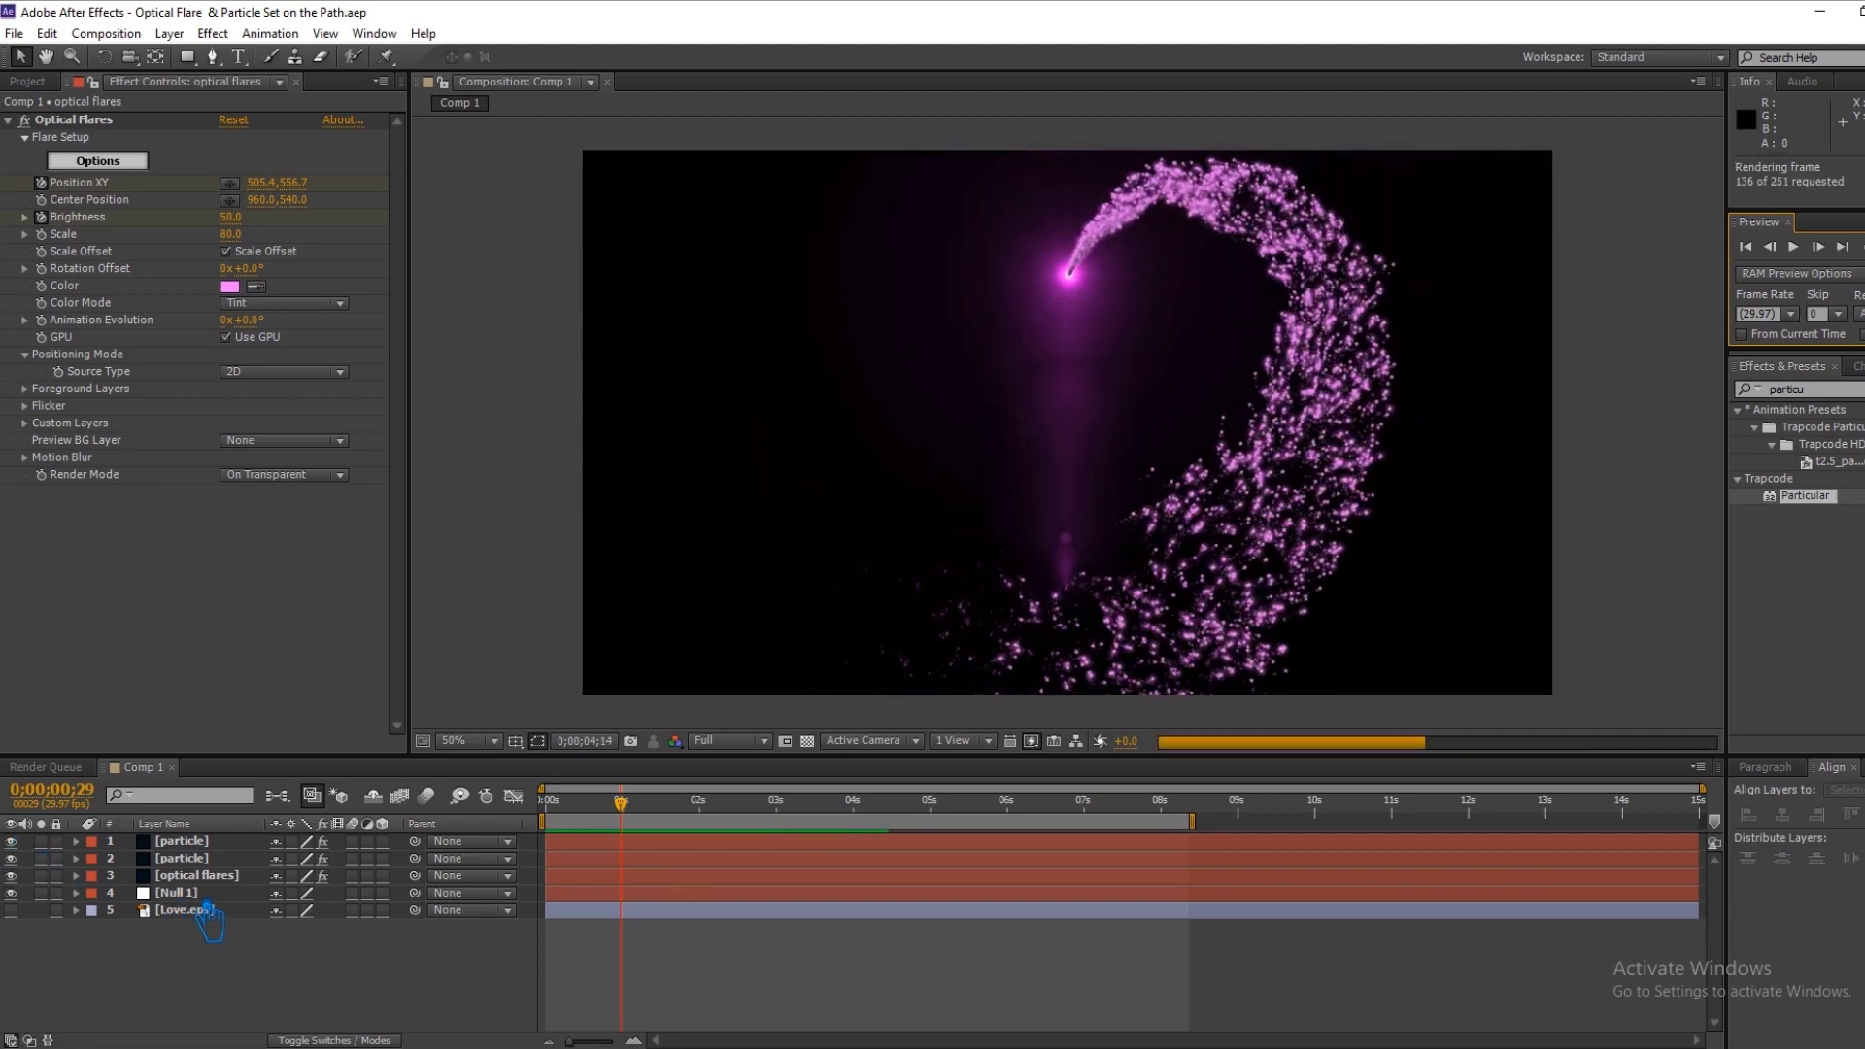
key("space")
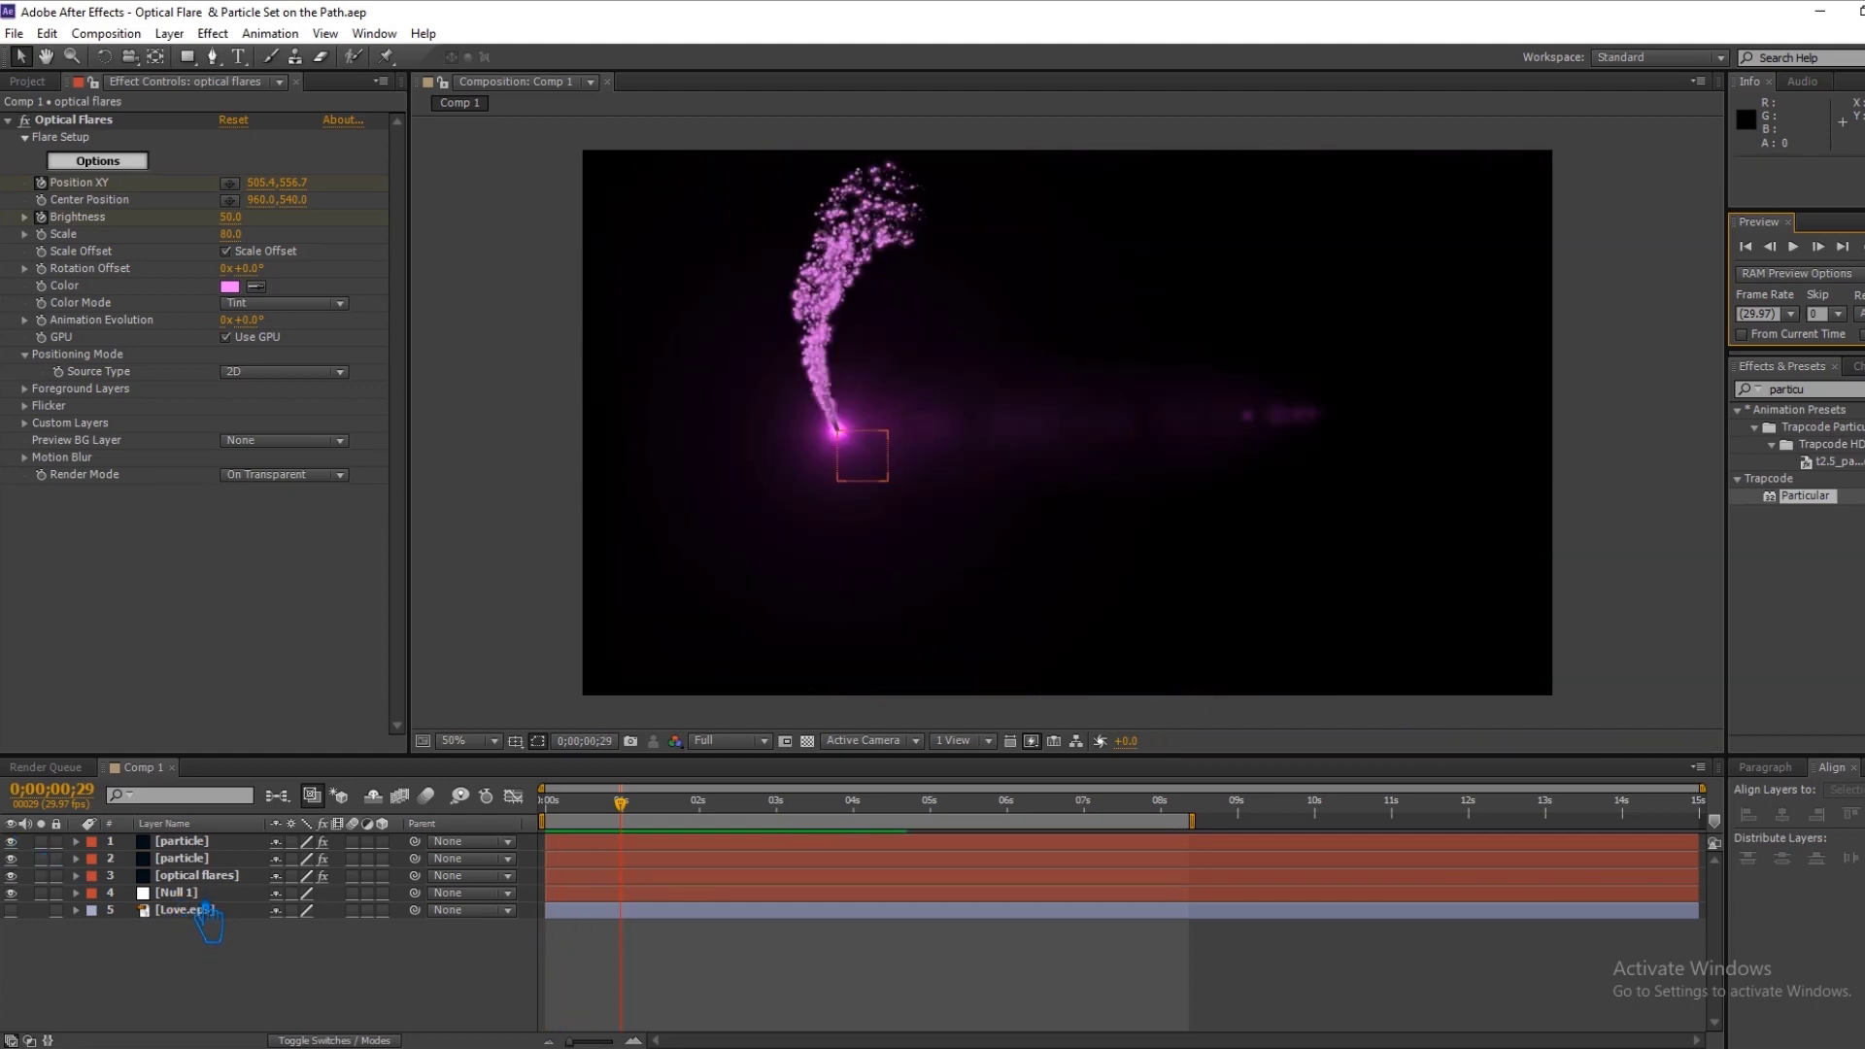
left_click(205, 902)
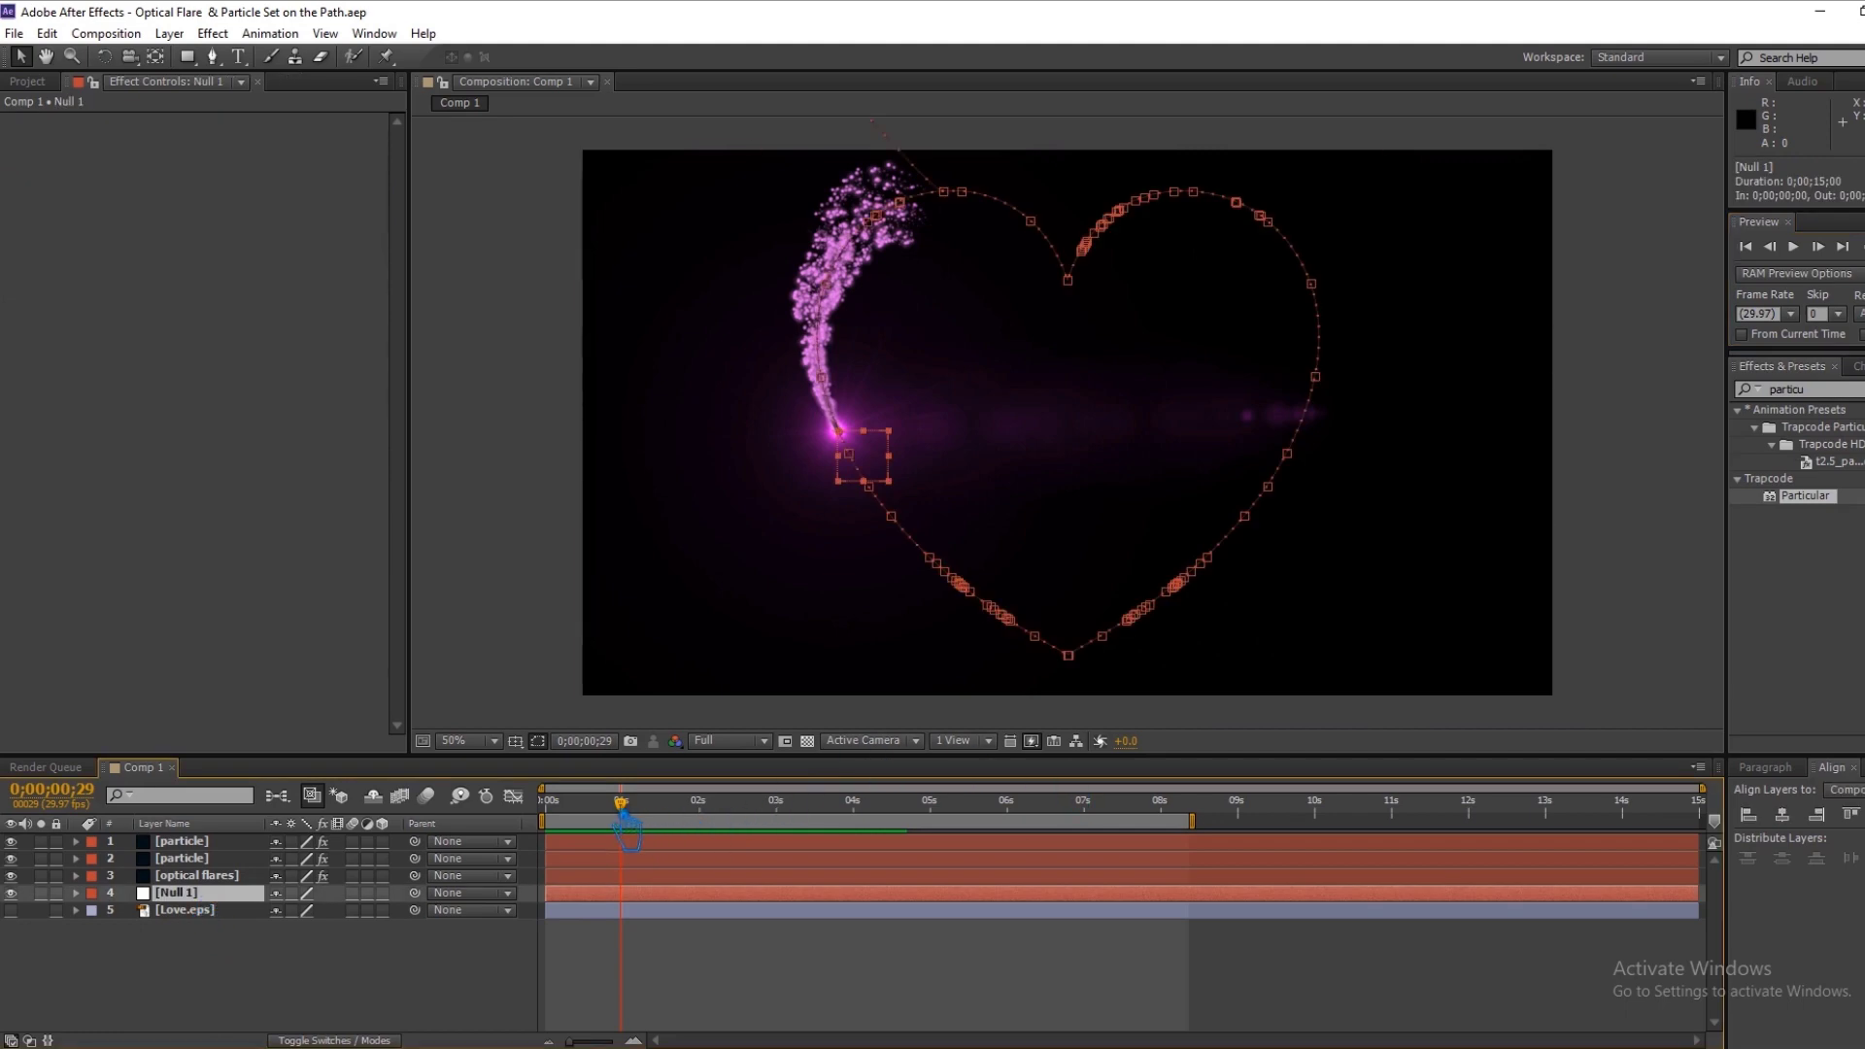
mouse_move(641, 831)
left_mouse_down()
mouse_move(1199, 853)
mouse_move(547, 855)
mouse_move(1169, 837)
mouse_move(554, 853)
mouse_move(1066, 839)
left_mouse_up()
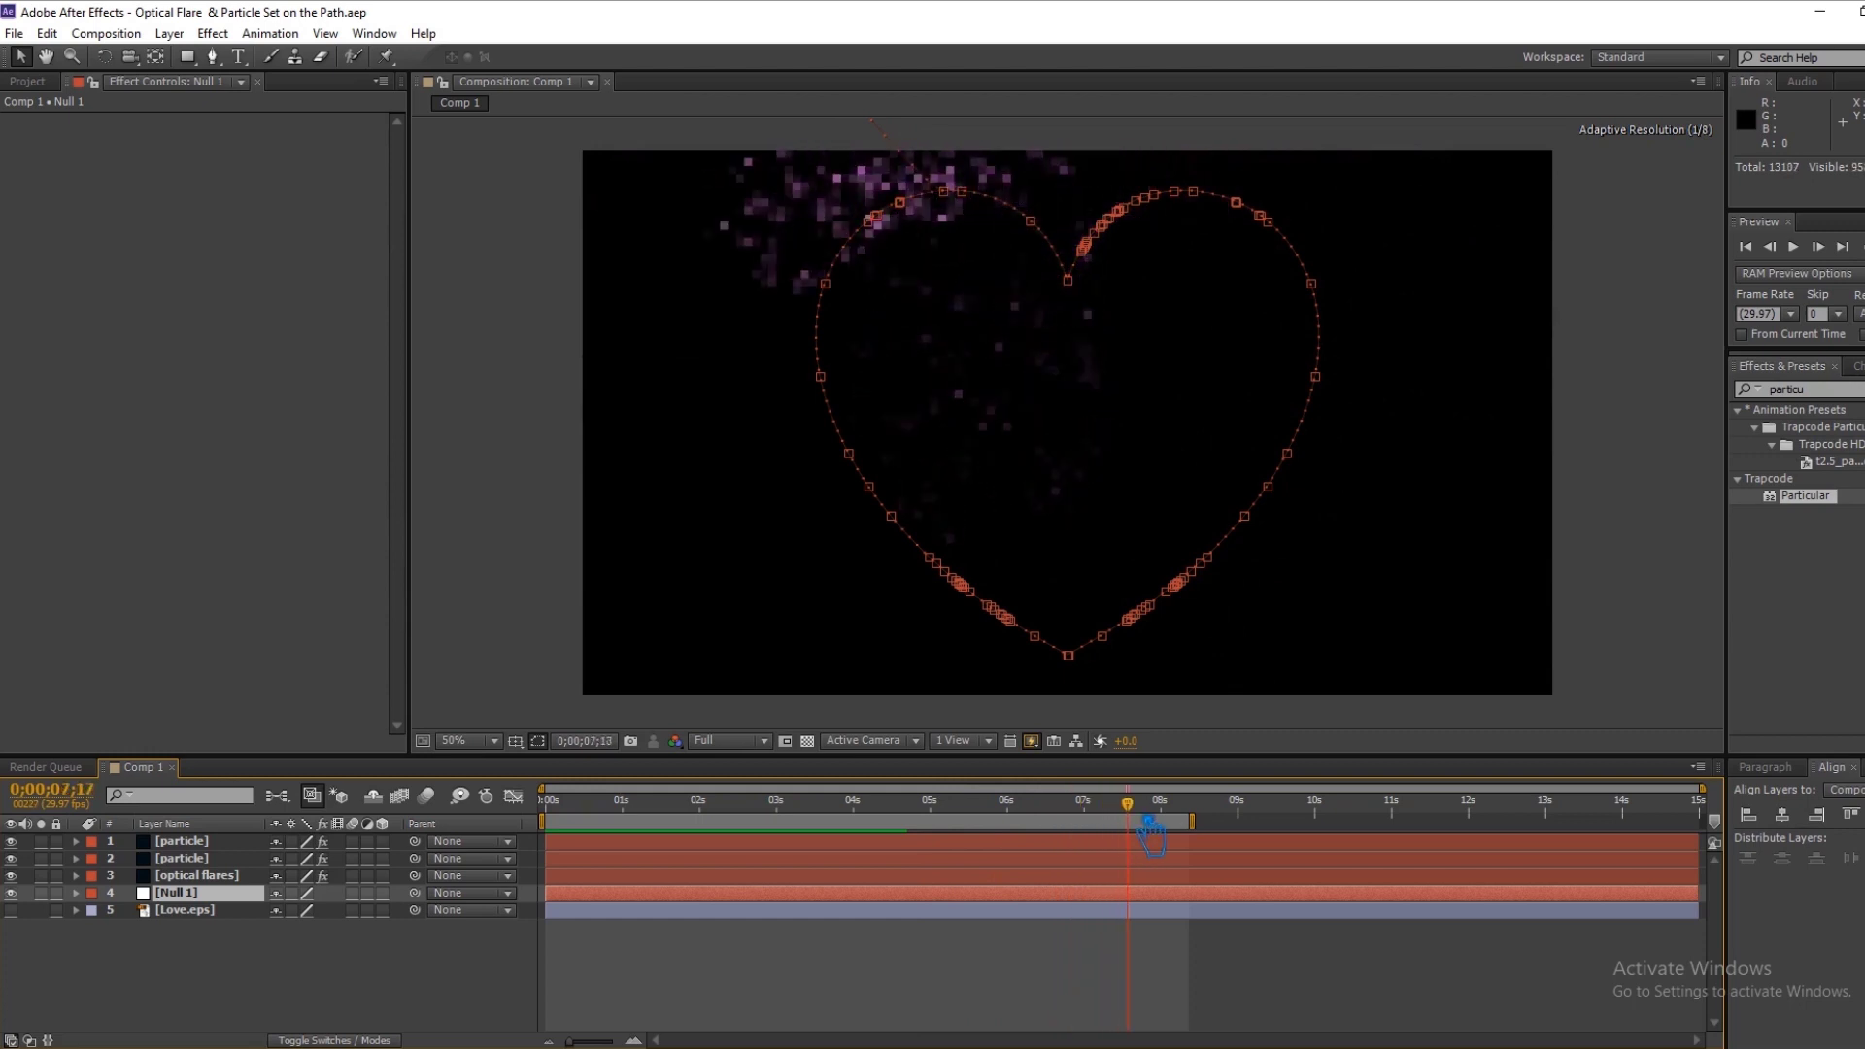